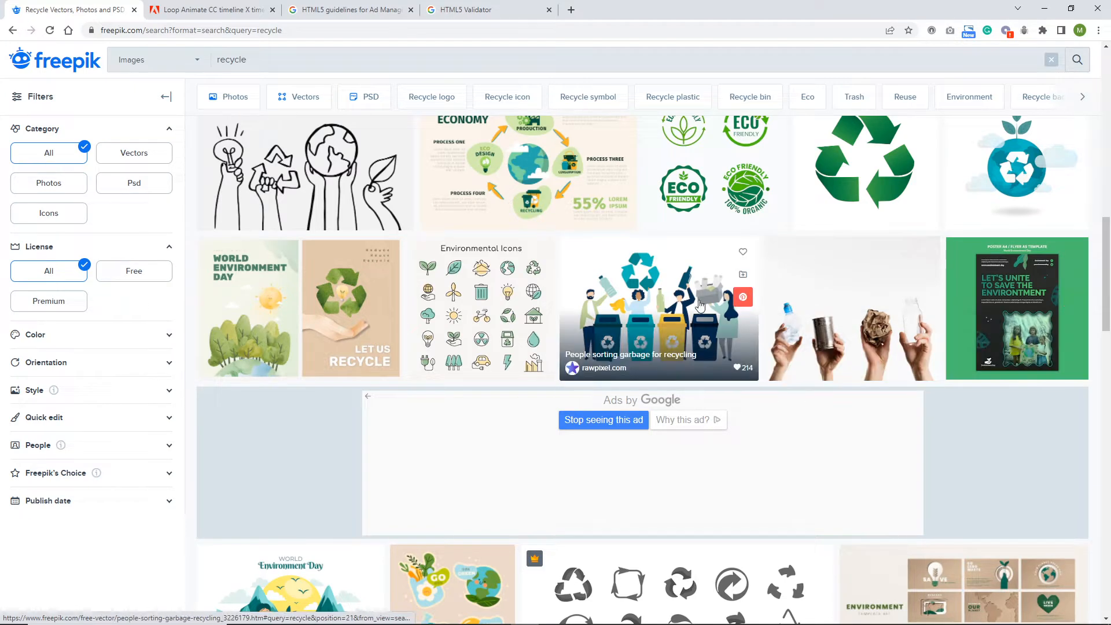
- Try to download the free "People sorting garbage for recycling" vector from Freepik, cancelling the save
click(646, 297)
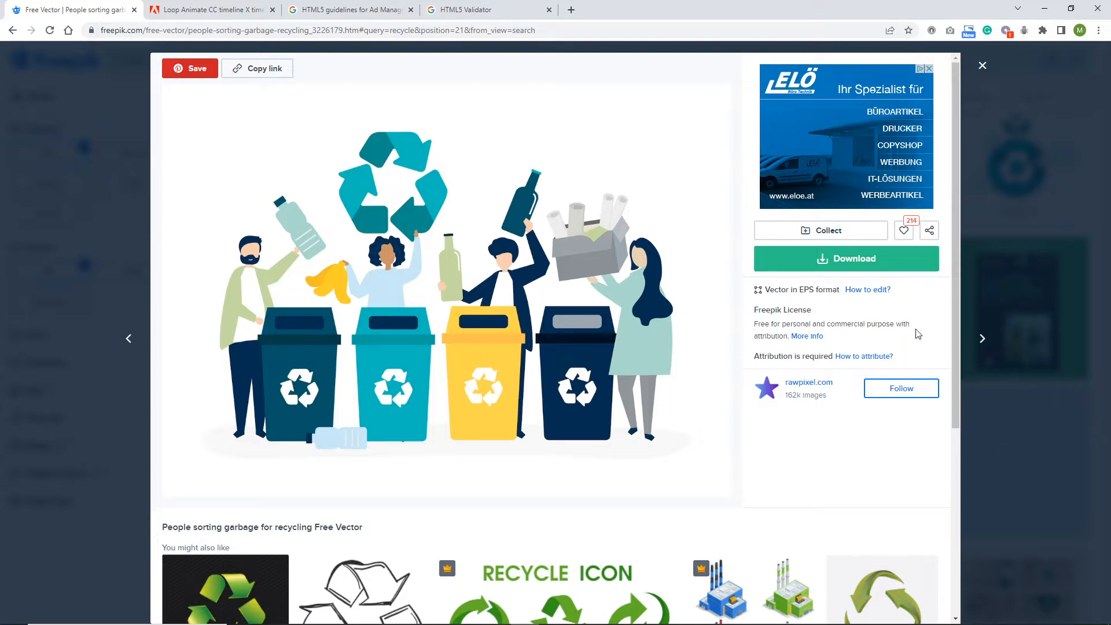
click(845, 262)
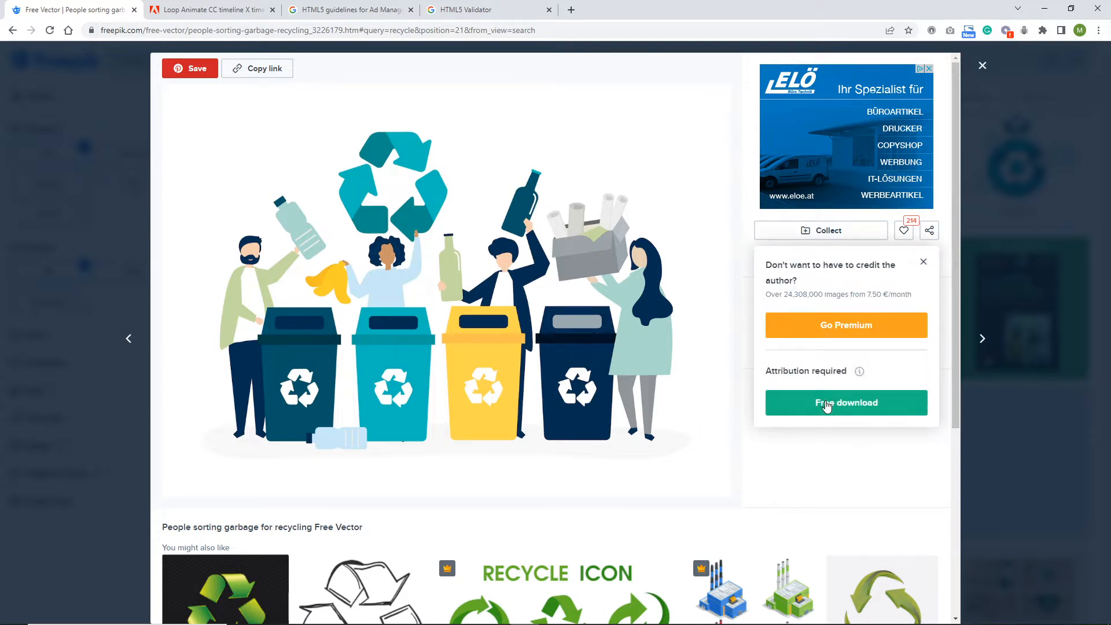
click(848, 403)
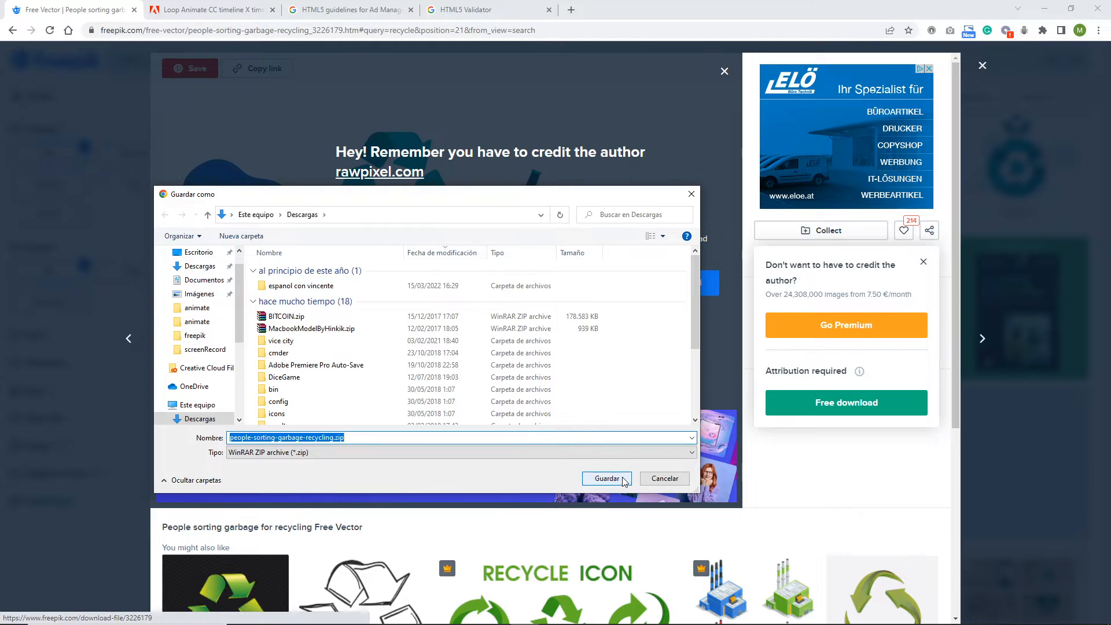
click(660, 479)
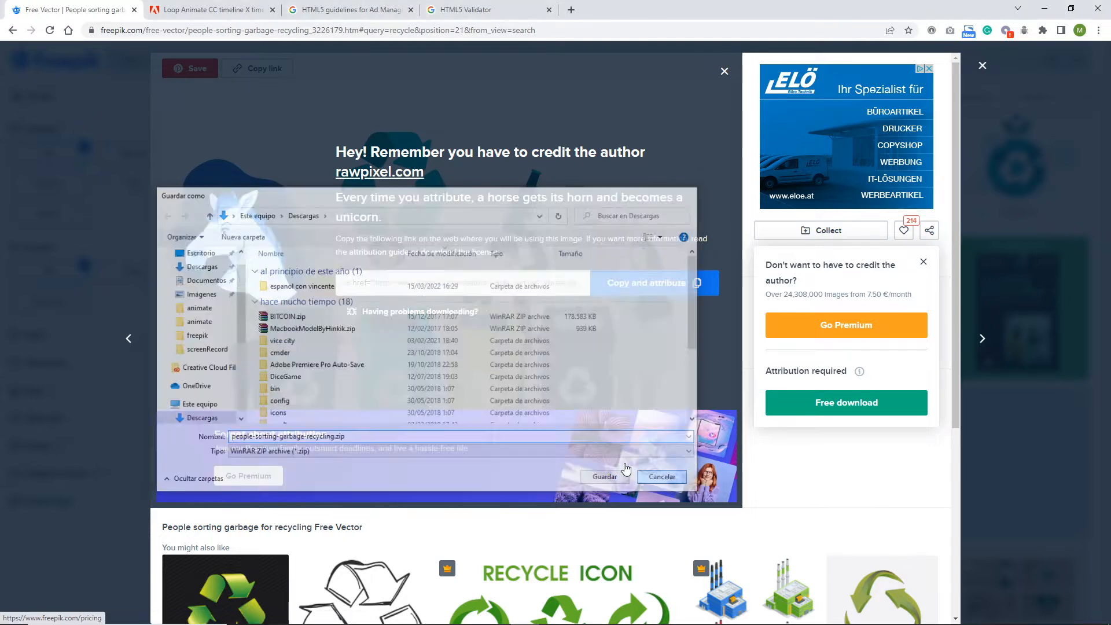
- Switch to File Explorer and extract the cartoon-people-throwing-out-rubbish-trash archive directly into the freepik folder
click(411, 614)
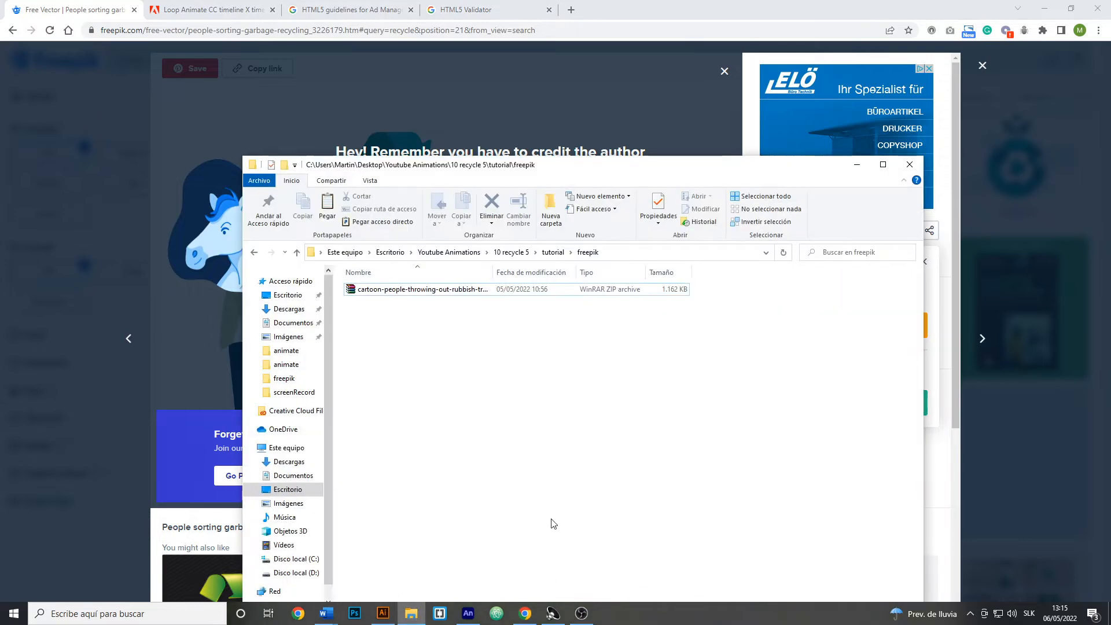
click(380, 291)
right_click(381, 291)
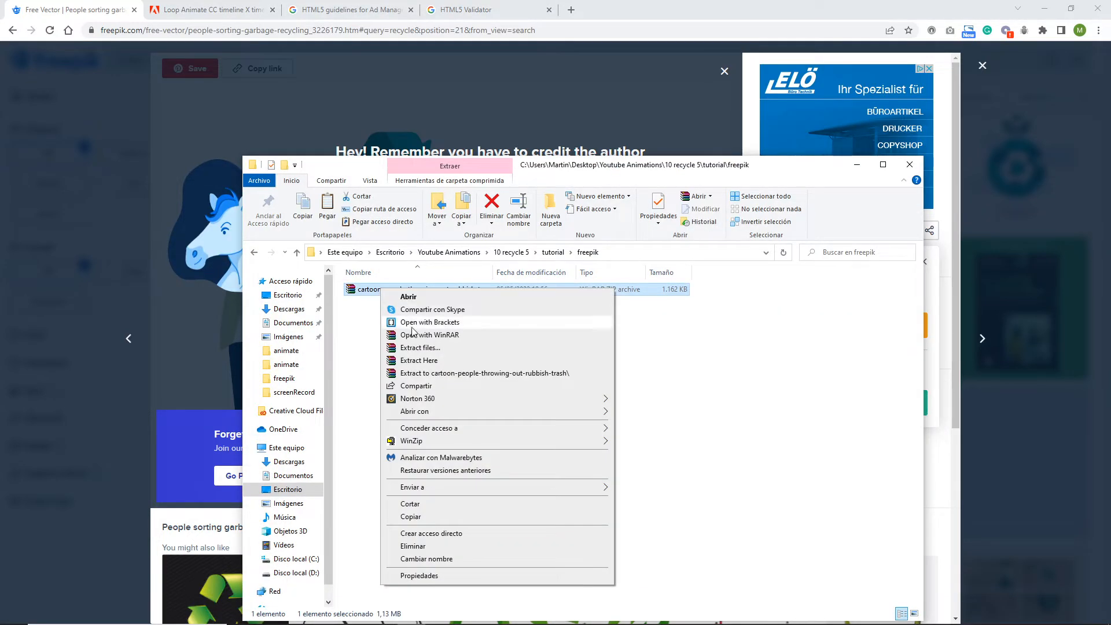
click(422, 361)
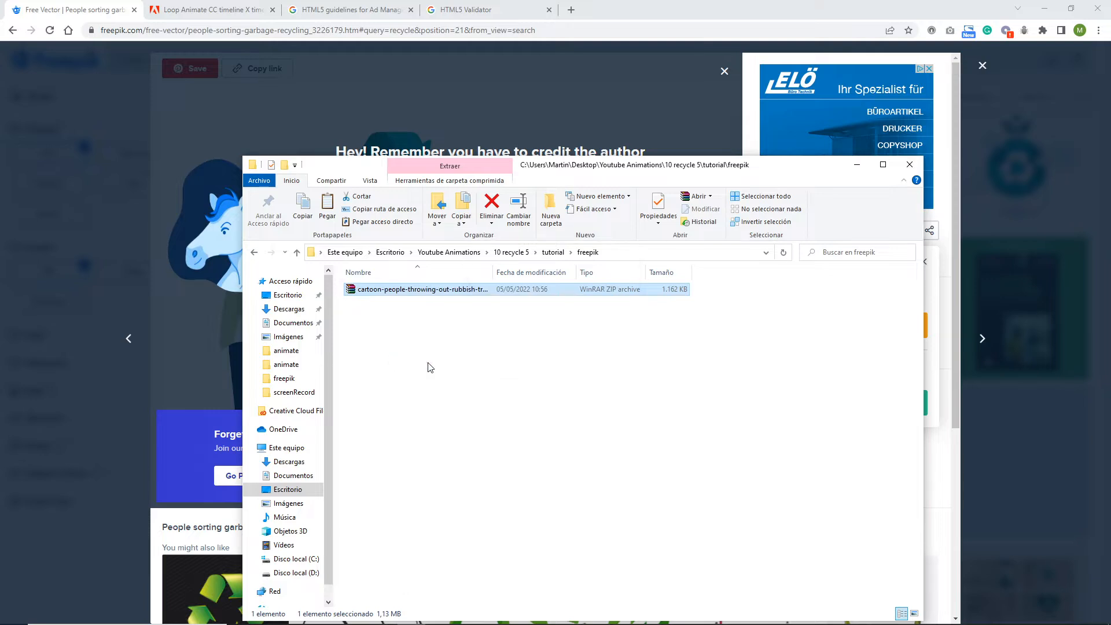
click(427, 418)
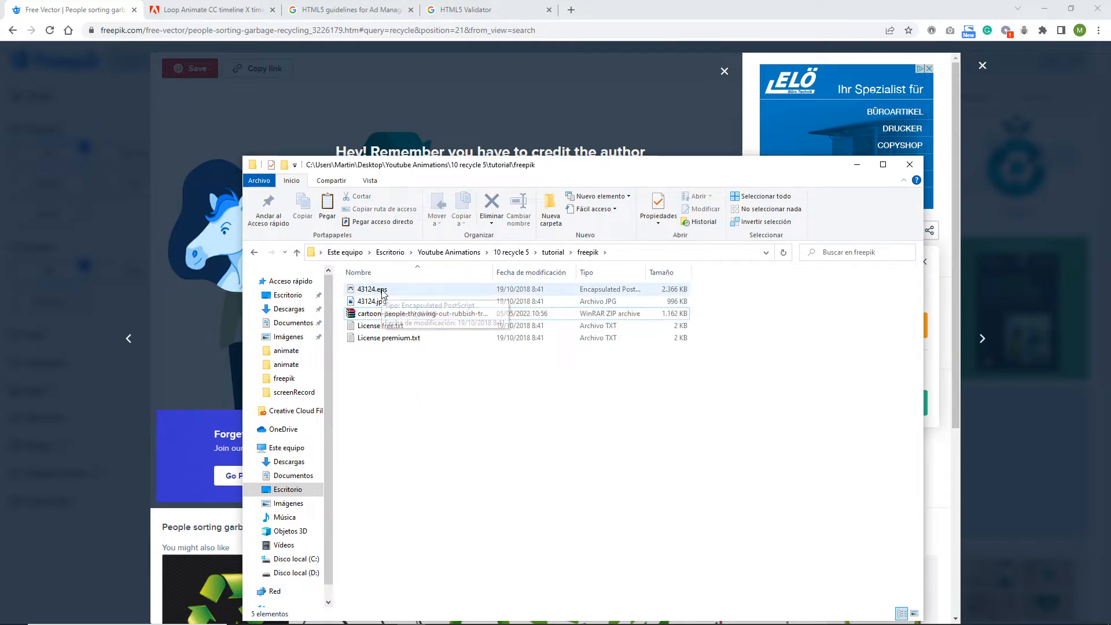
- Open 43124.eps in Illustrator without retaining 9-slice scaling for symbols, and create a new 300 x 600 px document
double_click(364, 289)
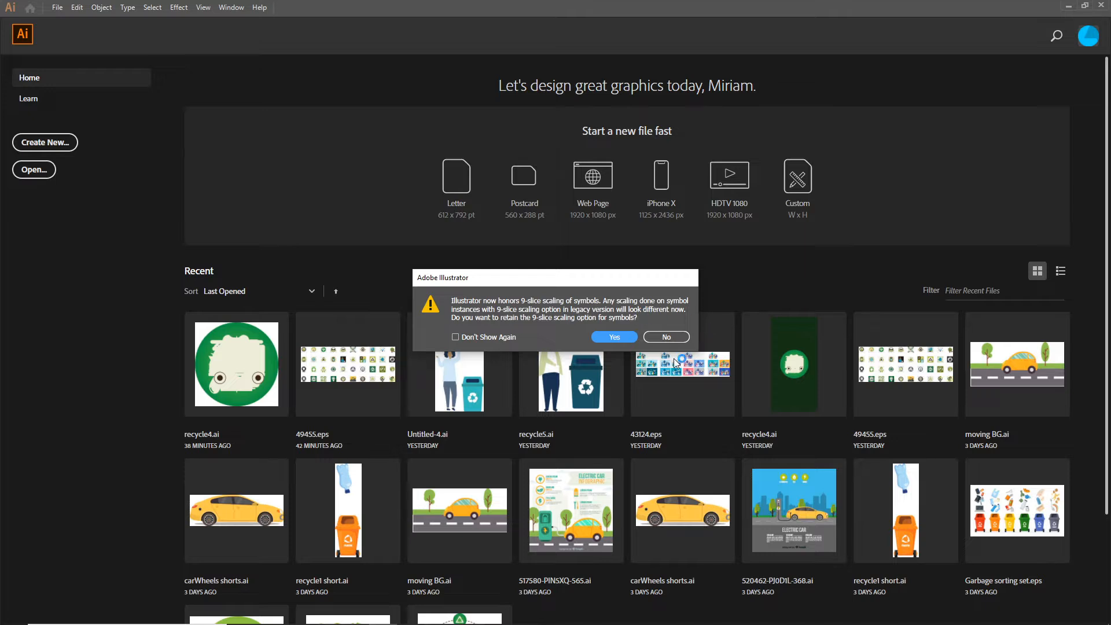
click(668, 337)
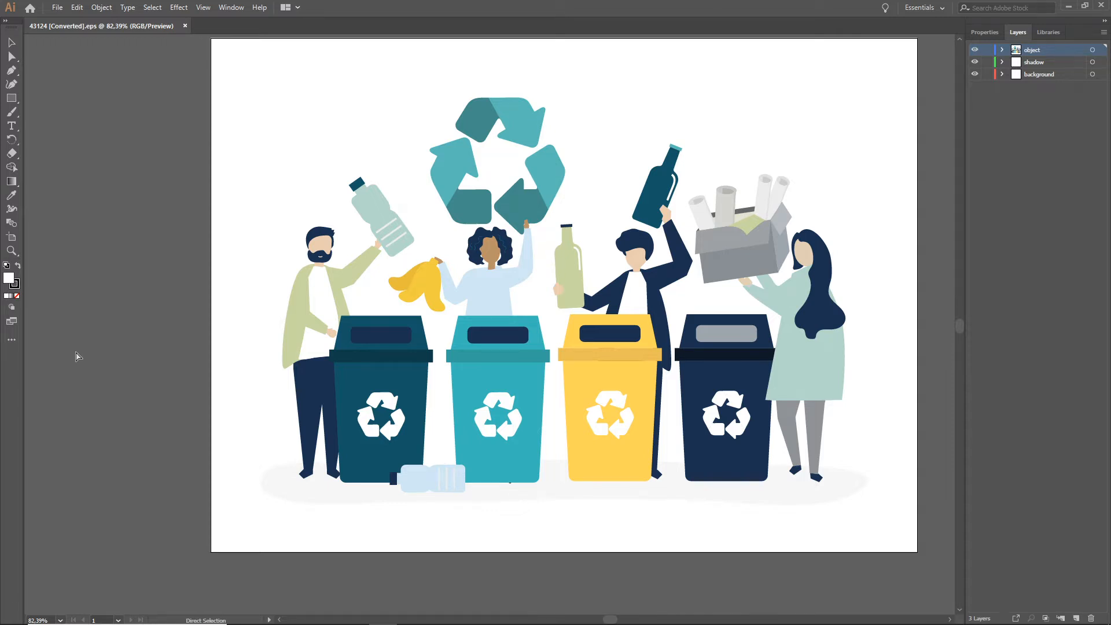
key(ctrl+n)
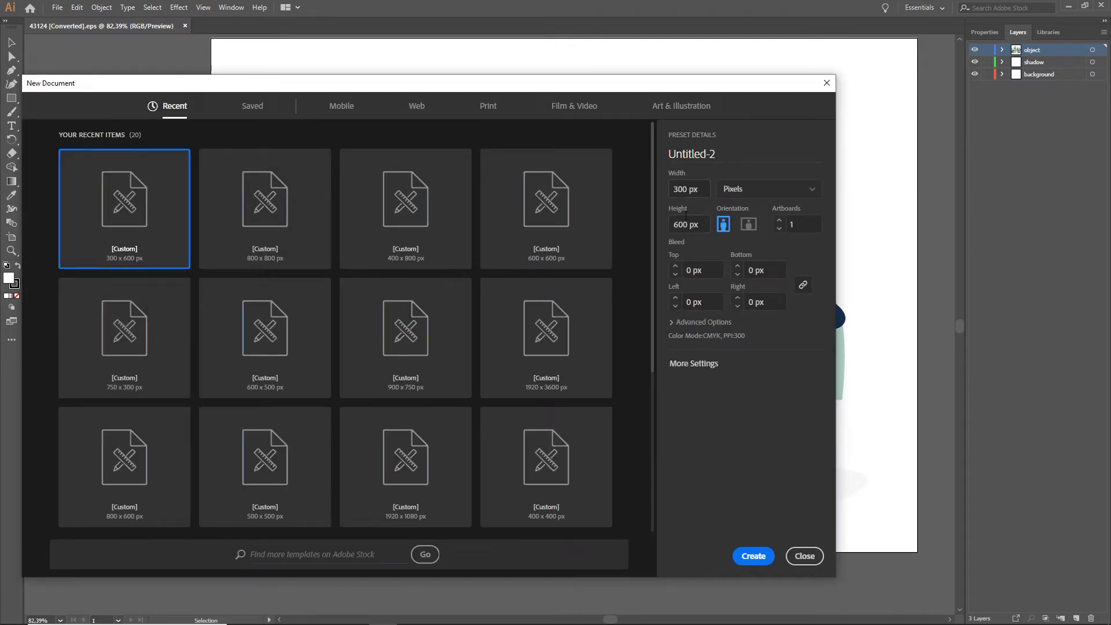
click(753, 556)
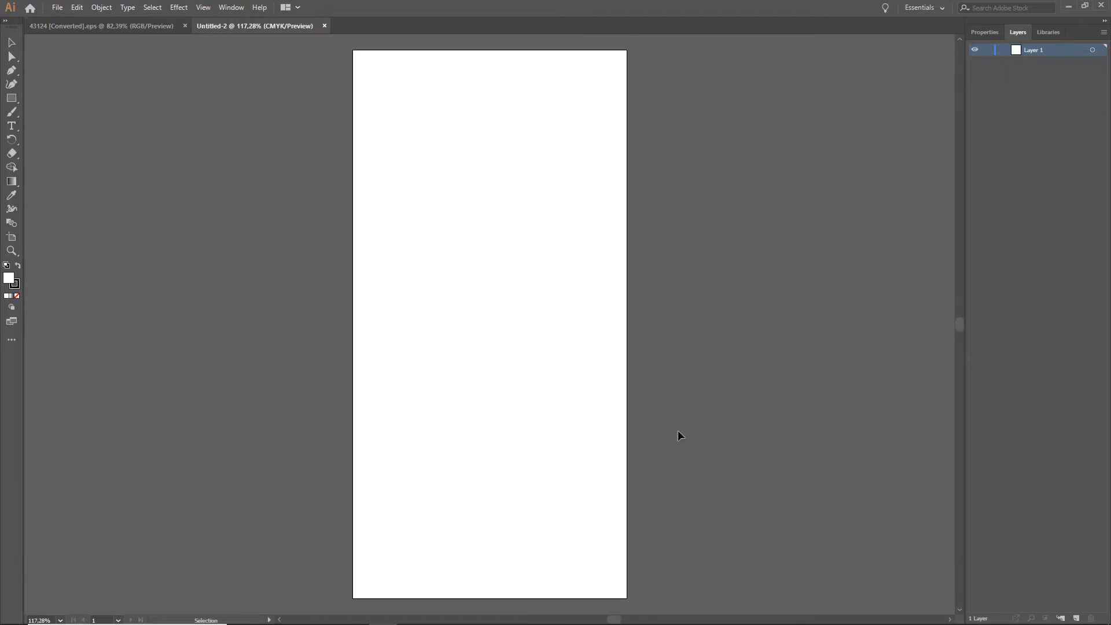
- In the 43124 document, ungroup the illustration of the people and recycling bins and deselect it
click(113, 29)
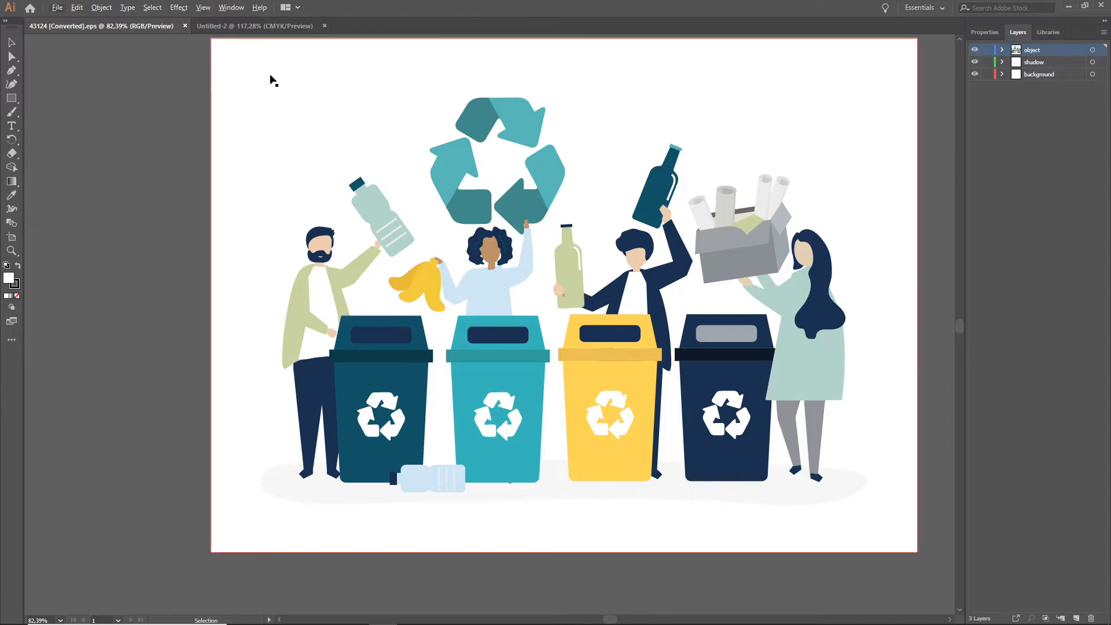
scroll(382, 316, left, 1)
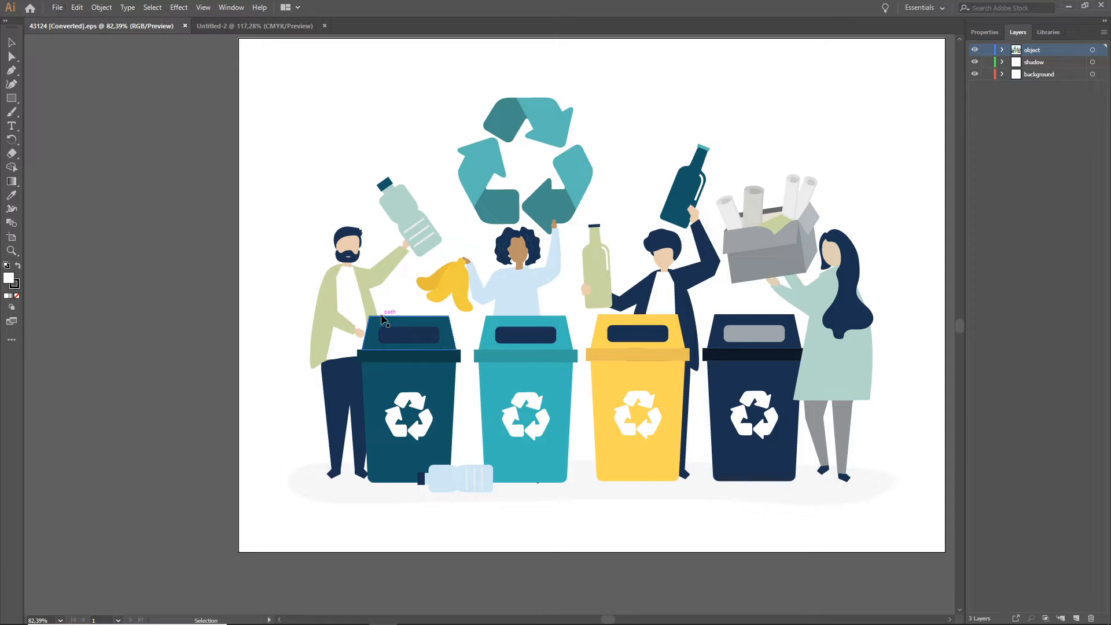
scroll(382, 317, up, 1)
scroll(381, 316, up, 1)
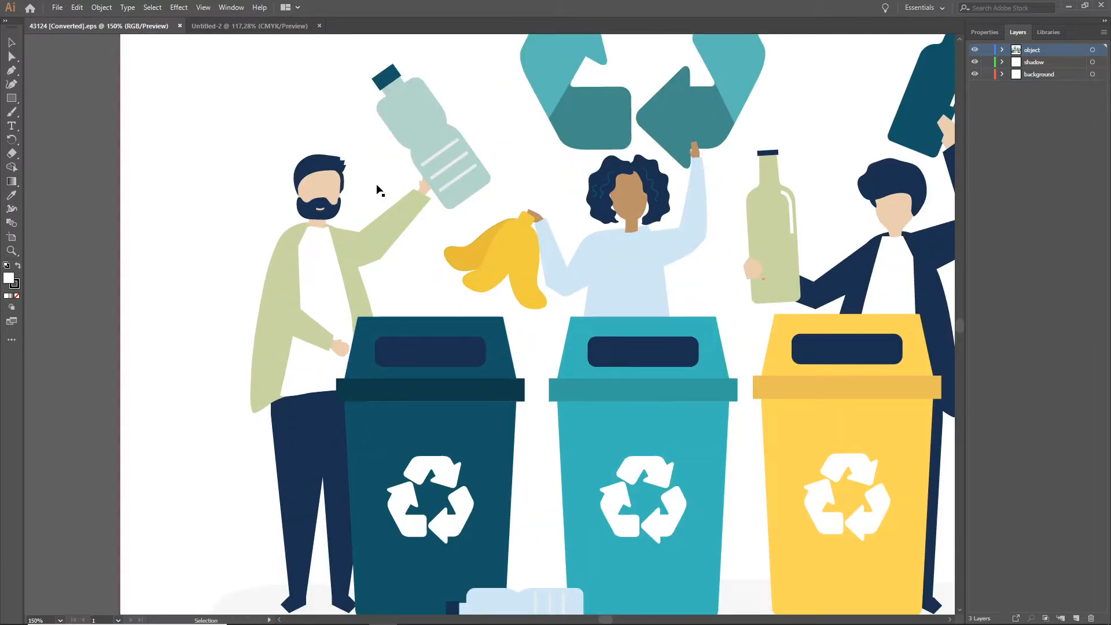
click(294, 286)
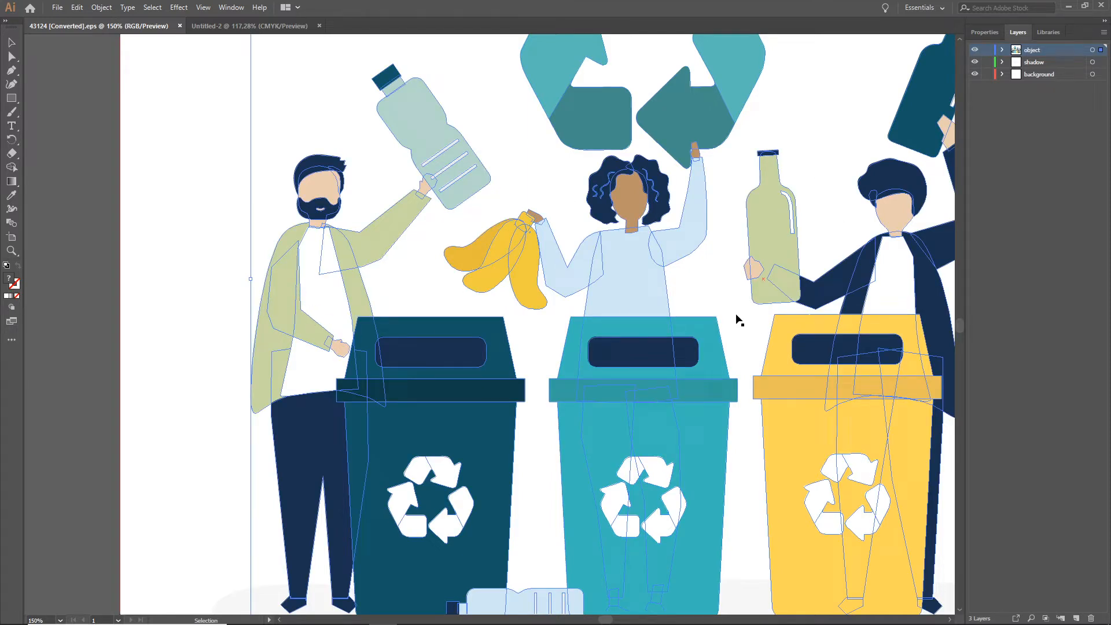
right_click(380, 241)
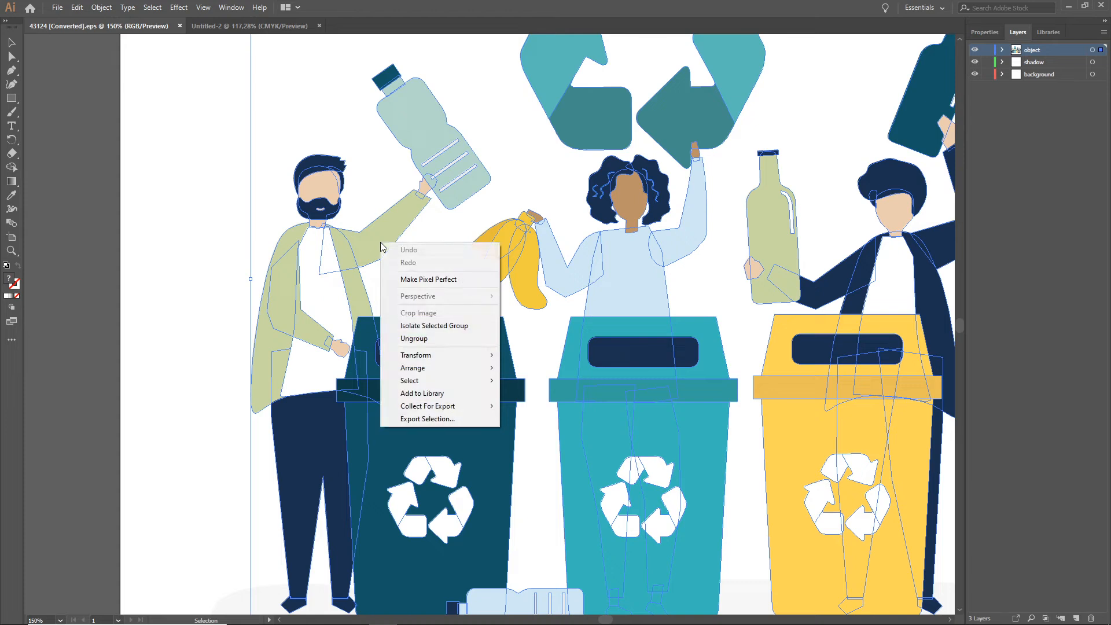
click(427, 343)
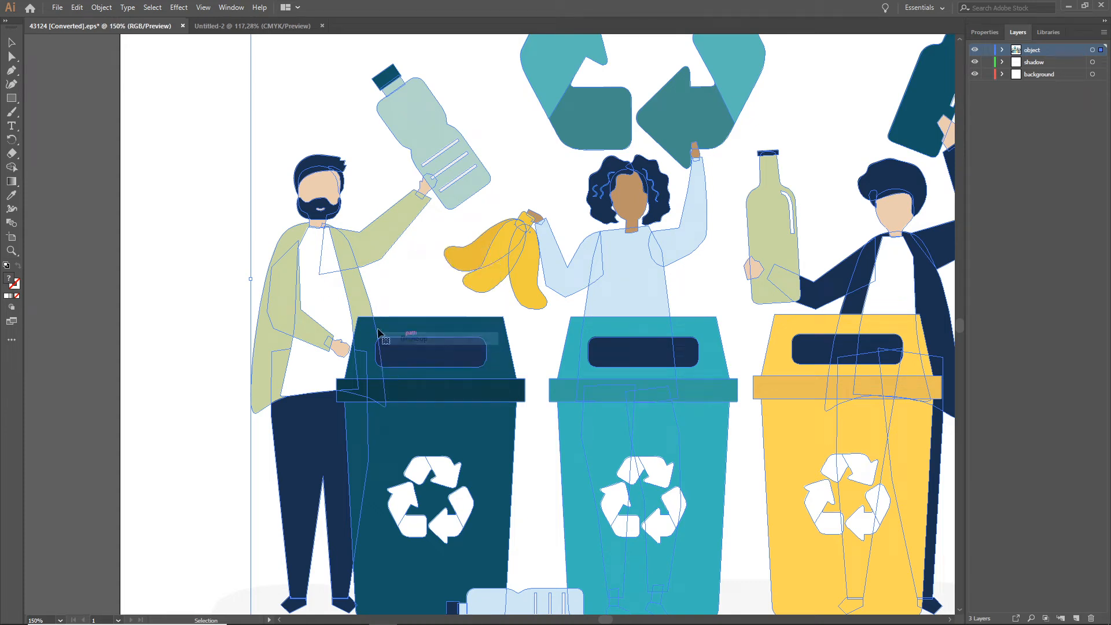
click(233, 272)
- Examine the separate shapes of the bearded man by selecting his sleeve, shirt, raised arm and face individually
click(275, 292)
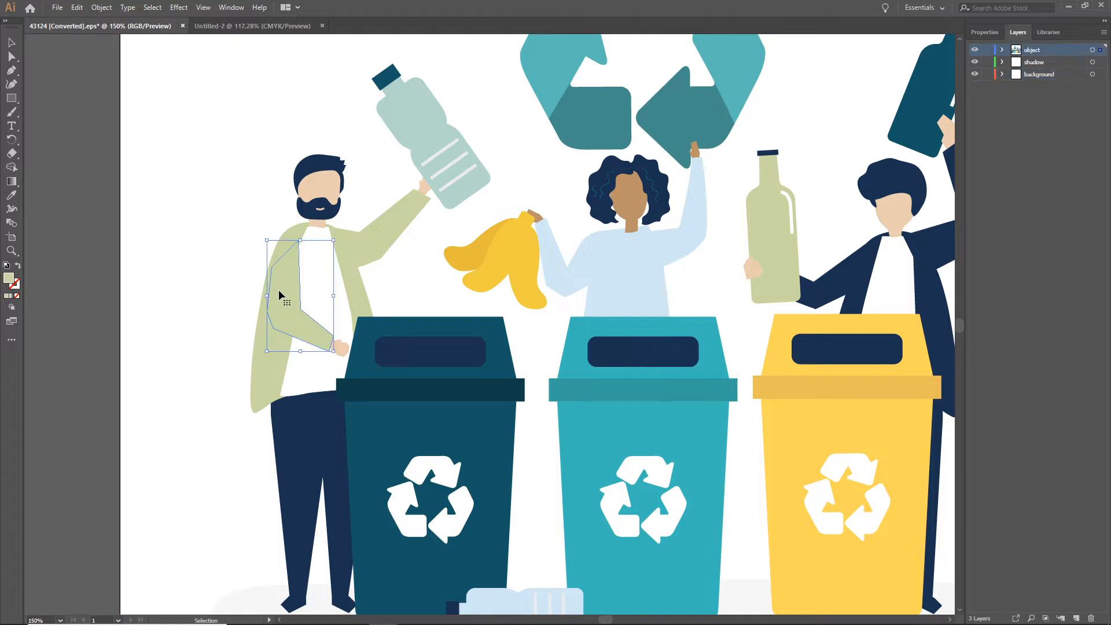
click(322, 286)
click(394, 233)
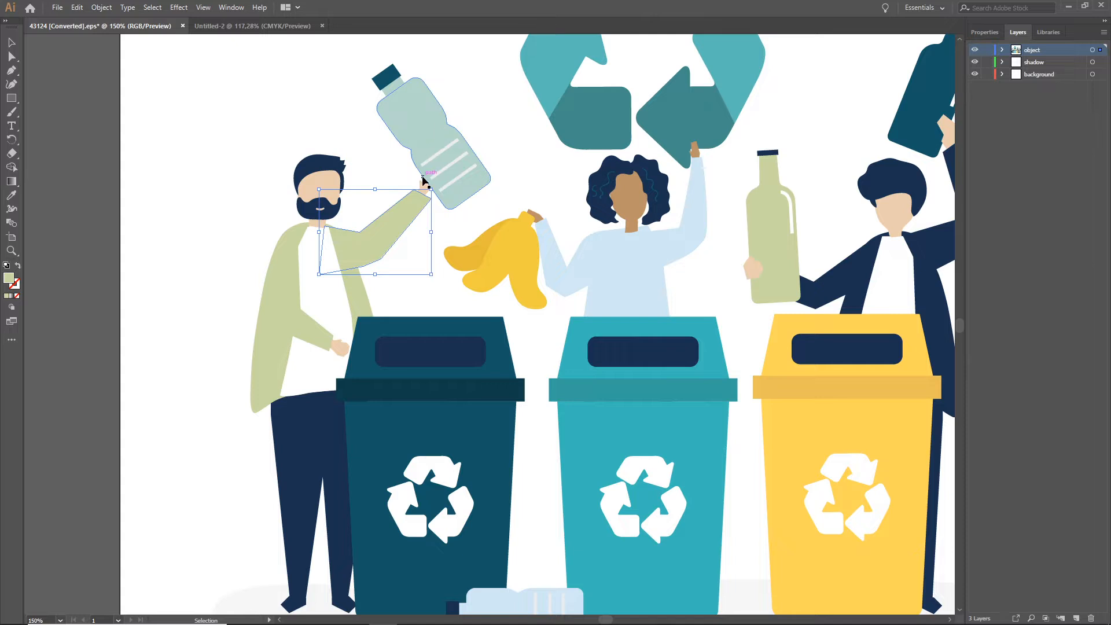
key(a)
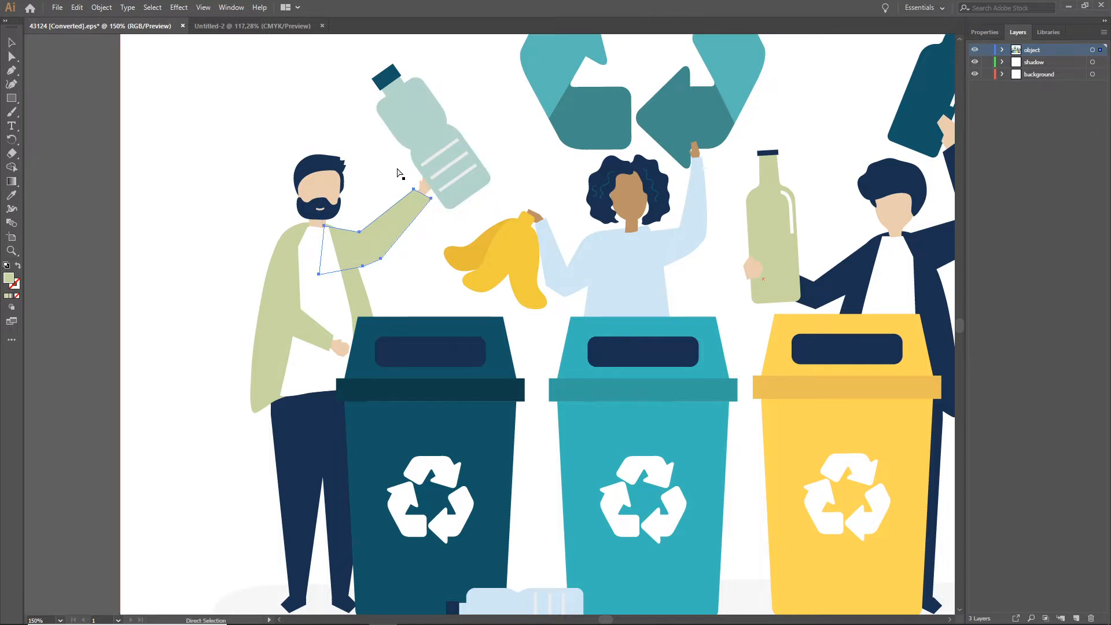
key(v)
scroll(403, 183, left, 1)
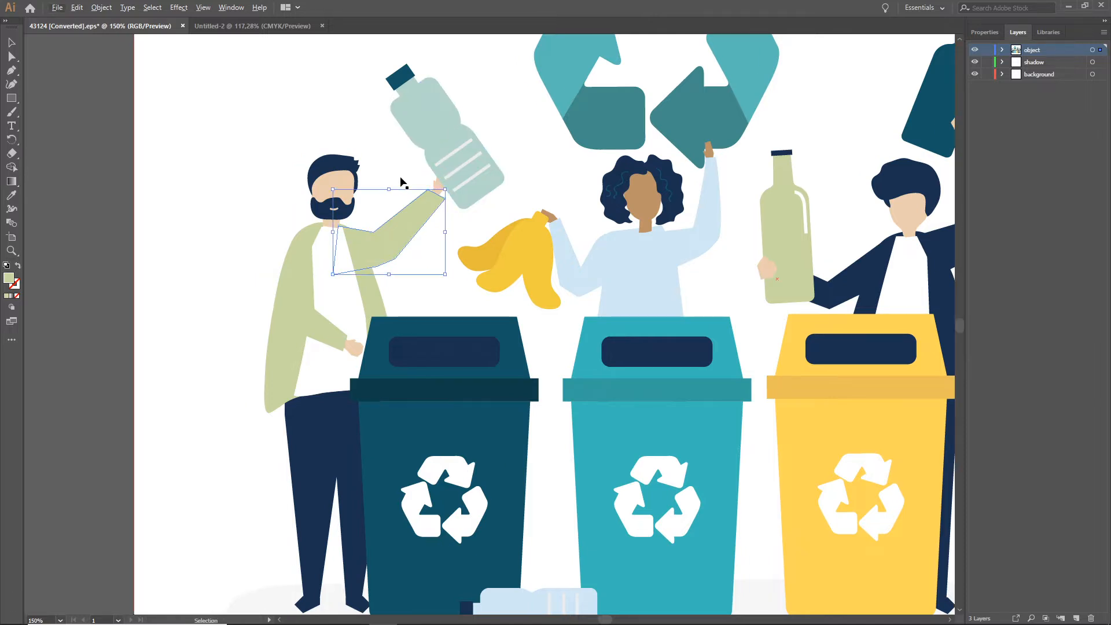
scroll(403, 182, up, 1)
scroll(403, 182, up, 1)
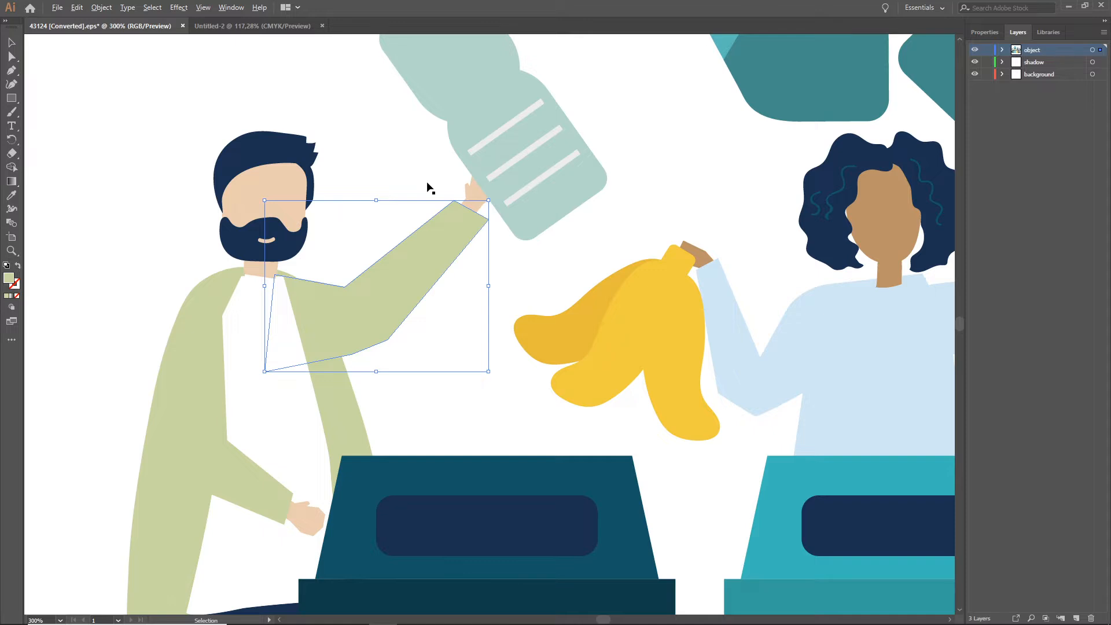
scroll(430, 187, up, 1)
click(224, 185)
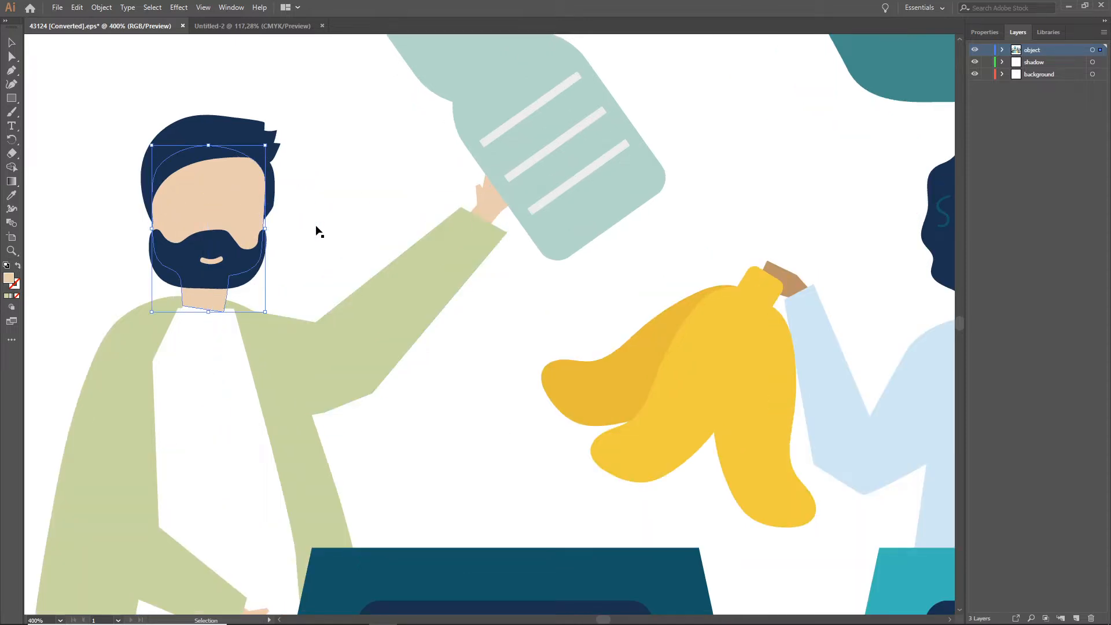
click(334, 184)
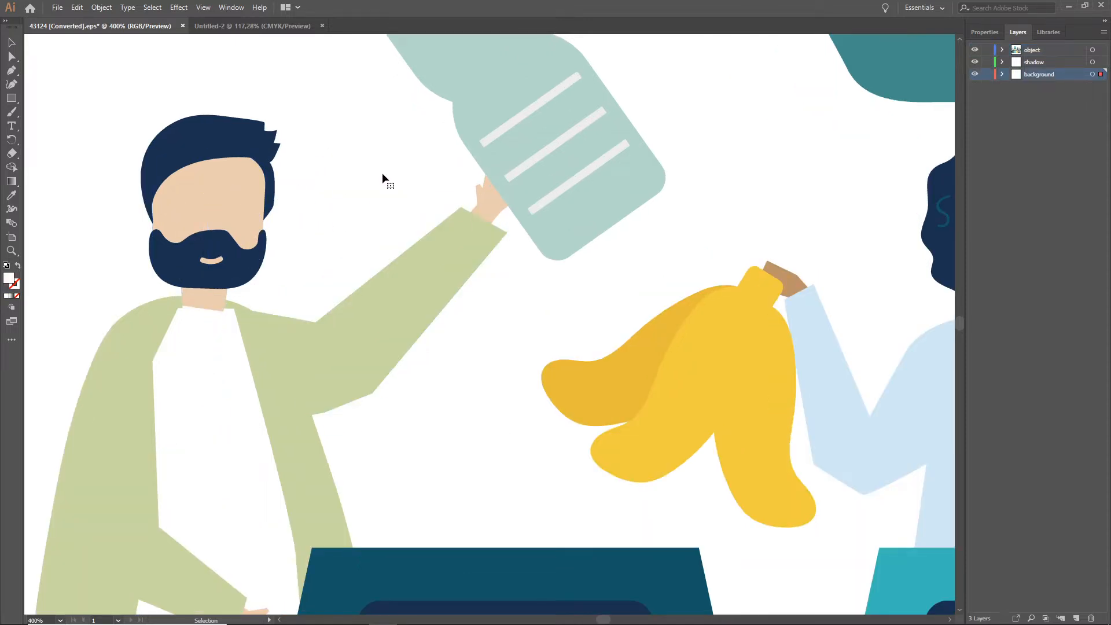
- Try to move the bearded man's hair shapes off his head and undo the move
click(238, 151)
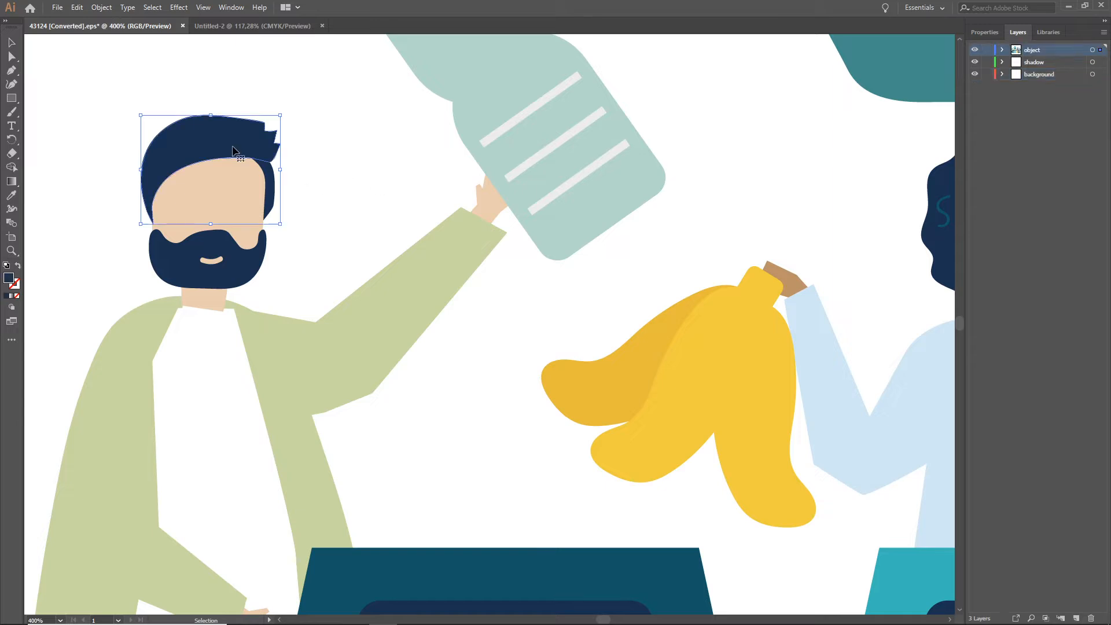
drag(241, 153, 255, 125)
key(ctrl+z)
drag(272, 178, 342, 184)
click(341, 181)
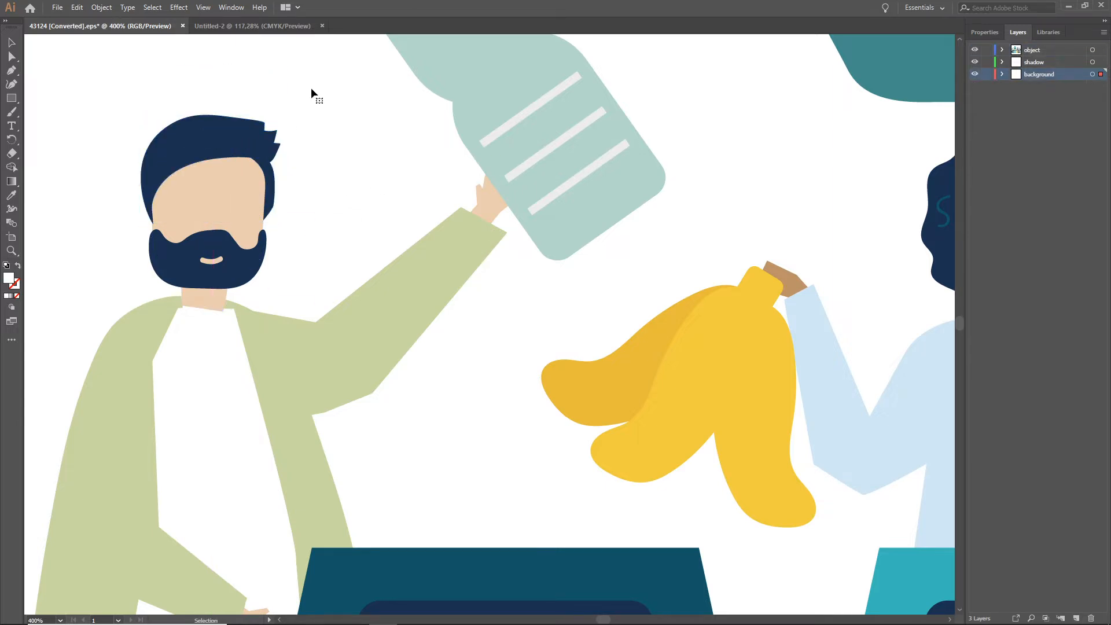
- Move the displaced white background back over the artboard and lock the background layer
drag(311, 88, 129, 277)
click(987, 74)
drag(340, 120, 380, 180)
click(987, 74)
key(ctrl+0)
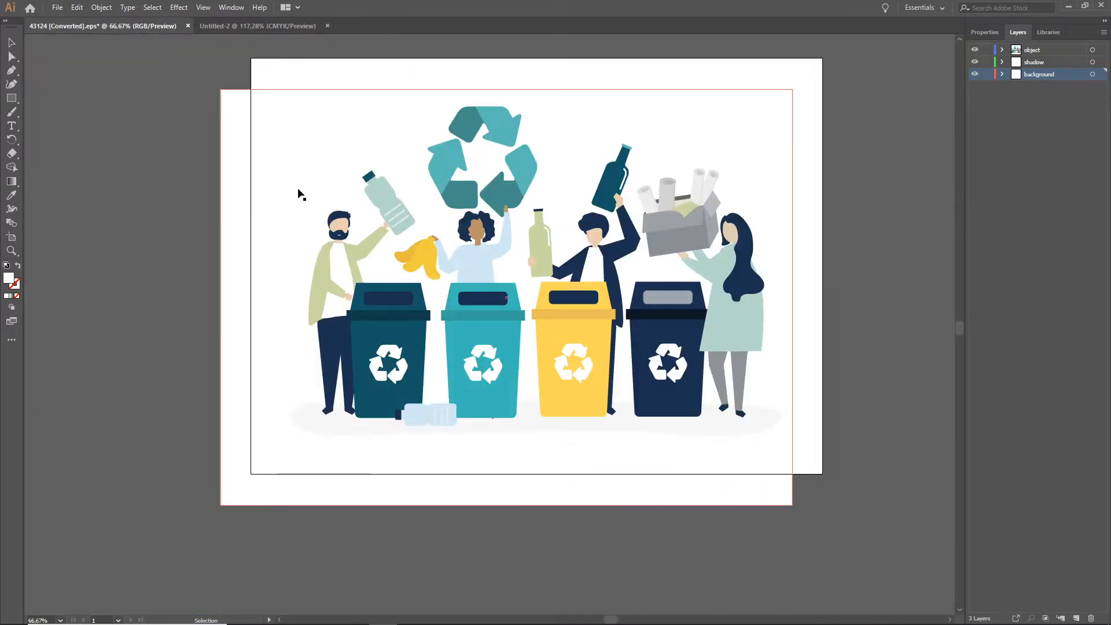
drag(298, 191, 331, 174)
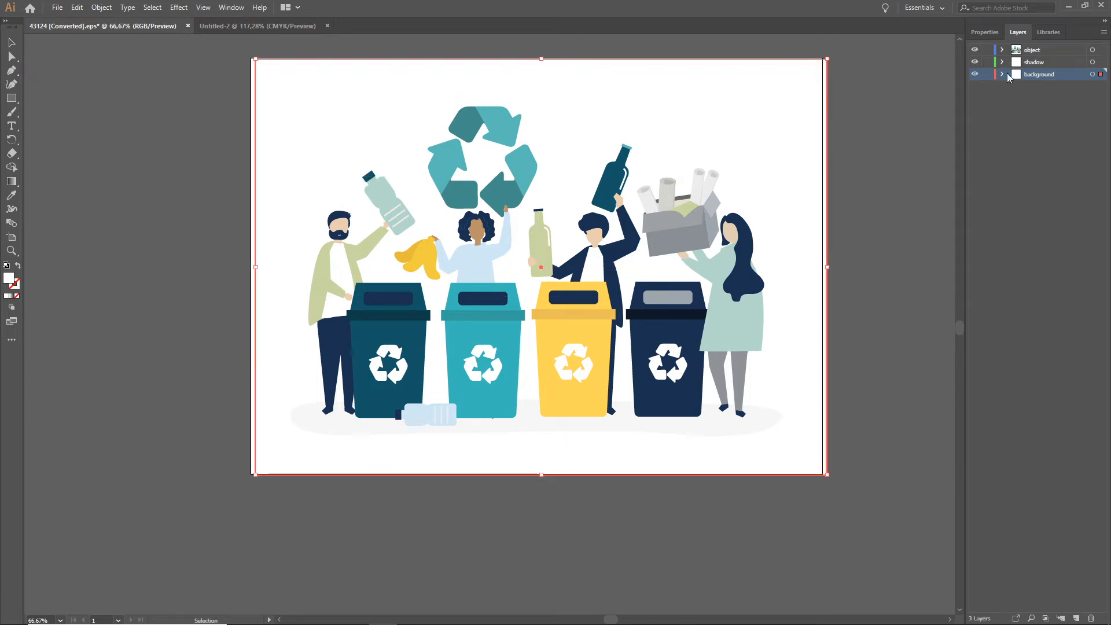
click(988, 74)
- Try moving the bearded man's head upward off his body, undo the move, and group the hair, face, beard and neck shapes
scroll(340, 248, up, 1)
scroll(340, 248, up, 4)
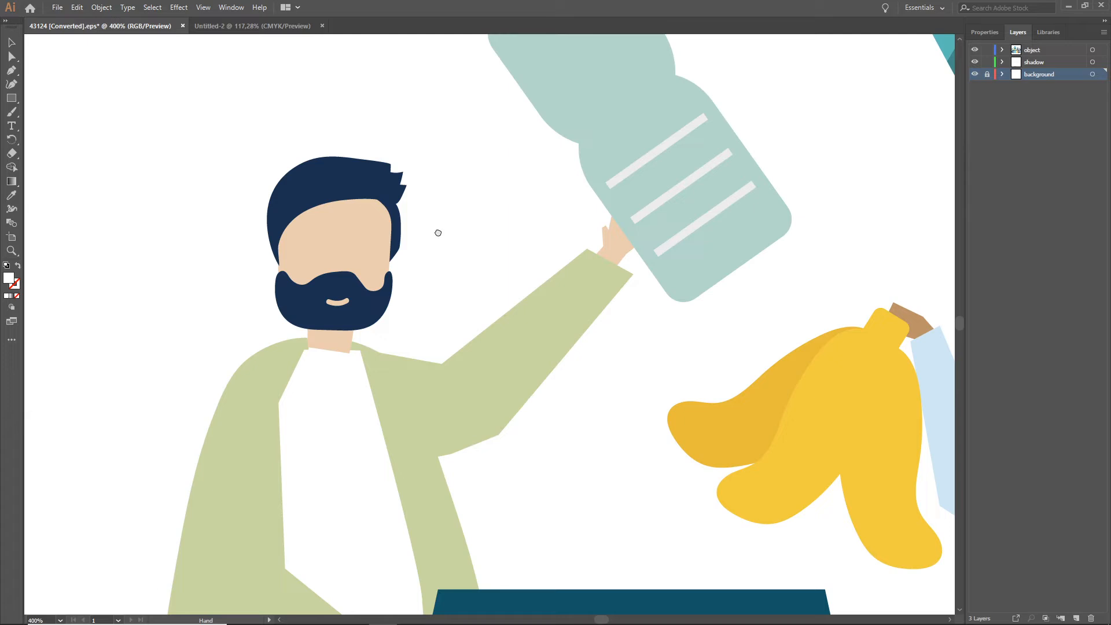
drag(438, 232, 438, 234)
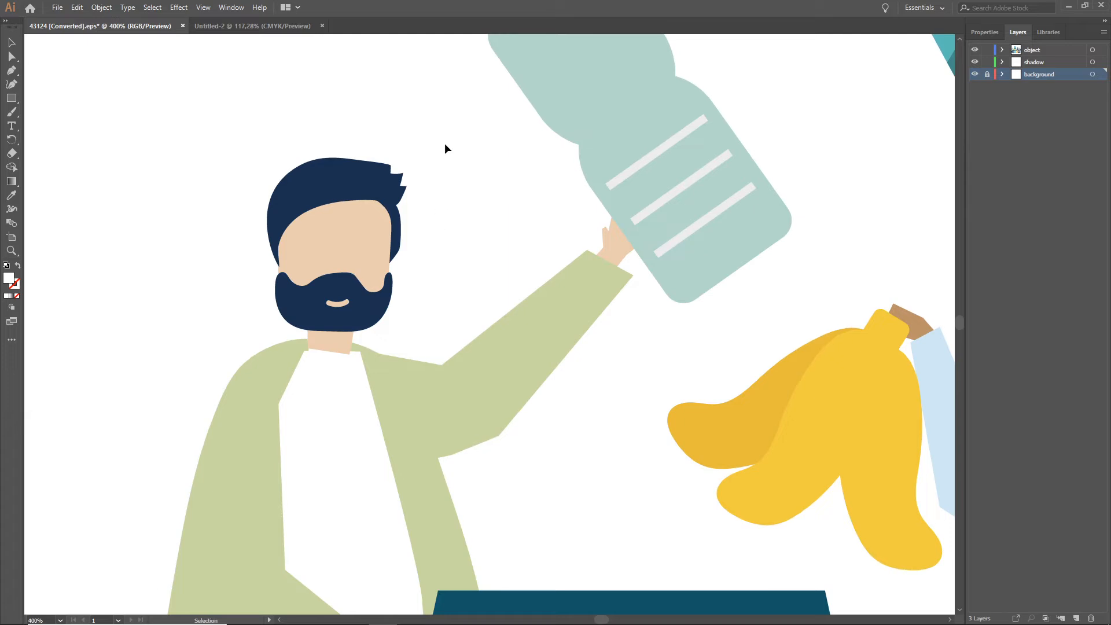
drag(419, 181, 241, 315)
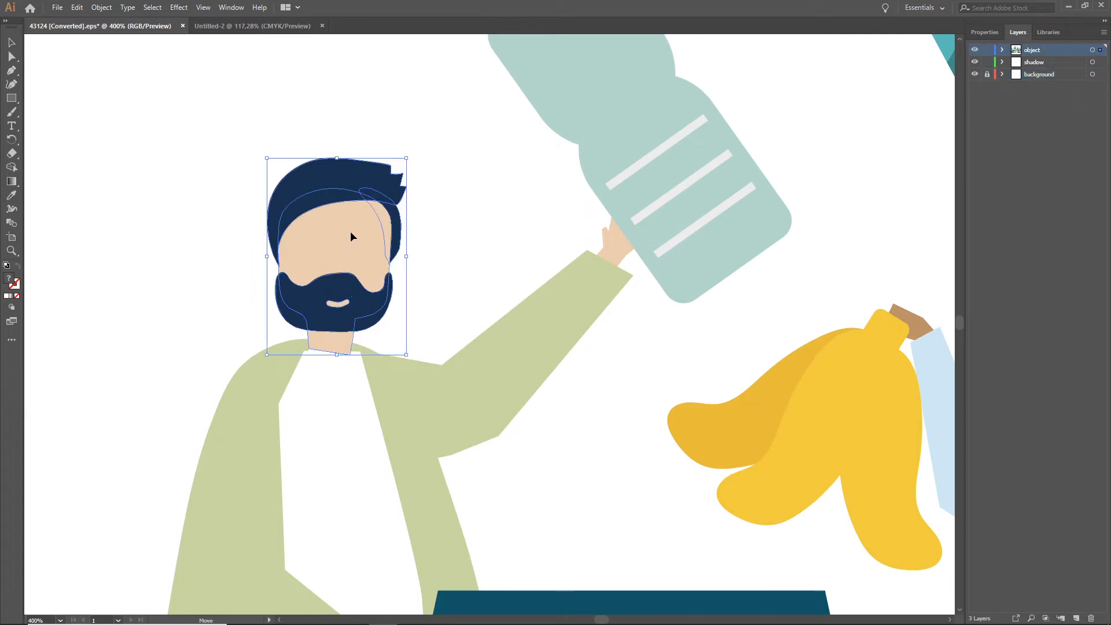
drag(349, 235, 349, 178)
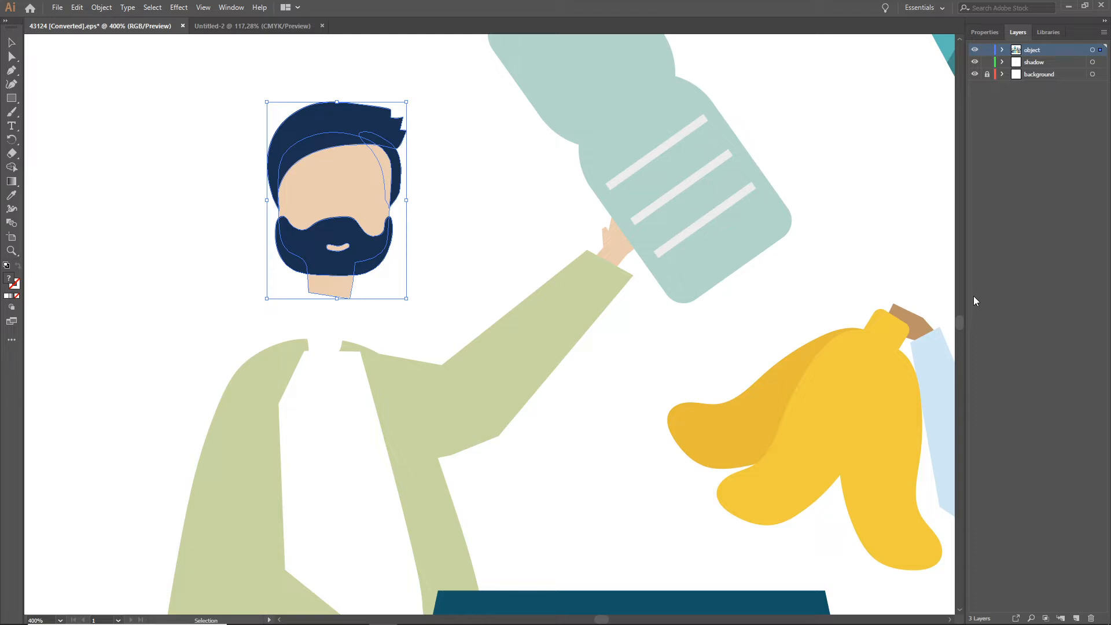
key(ctrl+z)
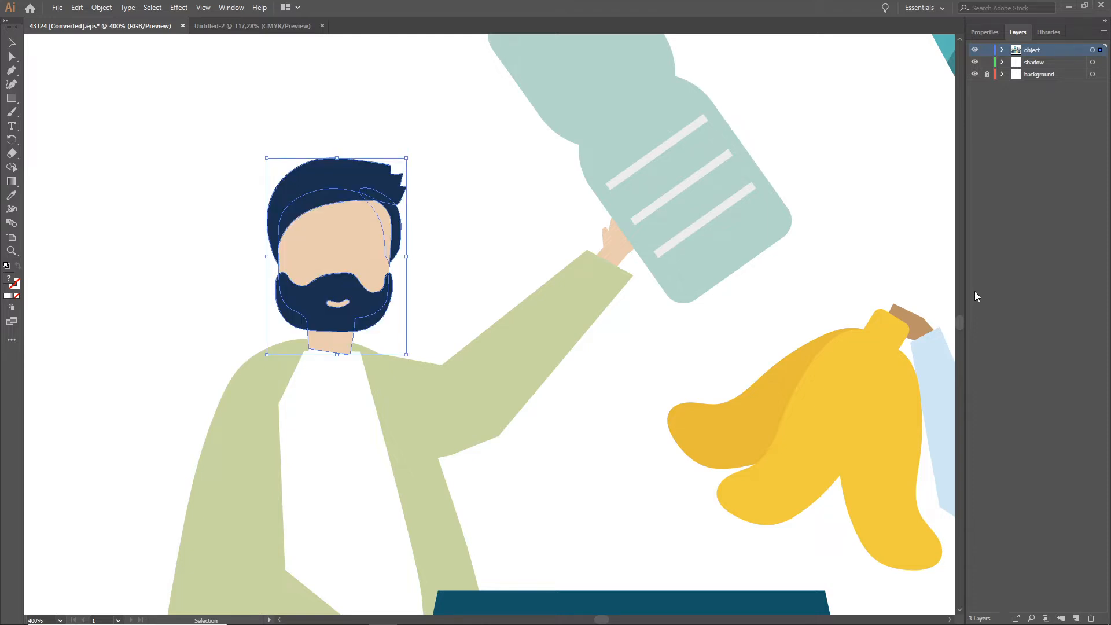
right_click(347, 251)
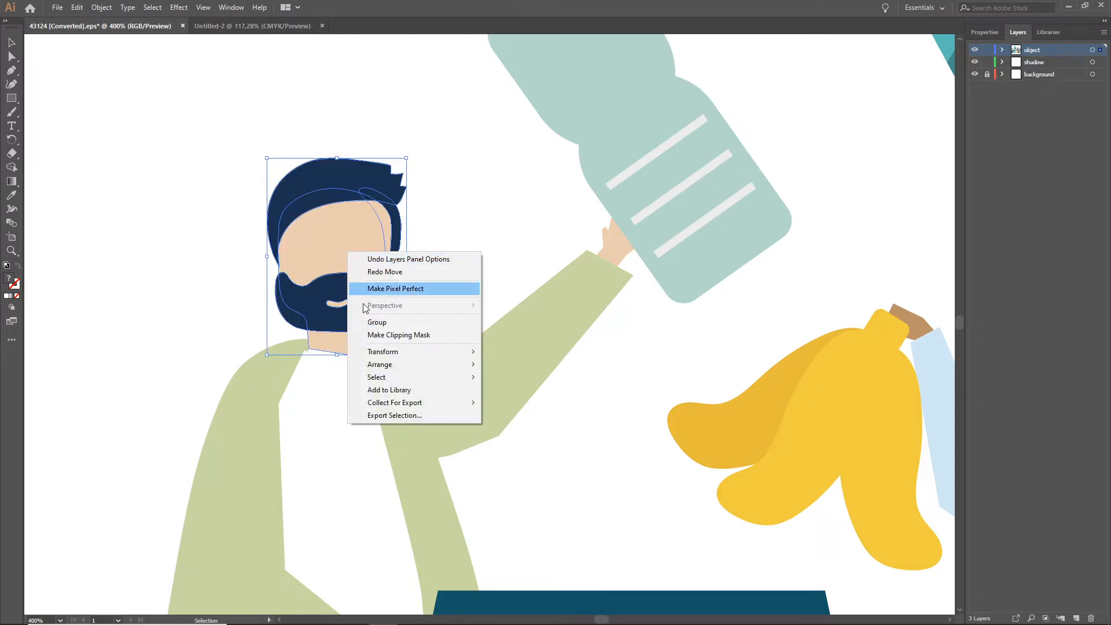
click(376, 325)
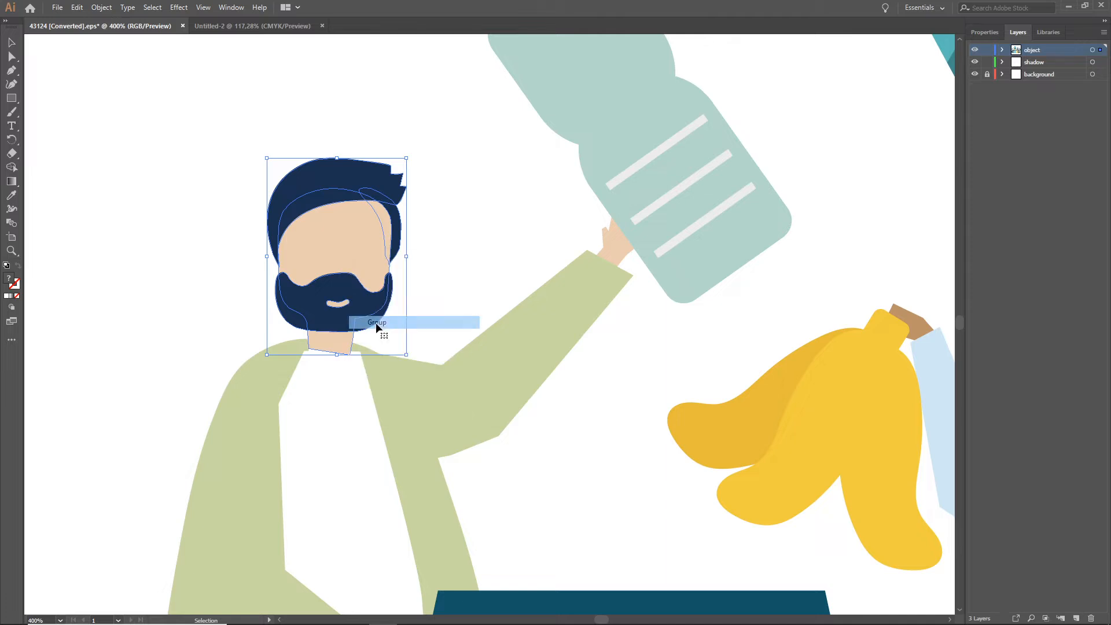
click(507, 249)
- Try to move the bearded man's raised sleeve and hand together away from his body and undo the move
click(619, 255)
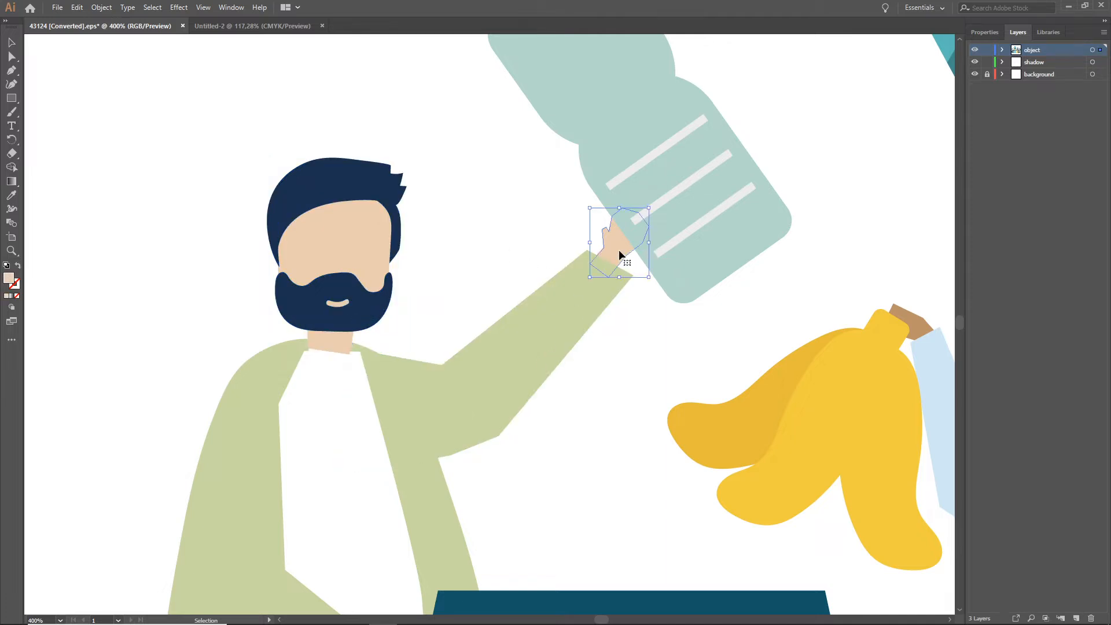
shift+click(538, 353)
drag(544, 350, 580, 236)
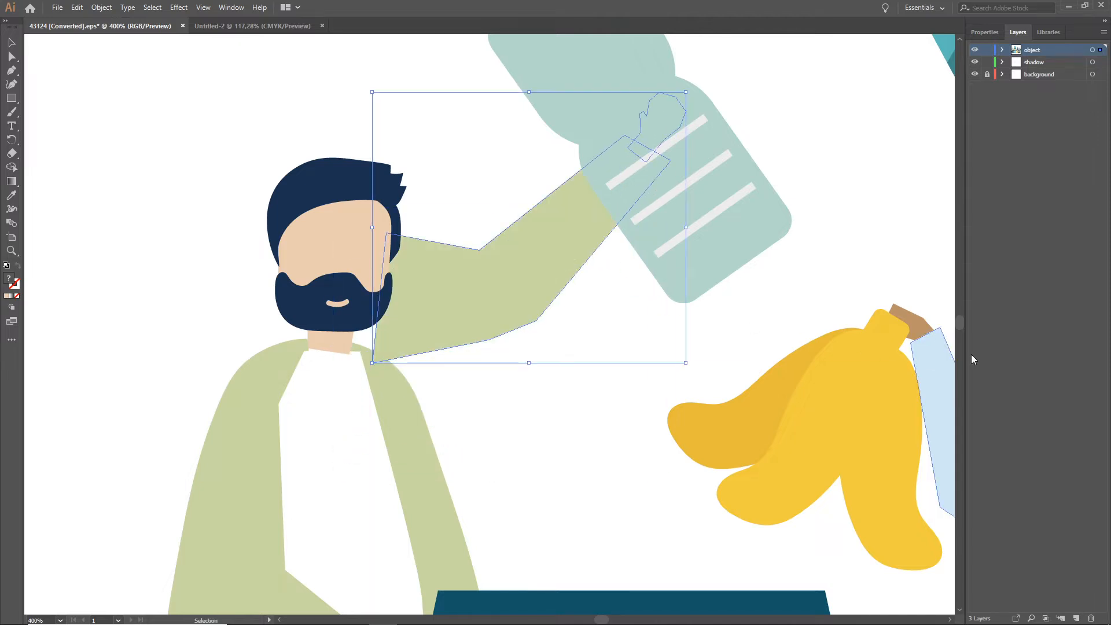
key(ctrl+z)
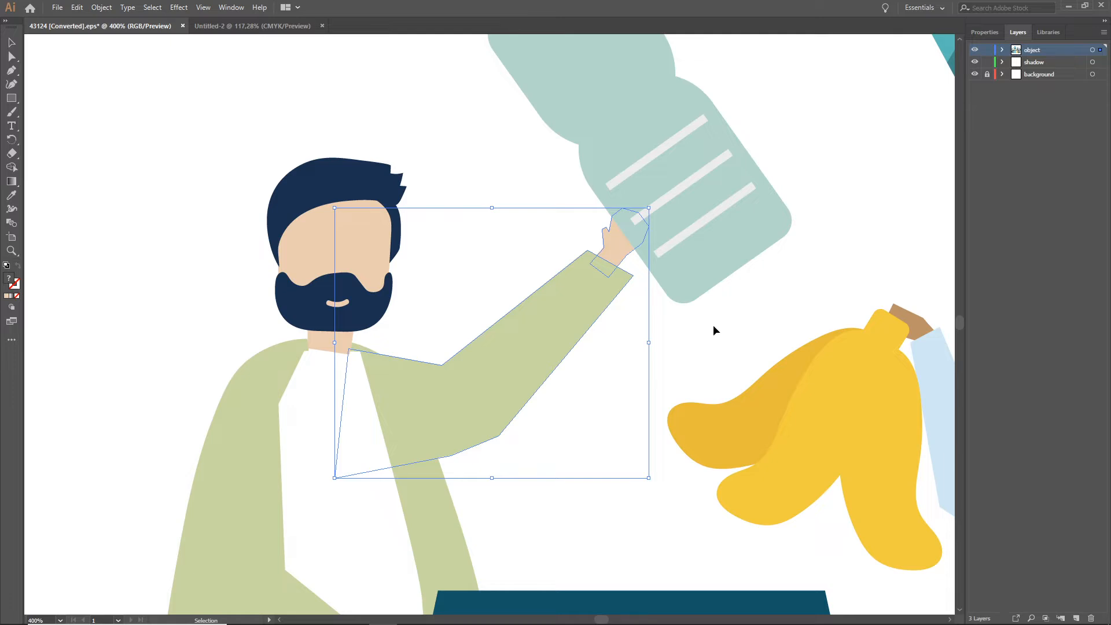
key(a)
key(v)
- Try to move the bearded man's trousers with only his left shoe away from the bin and undo the move
drag(317, 438, 332, 312)
scroll(332, 311, down, 1)
scroll(332, 312, down, 1)
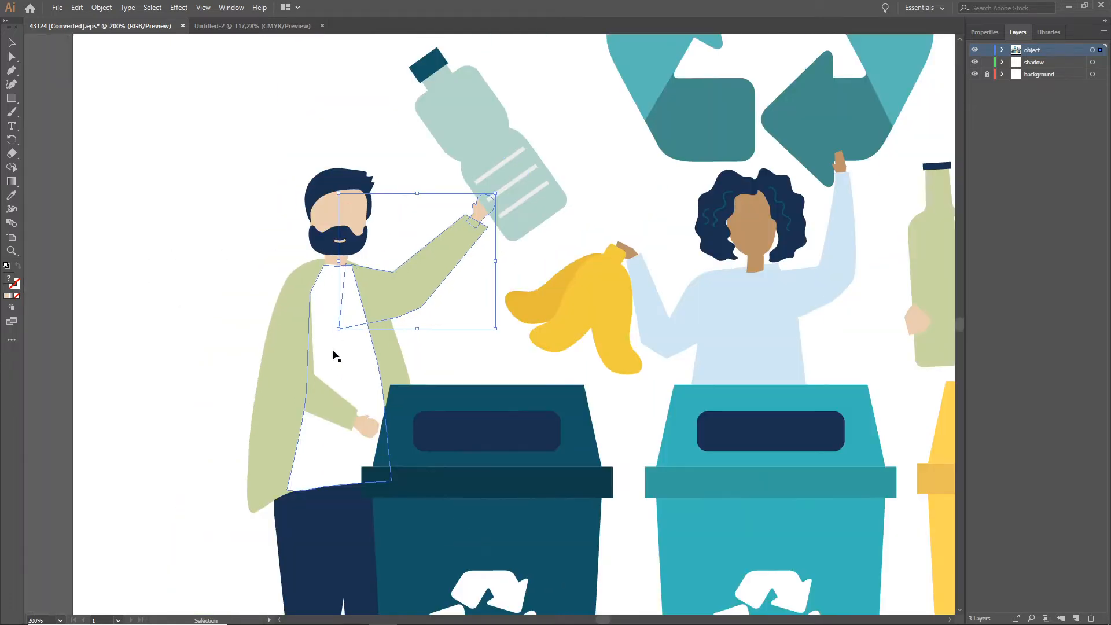
drag(332, 355, 290, 174)
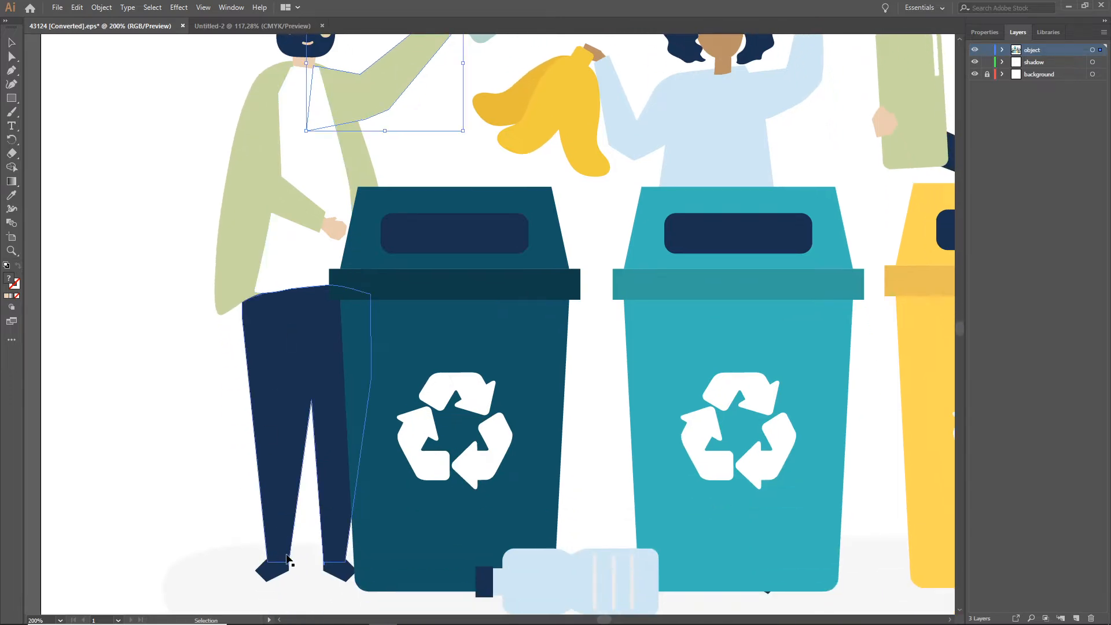
click(279, 574)
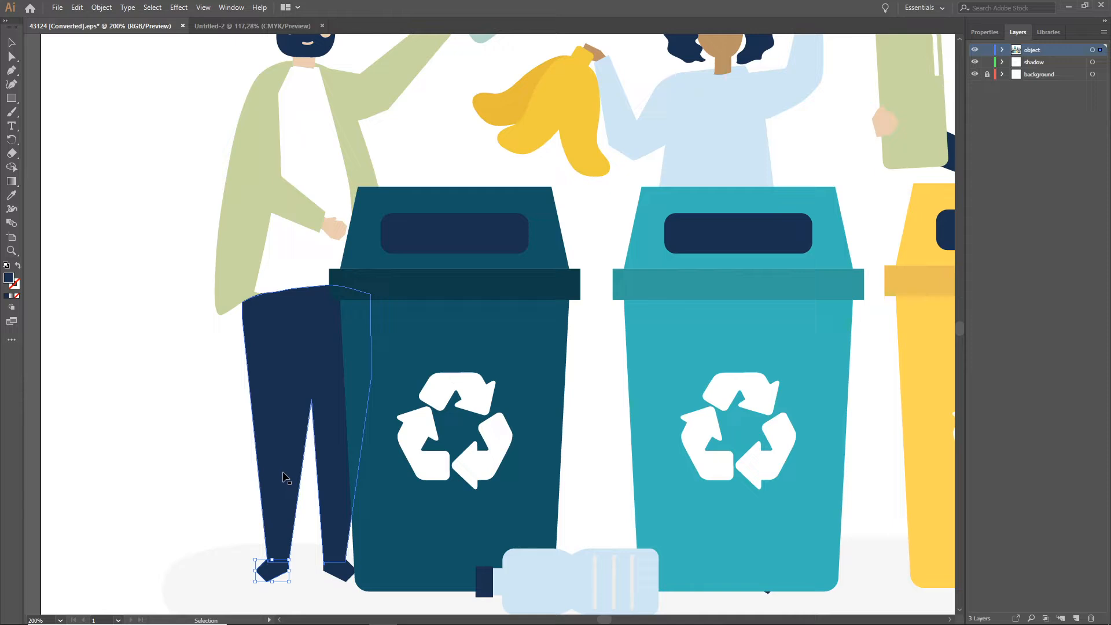
scroll(292, 555, left, 1)
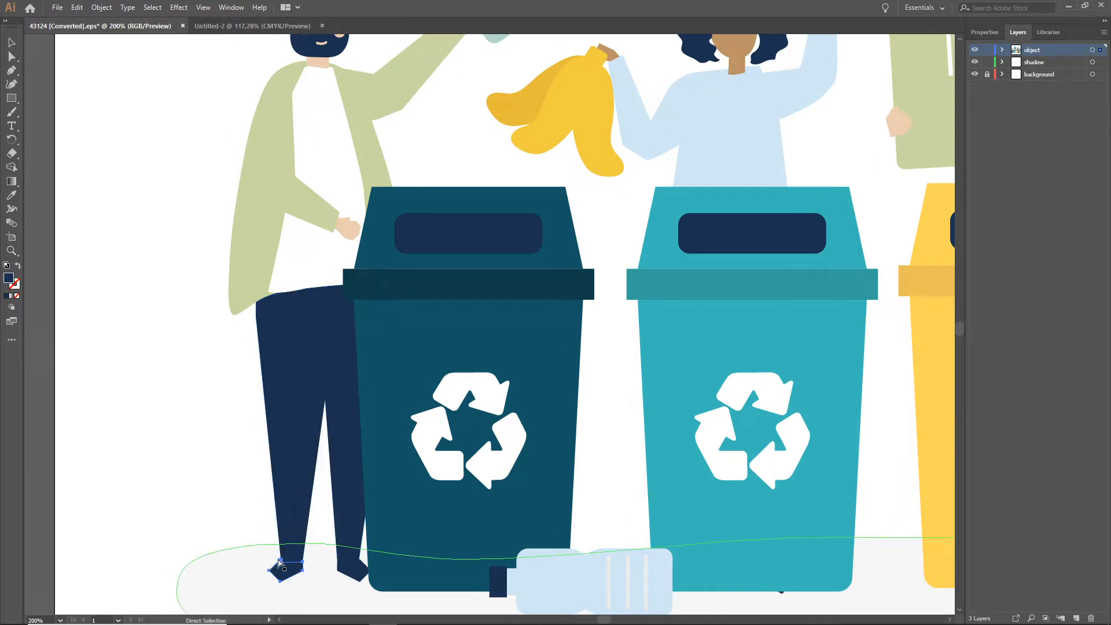
scroll(297, 565, up, 2)
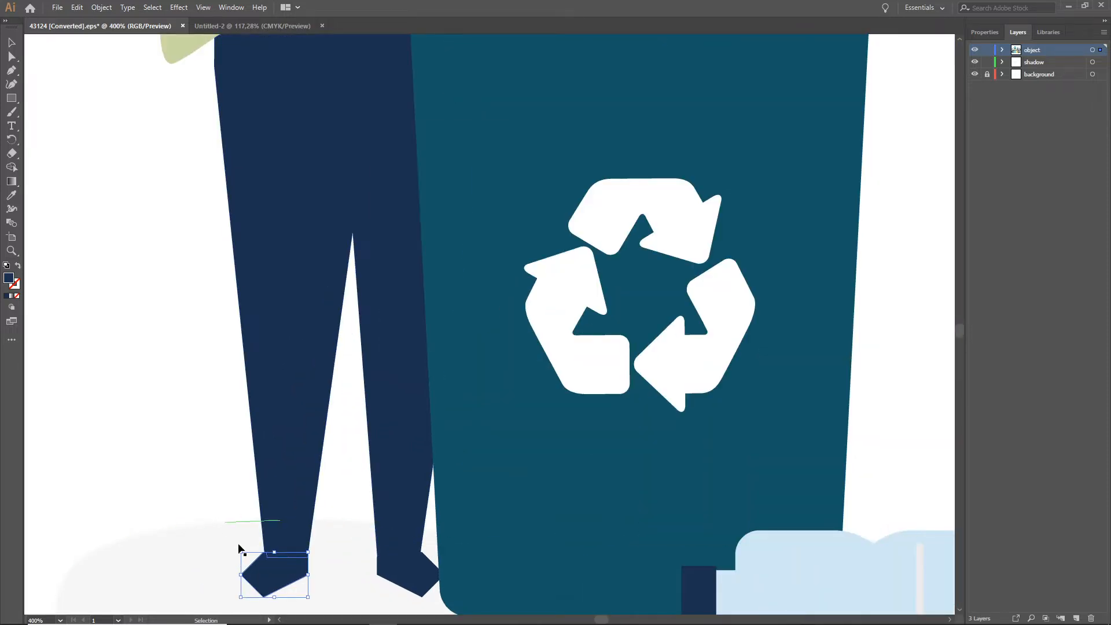
shift+click(301, 431)
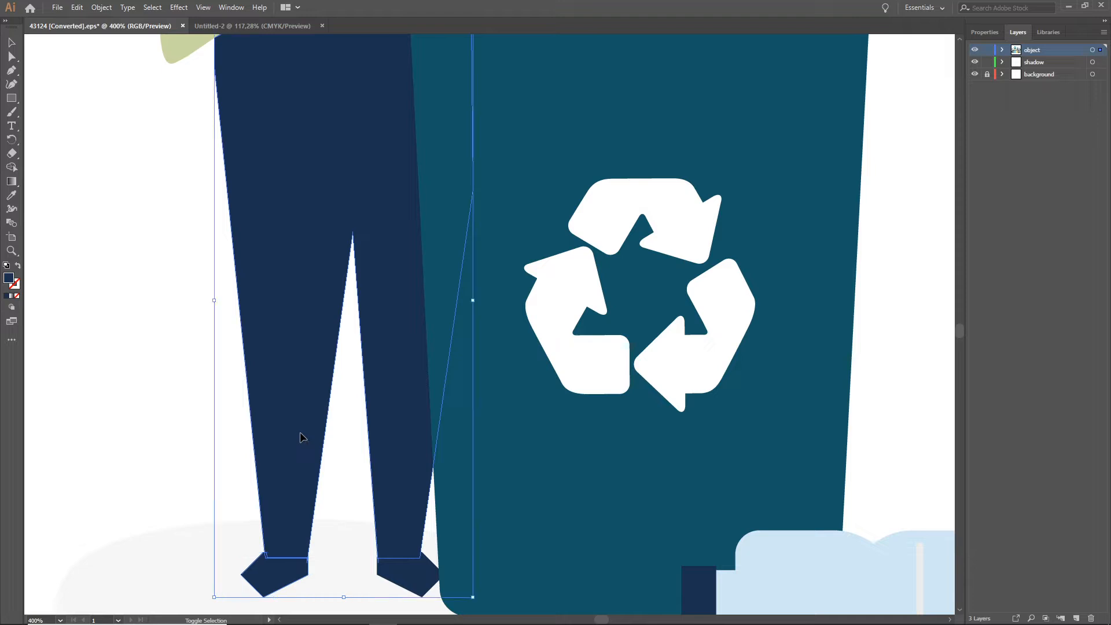
drag(300, 431, 119, 390)
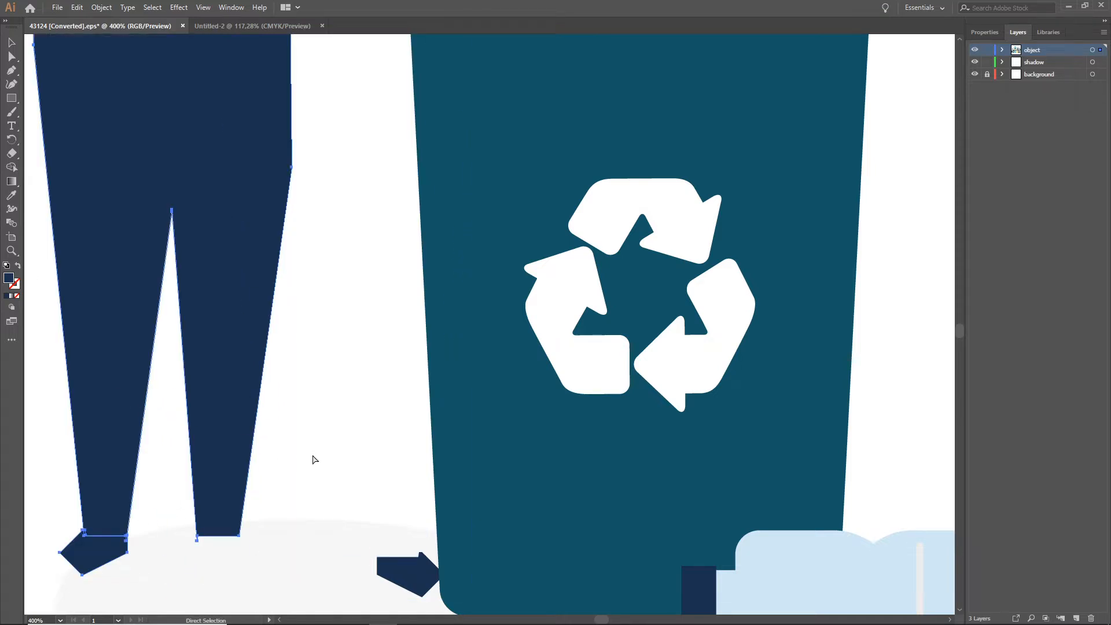
key(ctrl+z)
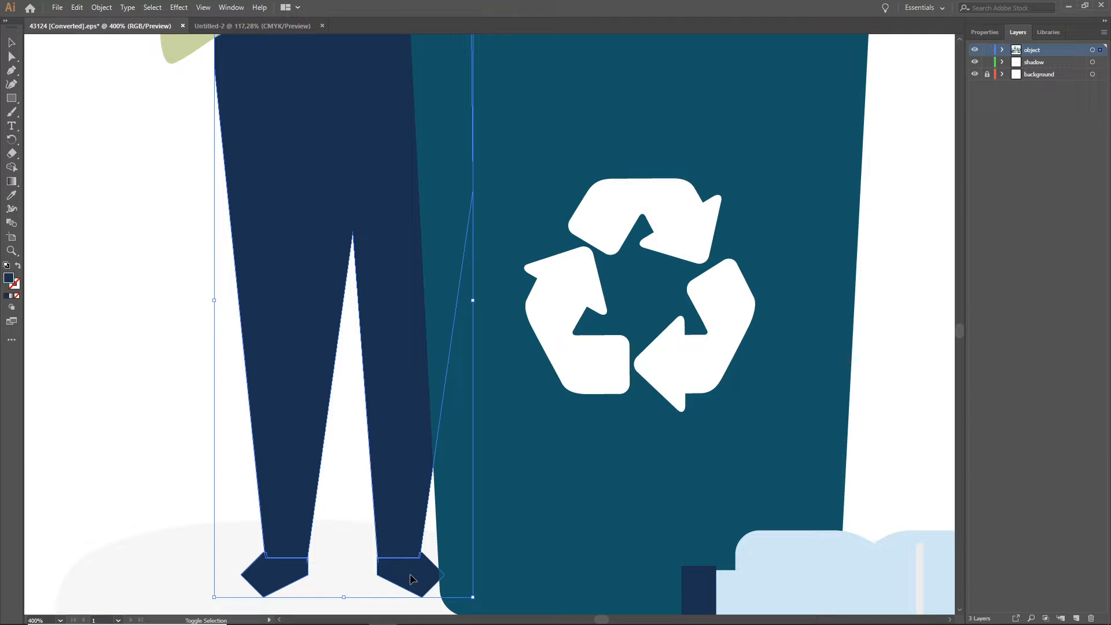
- Try to move the bearded man's trousers together with both shoes out from behind the bin and undo the move
scroll(310, 373, down, 2)
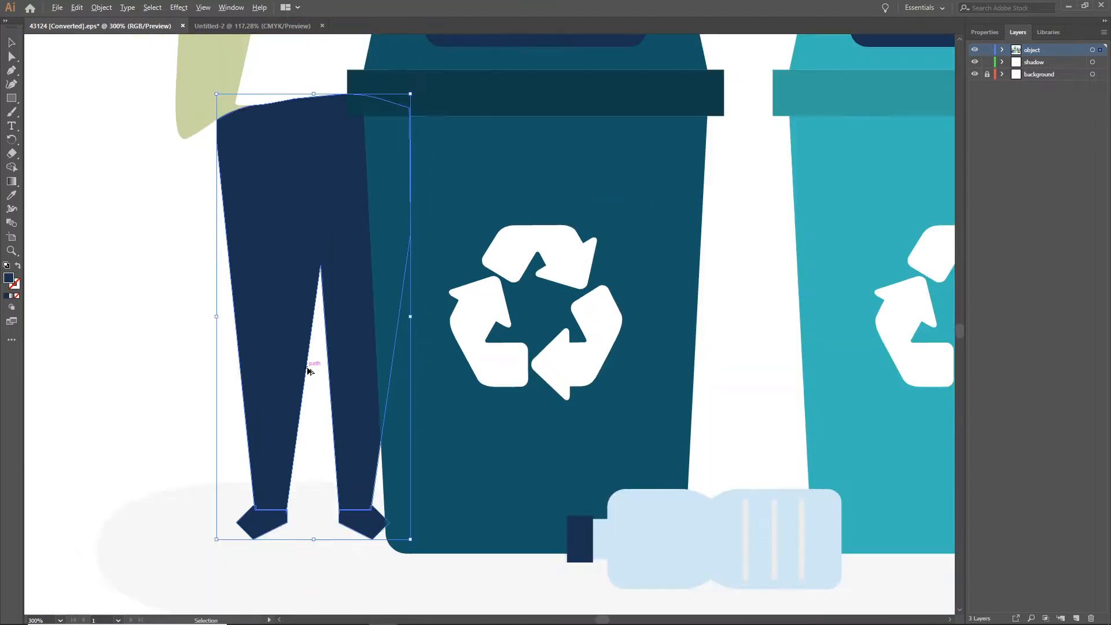
scroll(309, 370, down, 2)
drag(277, 313, 121, 322)
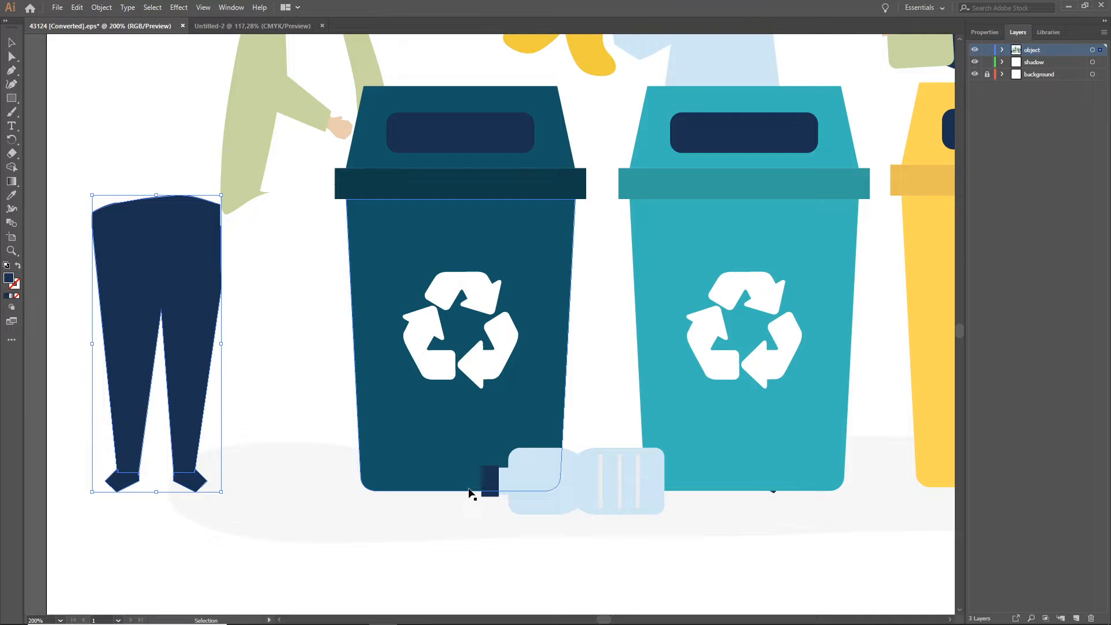
key(ctrl+z)
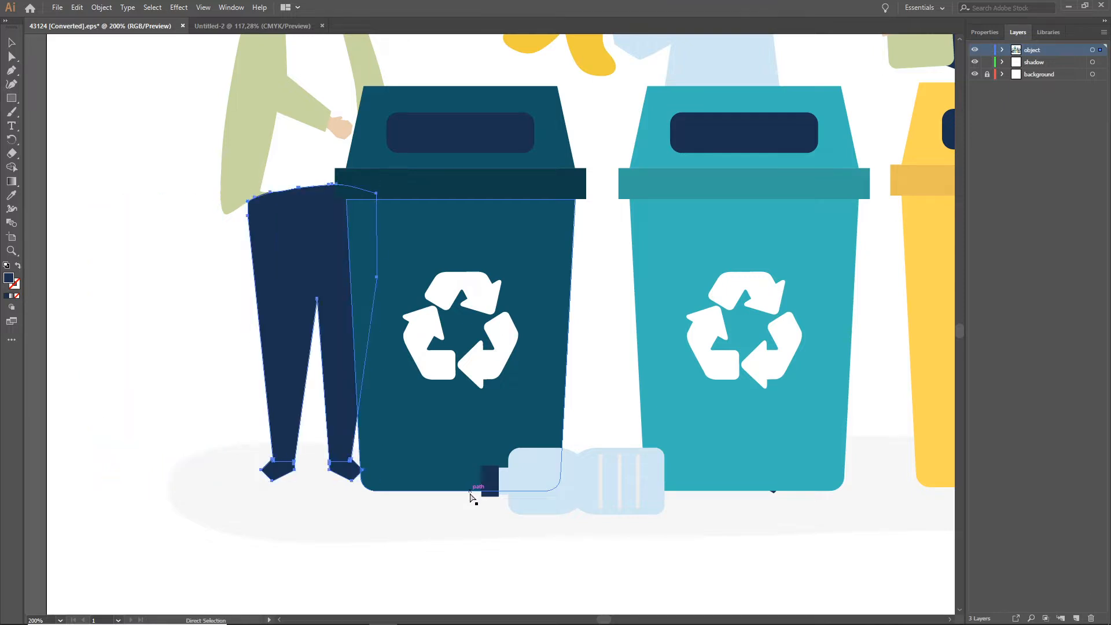
- Try to move the bearded man's left jacket panel, lowered sleeve and white shirt off his body and undo the move
key(space)
drag(300, 289, 286, 421)
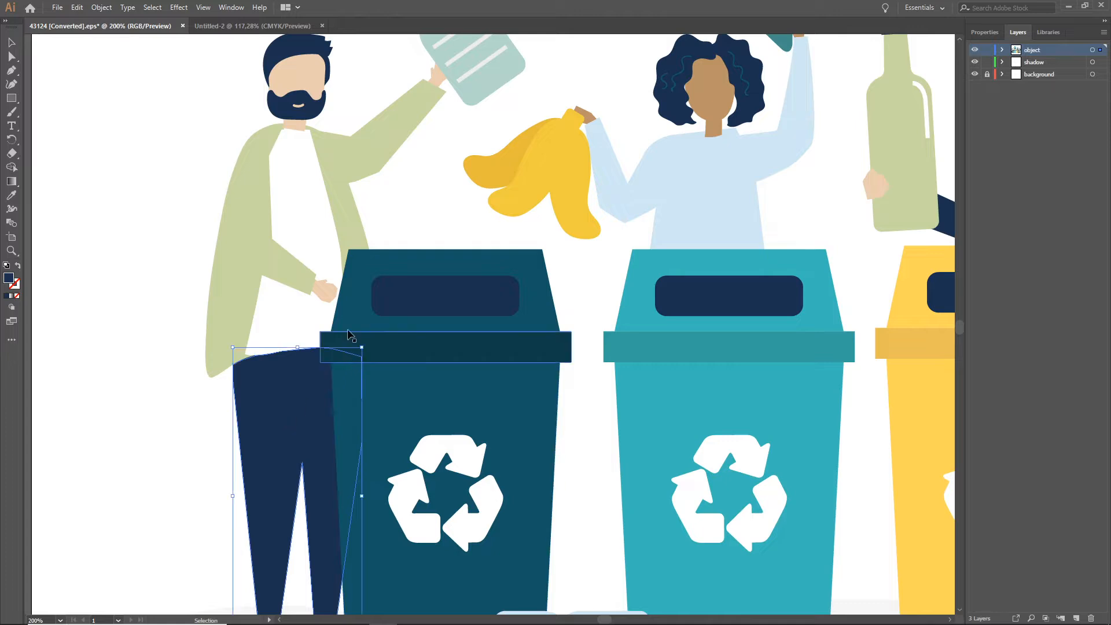
click(220, 281)
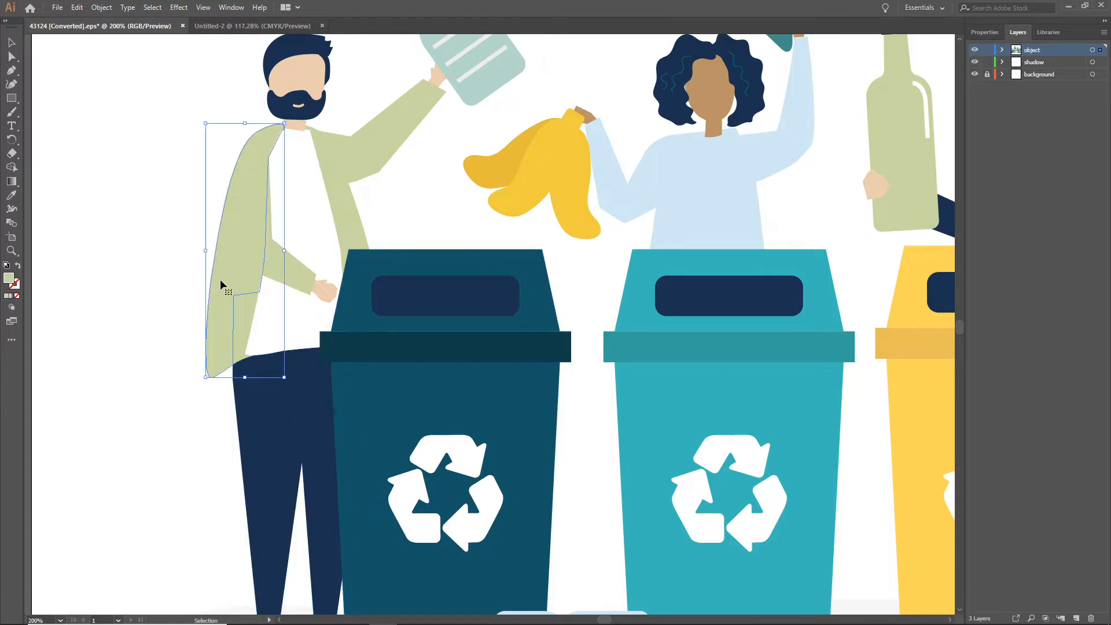
shift+click(263, 312)
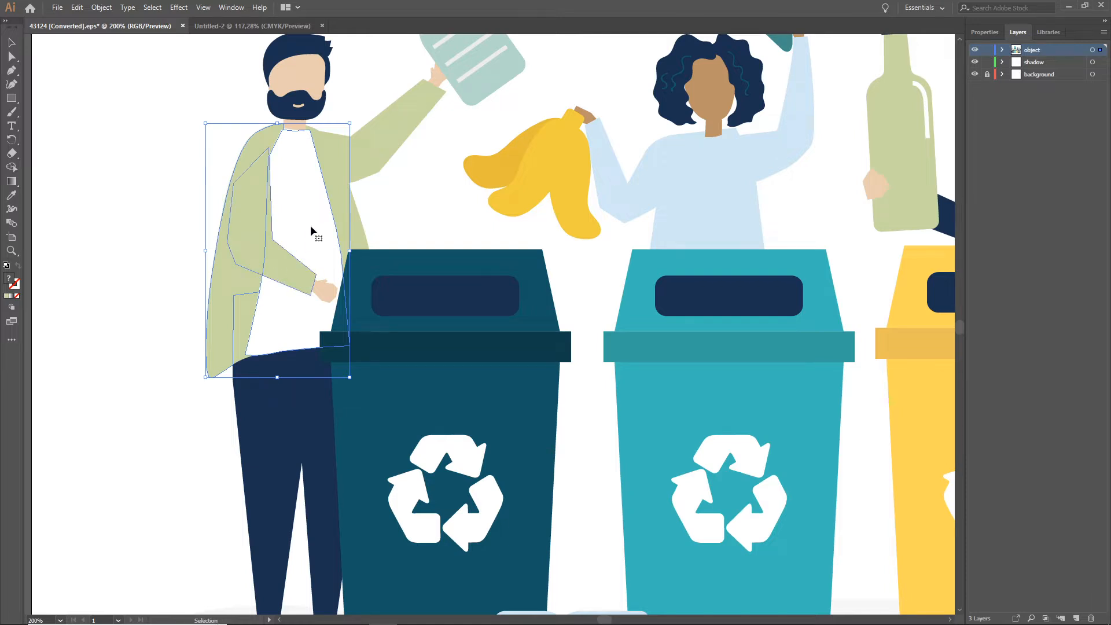
drag(313, 217, 178, 212)
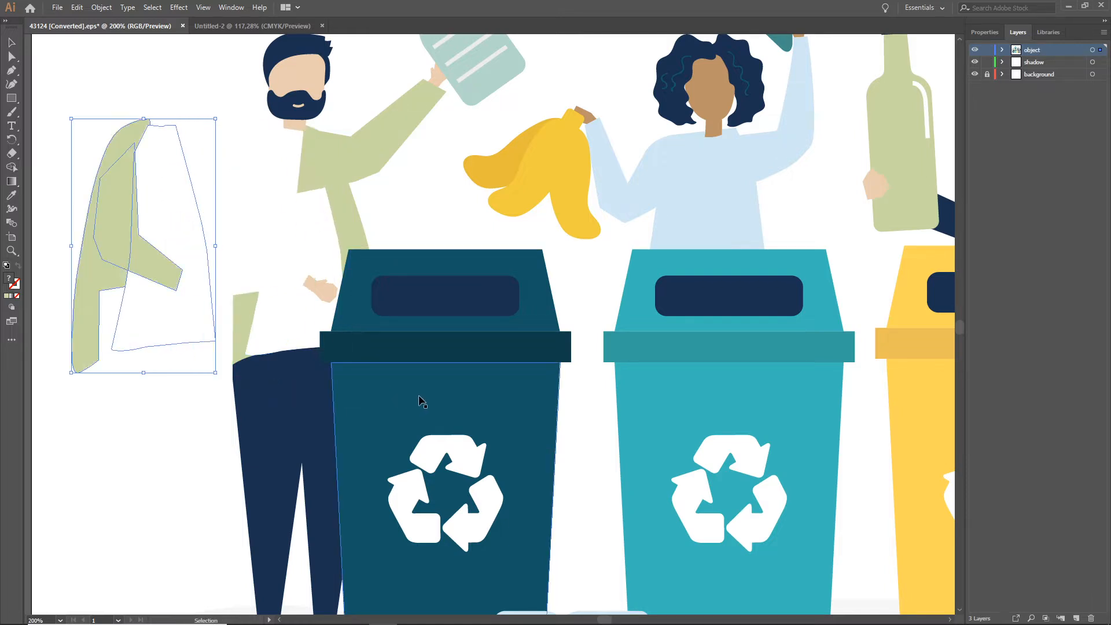
key(a)
key(ctrl+z)
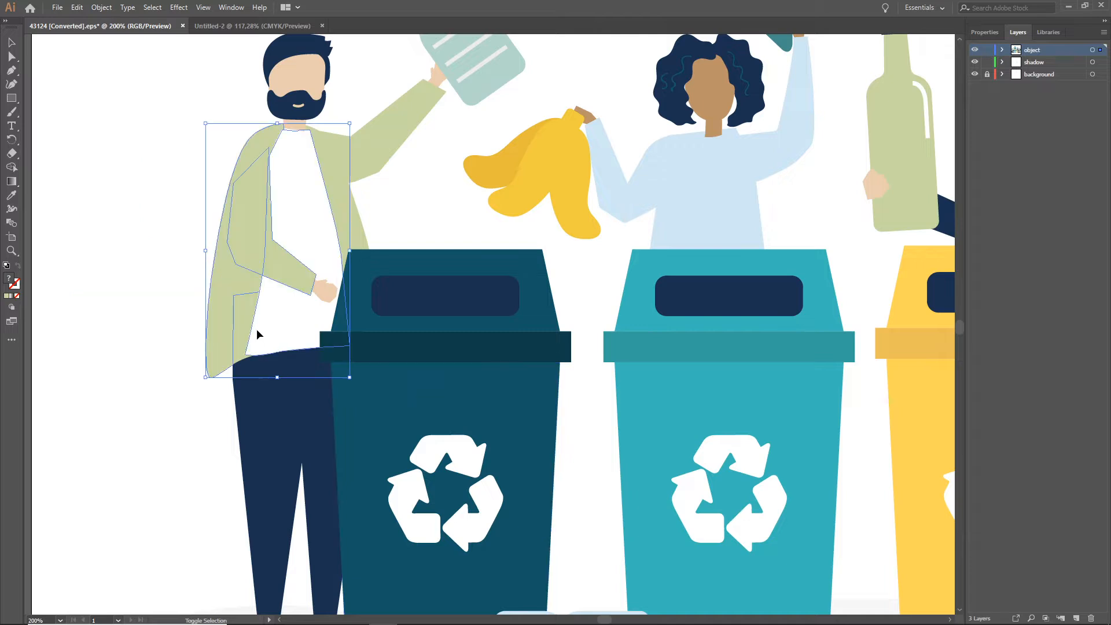
- Add the right jacket panel and lowered hand to the torso selection, try moving the whole torso away, and undo the move
shift+click(358, 226)
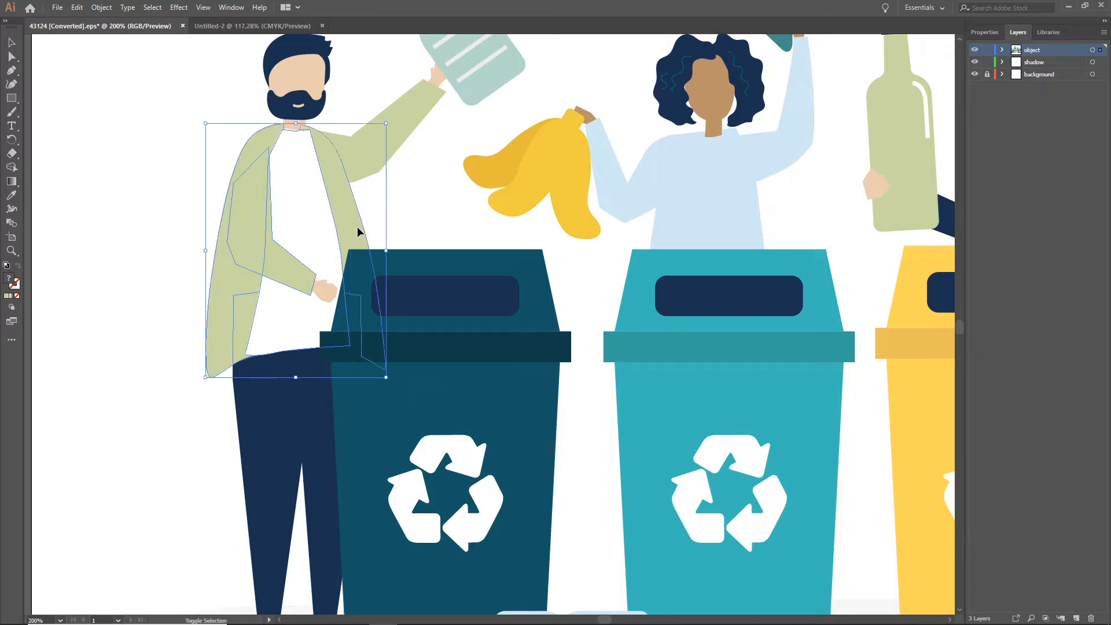
drag(286, 265, 104, 271)
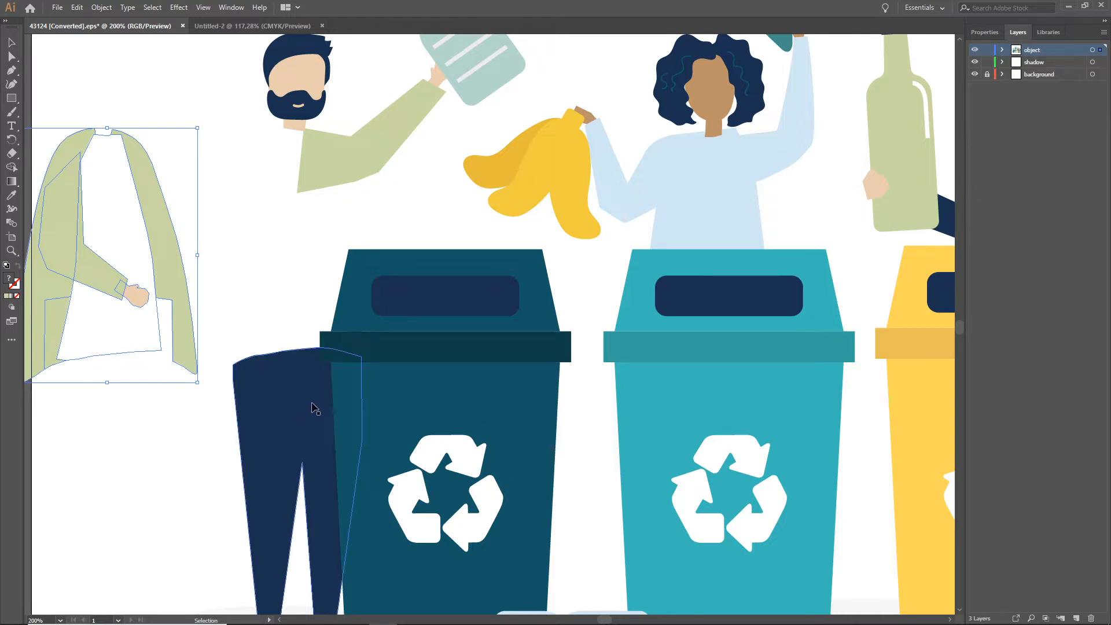
key(ctrl+z)
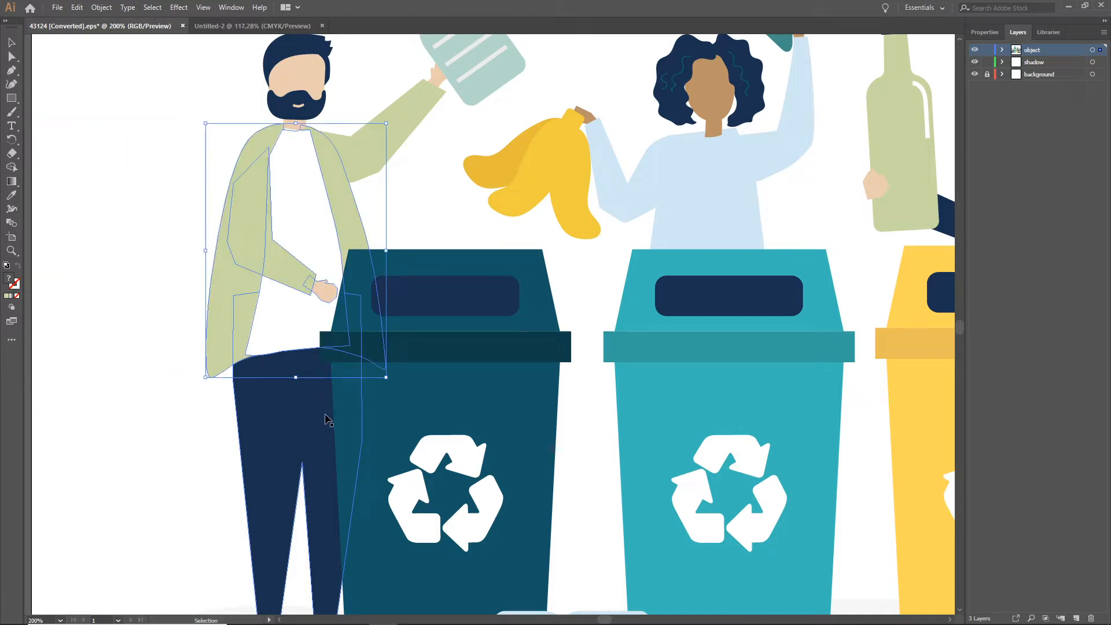
key(a)
key(v)
- Try to move the body of the plastic bottle in the bearded man's hand, undo the move, and clear the selection
scroll(463, 231, right, 1)
scroll(449, 193, up, 5)
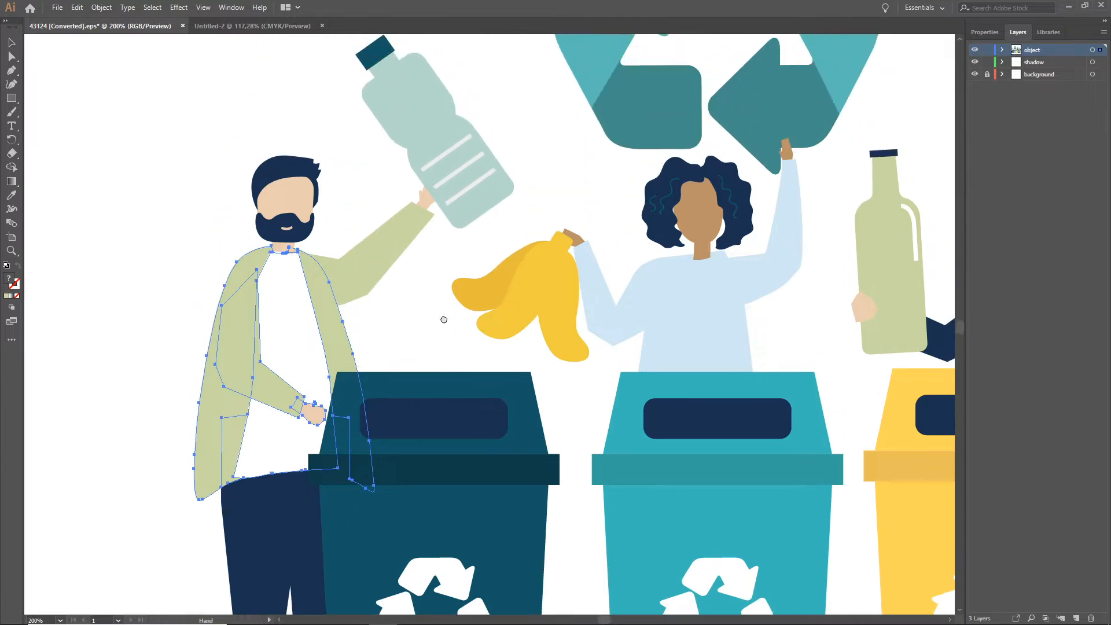
click(404, 192)
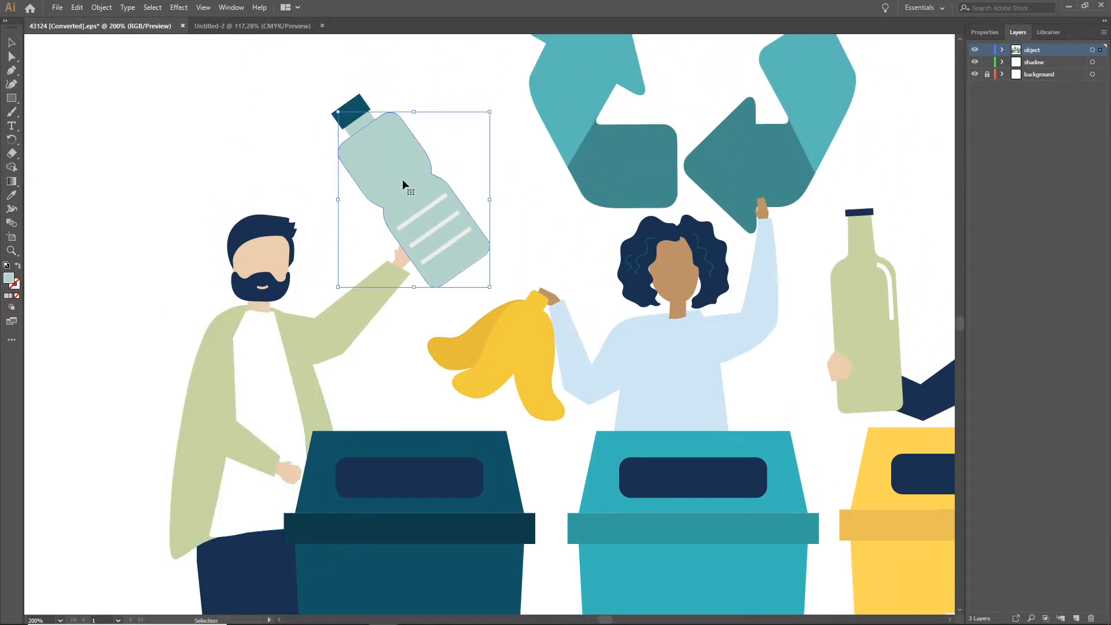
drag(406, 181, 459, 162)
key(ctrl+z)
key(v)
click(366, 123)
click(314, 96)
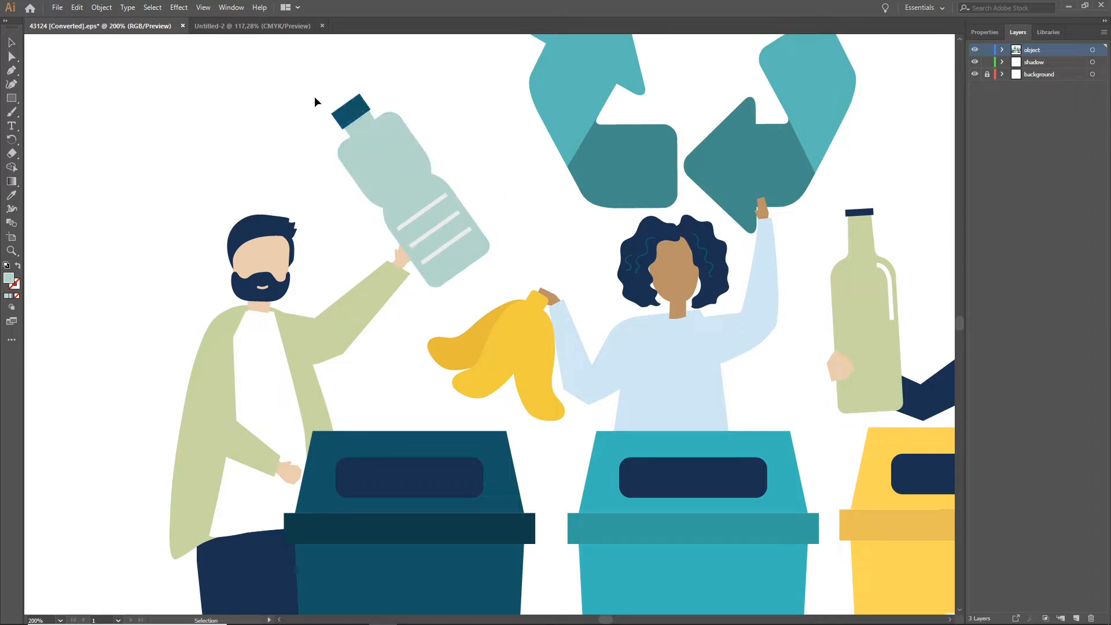
- Try to move the raised bottle's cap, neck and body together without its stripes, undo the move, and clear the selection
click(347, 120)
key(a)
key(v)
scroll(364, 124, up, 2)
click(262, 115)
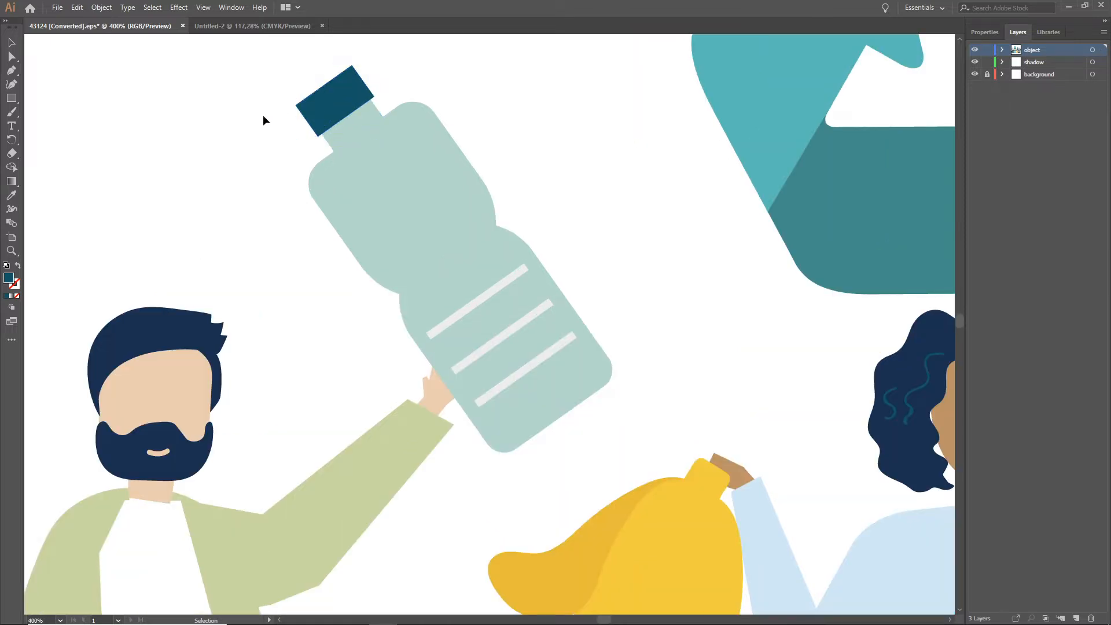
click(317, 109)
shift+click(358, 131)
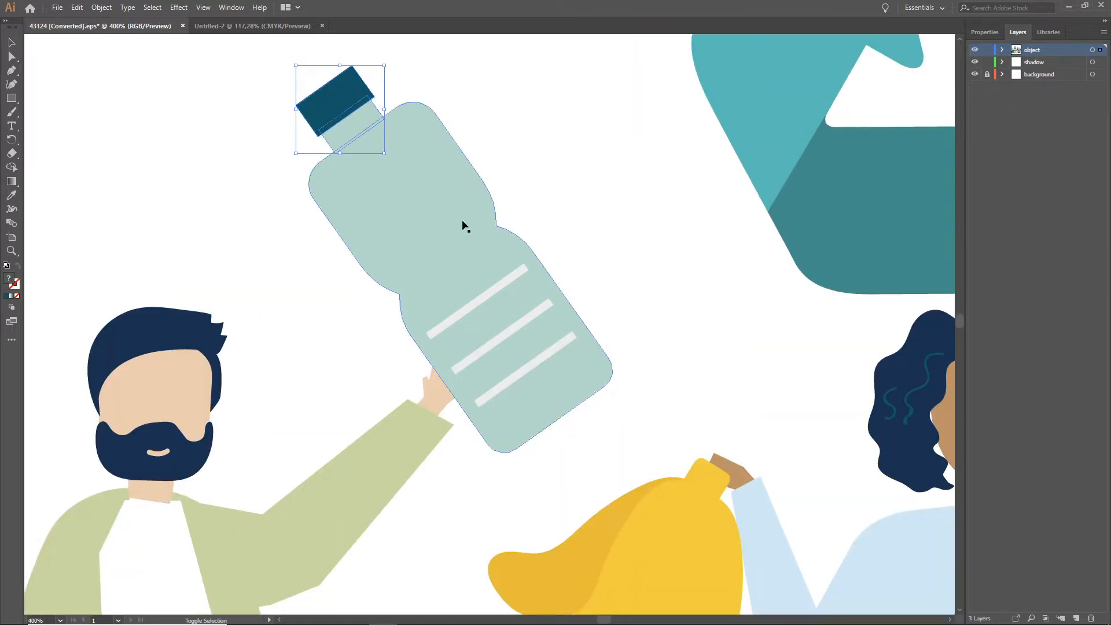
shift+click(430, 233)
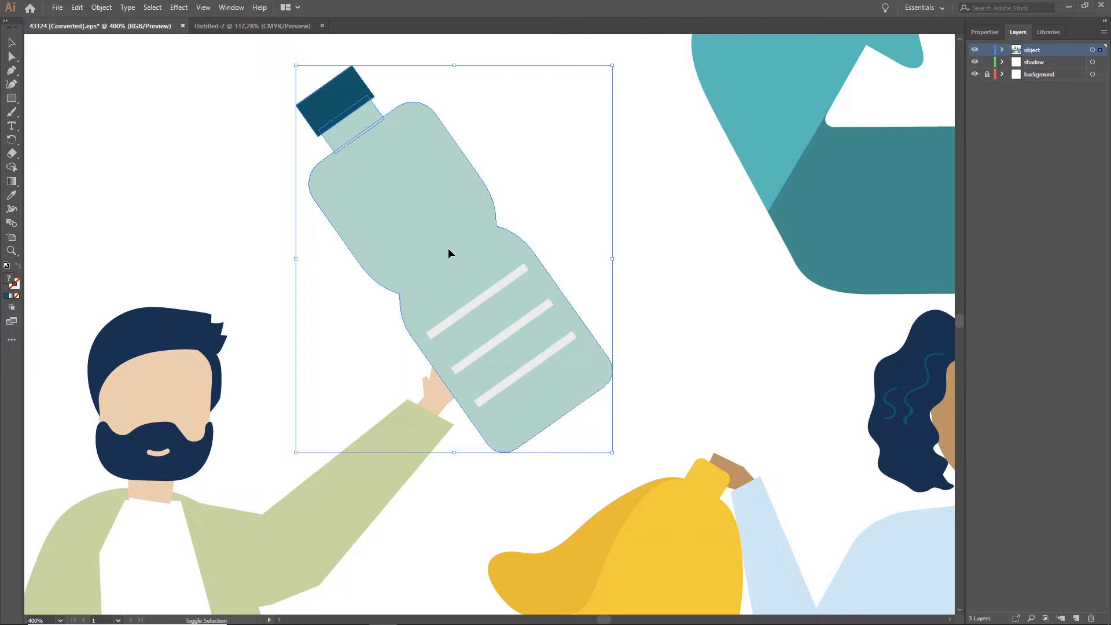
drag(434, 245, 518, 198)
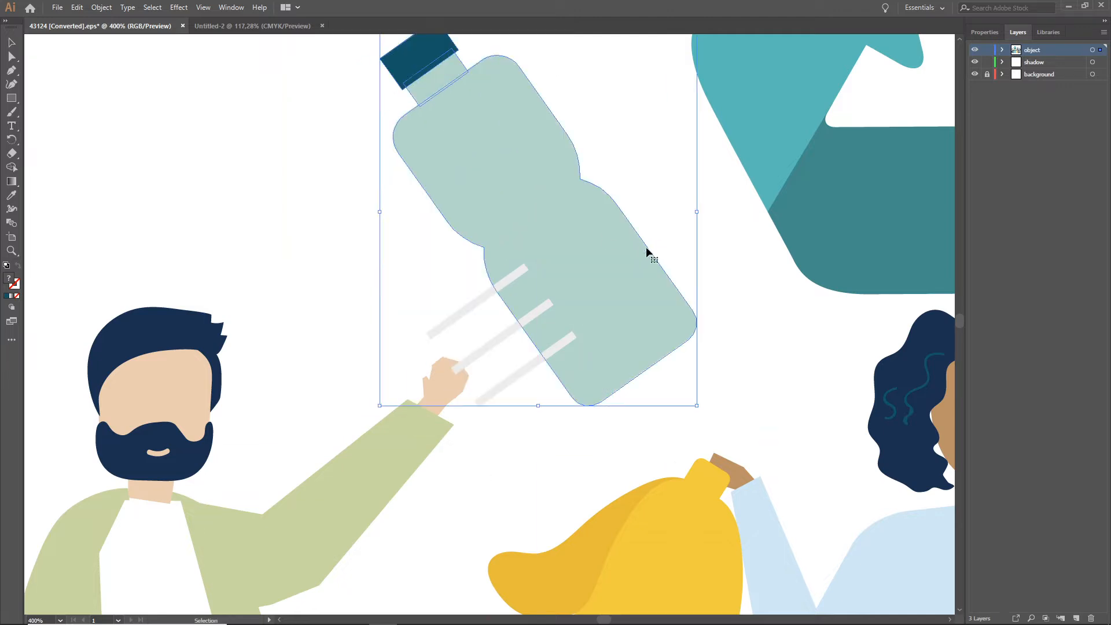
key(a)
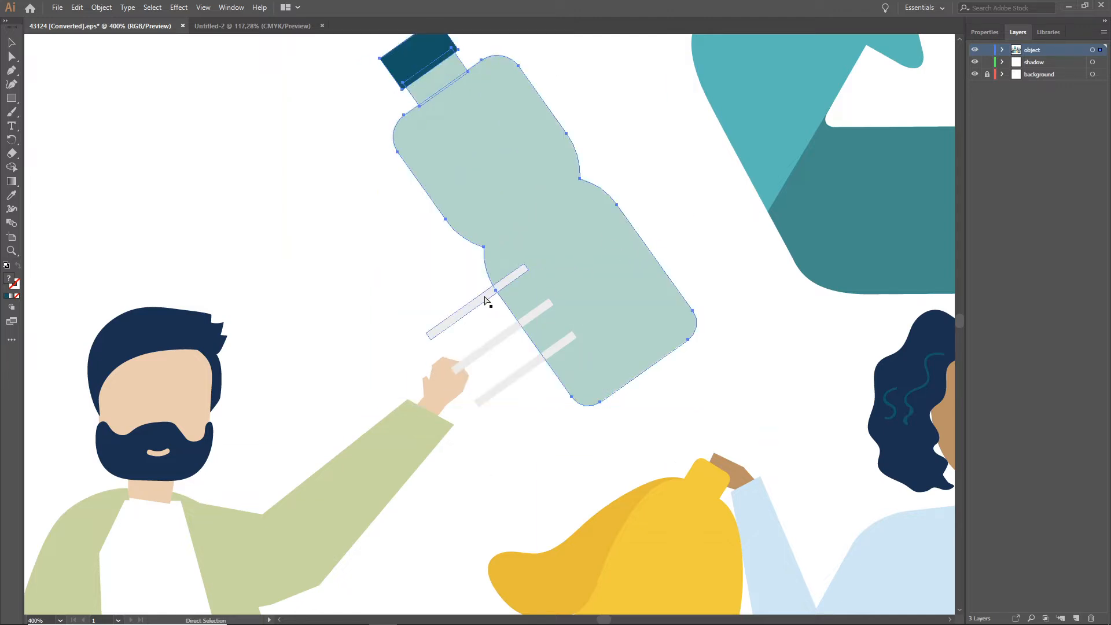
key(ctrl+z)
click(644, 348)
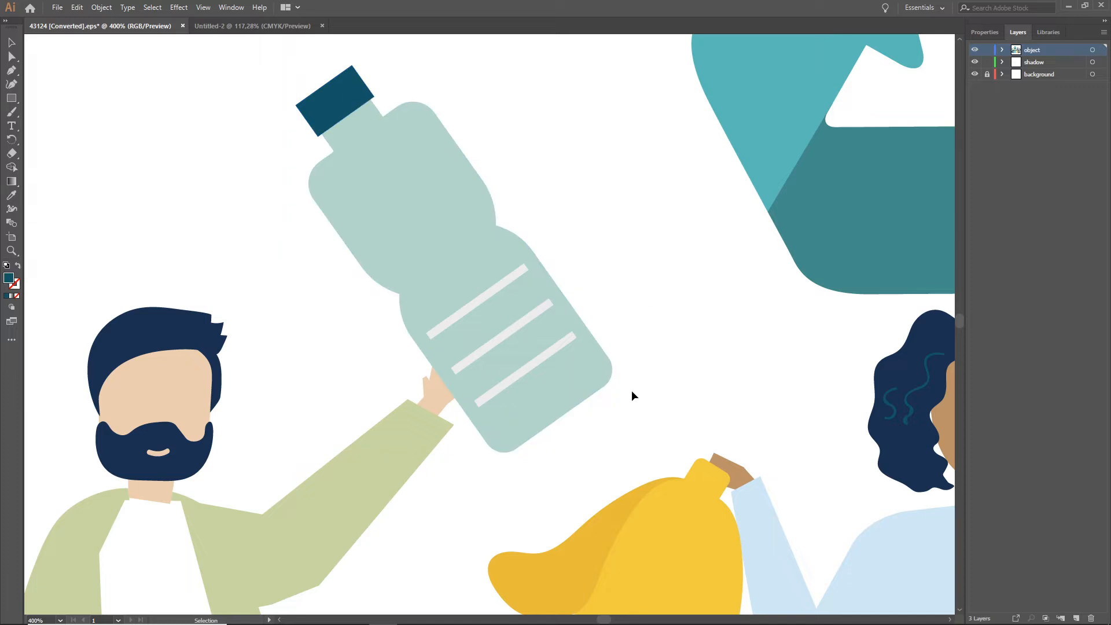
- Group the raised bottle's cap, neck, body and three stripes, excluding the man's arm and hand, after undoing a trial move
drag(616, 439, 334, 91)
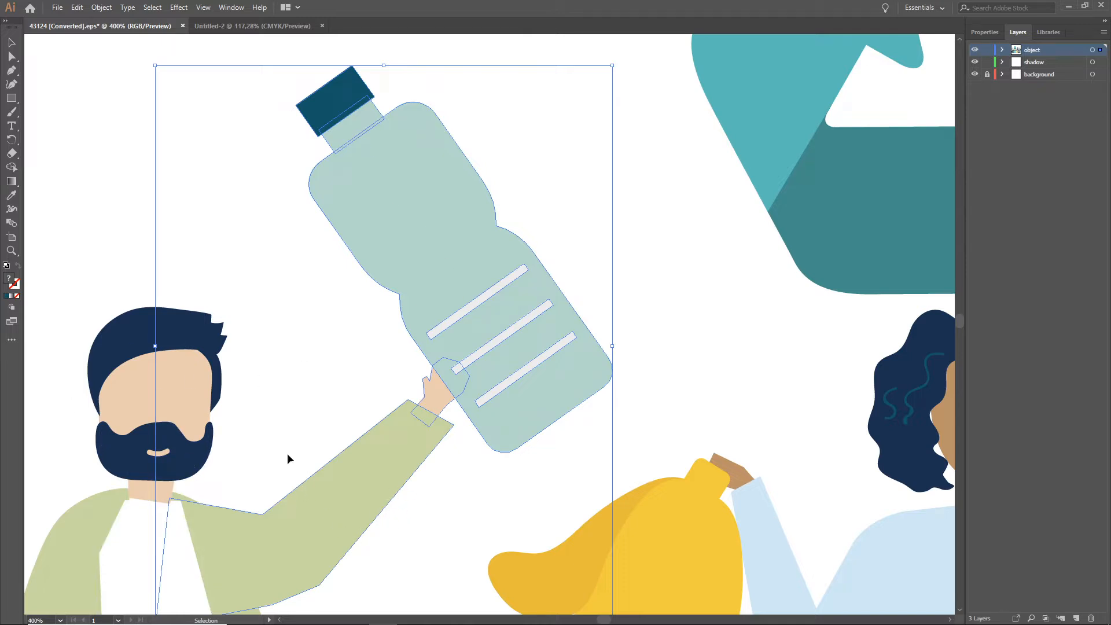
shift+click(382, 467)
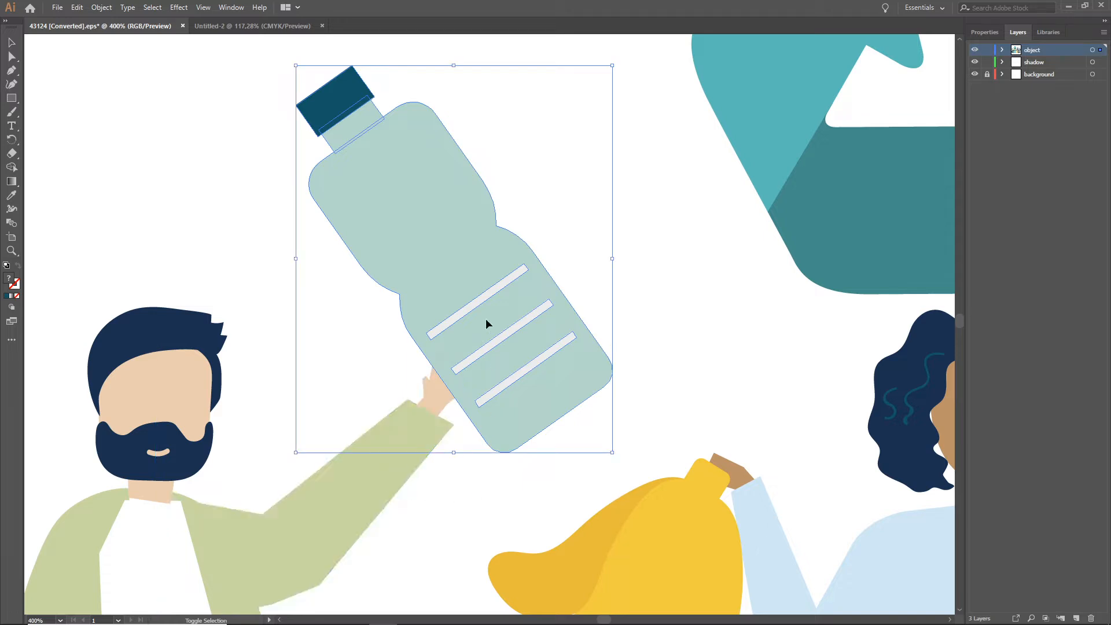
shift+click(344, 97)
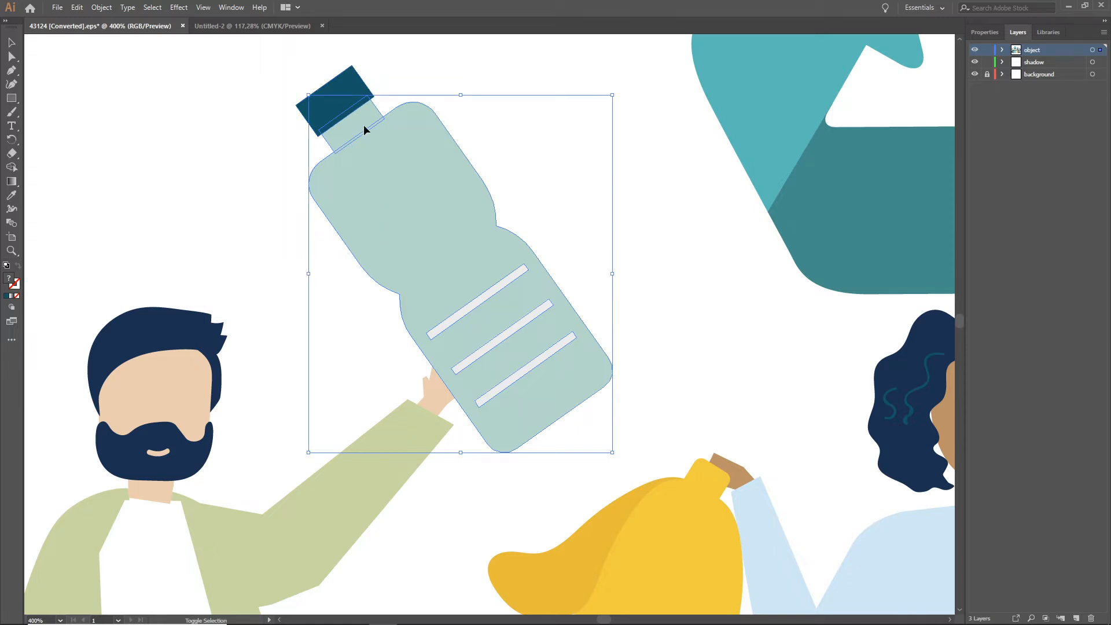
shift+click(353, 90)
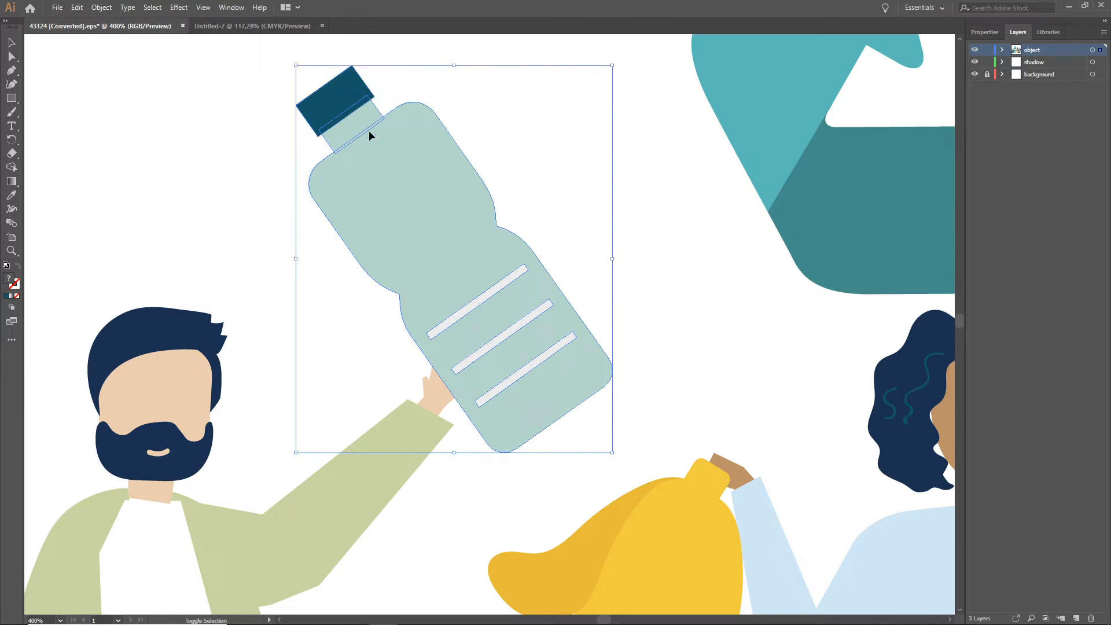
drag(480, 256, 525, 194)
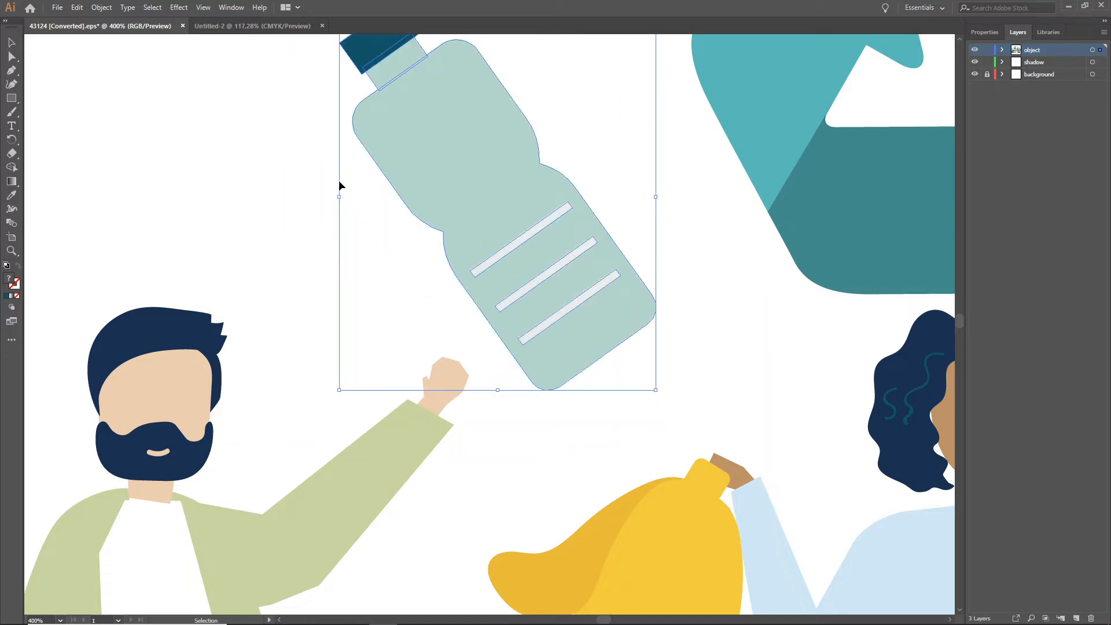
key(ctrl+z)
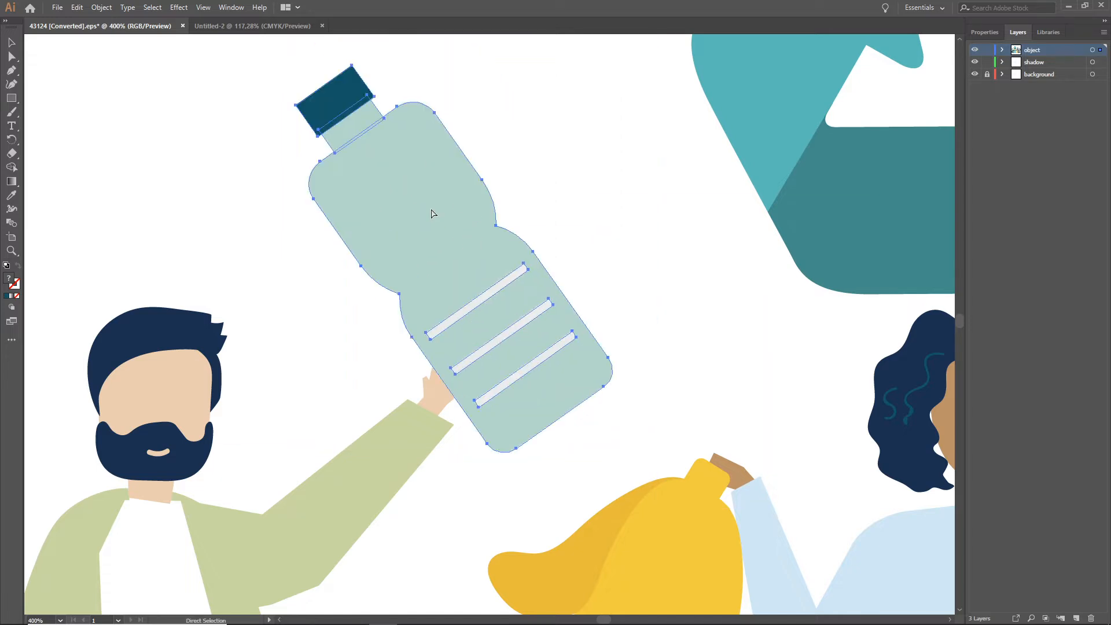
key(a)
scroll(353, 241, down, 4)
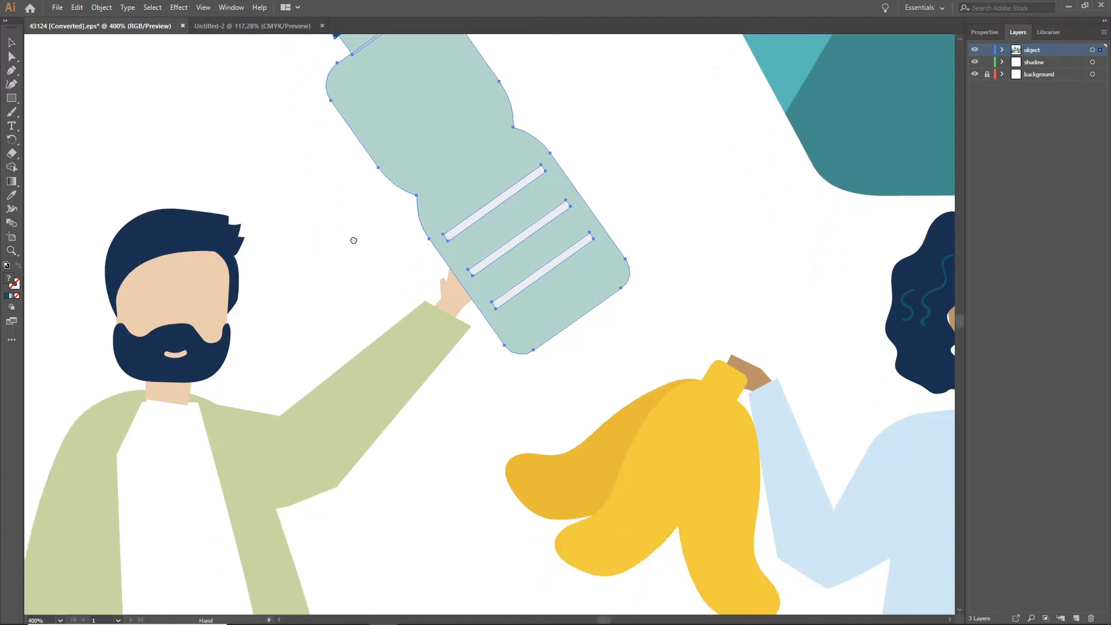
key(v)
- Move the light-blue body of the bottle lying on the ground over to the base of the second bin
scroll(332, 335, down, 3)
scroll(389, 259, down, 1)
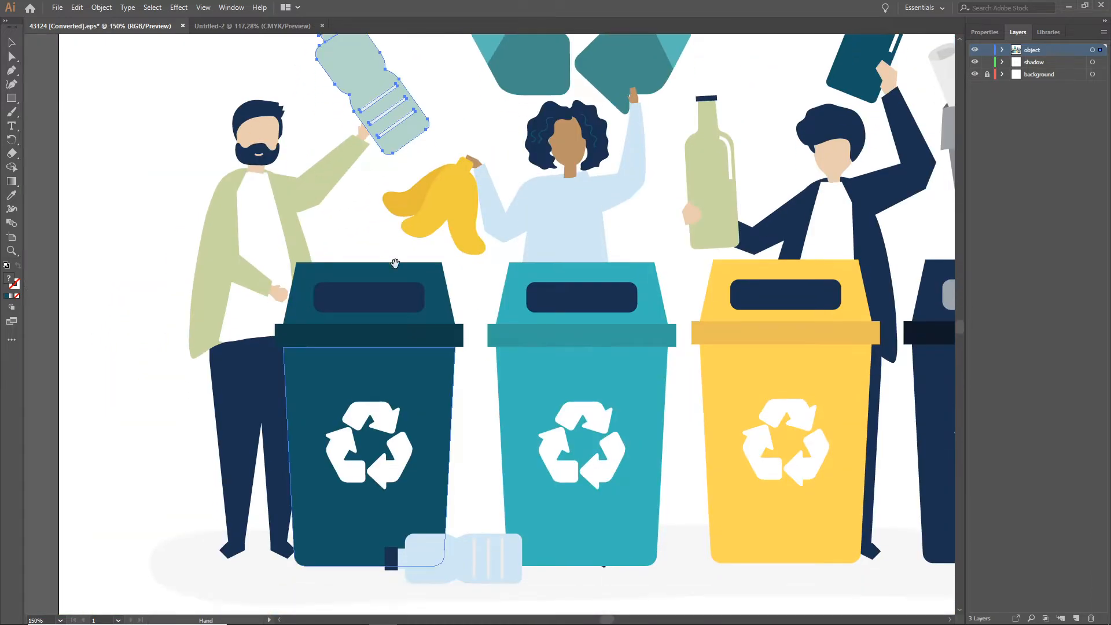
click(435, 569)
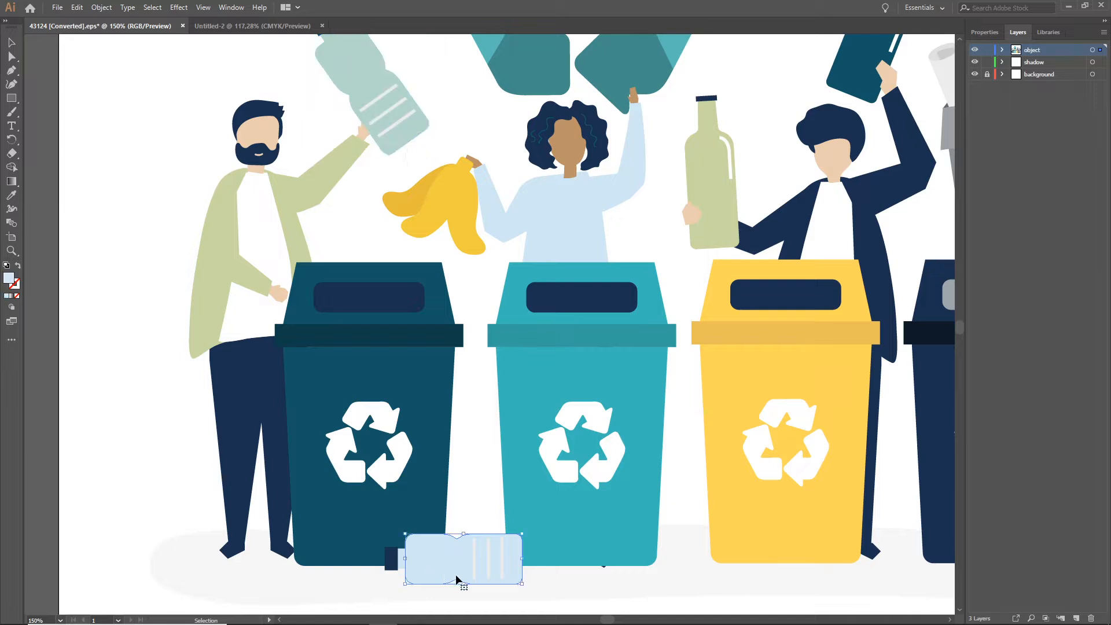
drag(424, 566, 595, 571)
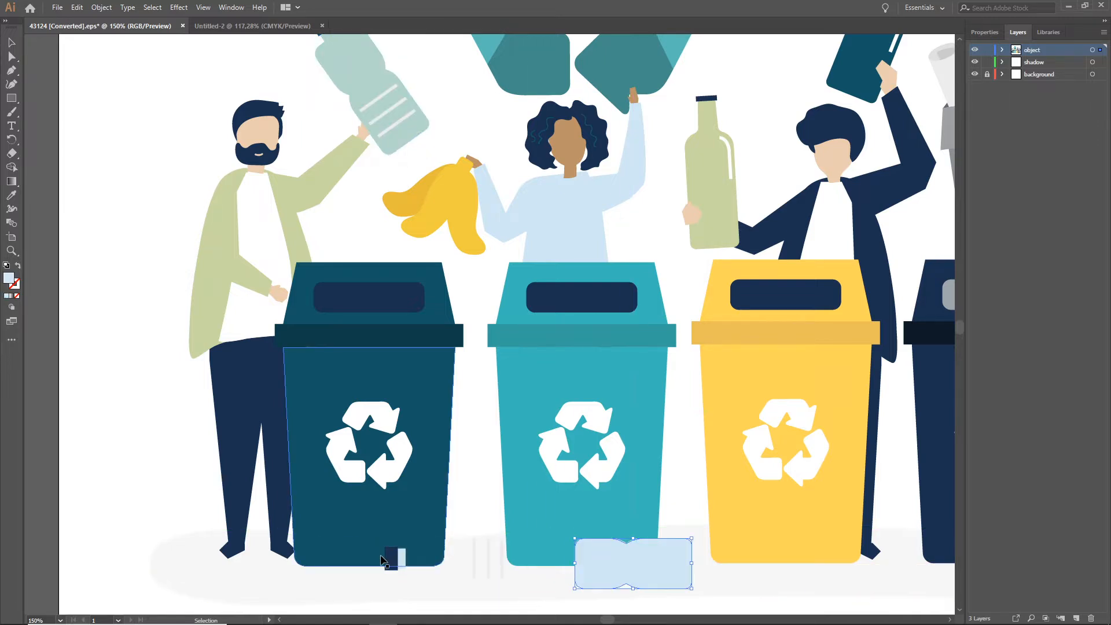
- Delete the fallen bottle's leftover cap, neck and stripes, together with the grey ground shadow
click(390, 562)
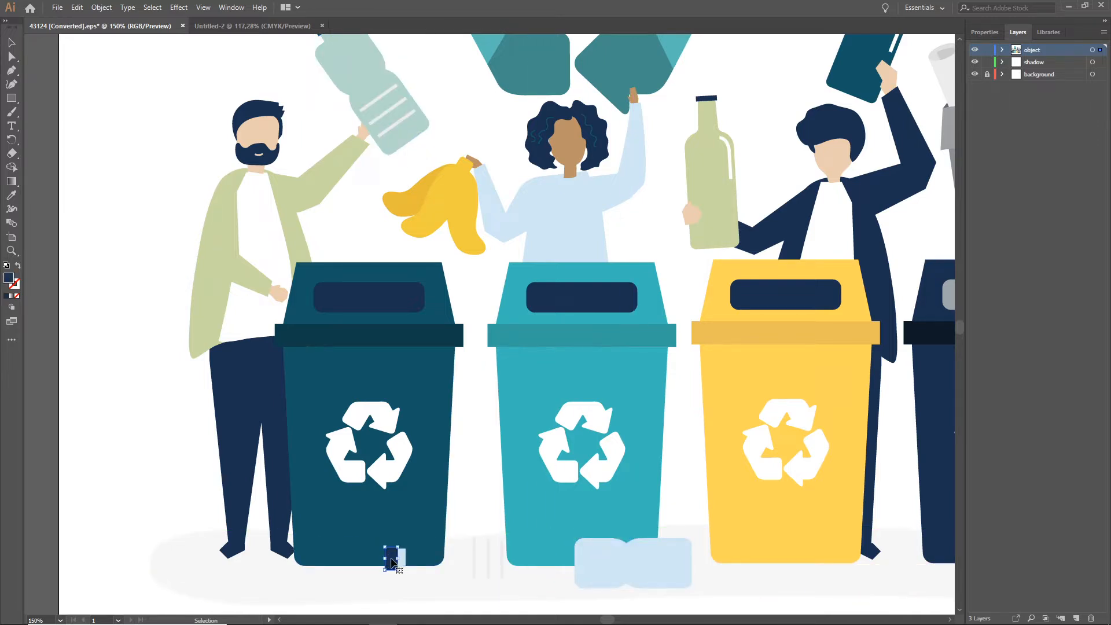
key(Delete)
click(401, 563)
key(Delete)
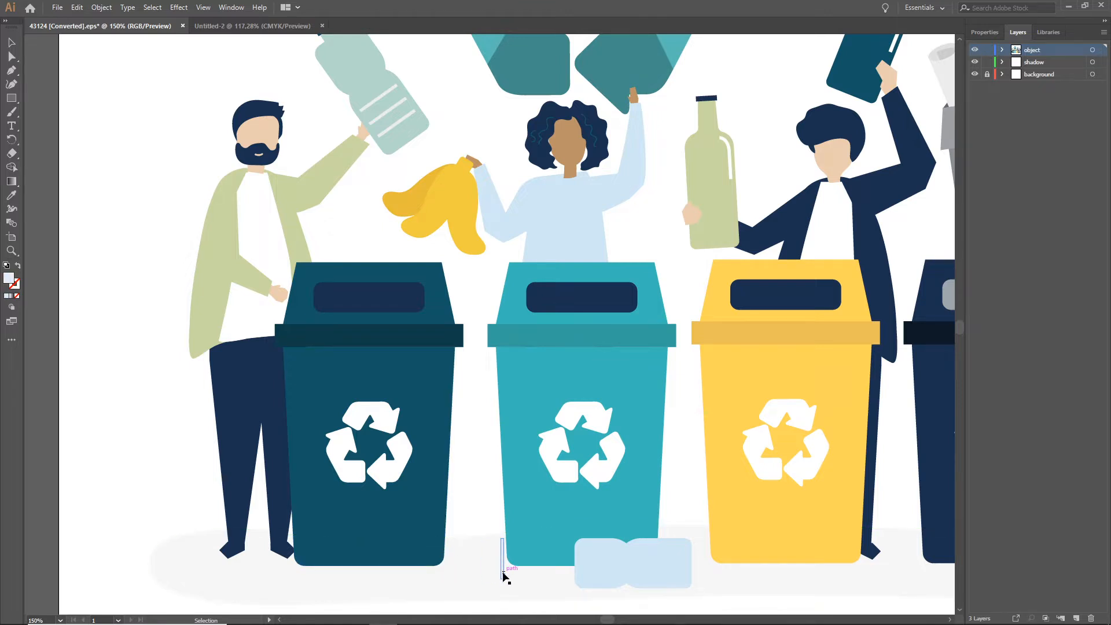
click(410, 586)
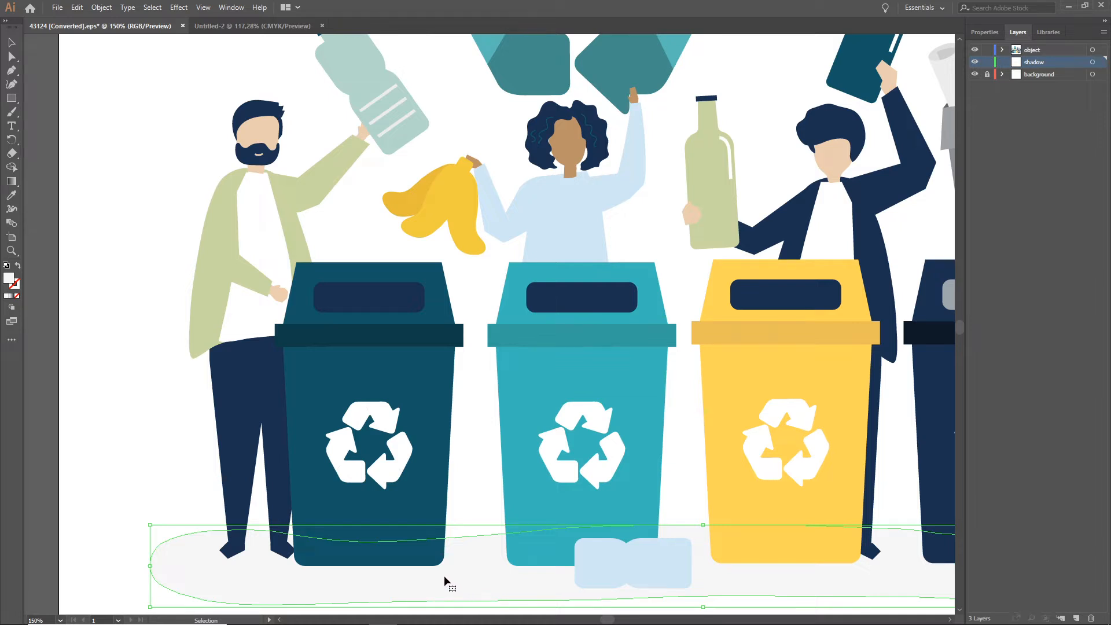
key(Delete)
- Select the bearded man's whole dark teal bin: lid, slot, rim, body and every piece of the white recycling symbol
click(391, 534)
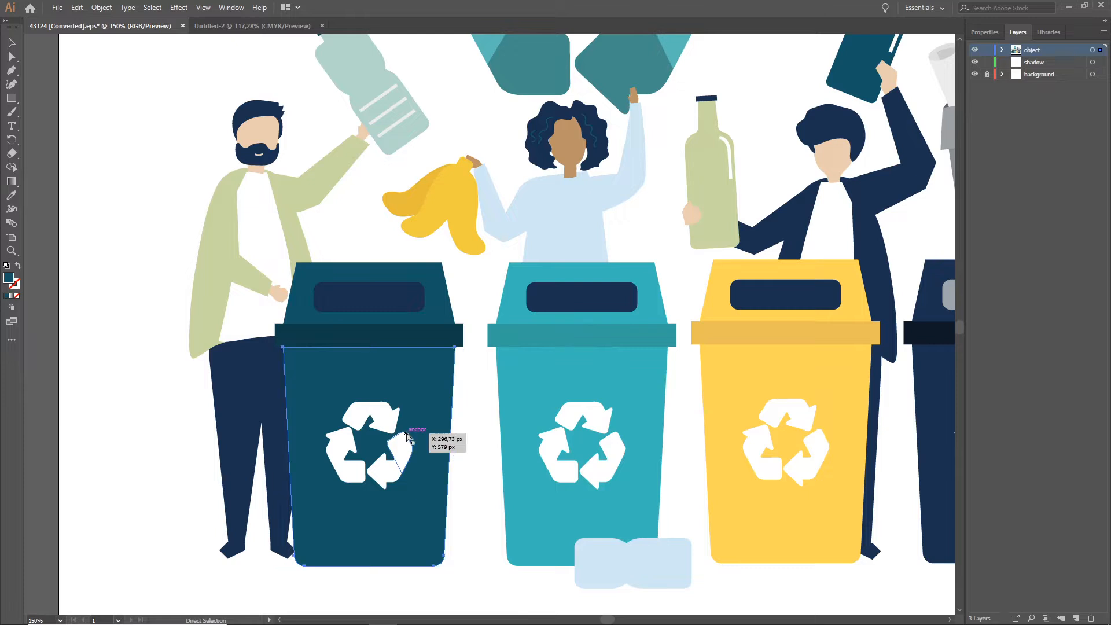
scroll(406, 433, left, 1)
scroll(406, 432, up, 1)
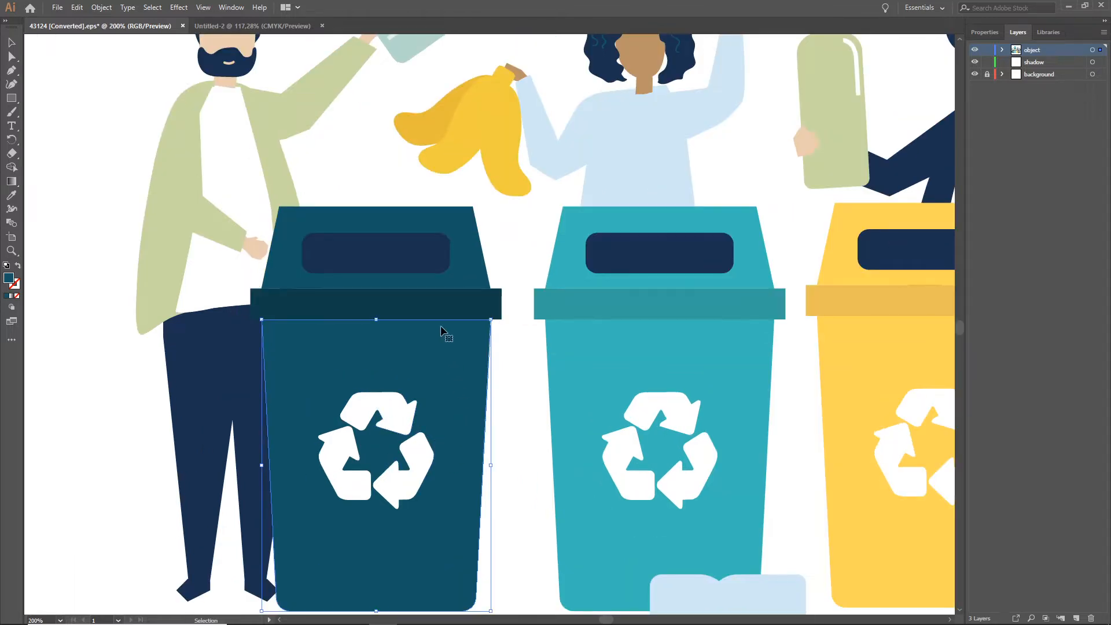
click(404, 231)
shift+click(412, 294)
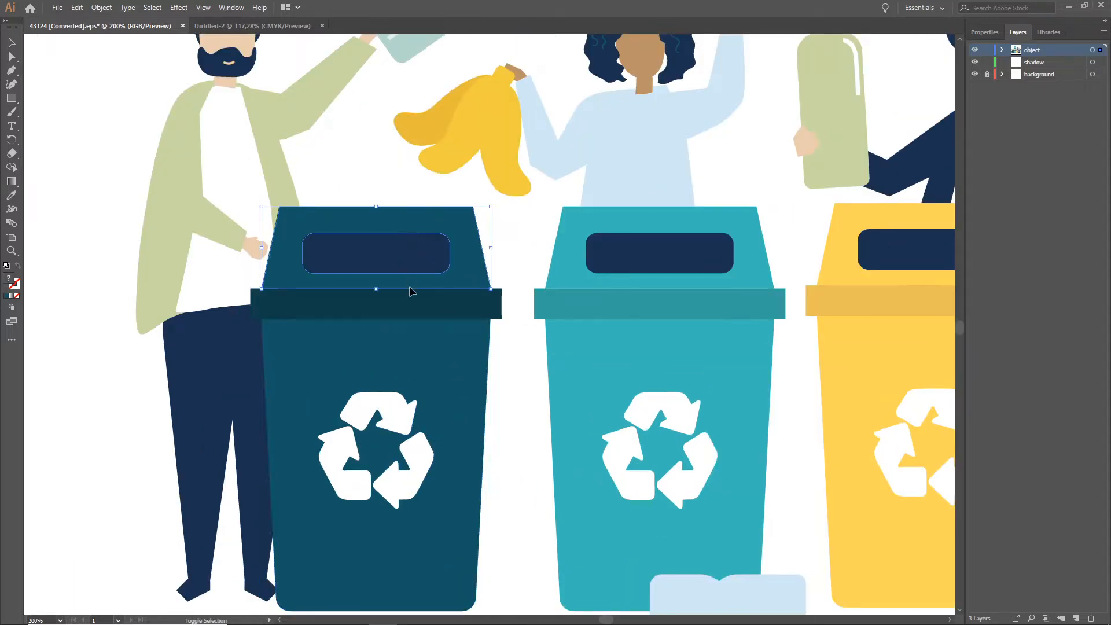
shift+click(398, 421)
shift+click(413, 472)
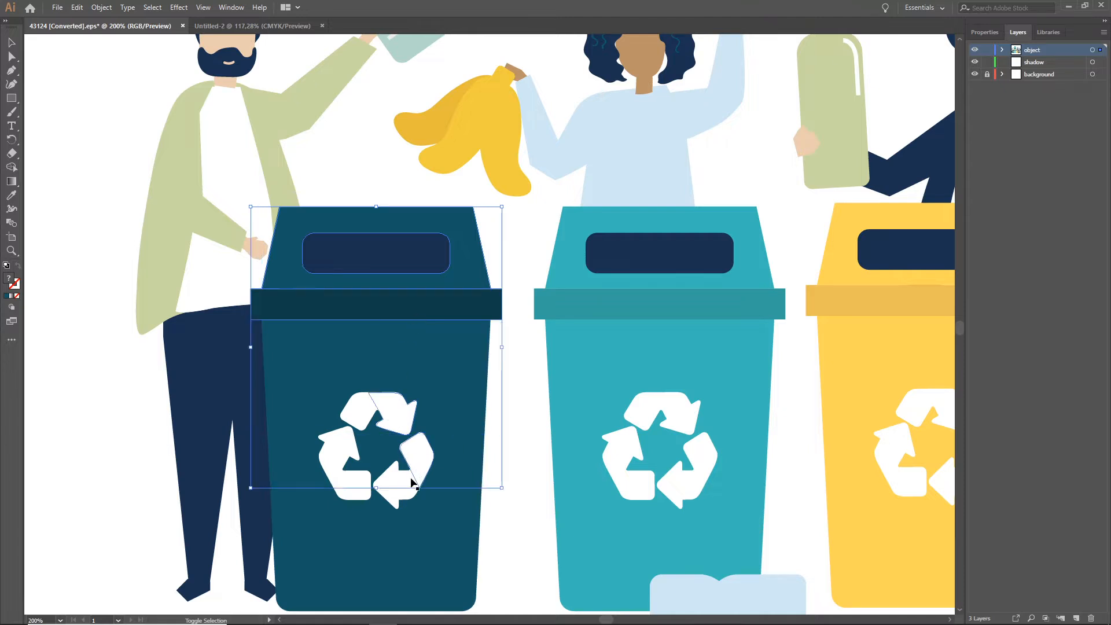
shift+click(400, 485)
shift+click(363, 492)
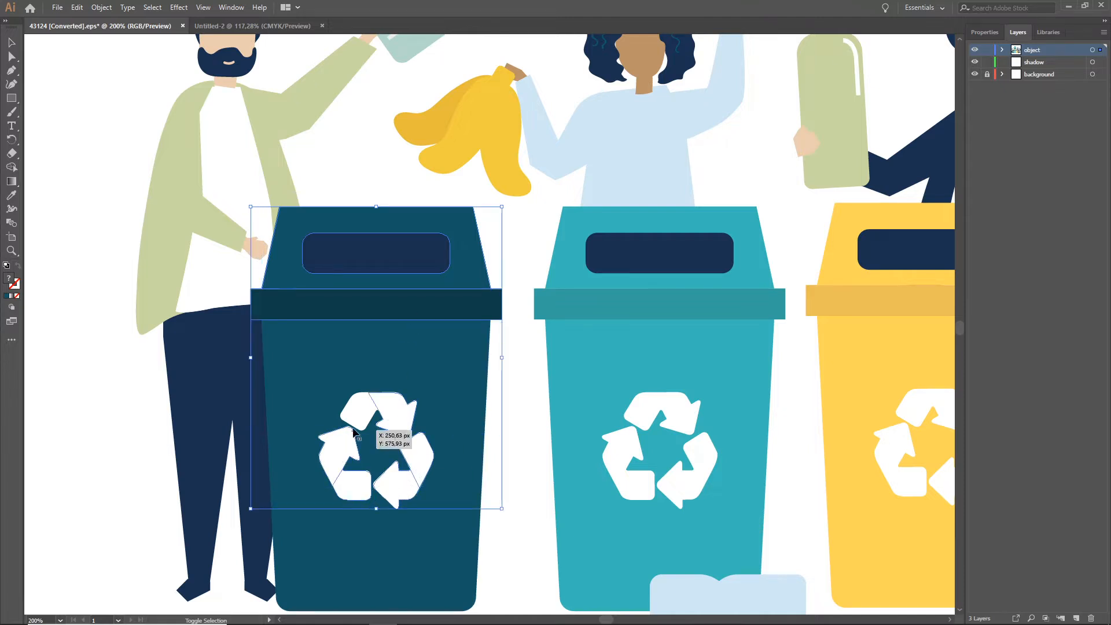
shift+click(286, 373)
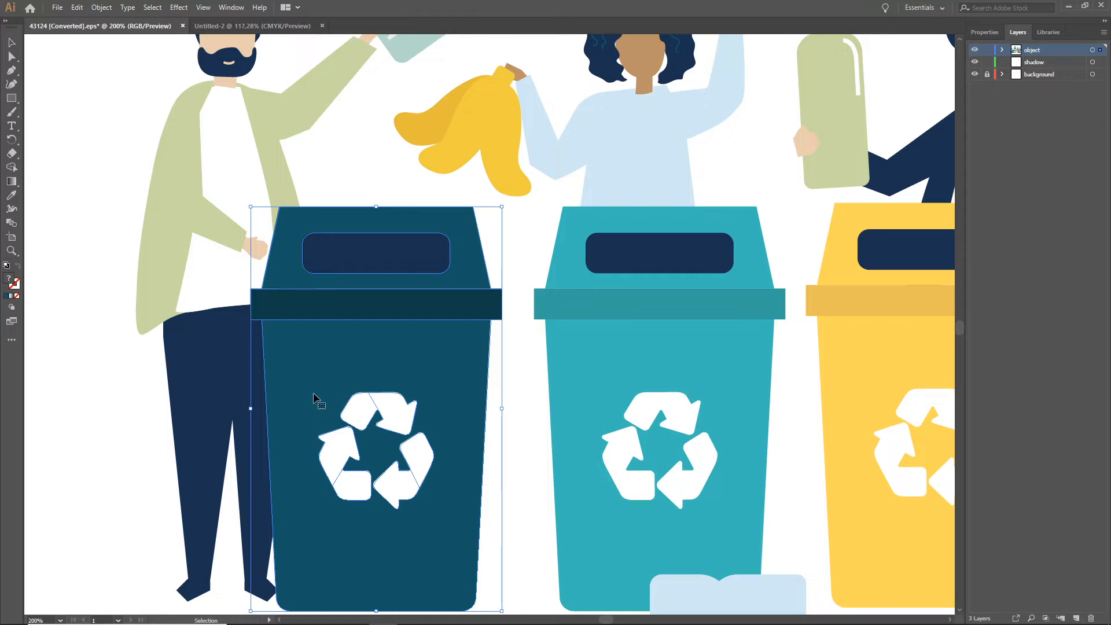
- Try moving the selected dark teal bin away from the man, undo the move, and group its parts
drag(317, 401, 106, 306)
key(a)
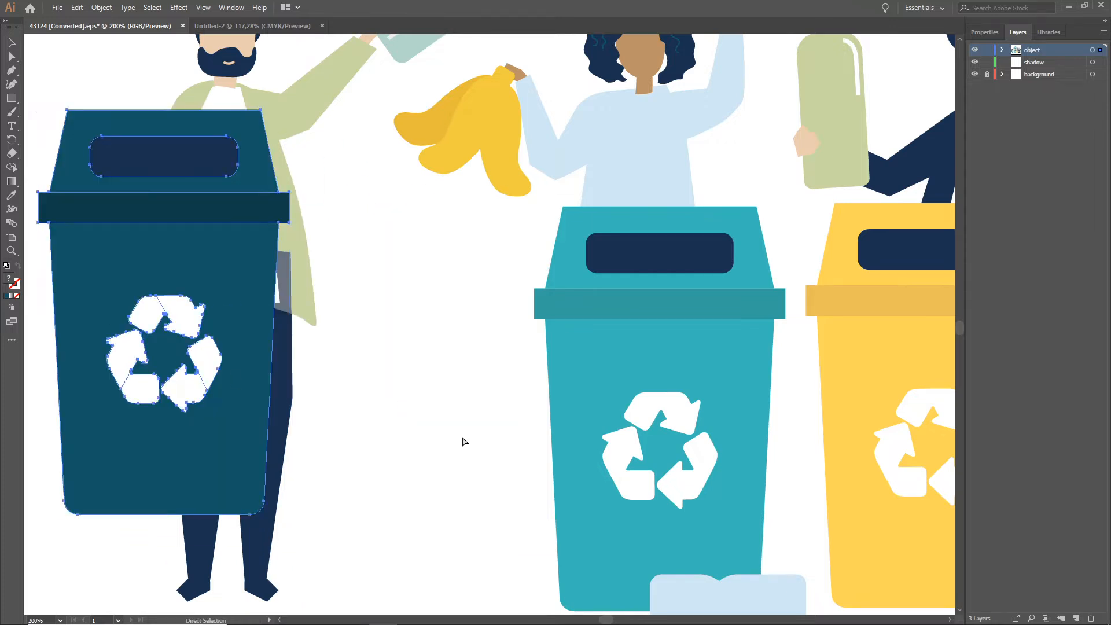
key(v)
key(ctrl+z)
key(ctrl+z)
key(a)
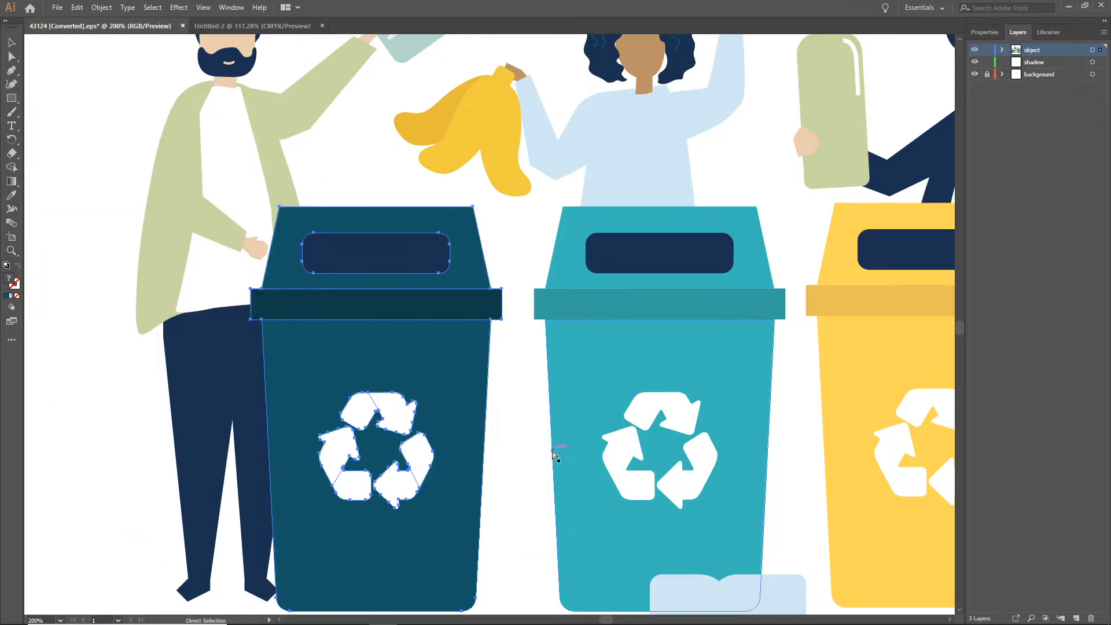
key(v)
- Select the bearded man, his raised bottle and the dark teal bin together, try moving them away, and undo the move
scroll(353, 347, down, 1)
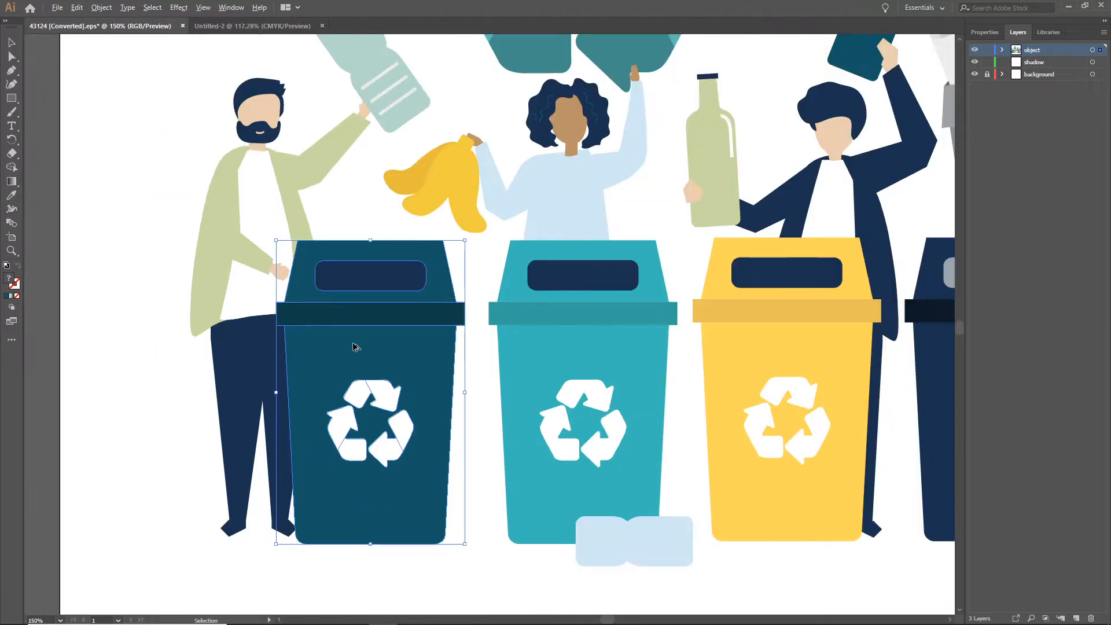
scroll(353, 345, down, 1)
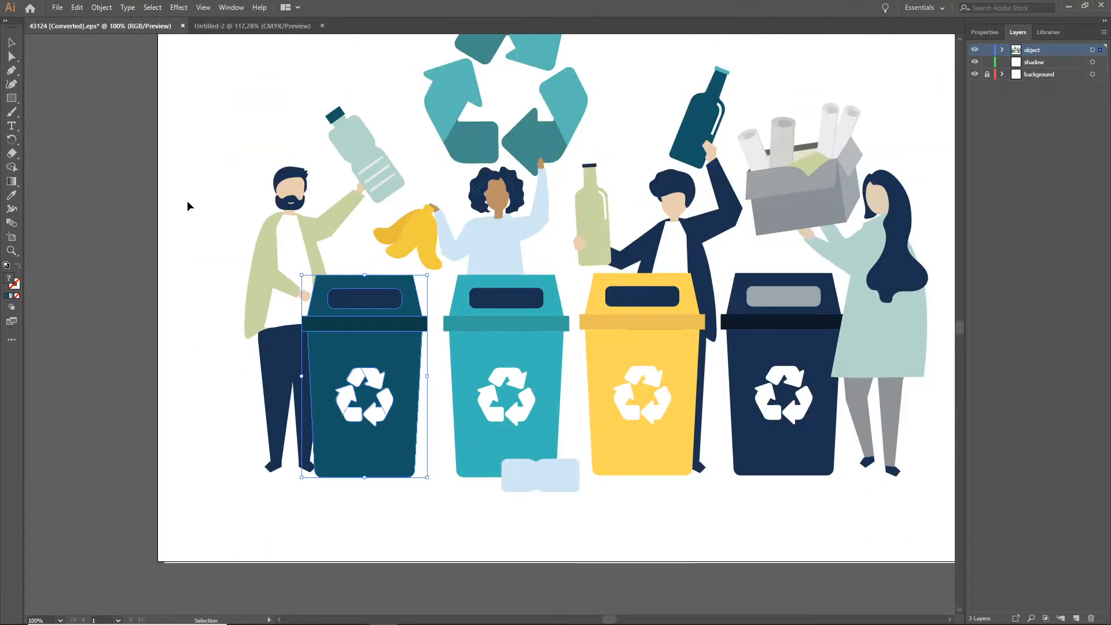
click(217, 185)
click(356, 145)
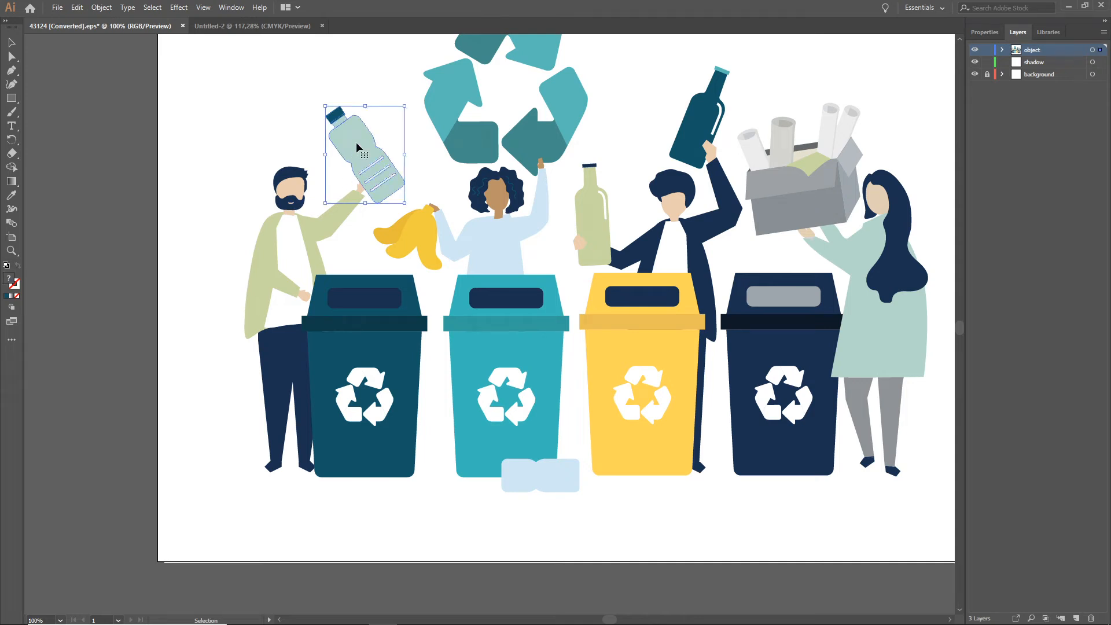
shift+click(296, 196)
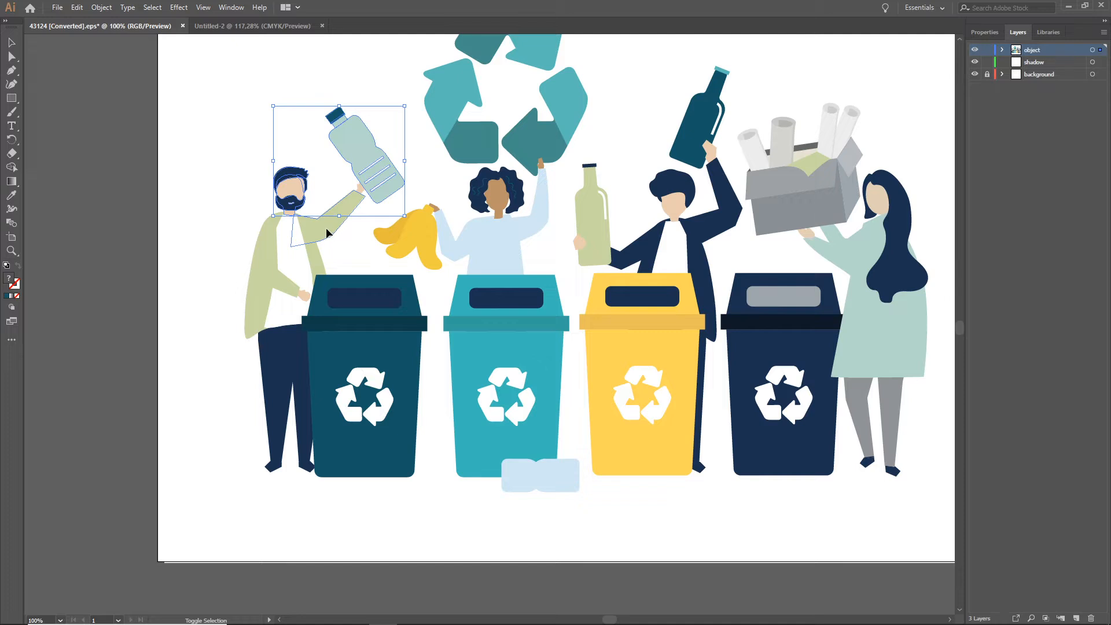
shift+click(262, 270)
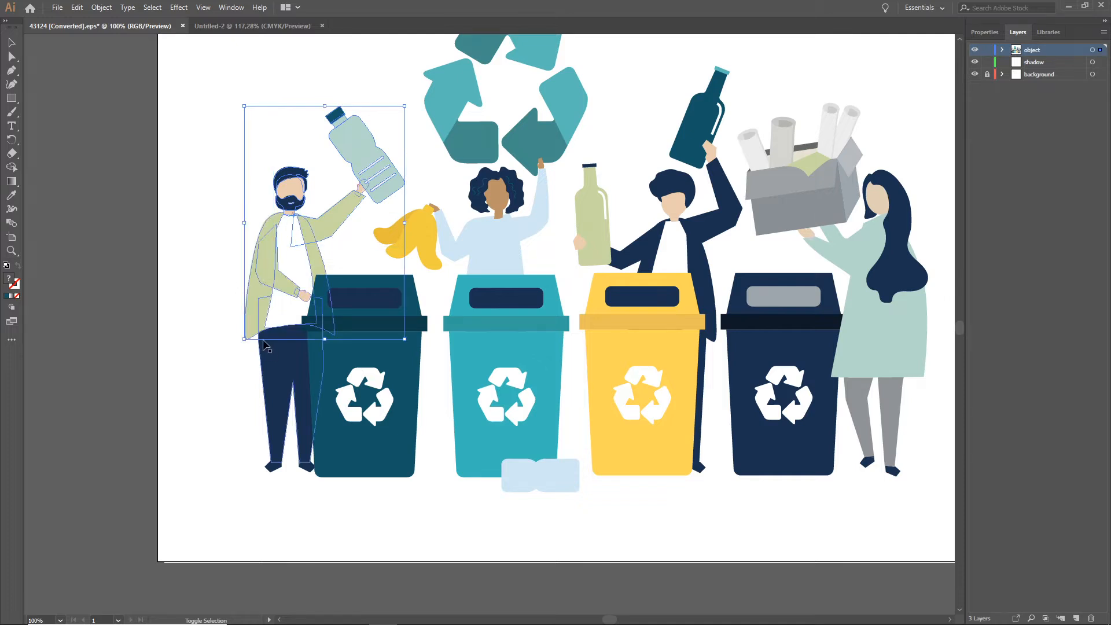
shift+click(388, 350)
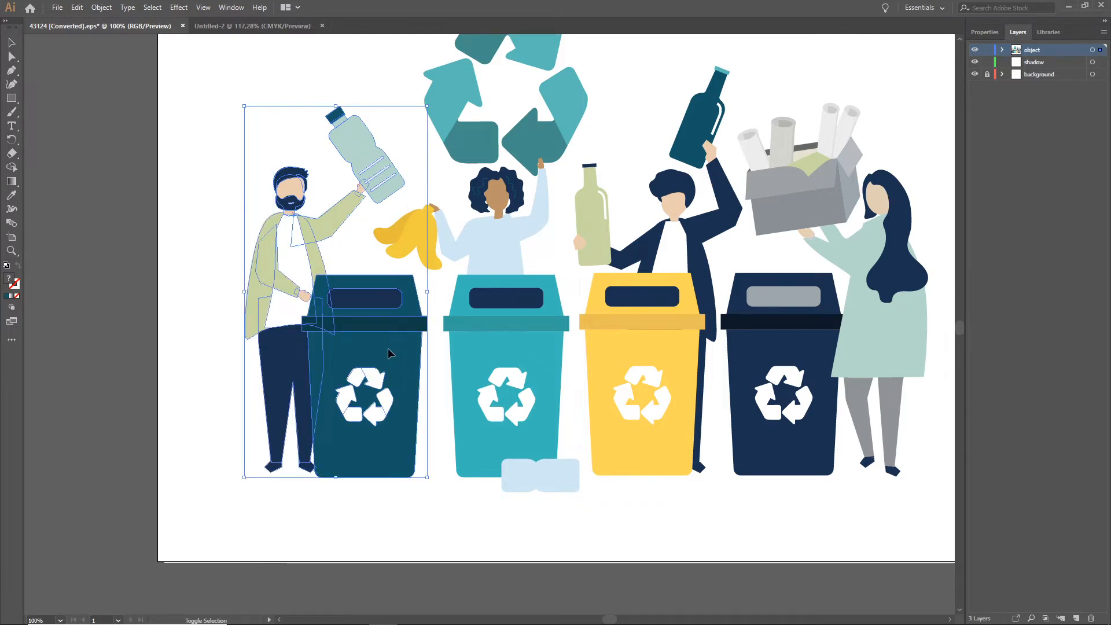
drag(387, 353, 323, 312)
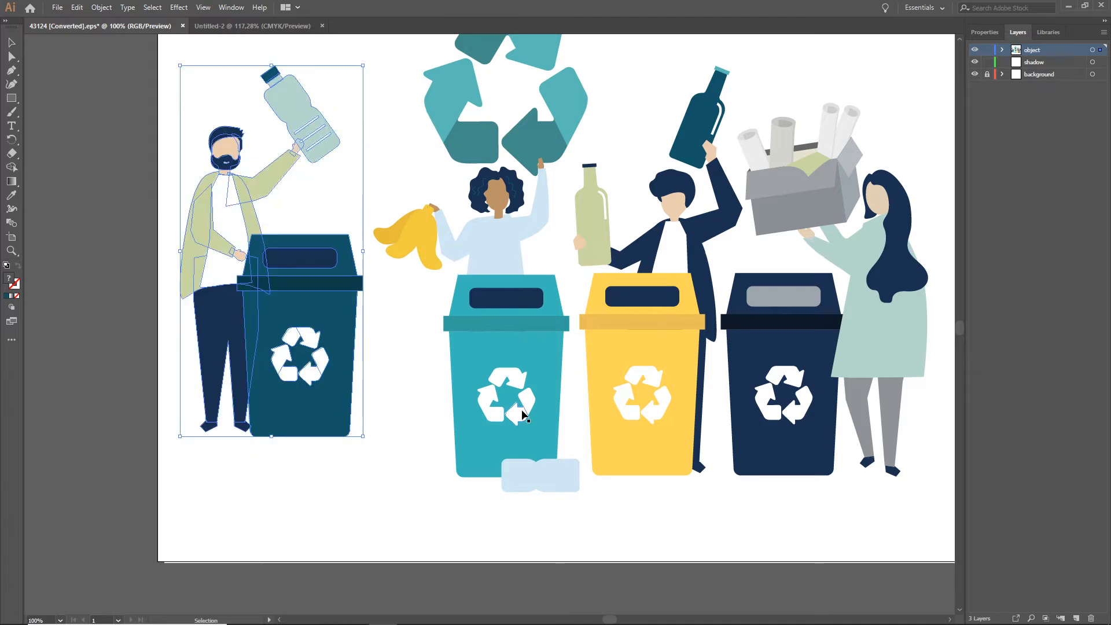
key(ctrl+z)
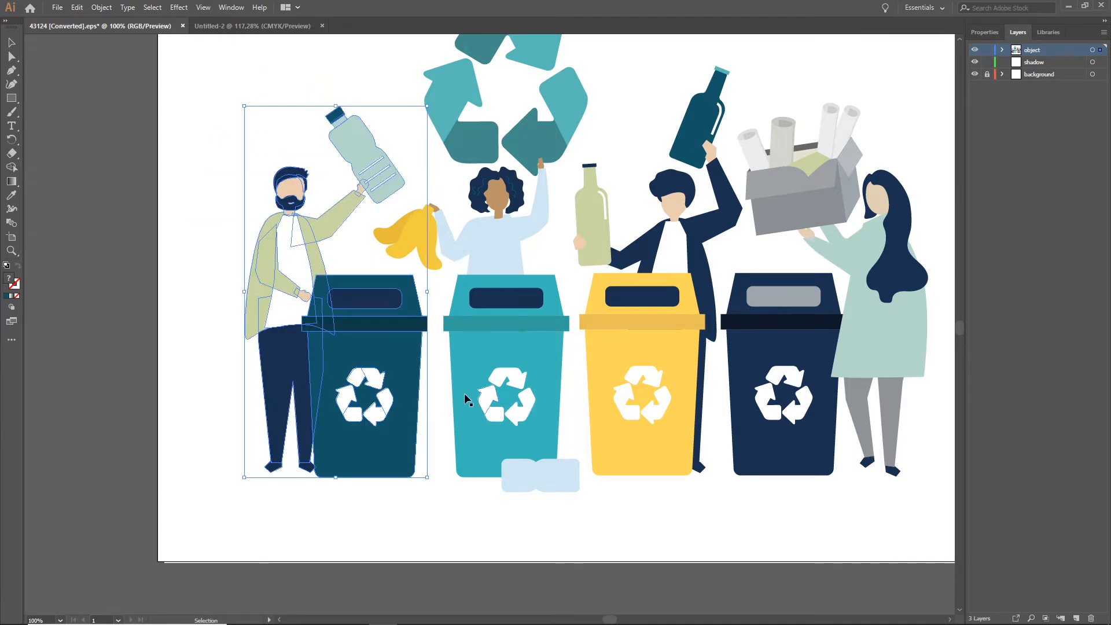
- Copy the grouped man, bottle and dark teal bin into the Untitled-2 document, enlarge them and centre them on the artboard
drag(386, 359, 562, 455)
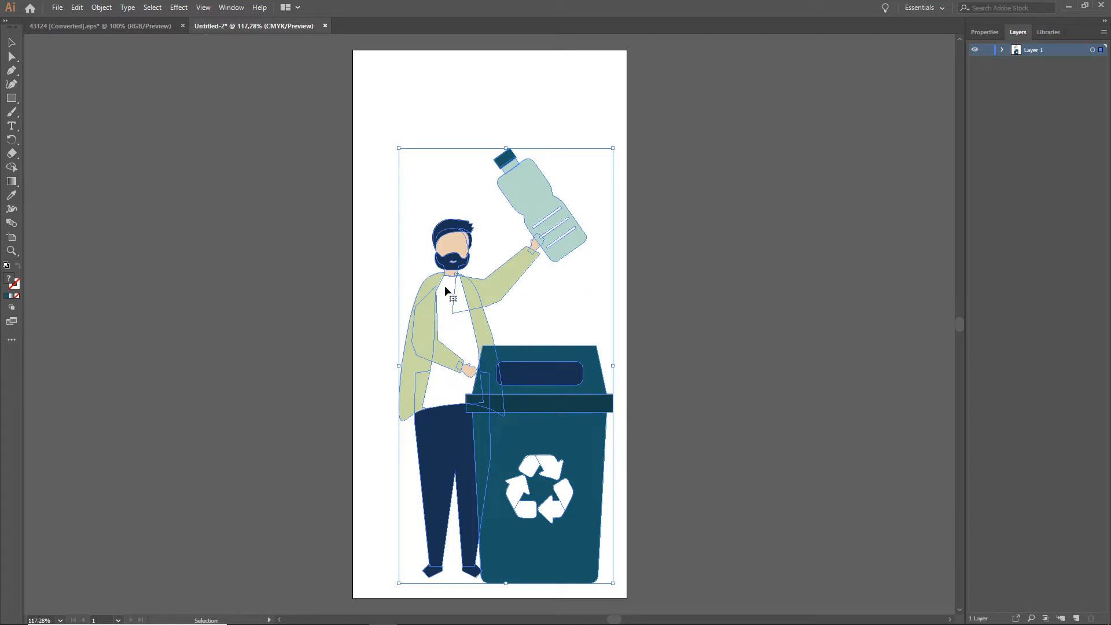
click(141, 28)
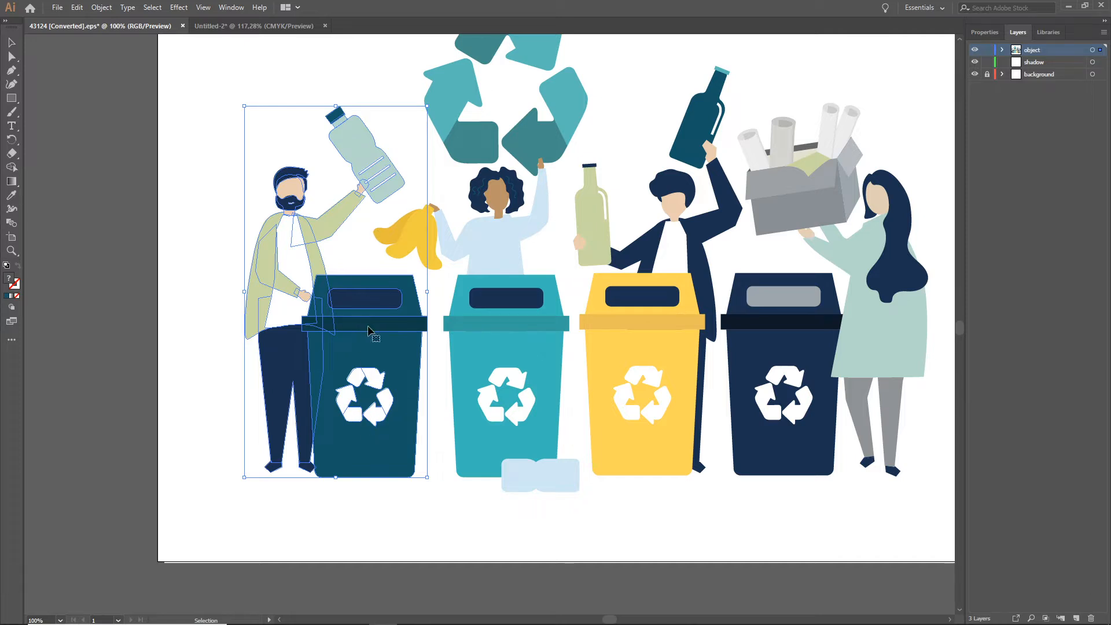
drag(368, 274, 504, 379)
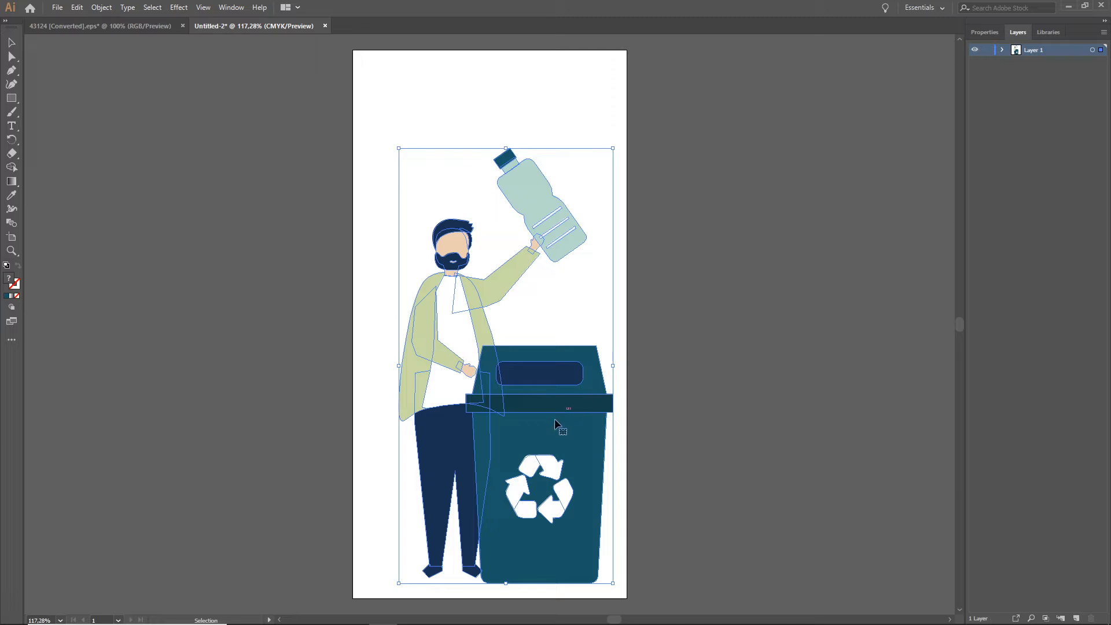
drag(555, 428, 532, 399)
click(745, 398)
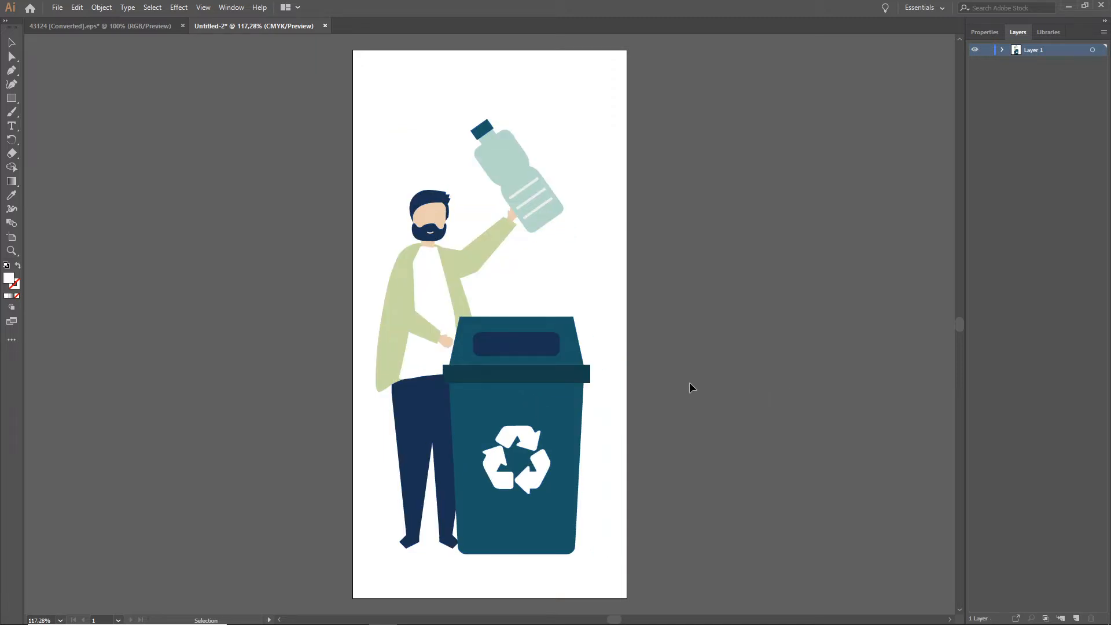
- Group the man's trousers and shoes with his torso and clear the selection
click(420, 439)
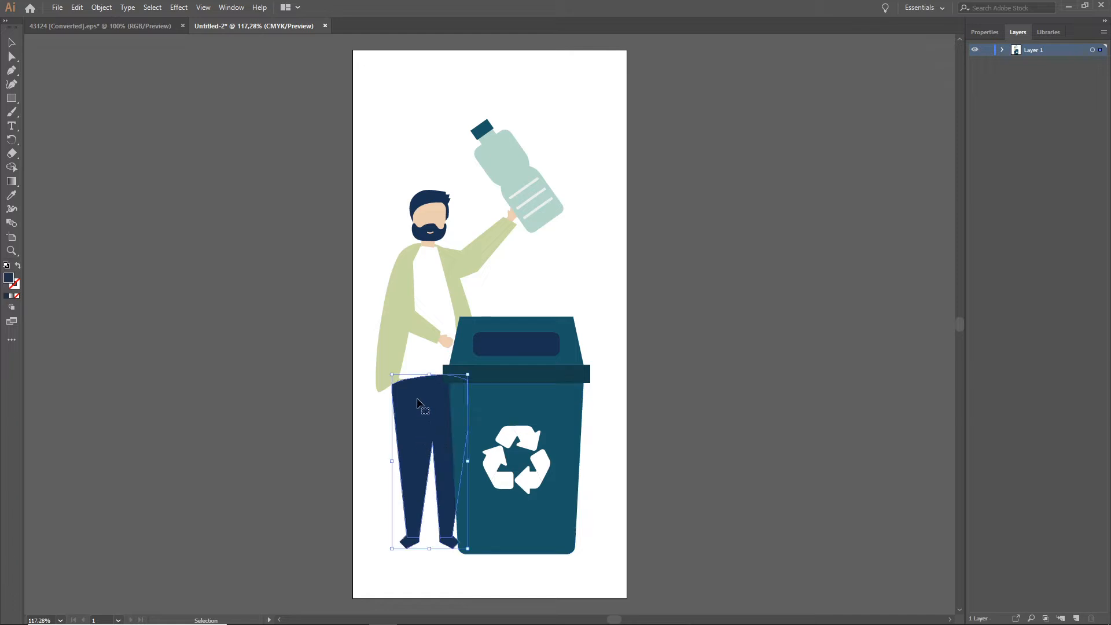
shift+click(403, 313)
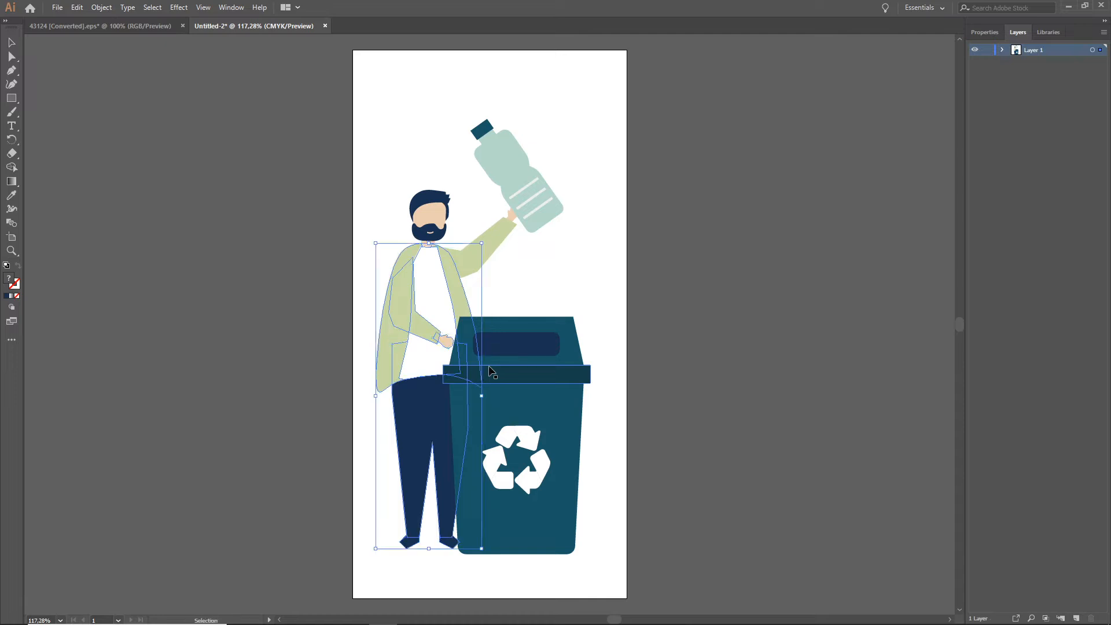
click(528, 280)
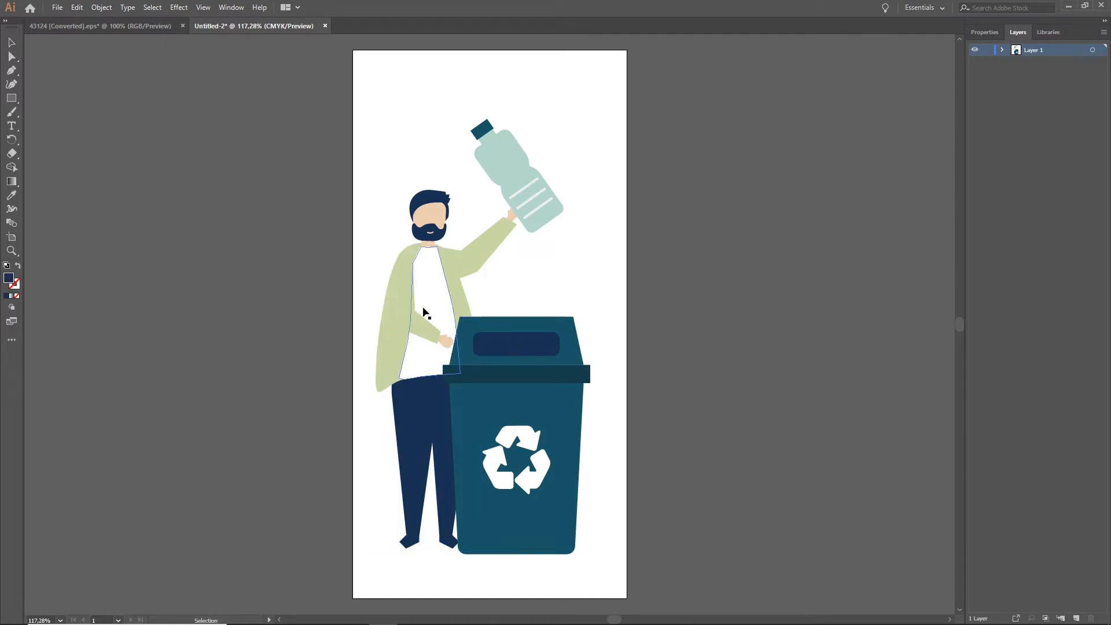
- Check the grouping of the body, head, raised arm, bottle and bin one by one, and review Layer 1's contents
click(396, 301)
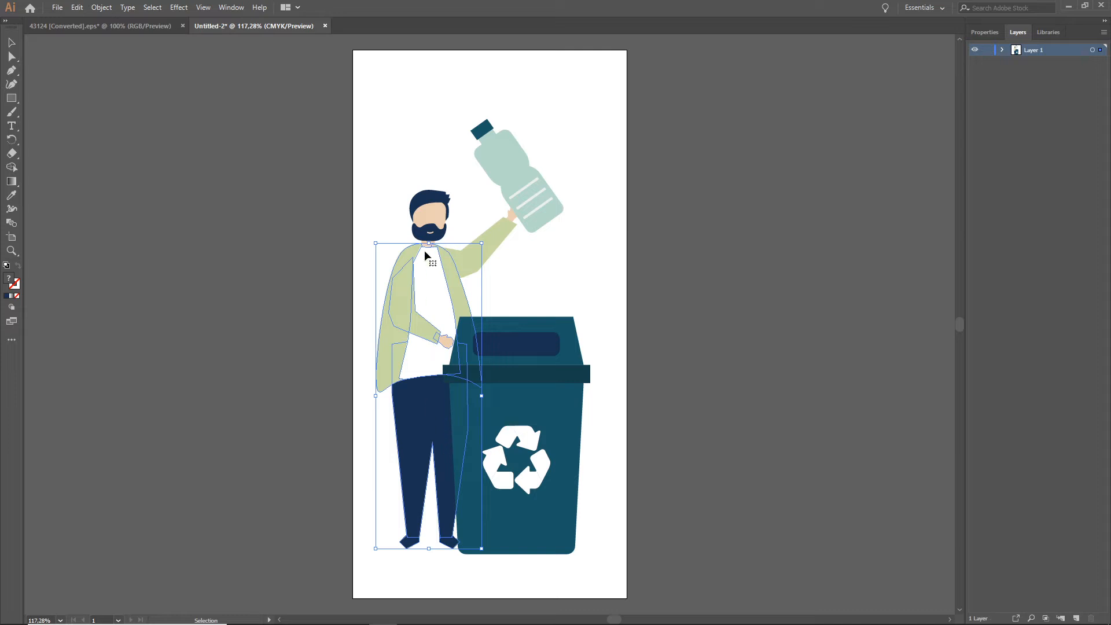
click(427, 222)
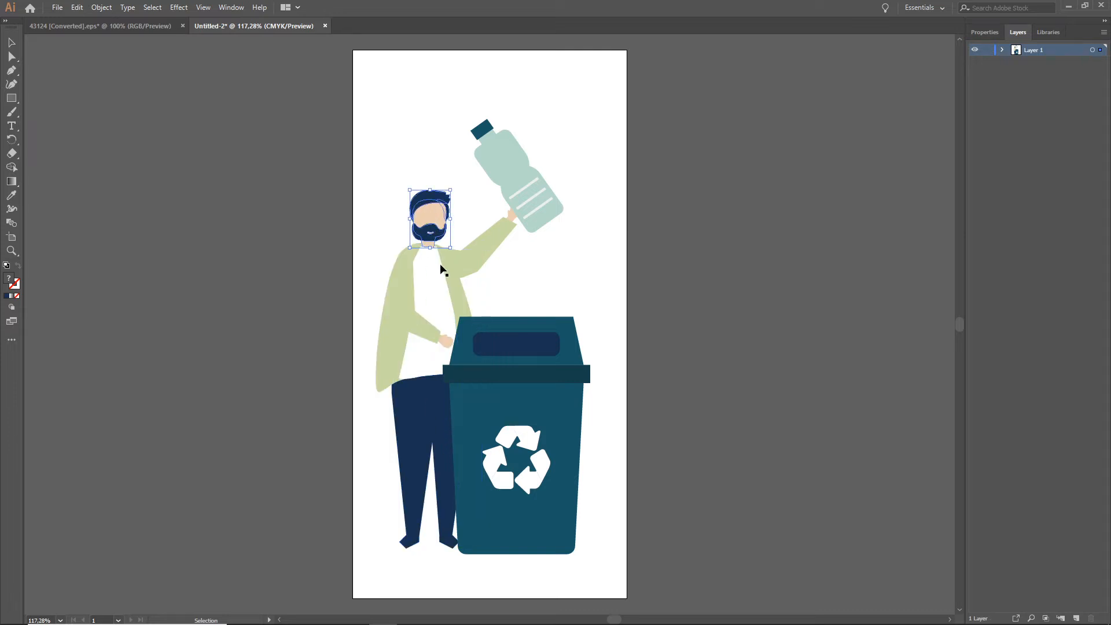
click(492, 230)
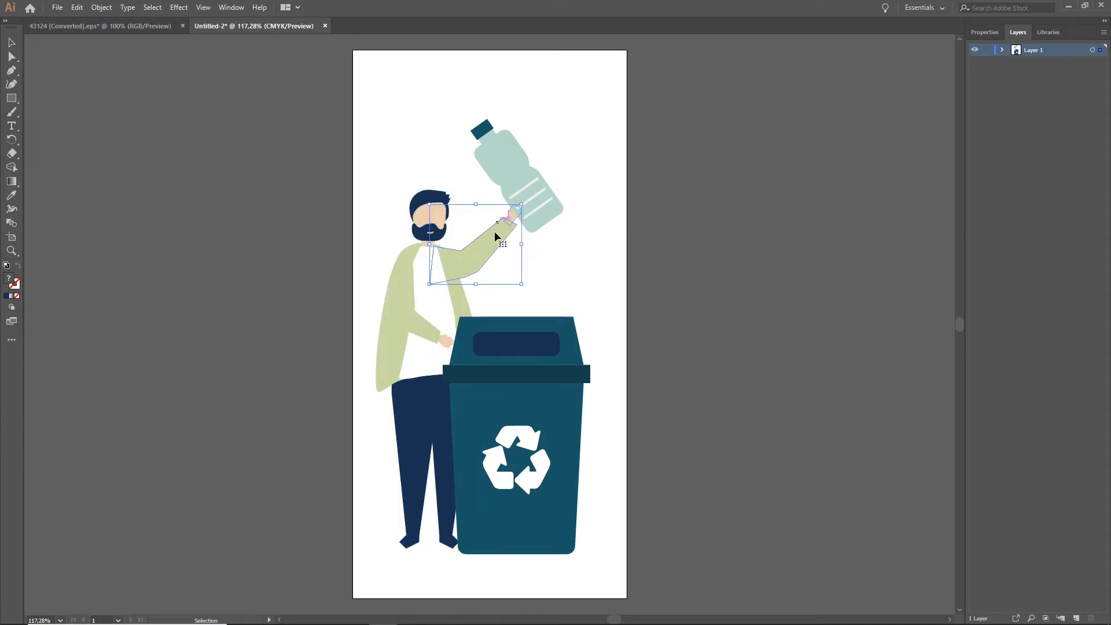
click(502, 163)
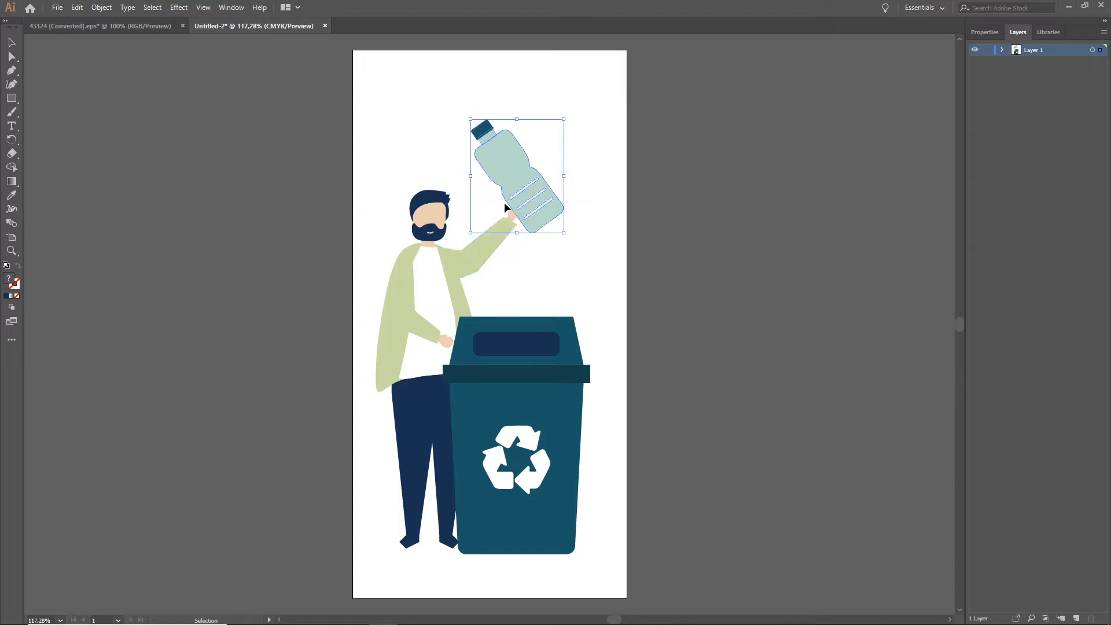
click(556, 415)
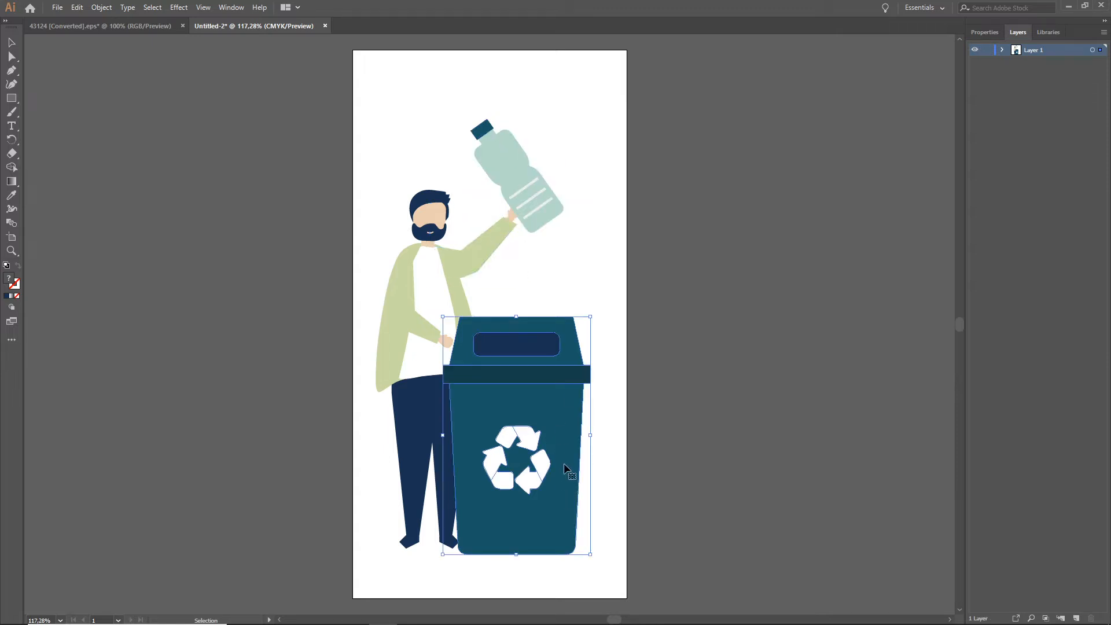
click(1003, 50)
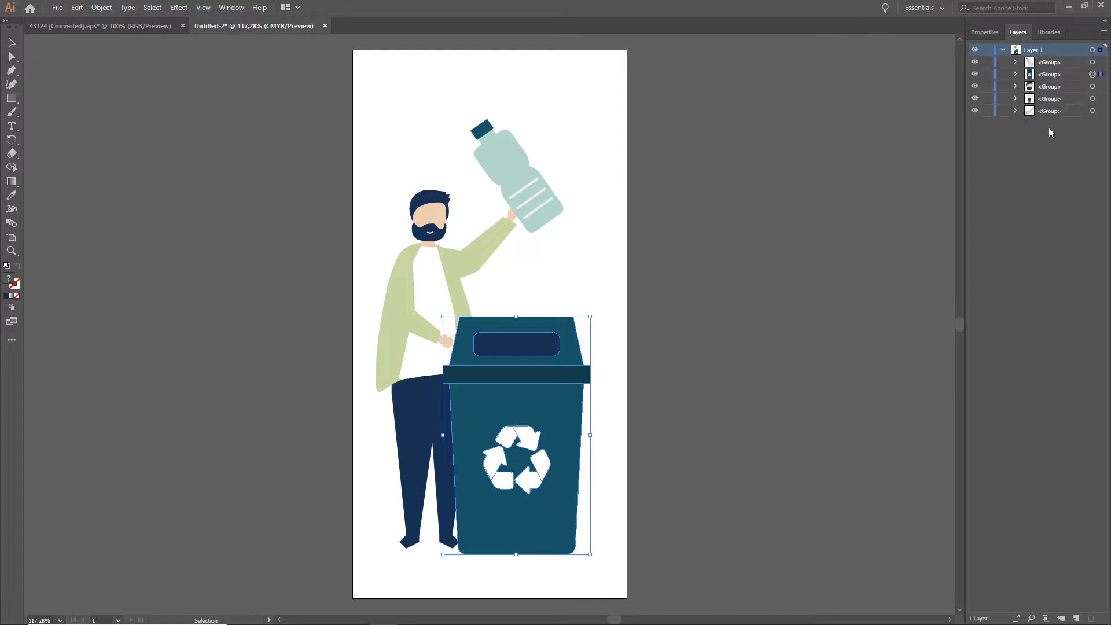
click(1003, 50)
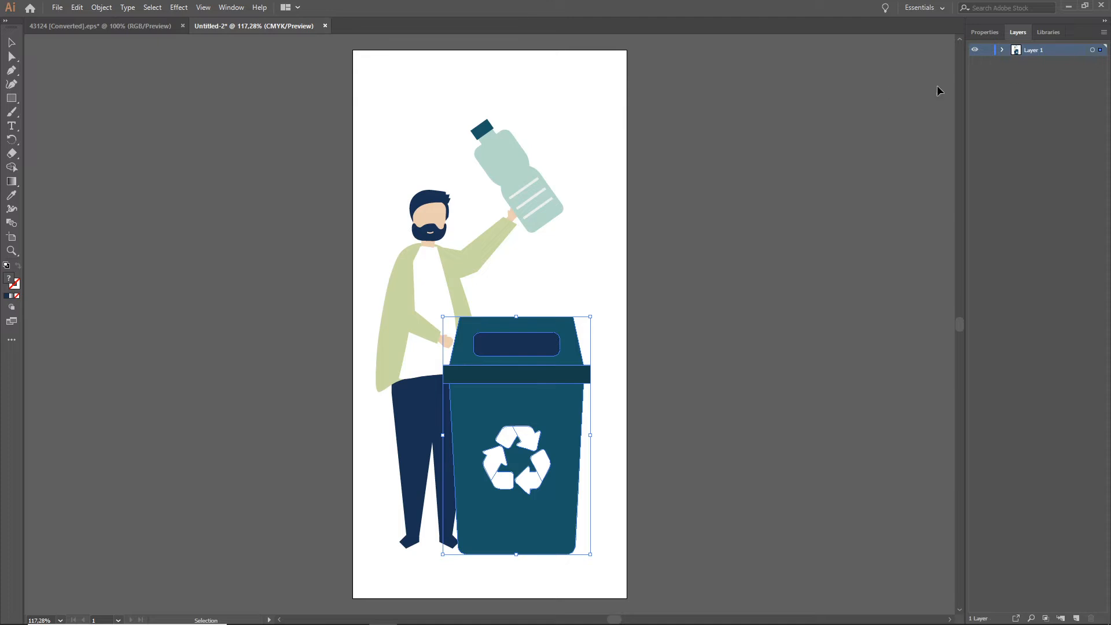
- Release the groups in Layer 1 to separate sublayers with Release to Layers (Sequence)
click(1030, 137)
click(1029, 51)
click(1103, 32)
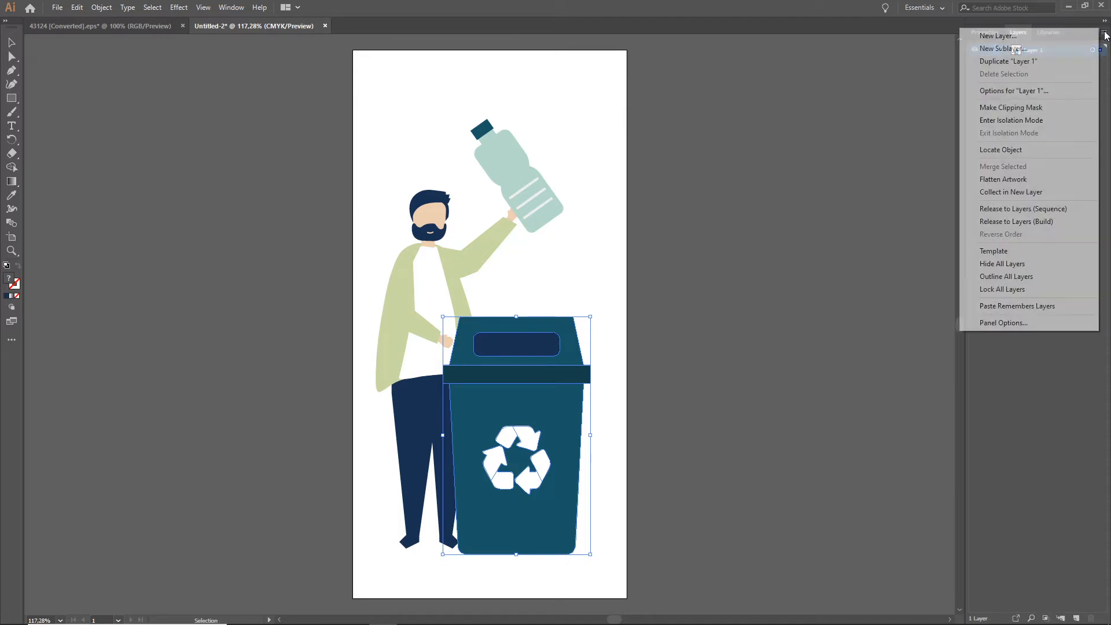
click(1025, 210)
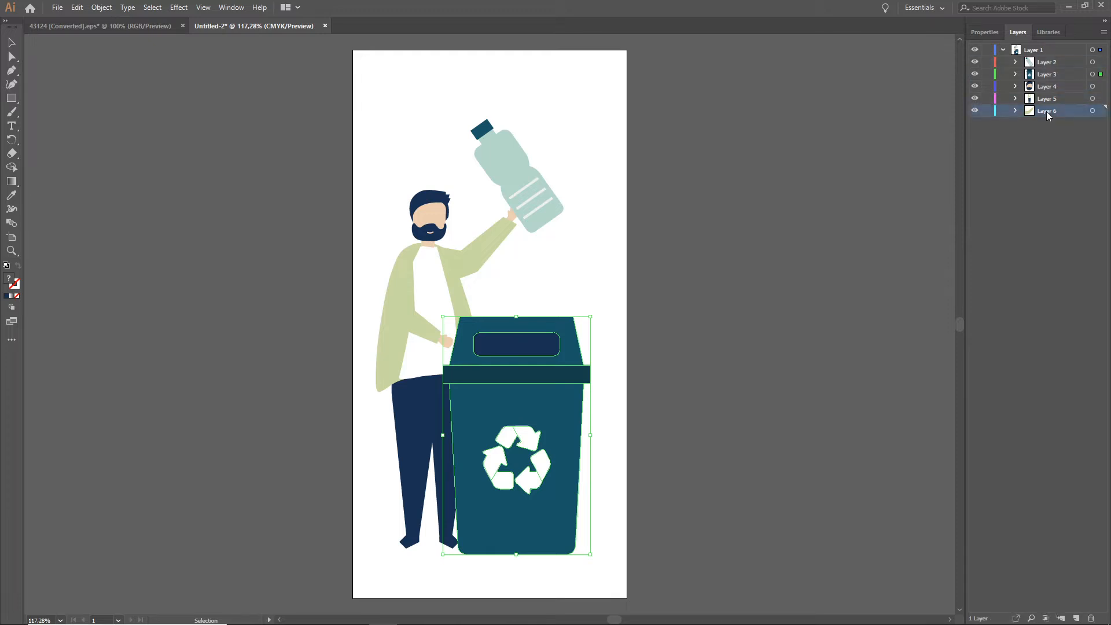
- Move Layers 2 to 6 out of Layer 1 to the top level and delete the emptied Layer 1
shift+click(1045, 64)
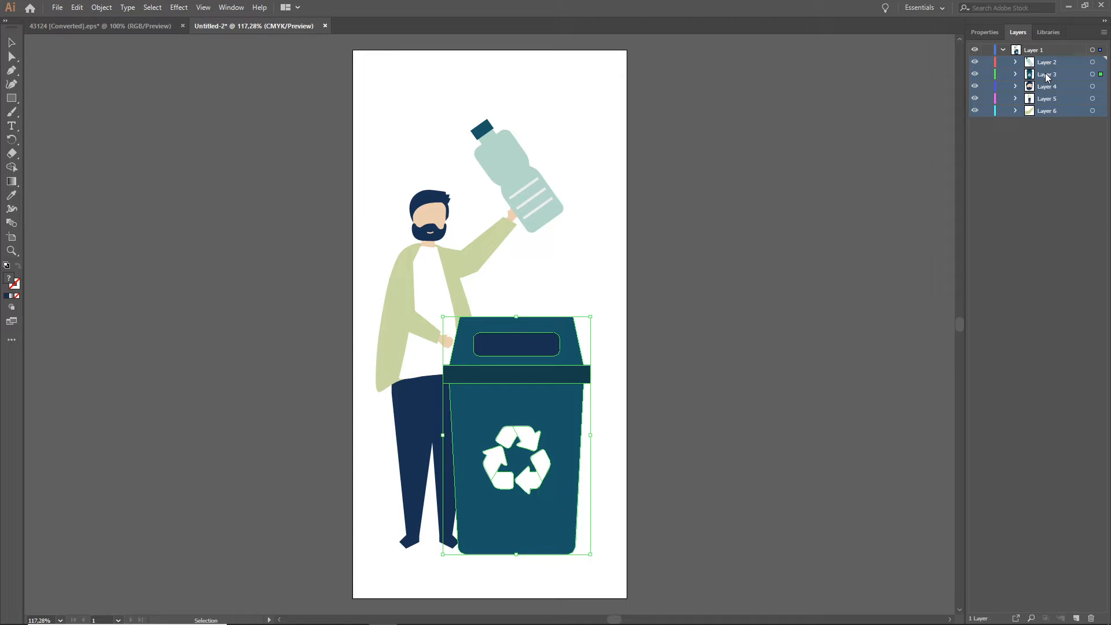
drag(1045, 77, 1029, 50)
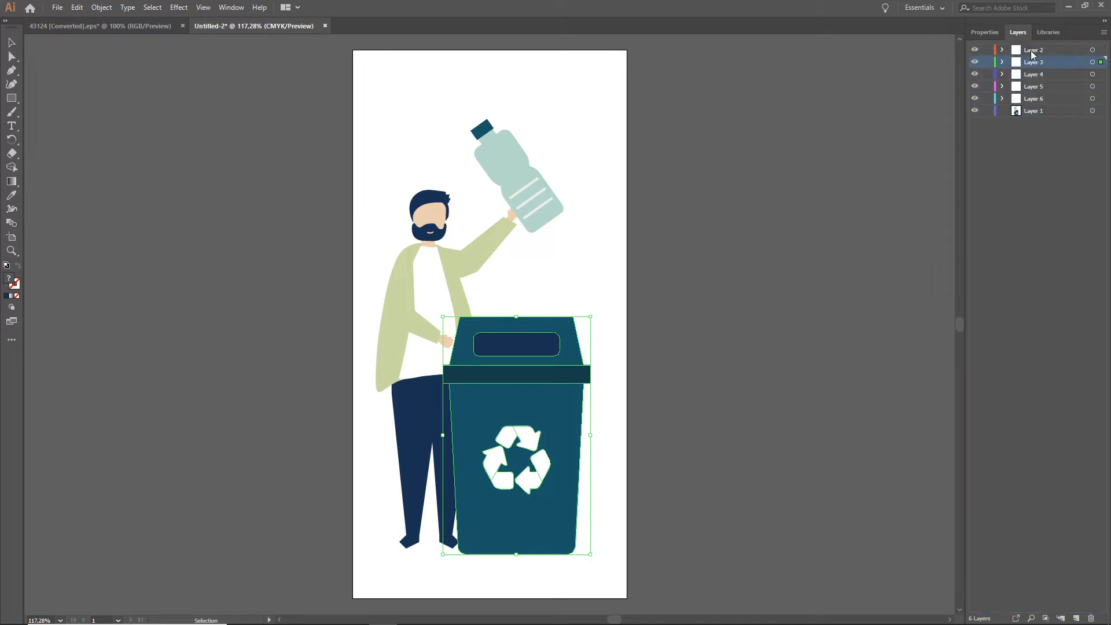
click(1036, 112)
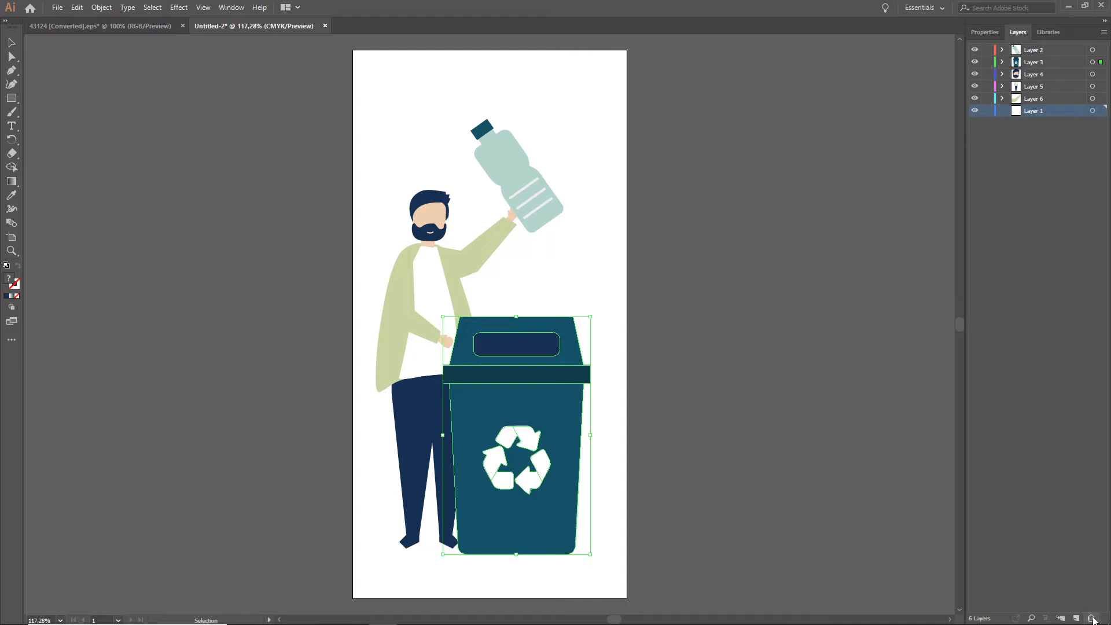
click(1091, 617)
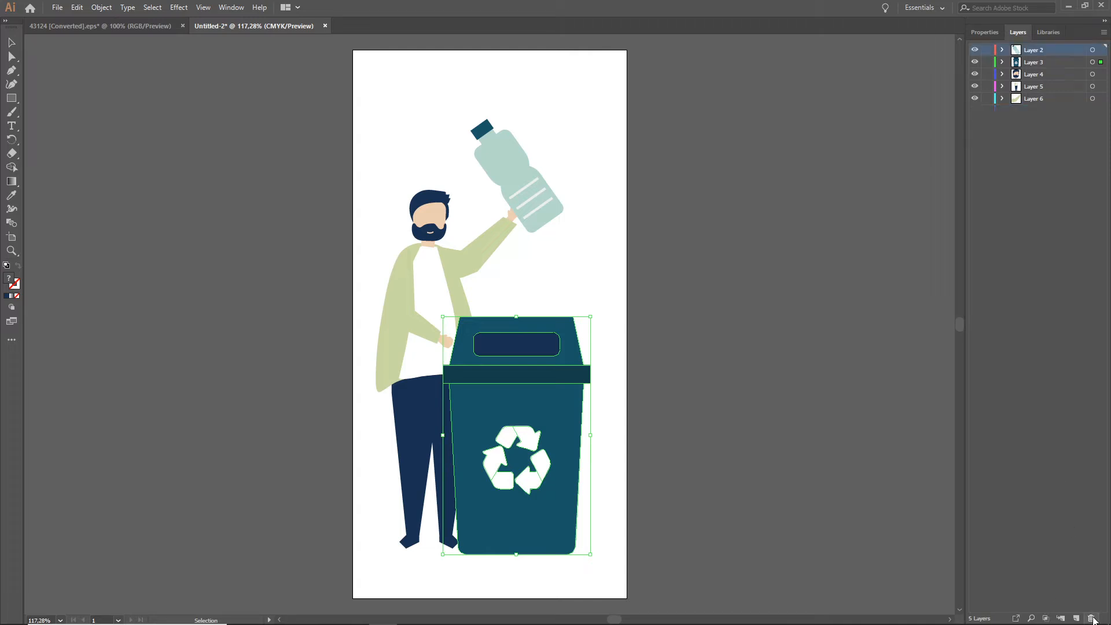
click(767, 240)
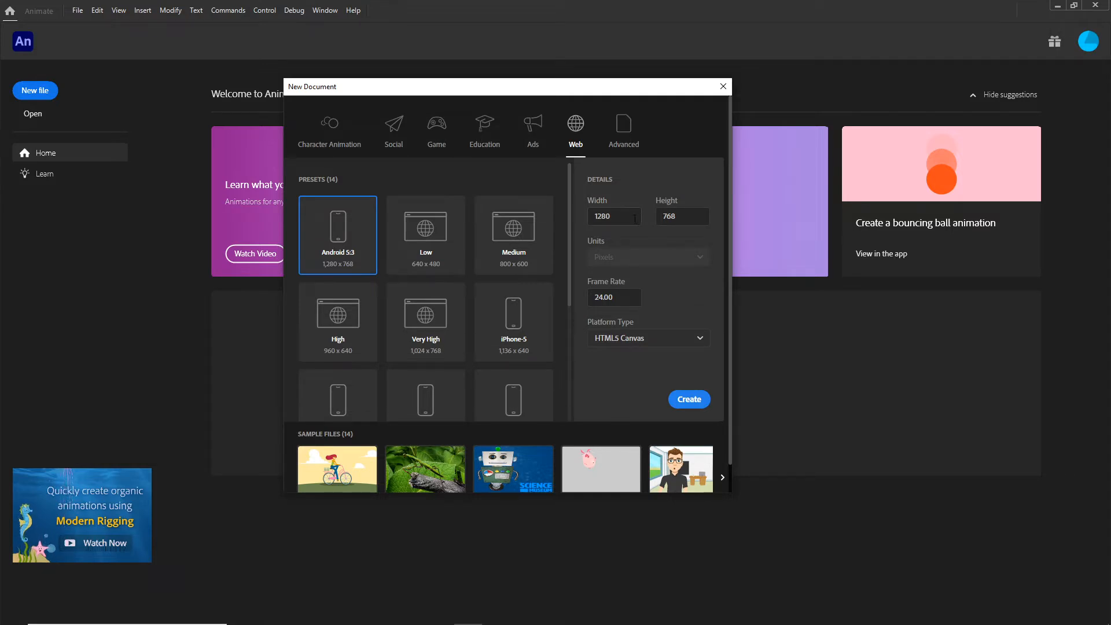
- In Adobe Animate, create an HTML5 Canvas document 300 px wide and 600 px high, and close the floating Actions window
drag(616, 217, 551, 220)
text(3)
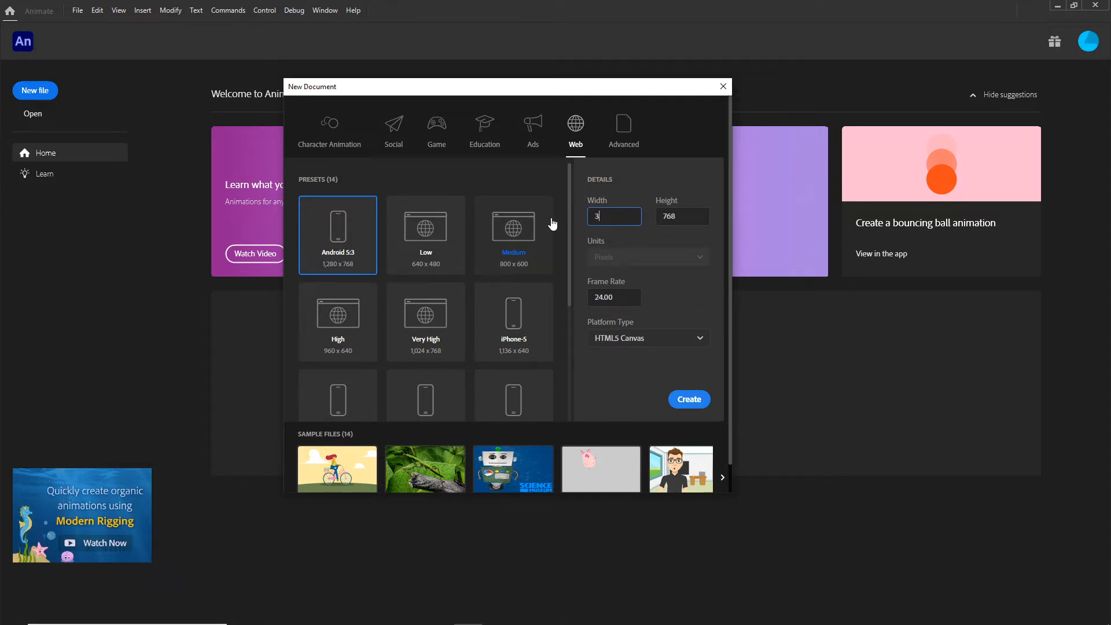
text(00)
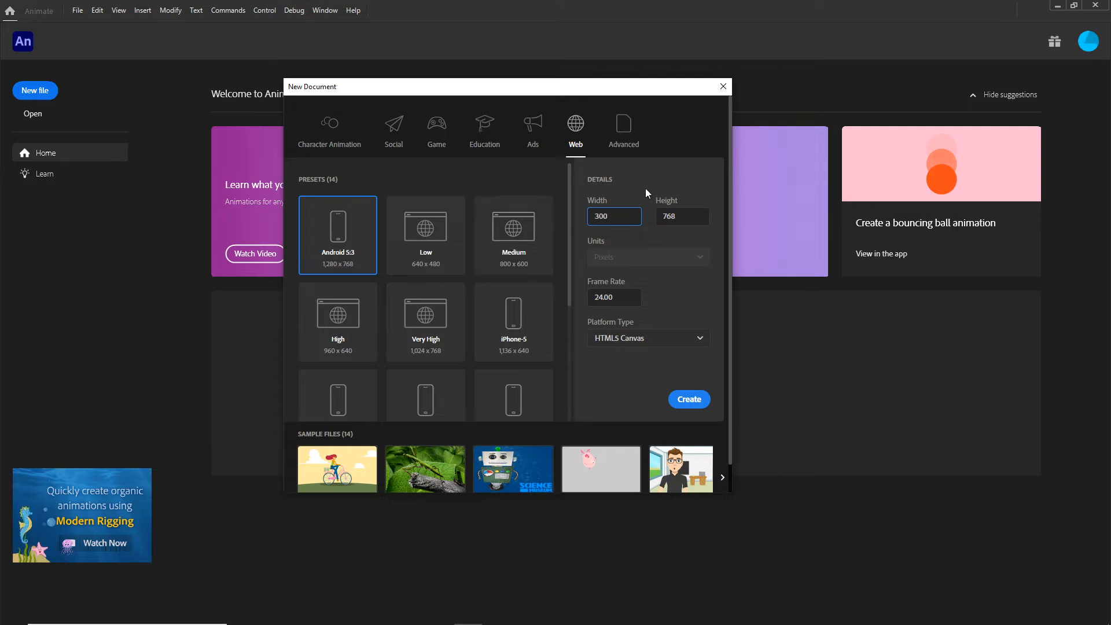
click(683, 213)
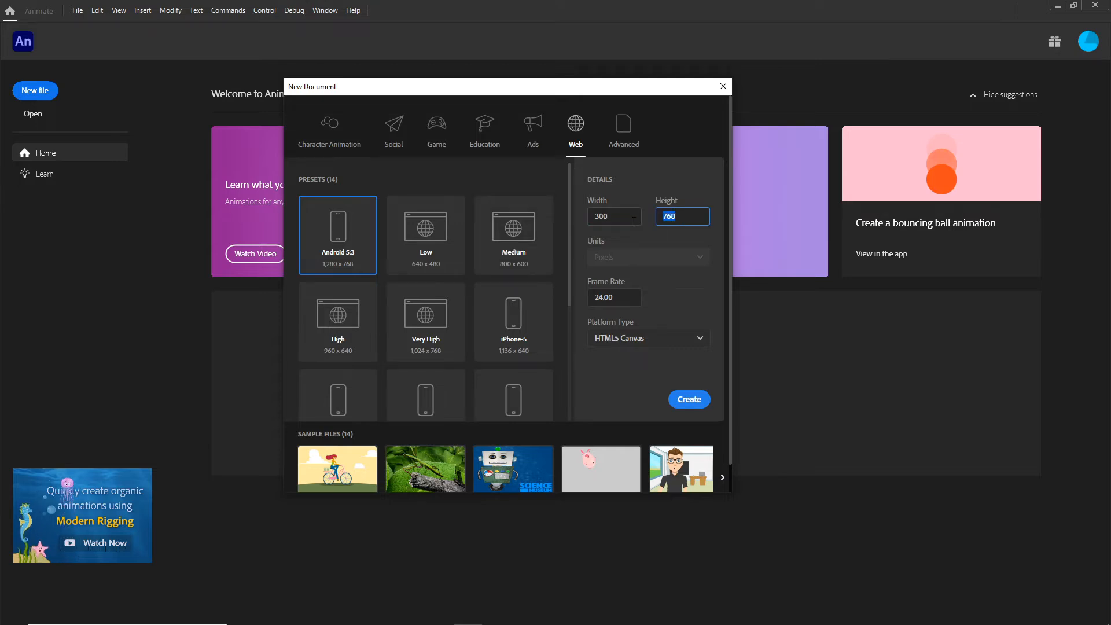
text(600)
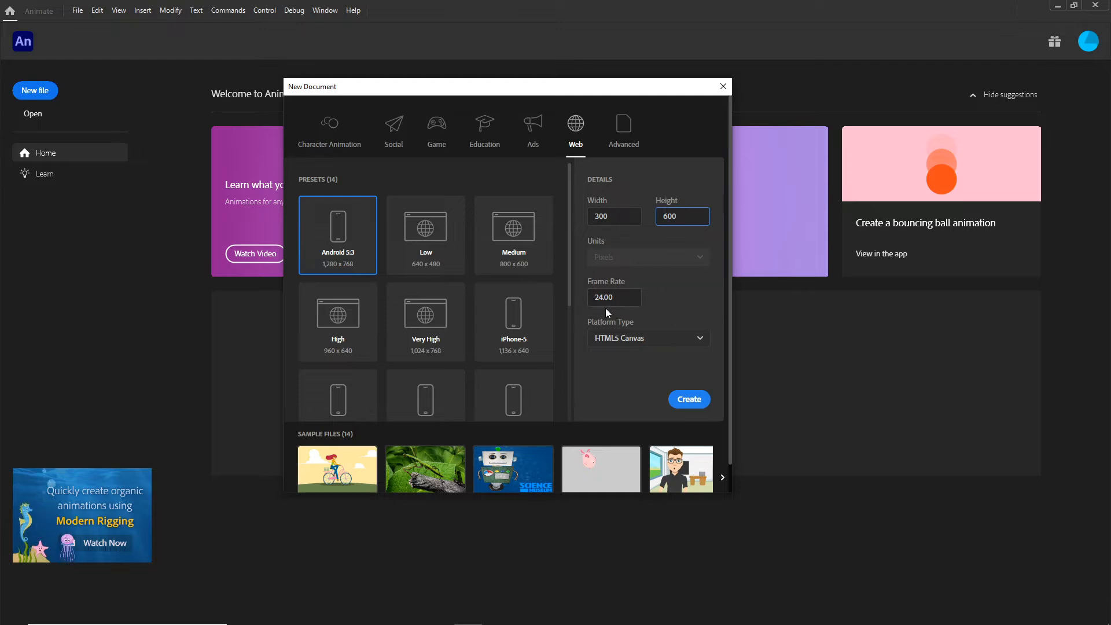
click(689, 399)
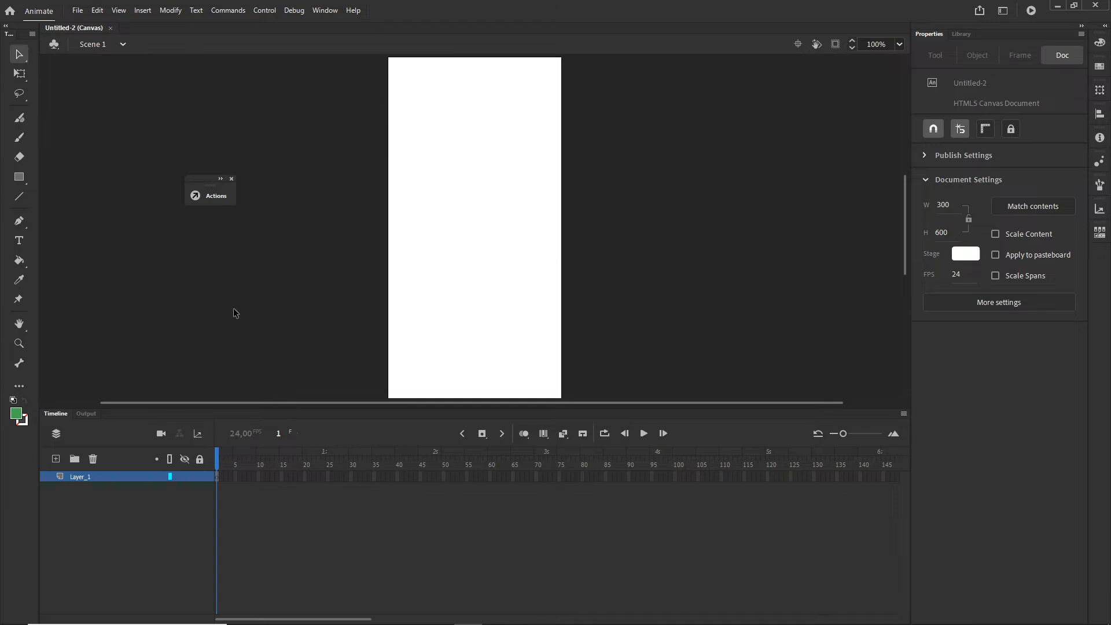
click(231, 178)
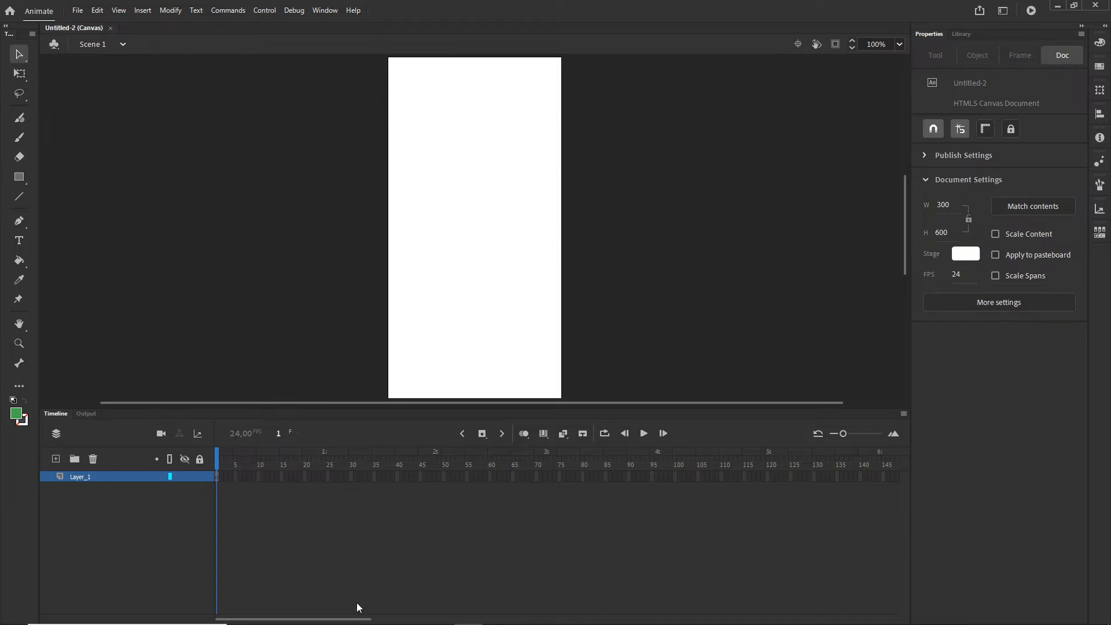
- Browse in File Explorer to the tutorial\illustrator folder and bring recycle5.ai onto the Animate stage
mouse_move(356, 608)
click(411, 613)
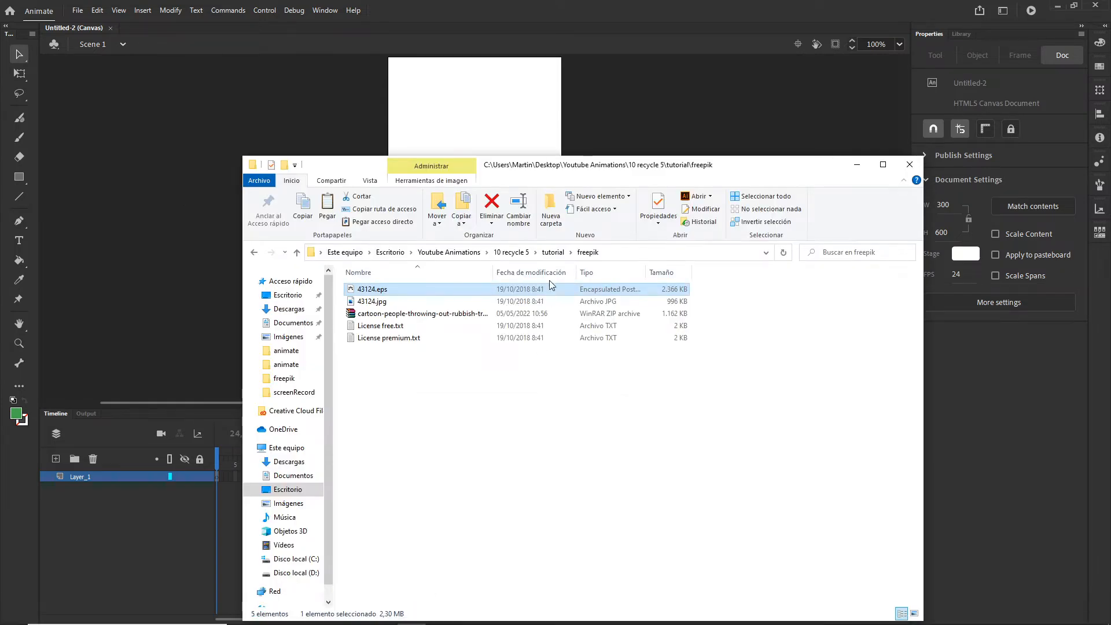
click(511, 253)
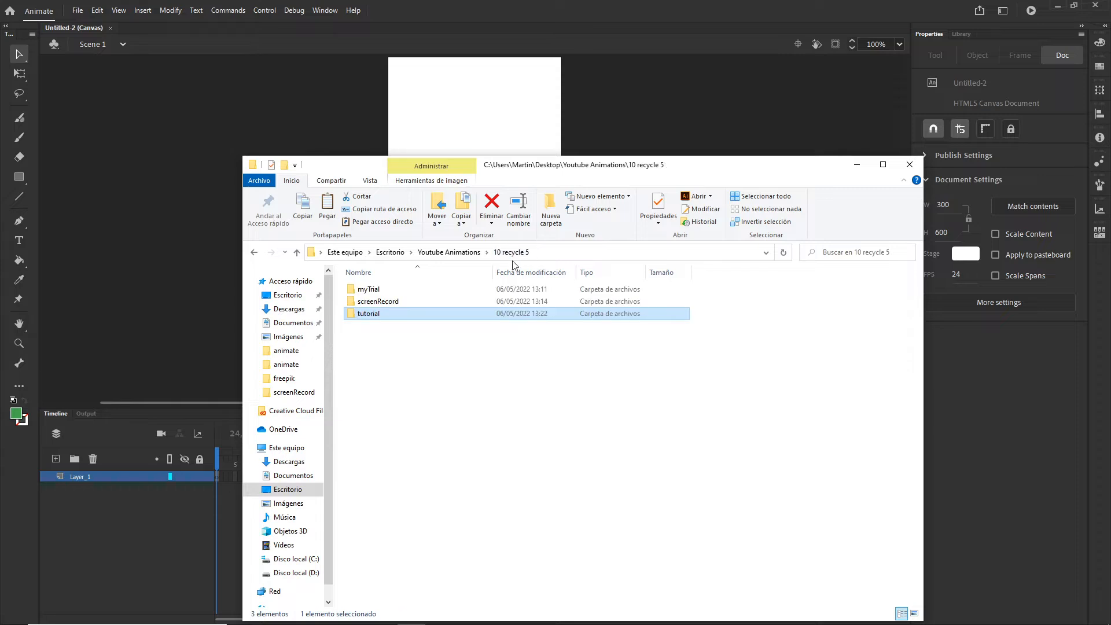
double_click(387, 313)
double_click(377, 302)
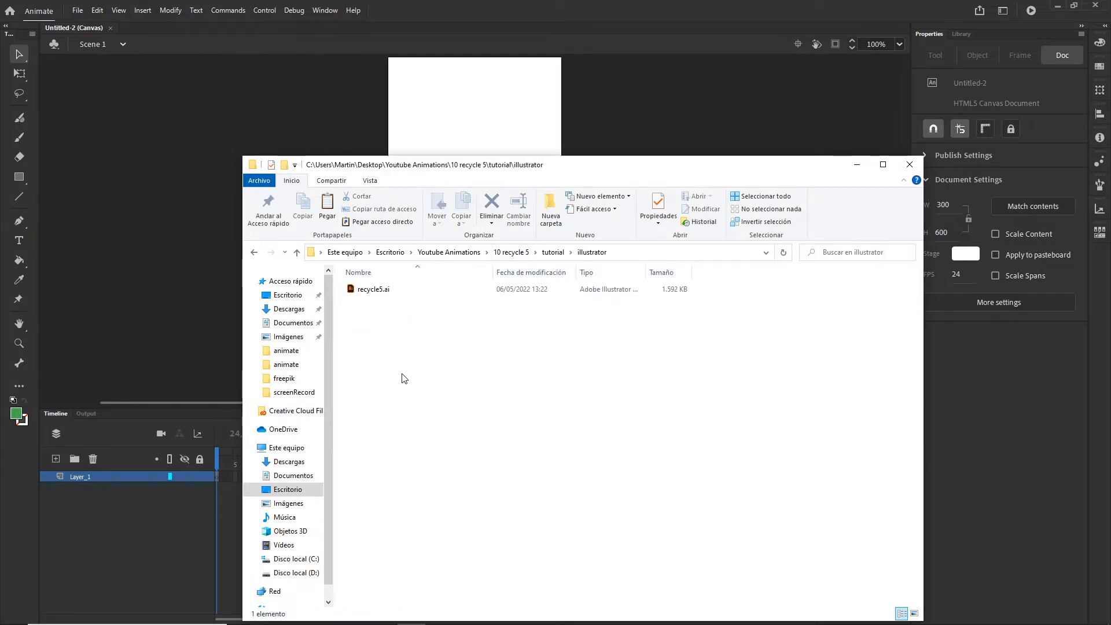
drag(386, 293, 475, 116)
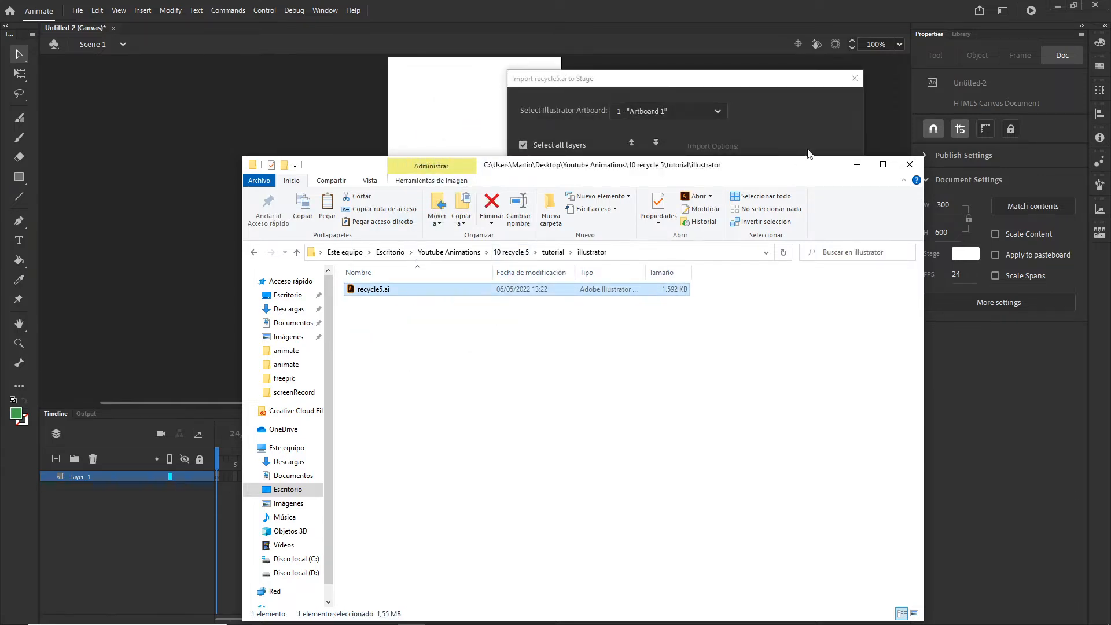
- Review the incompatibility report and import recycle5.ai with all layers converted to Animate layers and objects at their original position
click(820, 126)
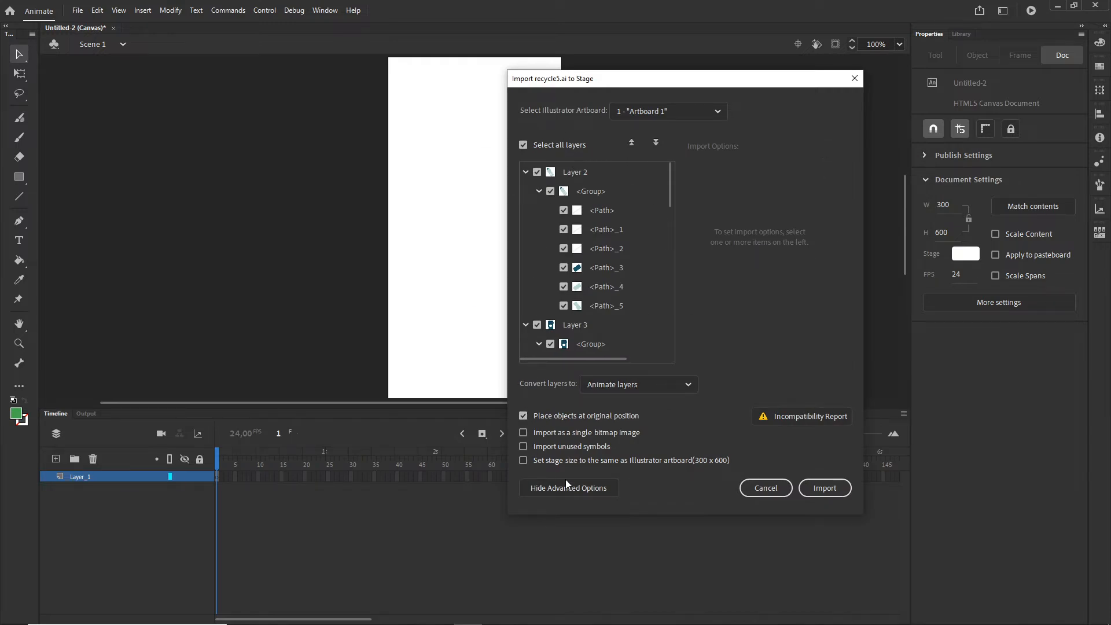
click(801, 422)
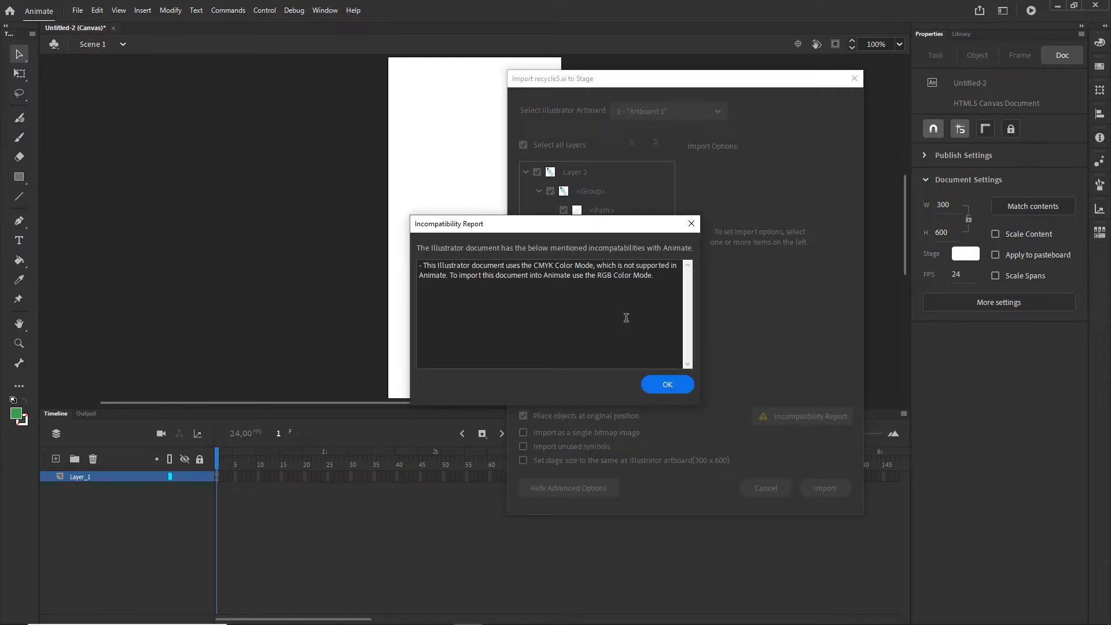
click(690, 224)
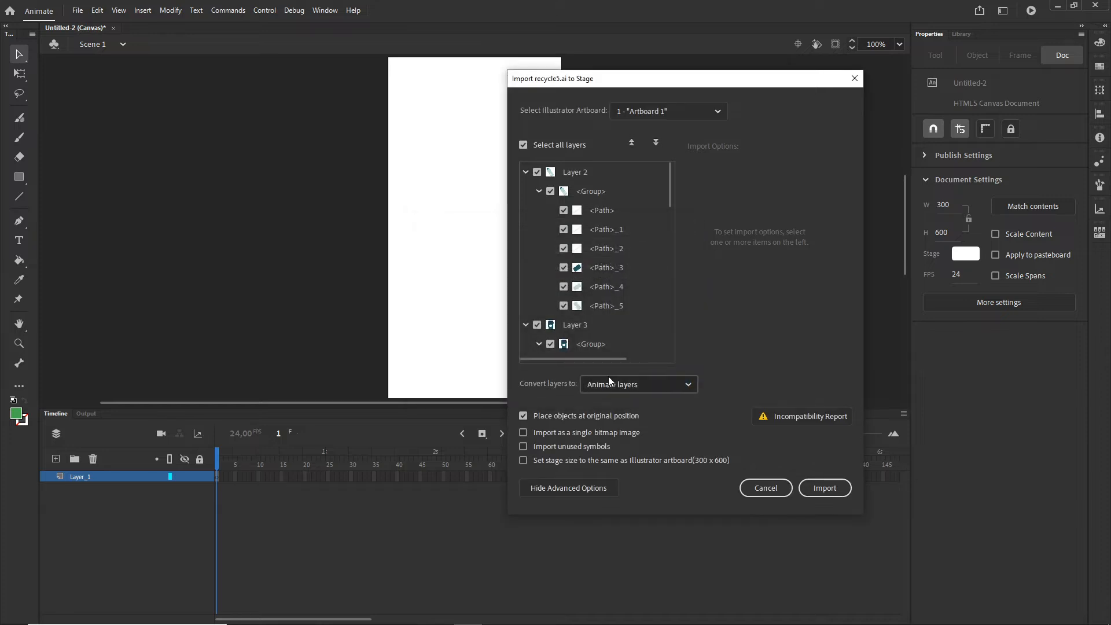
click(827, 492)
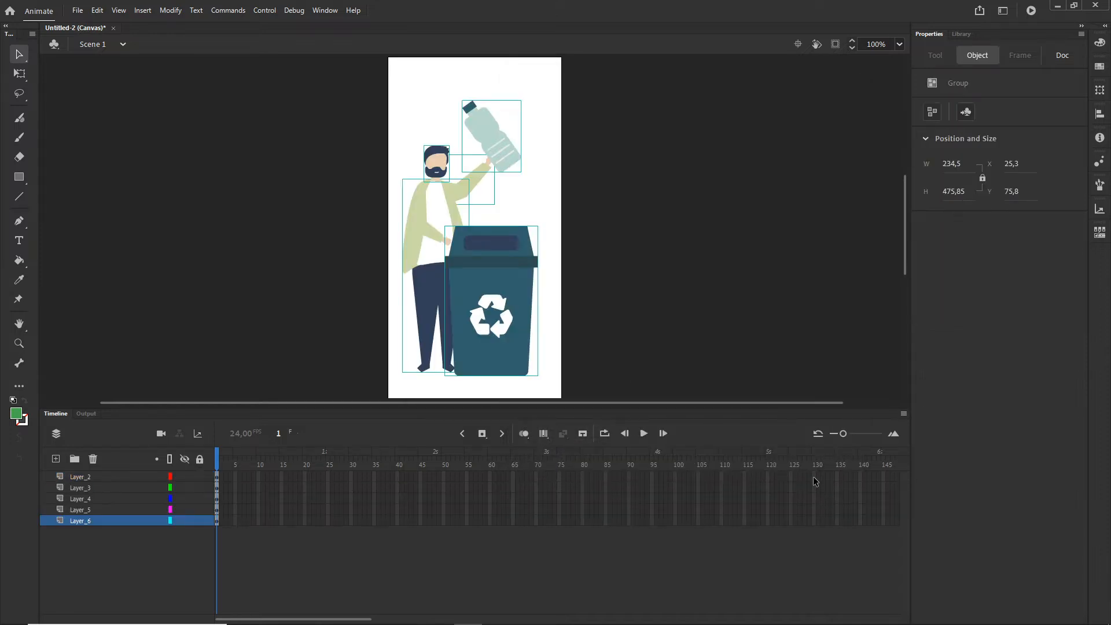
- Convert the man's head group to a Movie Clip symbol named head, and check it in the document's library
click(730, 311)
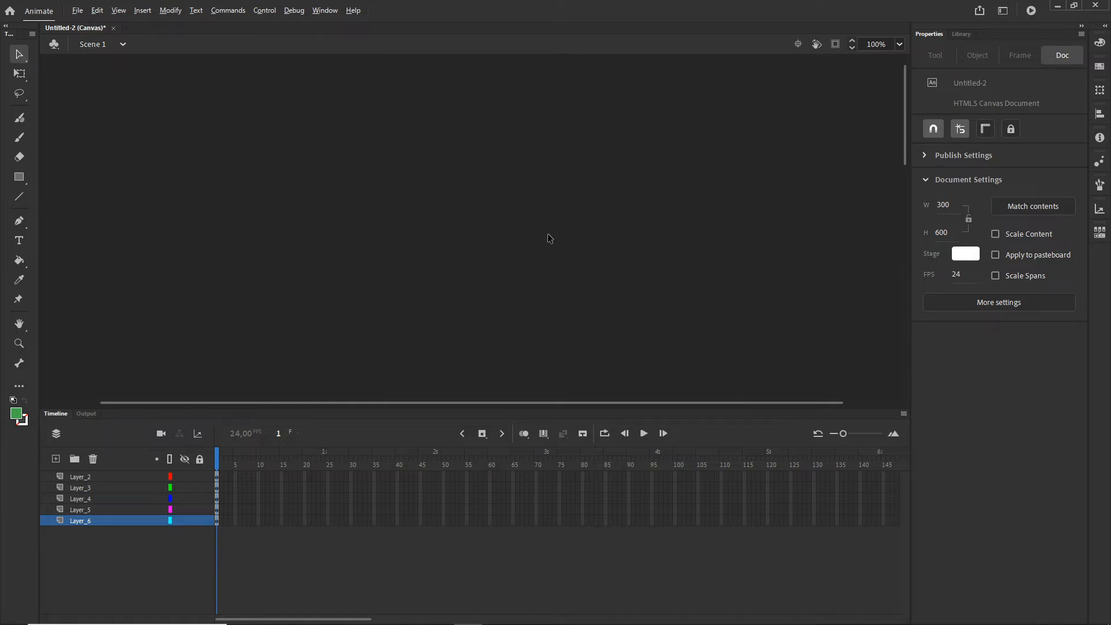
scroll(534, 227, up, 2)
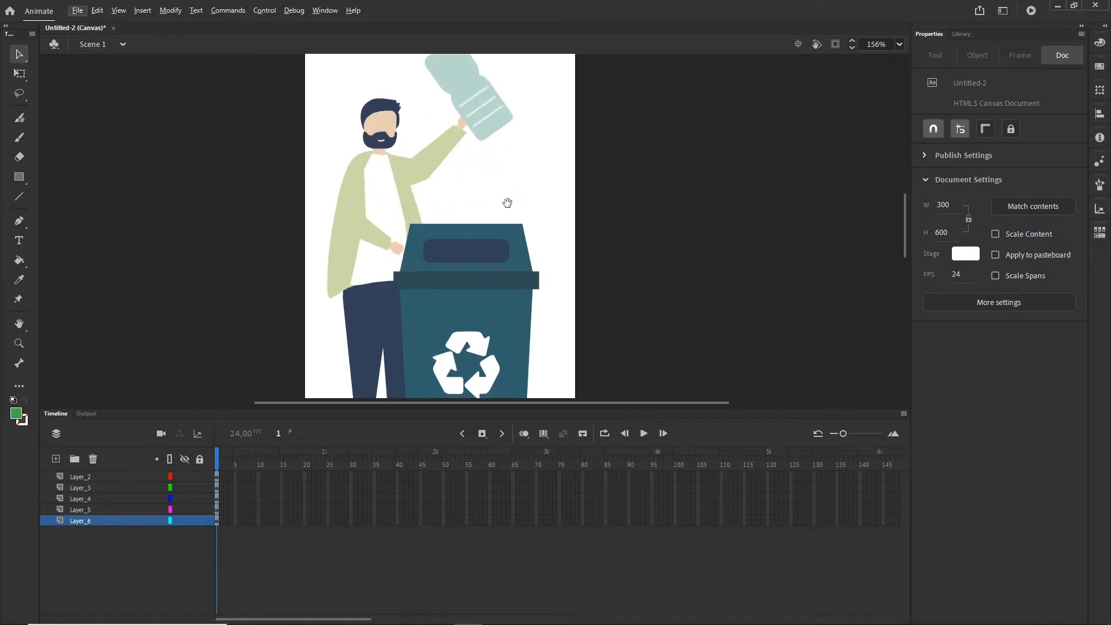
drag(506, 203, 578, 208)
click(456, 138)
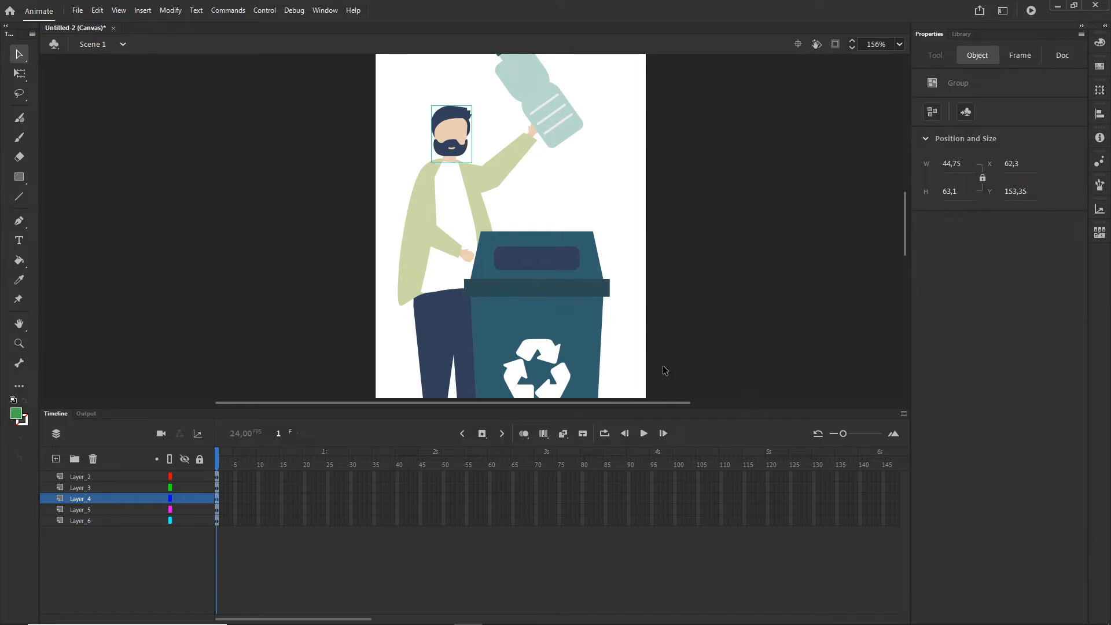
click(170, 10)
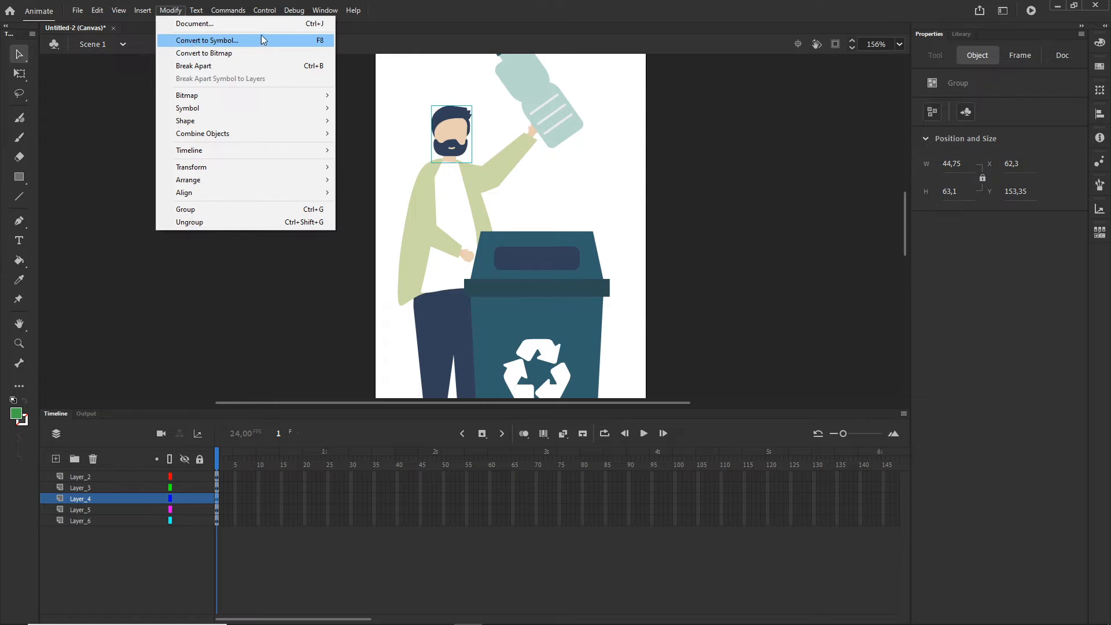
click(290, 45)
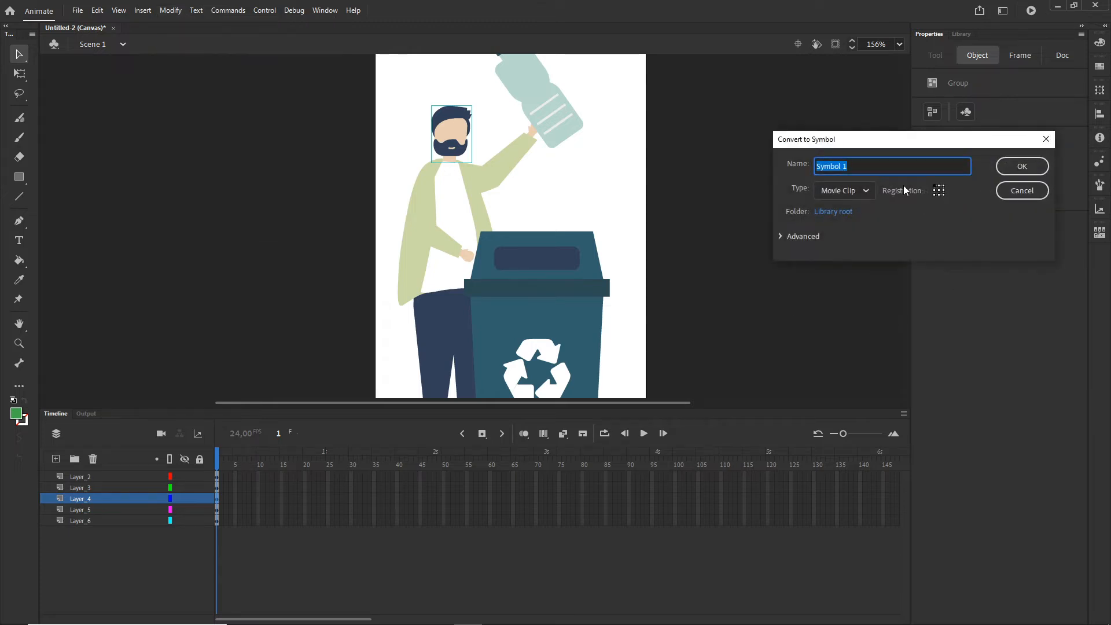
text(head)
key(Return)
click(1021, 166)
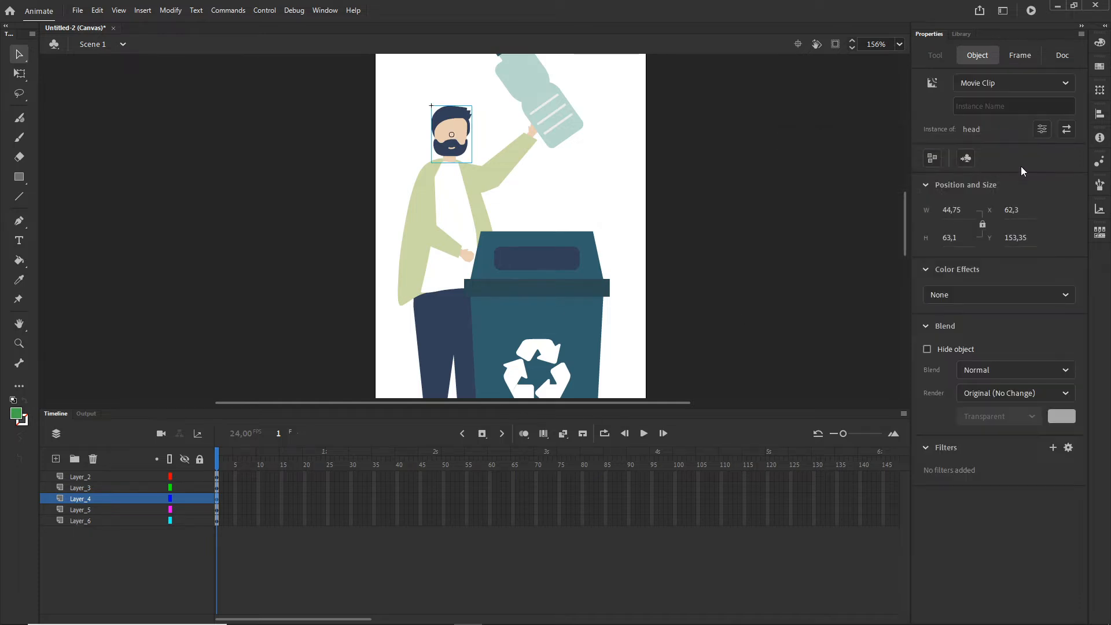
click(961, 34)
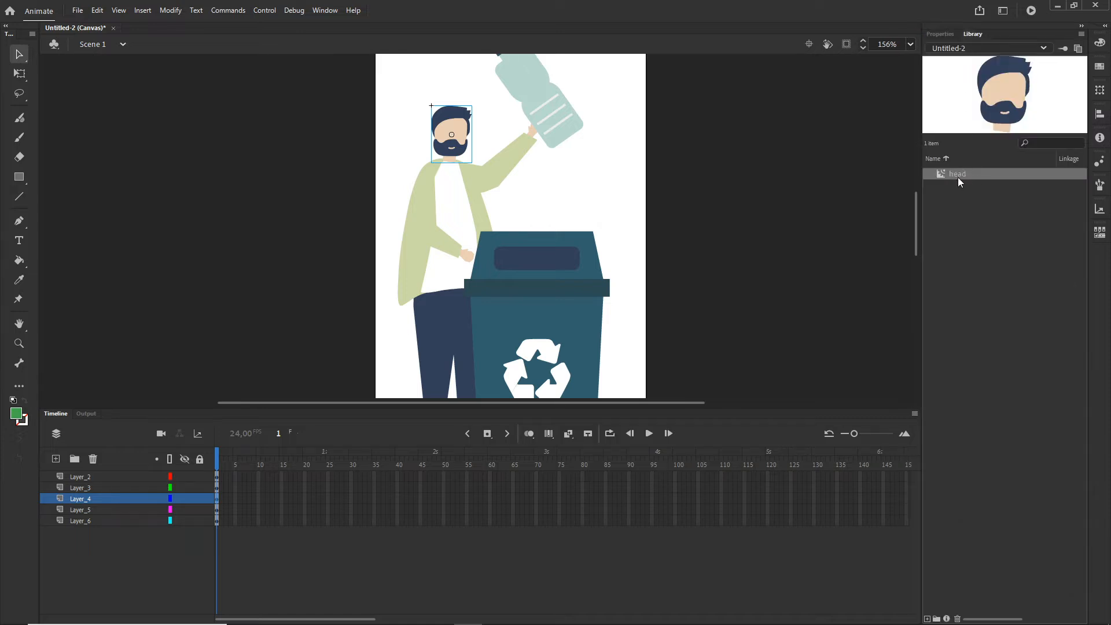
click(941, 33)
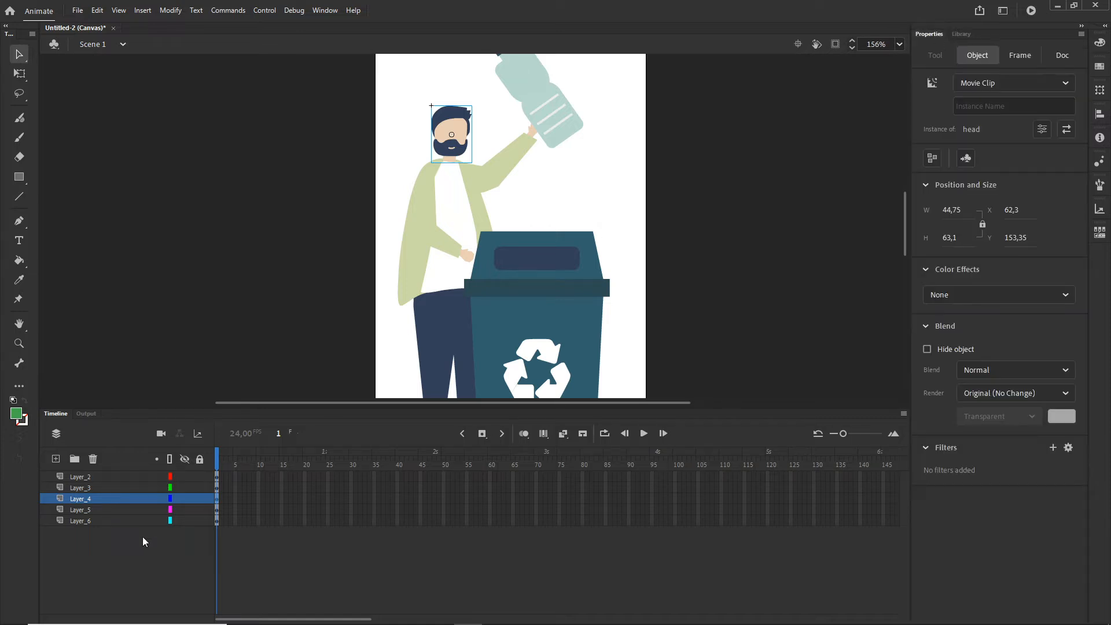
- Rename the layer holding the head, Layer_4, to head and Layer_5 to body
click(130, 553)
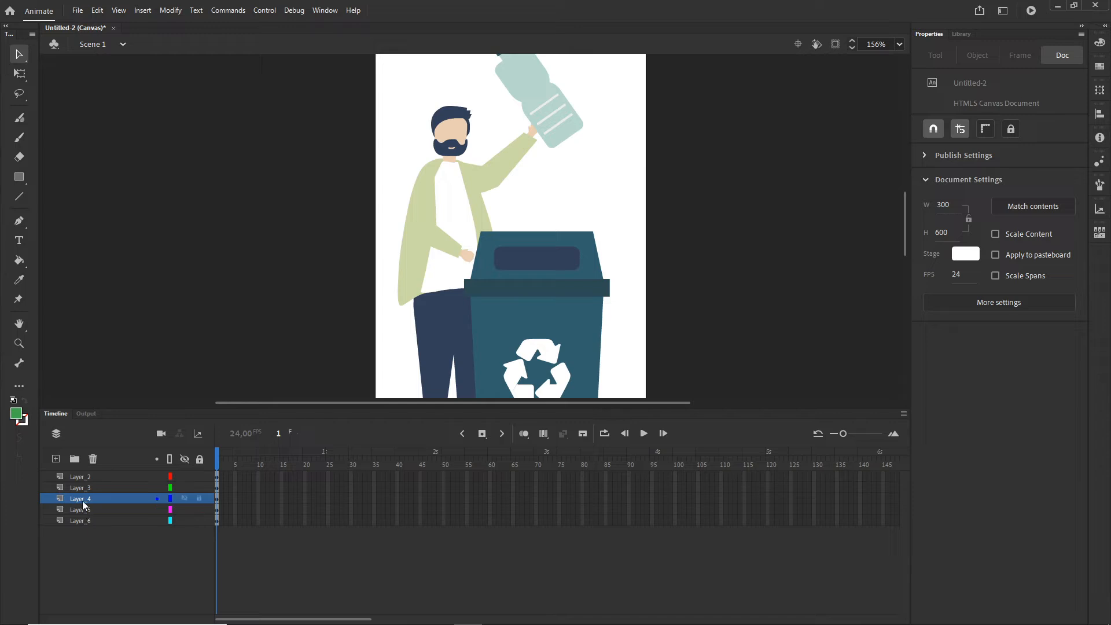
double_click(81, 500)
text(head)
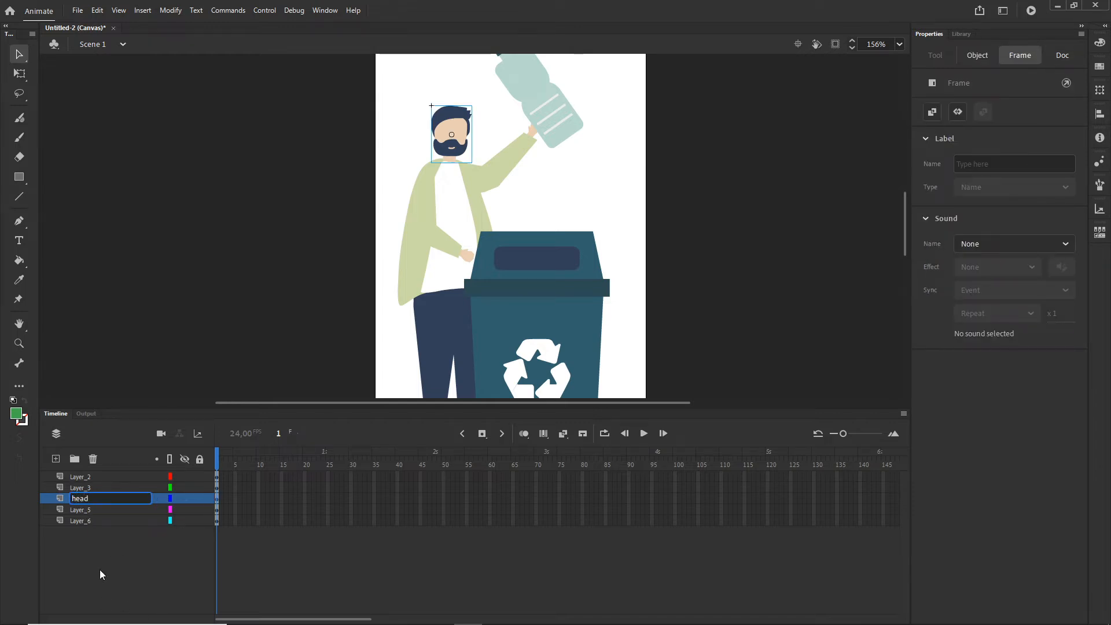
click(100, 575)
click(88, 510)
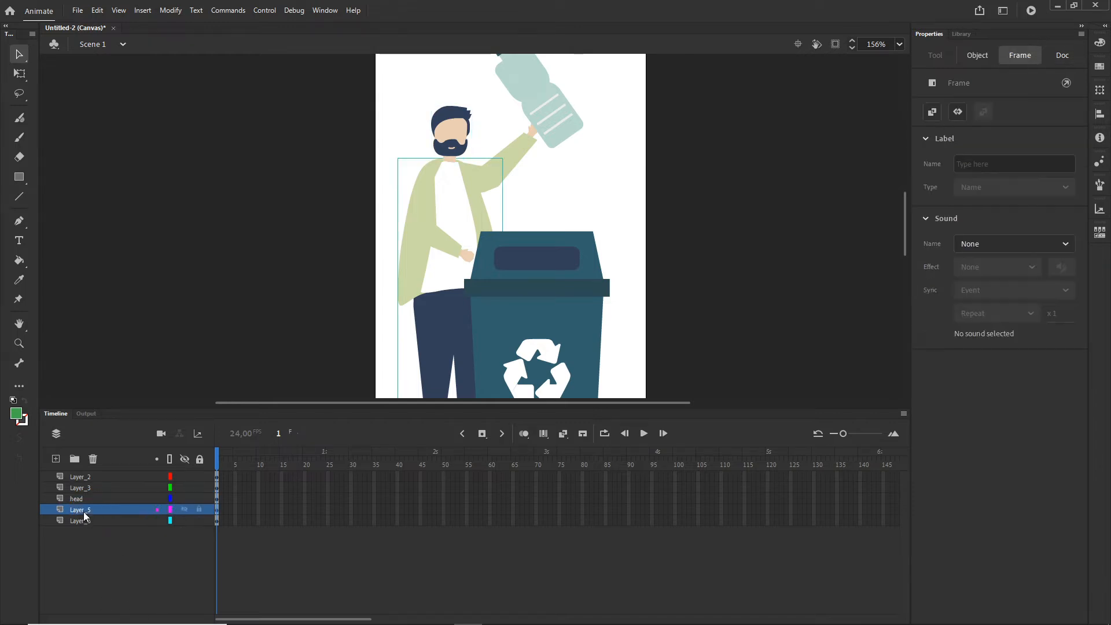
double_click(81, 510)
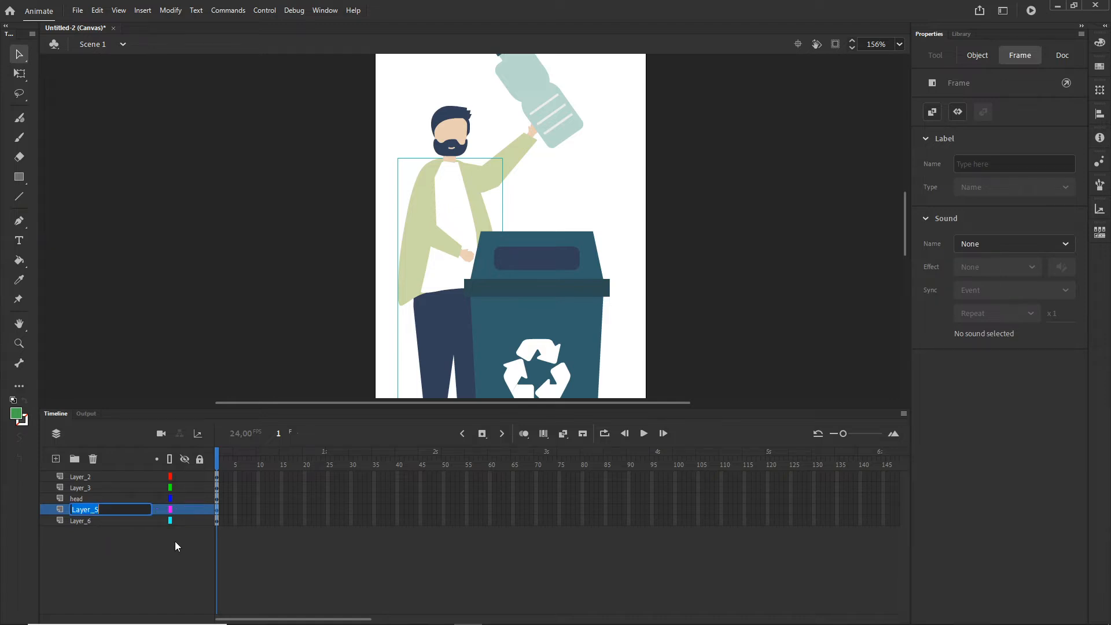
text(body)
click(98, 533)
- Rename Layer_6 to hand and Layer_3 to trash bin, accepting the automatic correction of the space in the name
click(90, 521)
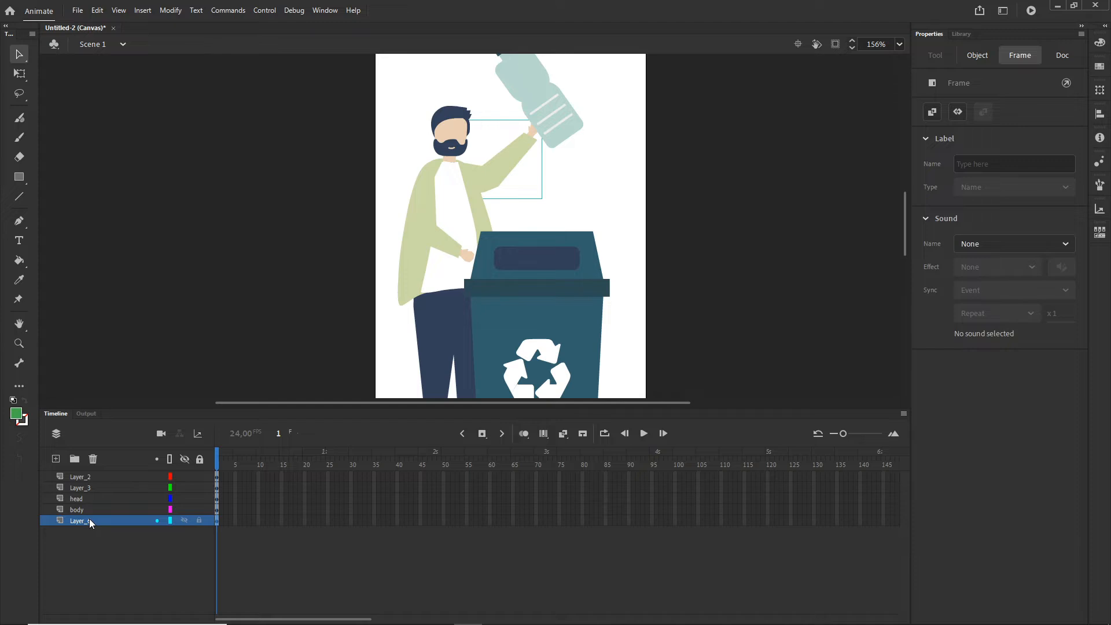
double_click(90, 521)
text(hand)
click(59, 547)
click(80, 489)
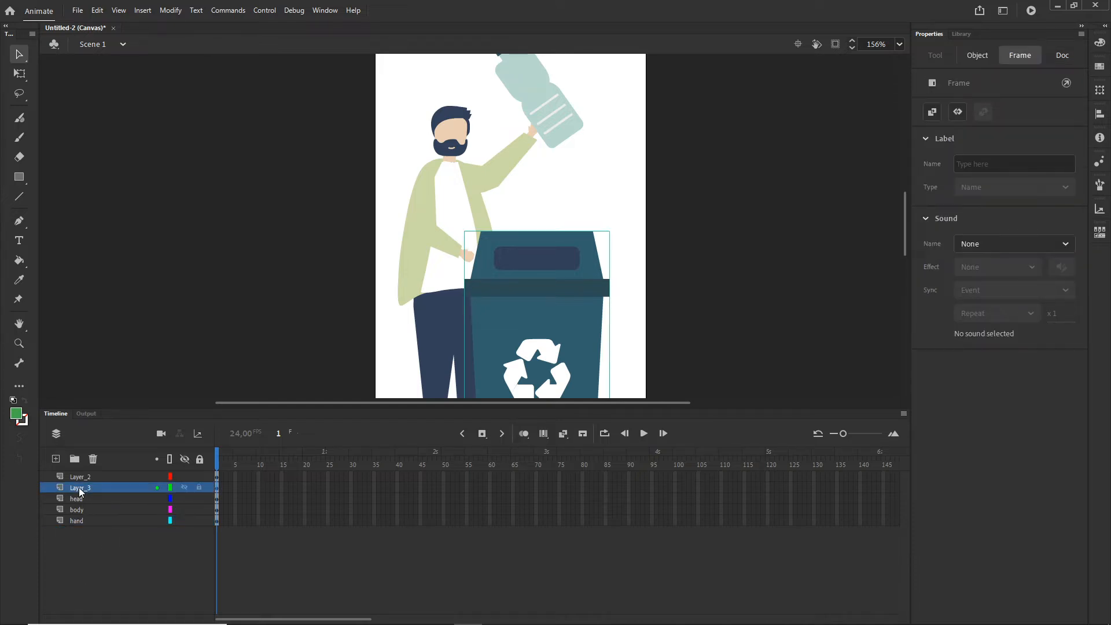
double_click(80, 489)
text(trash)
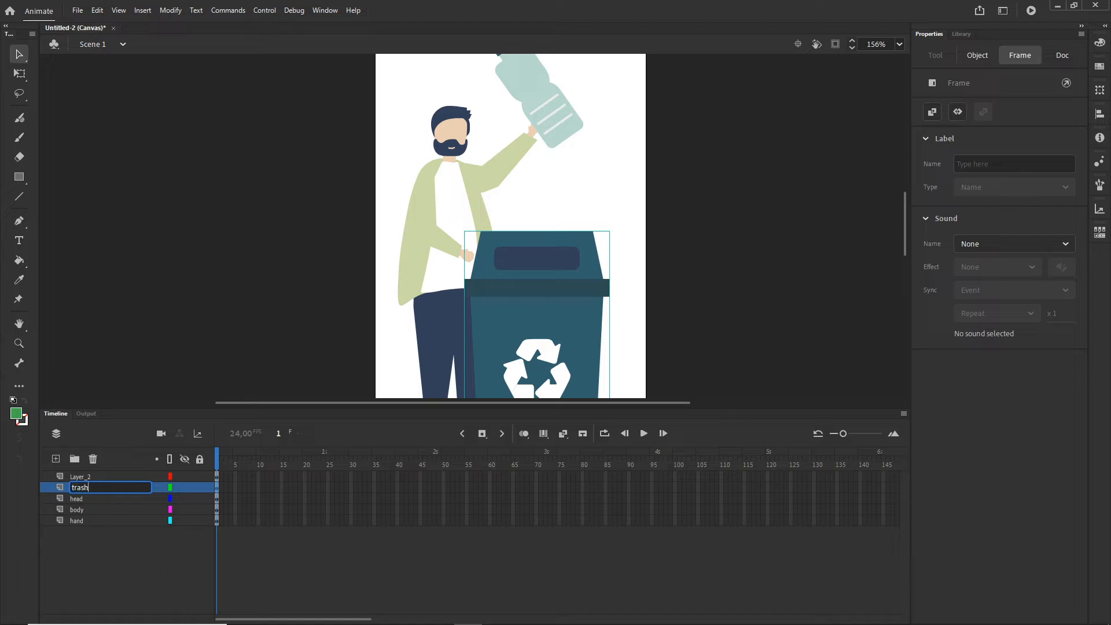
text( bin)
key(Return)
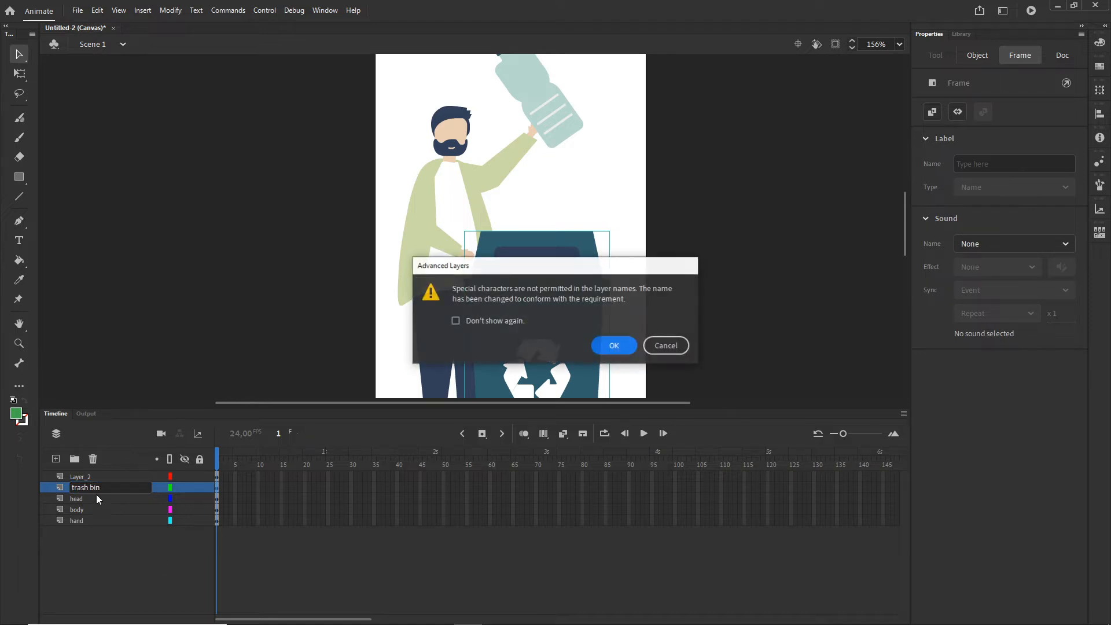
click(615, 344)
- Rename Layer_2, which holds the bottle, to bottle
click(86, 478)
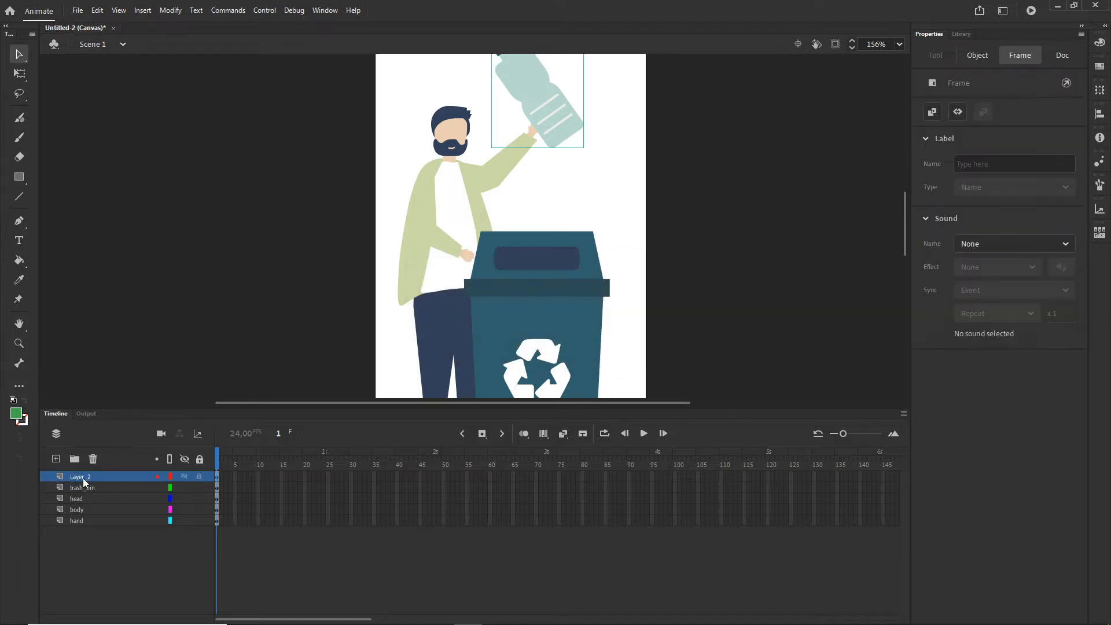
double_click(84, 480)
text(b)
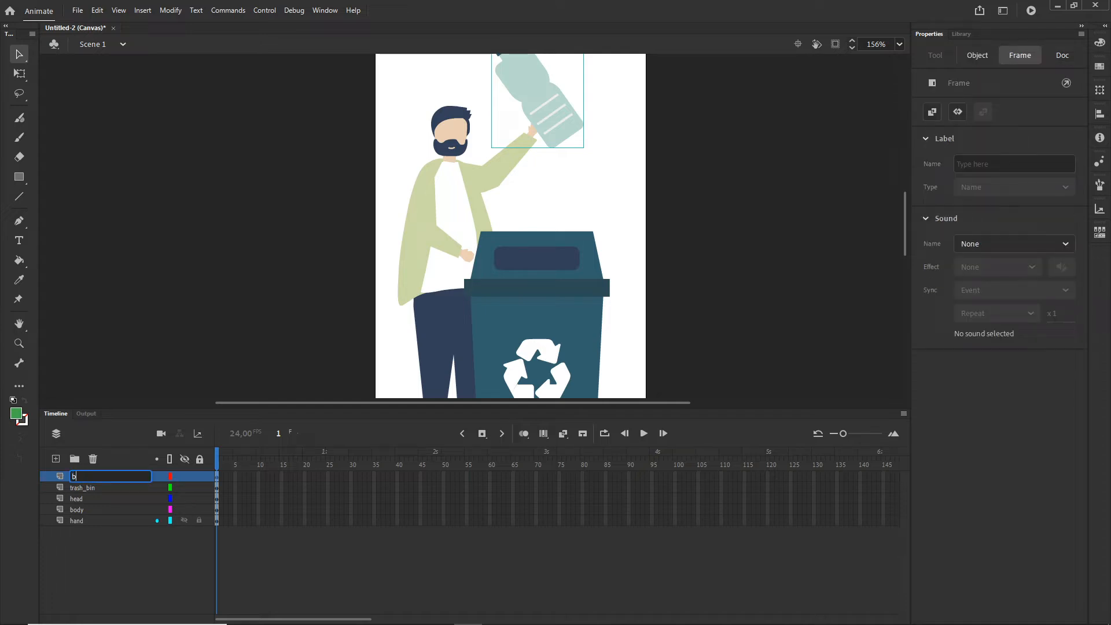
text(ottle)
click(104, 583)
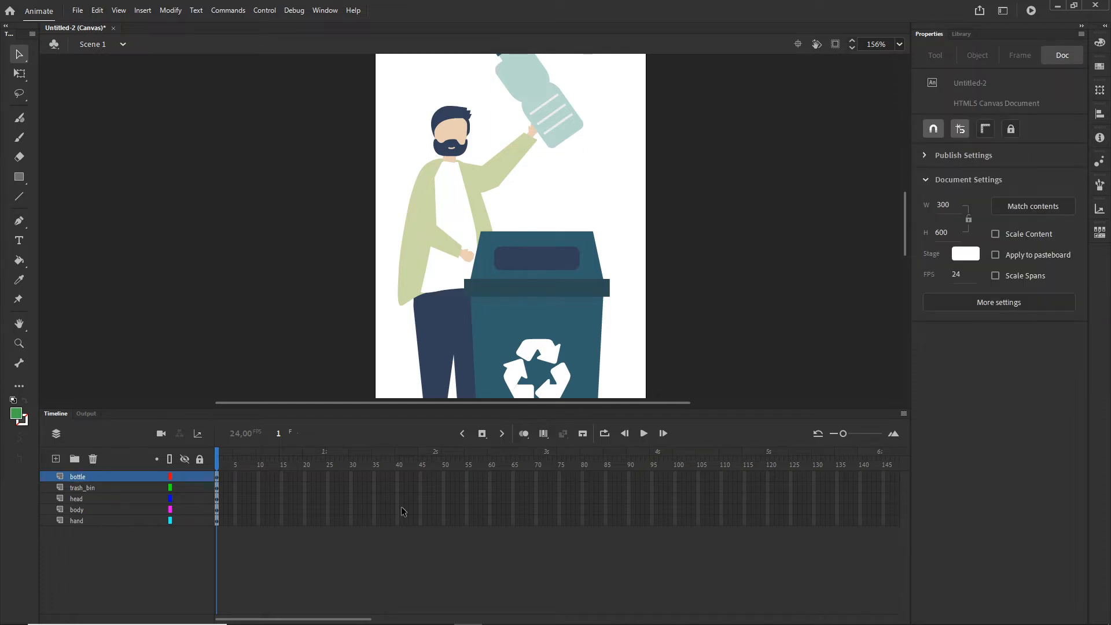
- Convert the bottle group to a Movie Clip symbol named bottle
scroll(668, 167, up, 2)
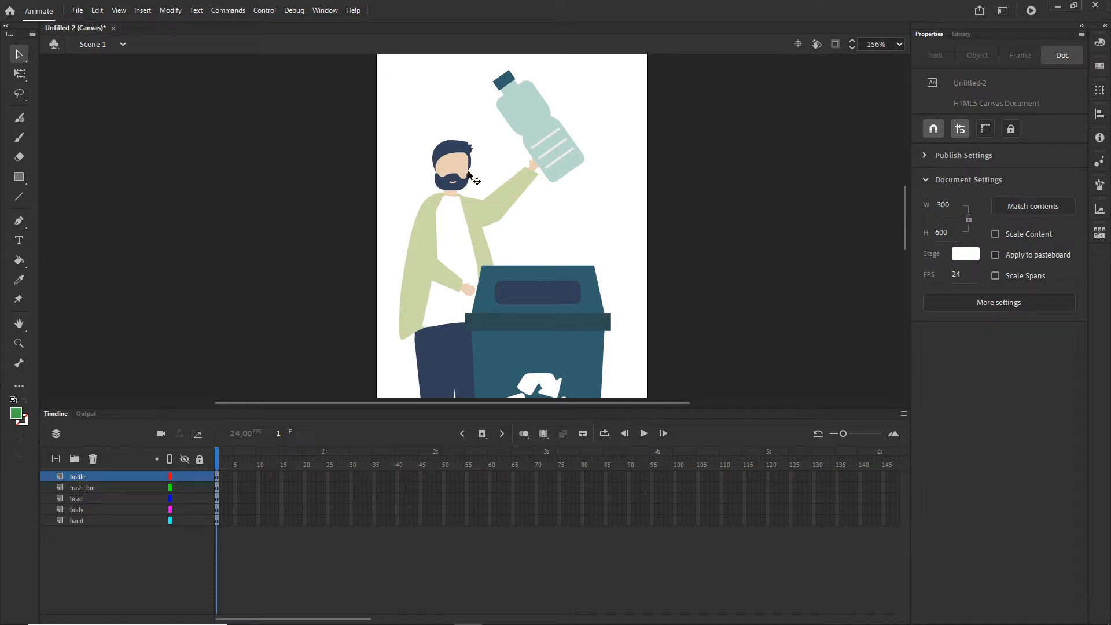
click(560, 156)
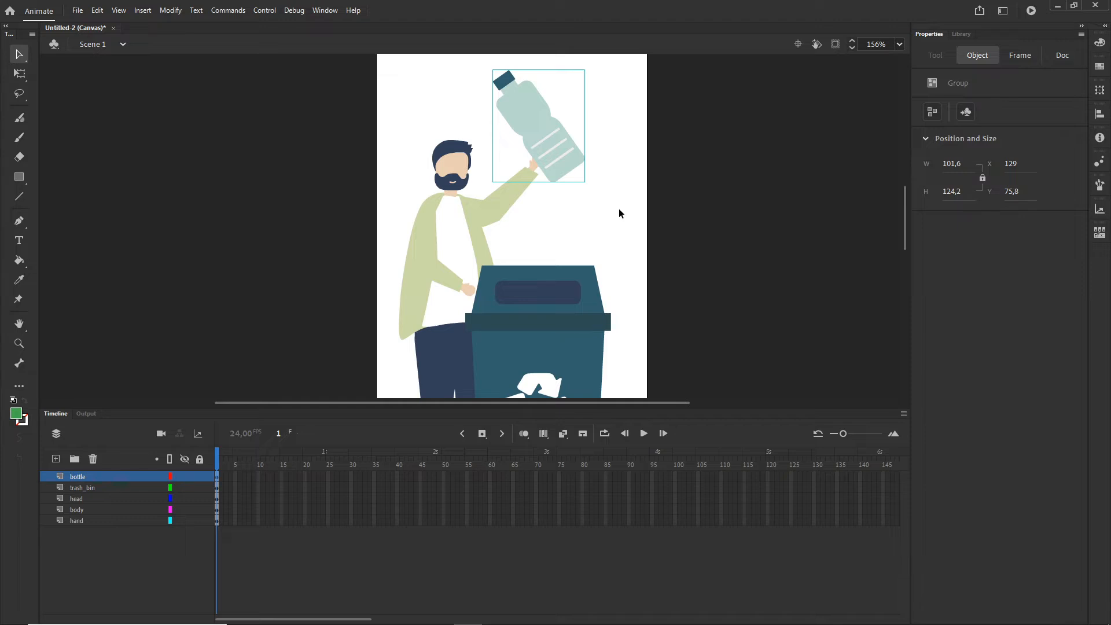
key(F8)
text(bottle)
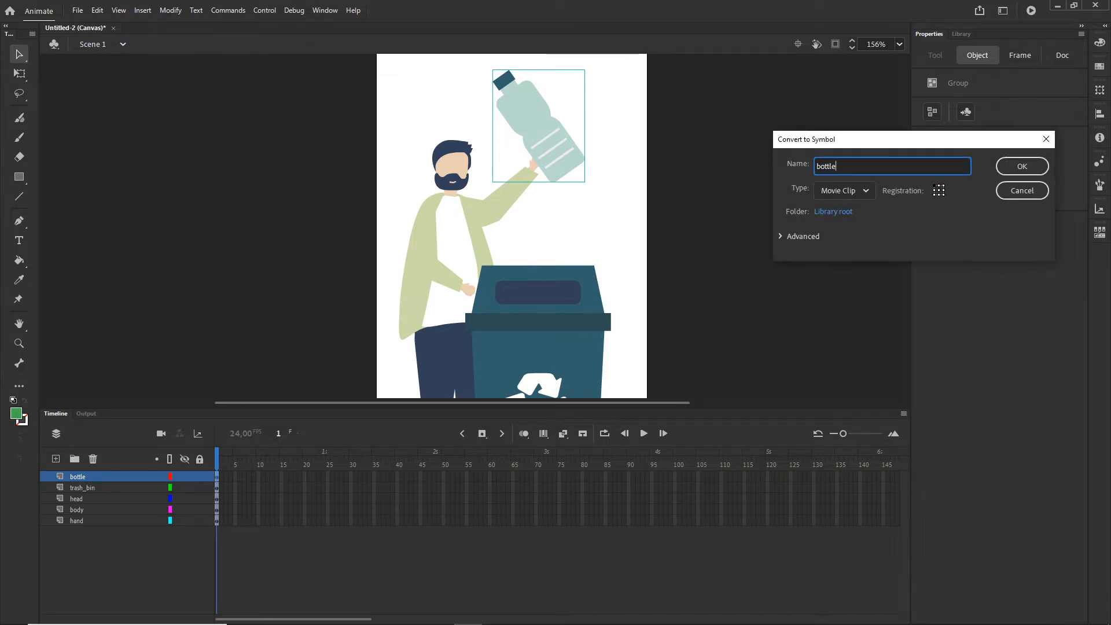
click(1004, 173)
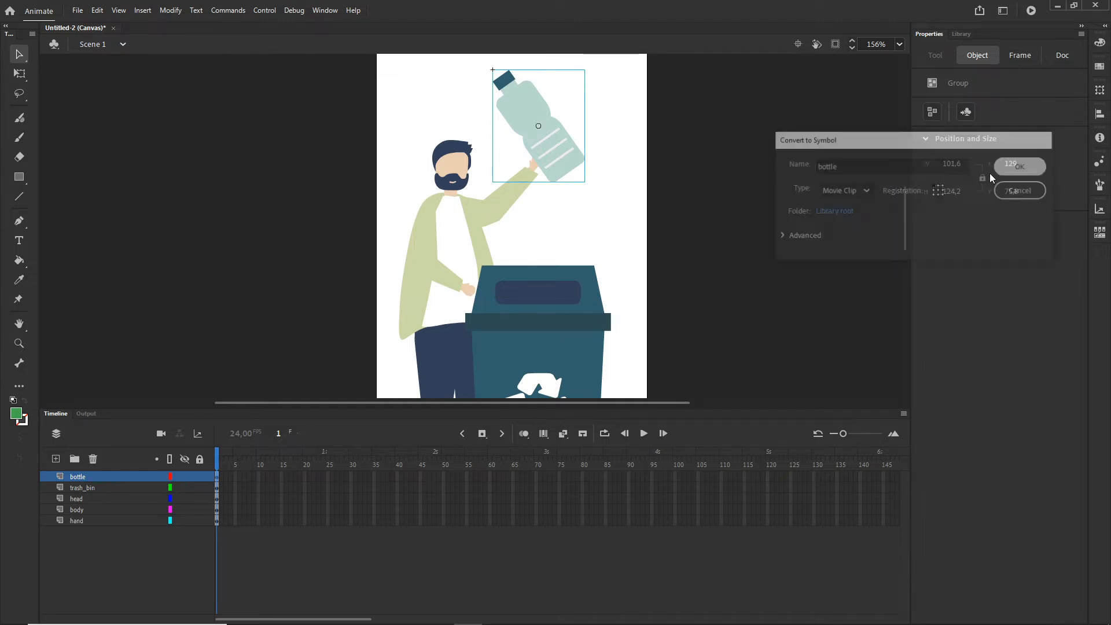
- Convert the man's raised arm to a Movie Clip symbol named hand
click(507, 203)
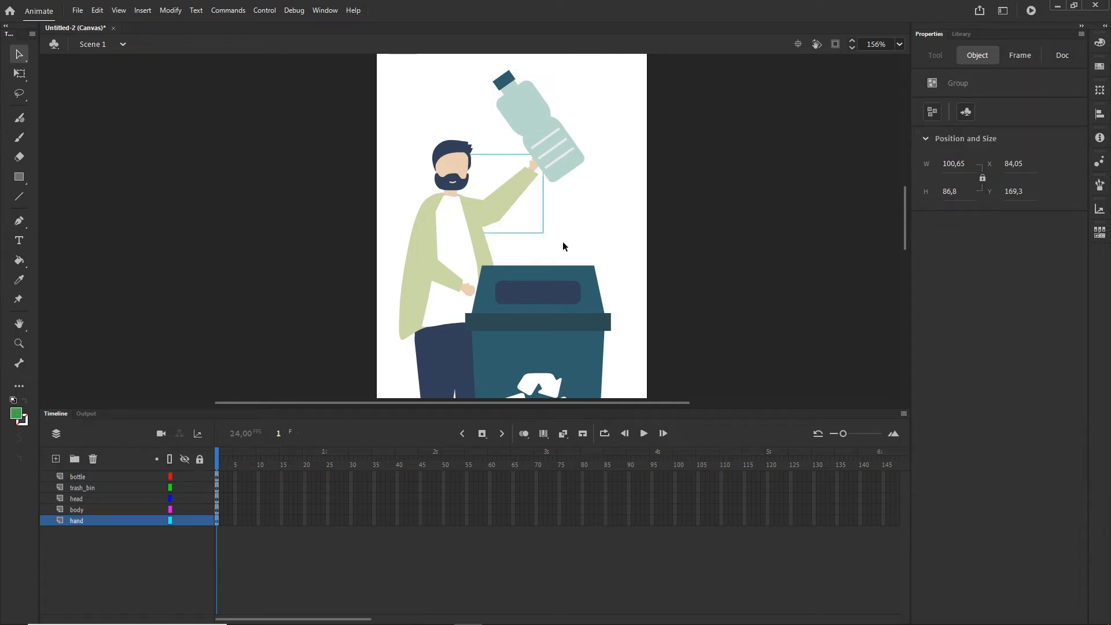
key(F8)
text(hand)
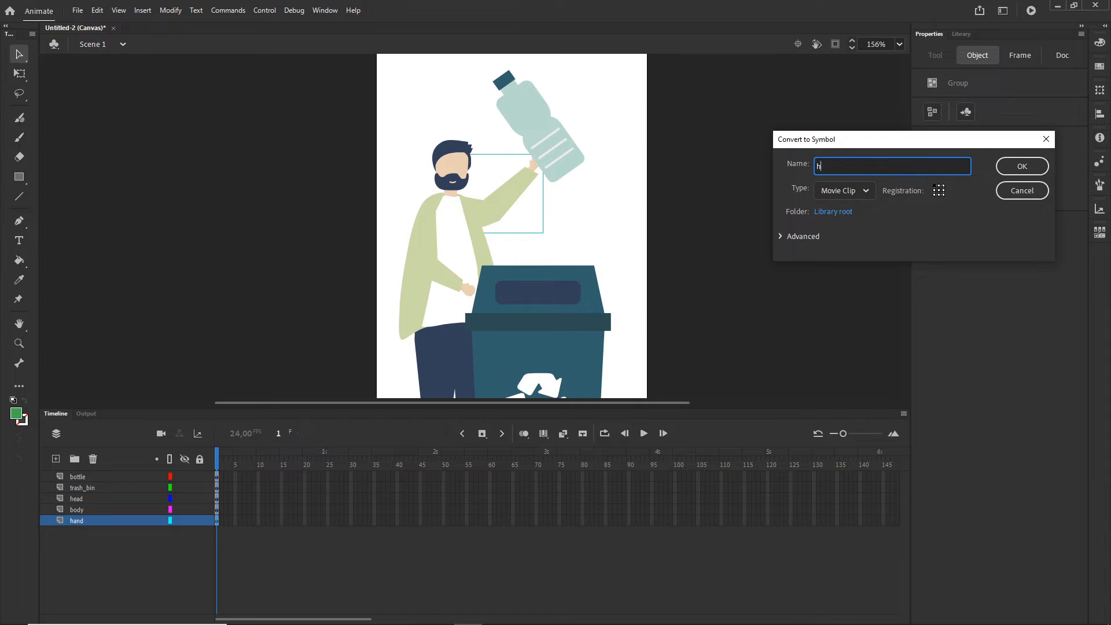
click(1022, 166)
- Nudge the trash bin horizontally away from the man to X 168,65, so that it extends past the stage edge
scroll(801, 171, down, 1)
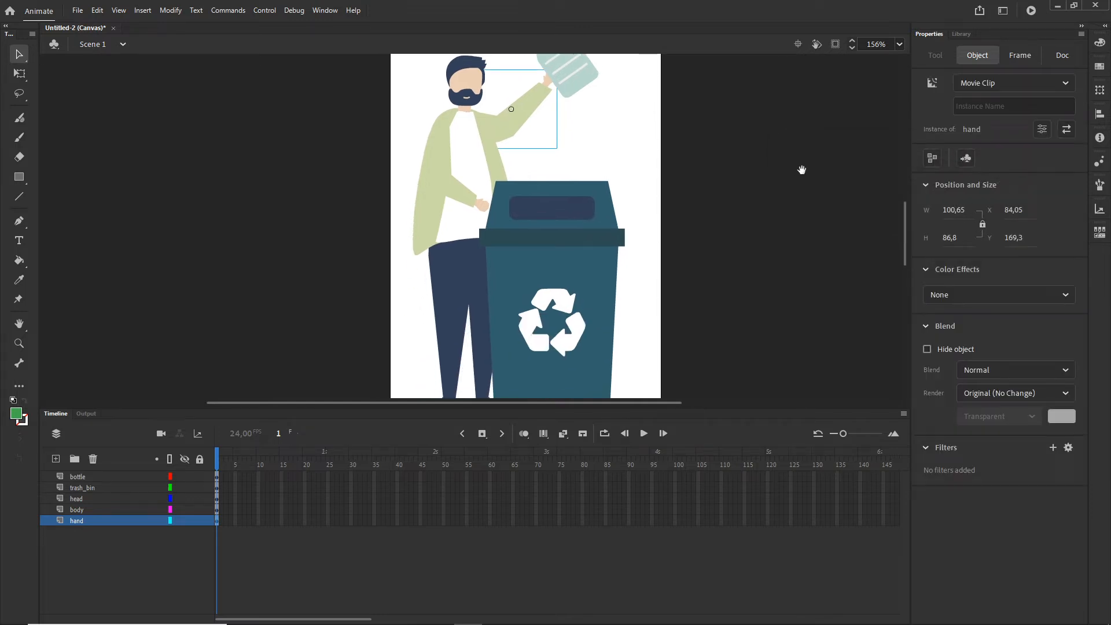
click(600, 284)
key(shift+Right)
key(shift+Right)
key(shift+Right)
key(shift+Right)
key(shift+Right)
key(shift+Right)
key(shift+Right)
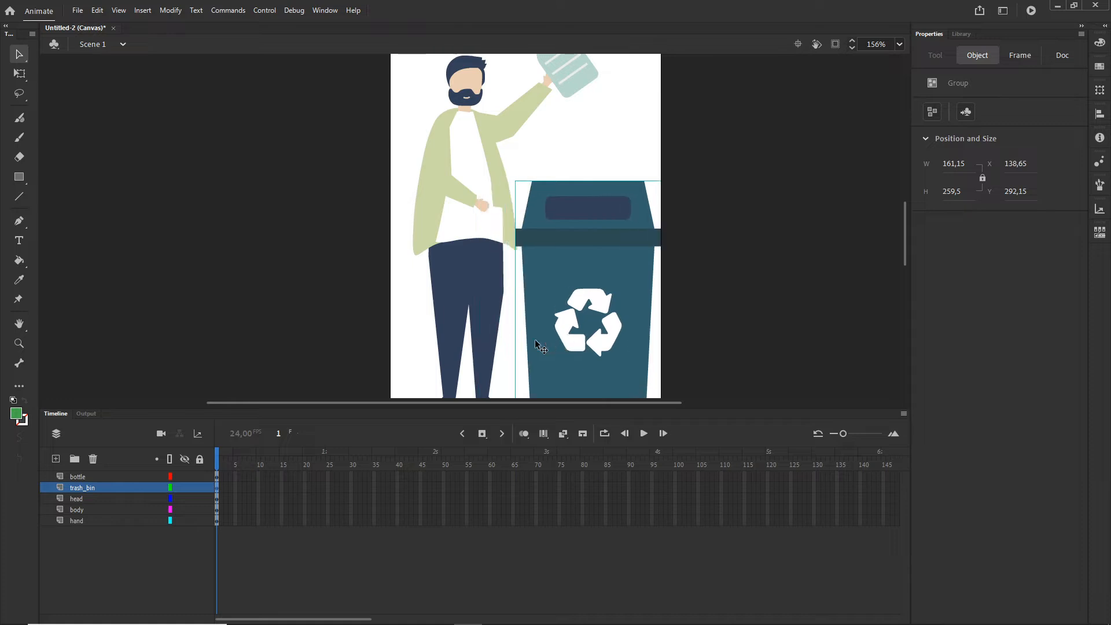
- Clip the content outside the stage so only the part of the artwork within it is displayed
scroll(871, 200, up, 2)
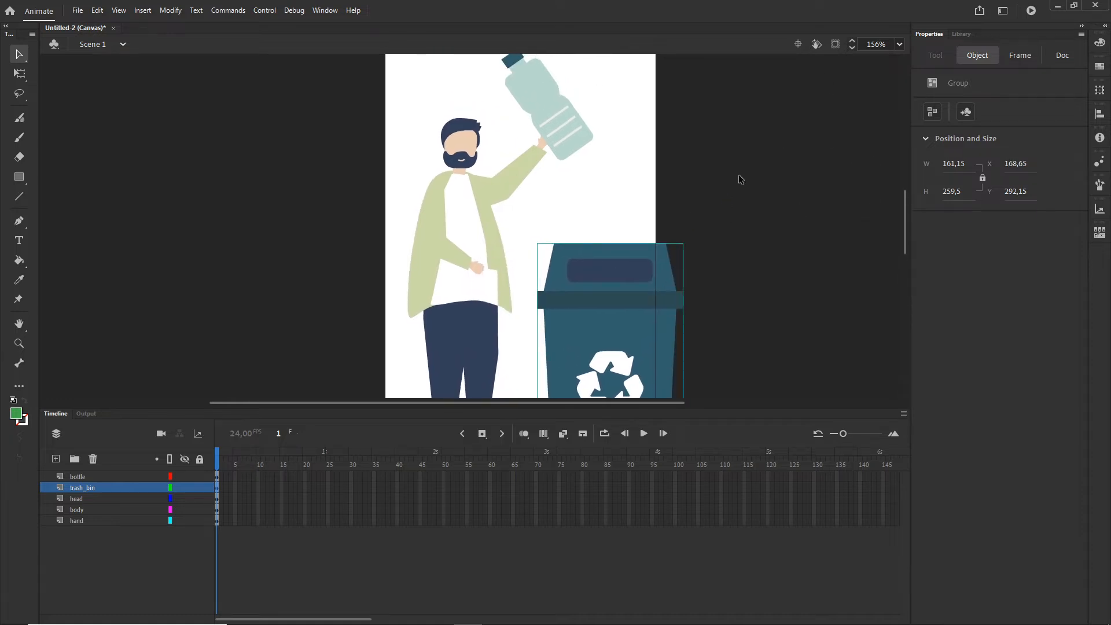
scroll(741, 179, down, 1)
scroll(740, 179, down, 1)
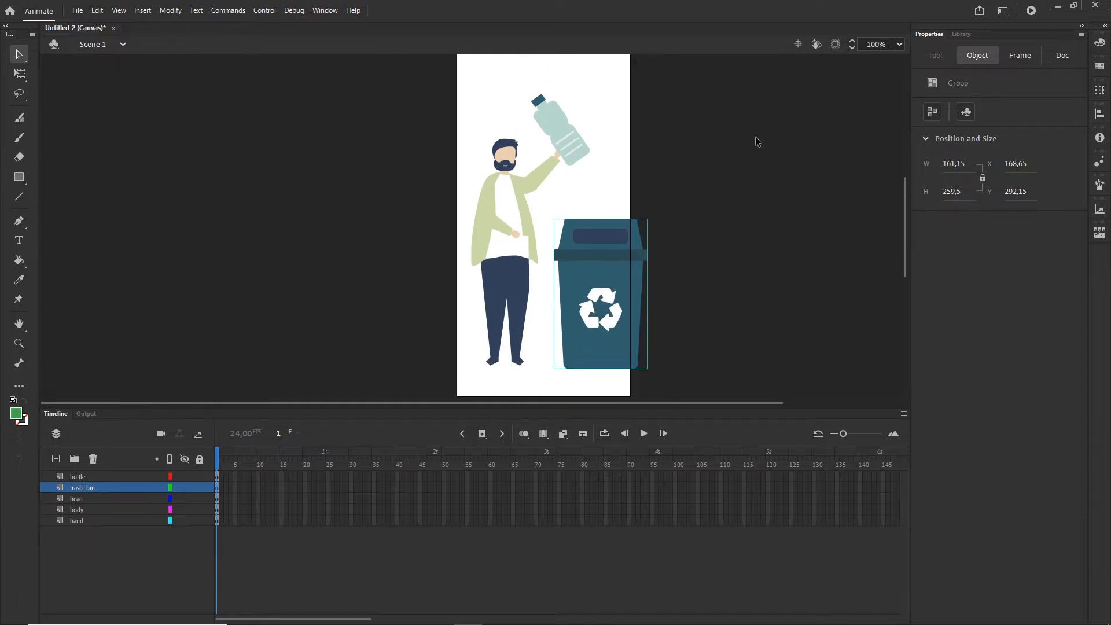
mouse_move(756, 141)
mouse_down()
mouse_move(758, 178)
mouse_move(737, 123)
mouse_move(739, 144)
mouse_up()
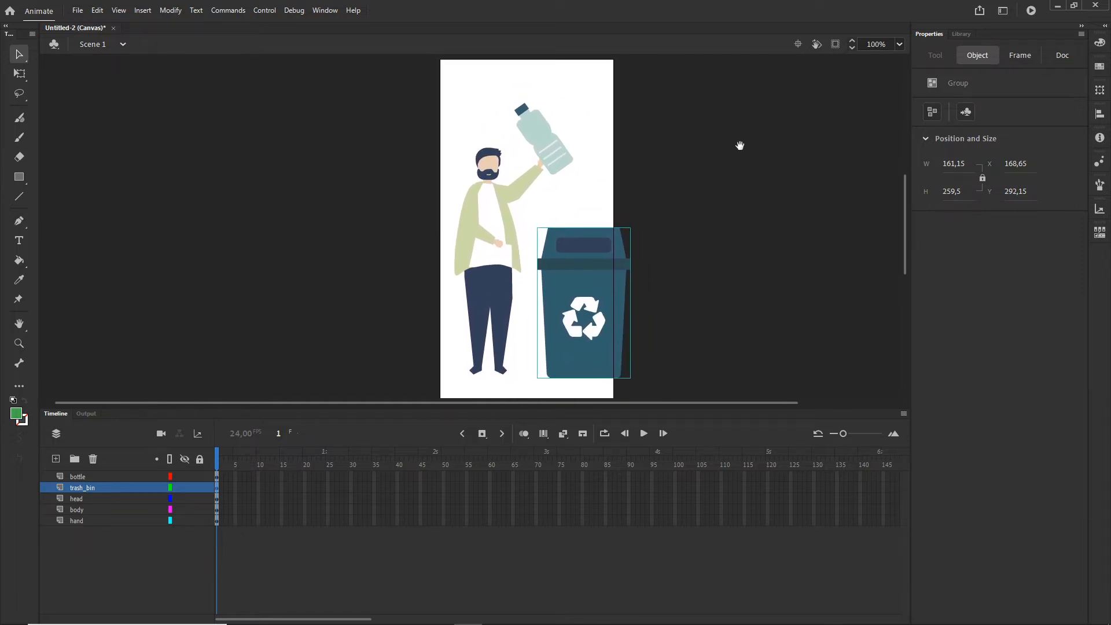
click(836, 45)
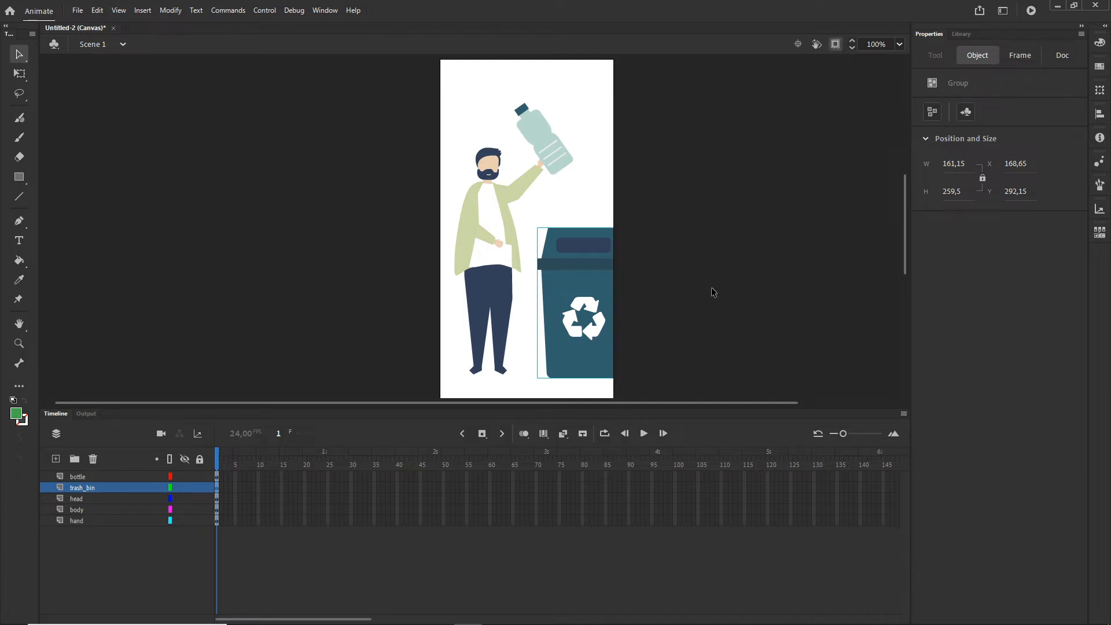
click(682, 355)
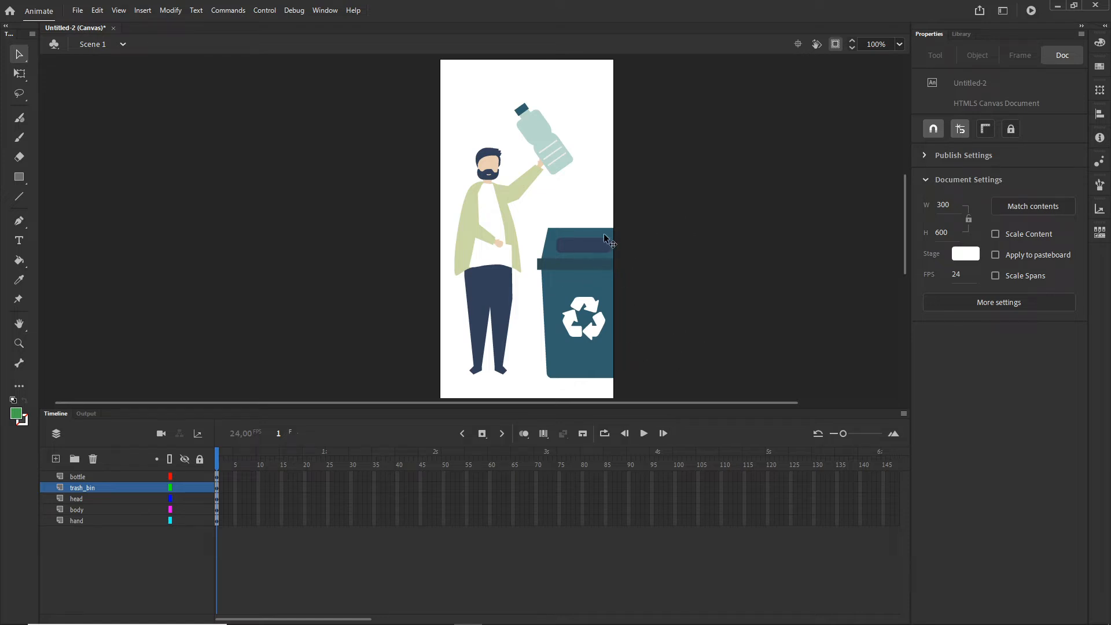
- Move the trash bin slightly back toward the man, to about X 151 and Y 292, and deselect it
click(601, 295)
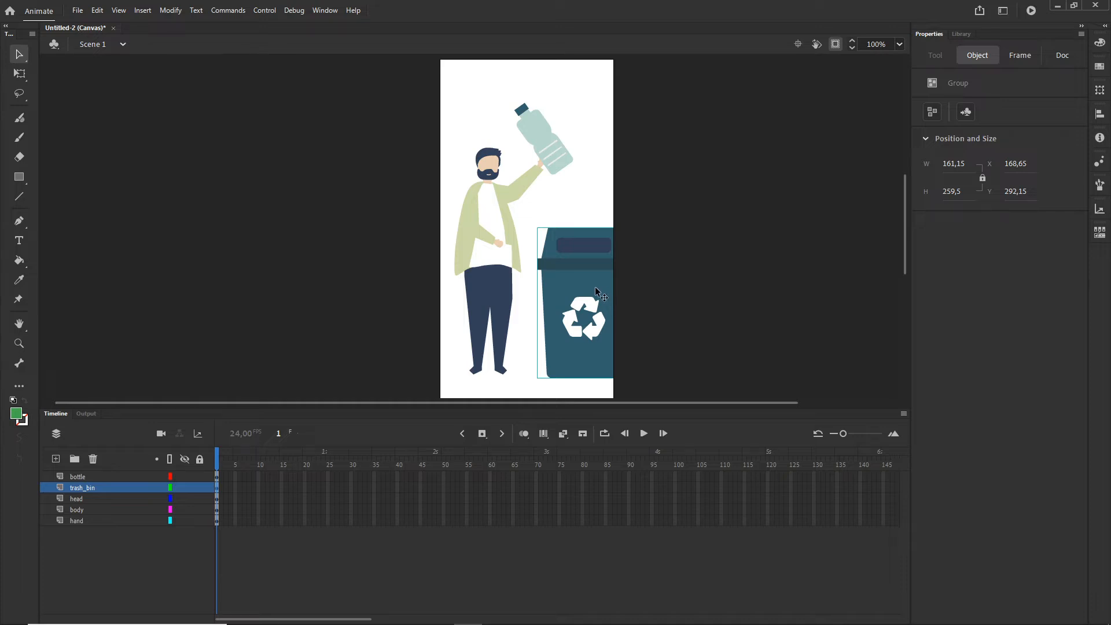
drag(600, 287, 591, 290)
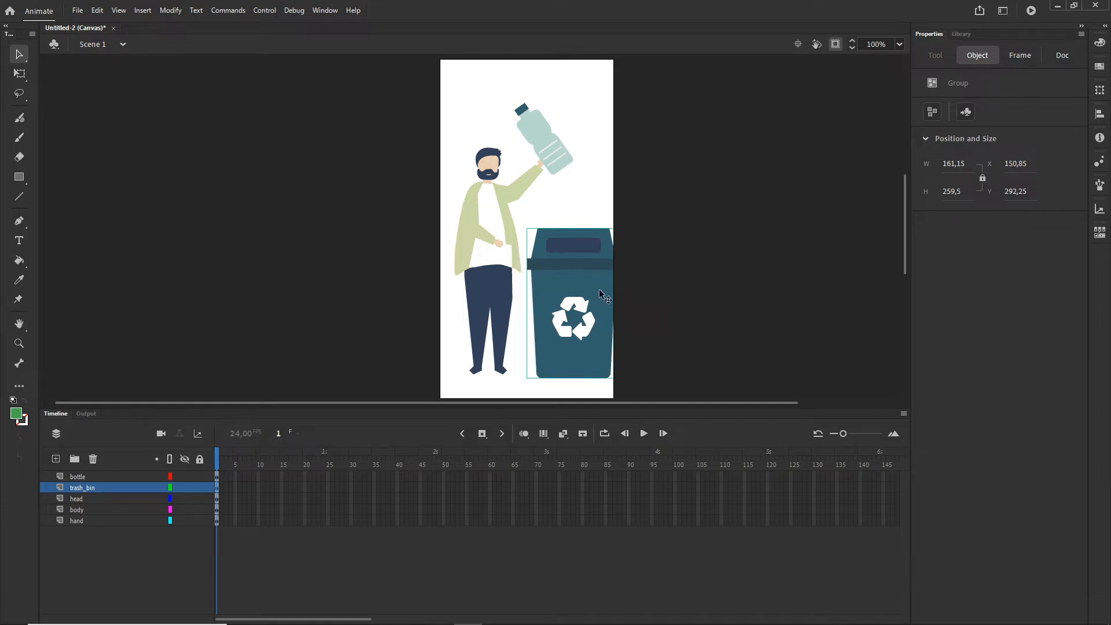
click(697, 290)
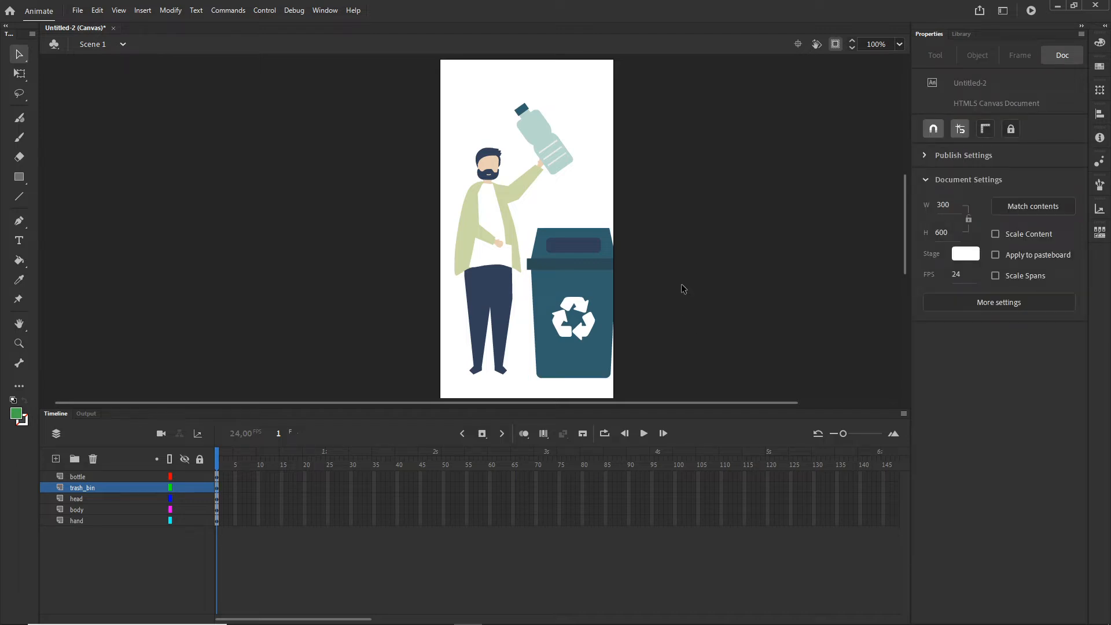
- Select all the artwork on the stage and nudge it left to X 17,3
drag(675, 79, 389, 380)
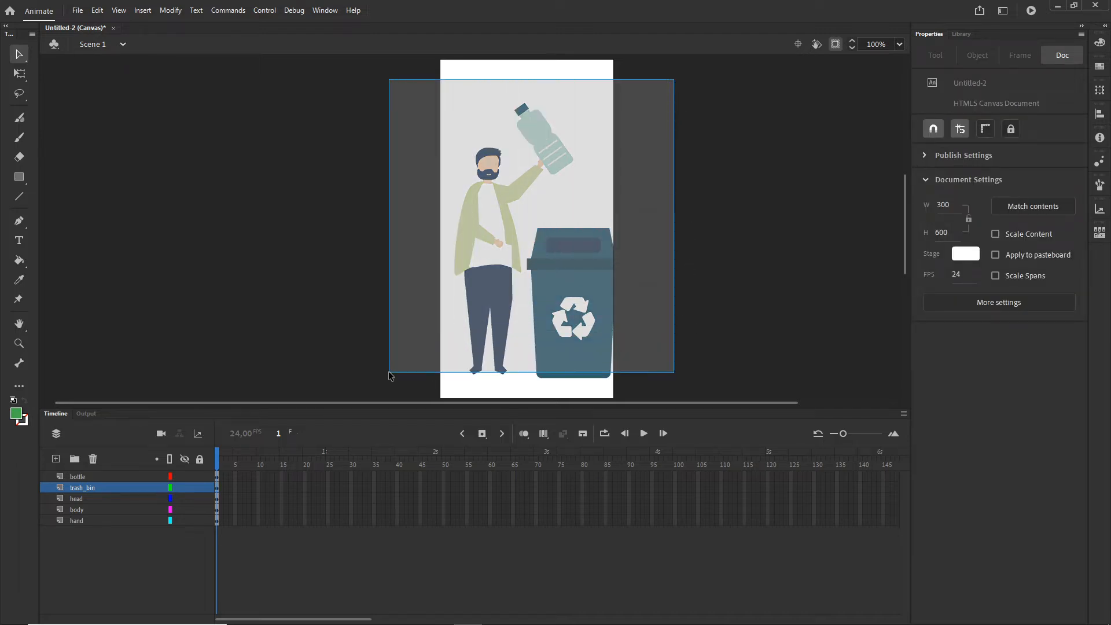
key(Left)
key(Left)
key(Left)
key(Left)
key(Left)
key(Left)
key(Left)
key(Left)
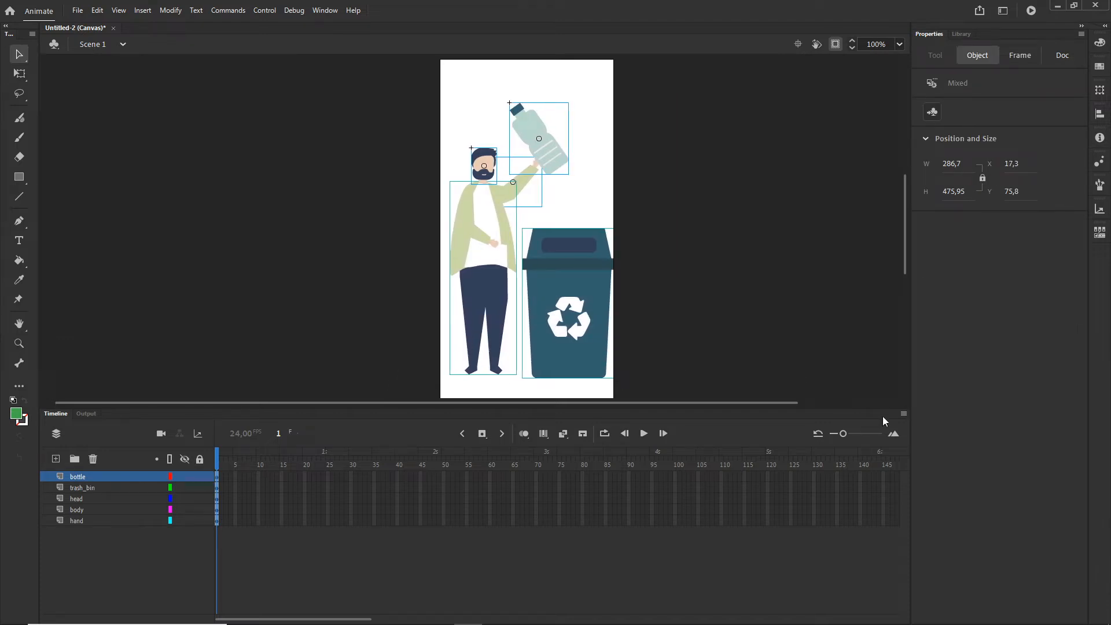
- Scale the whole artwork down to about 278,65 × 462,8, position it at X 19,25 and Y 91,3, and deselect it
key(q)
mouse_move(615, 380)
mouse_down()
mouse_move(623, 389)
mouse_move(613, 374)
mouse_up()
key(Down)
key(Down)
key(Down)
key(Down)
key(Down)
key(Down)
key(Down)
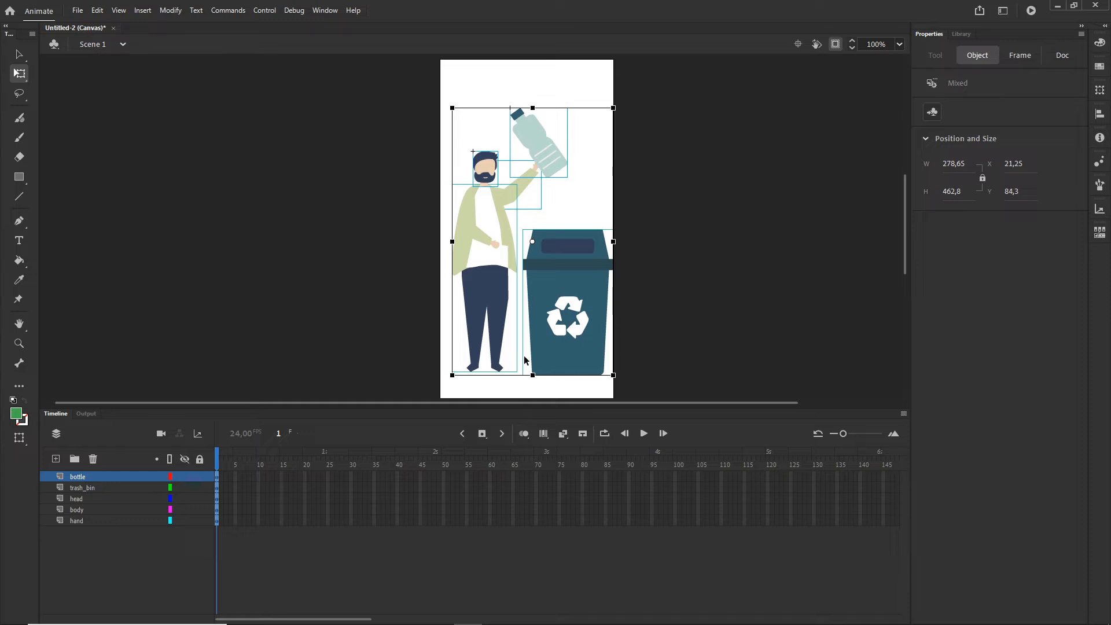
key(Left)
key(Left)
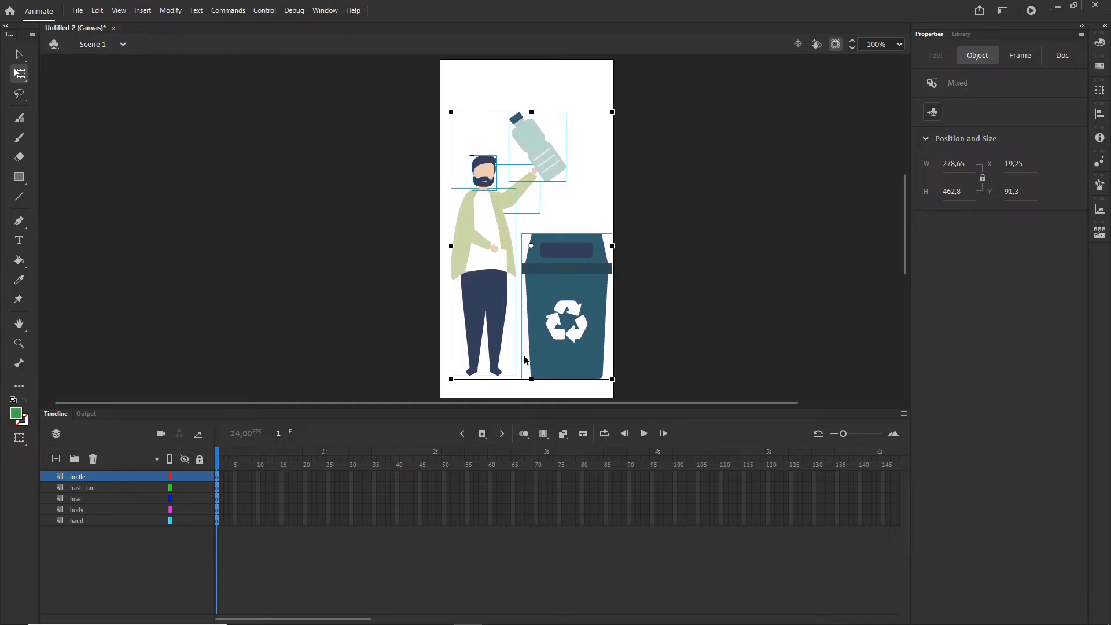
click(720, 278)
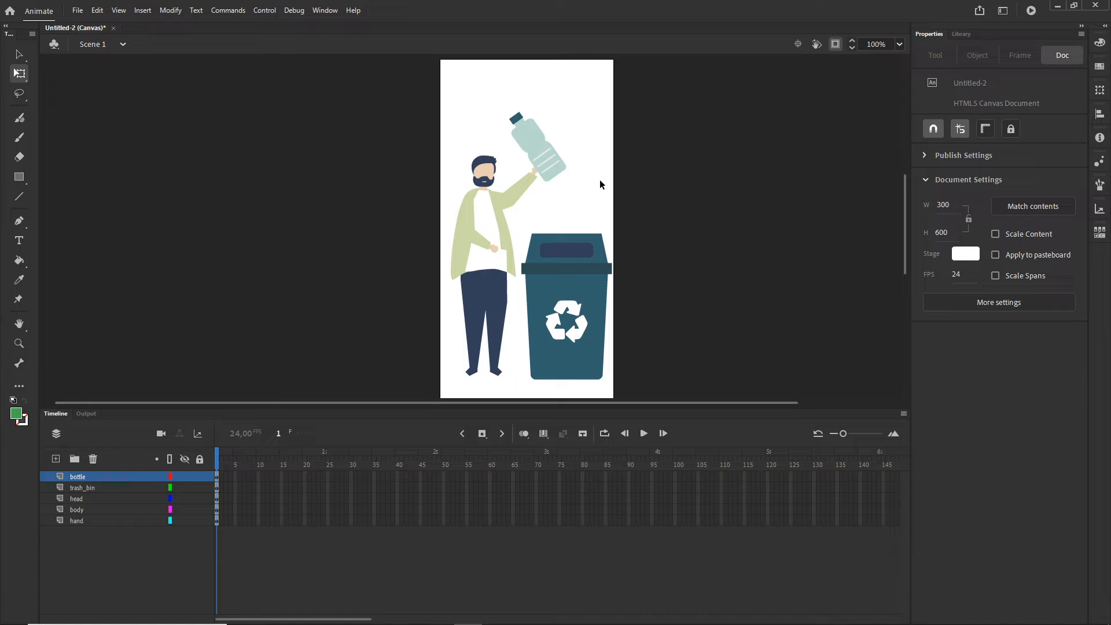
- Move the transformation point of the raised-arm hand symbol to the man's shoulder
scroll(551, 184, up, 5)
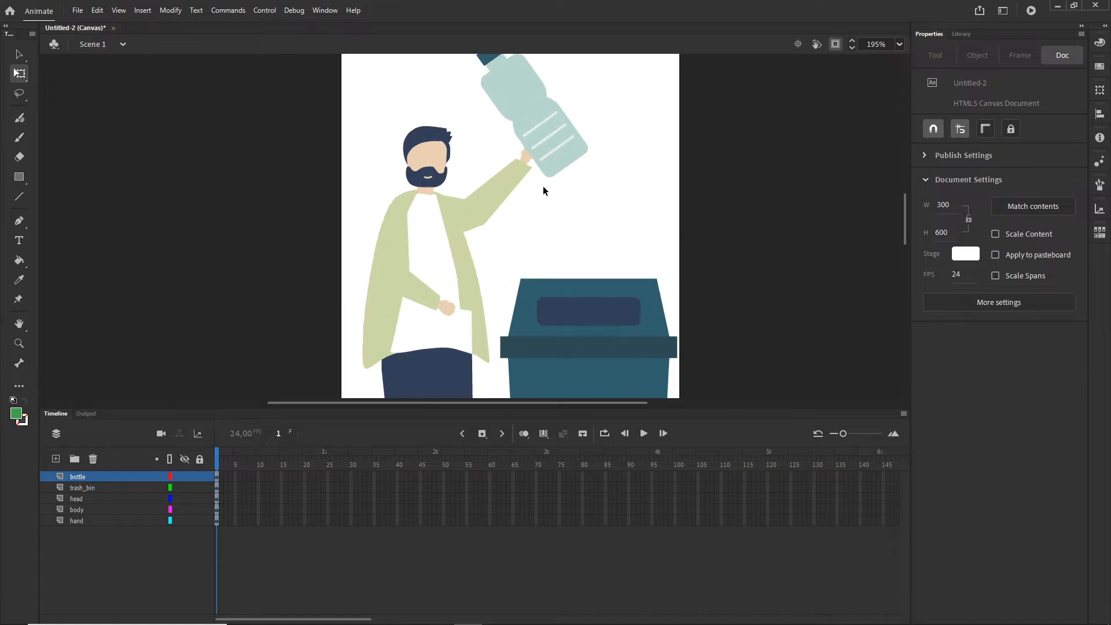
click(495, 203)
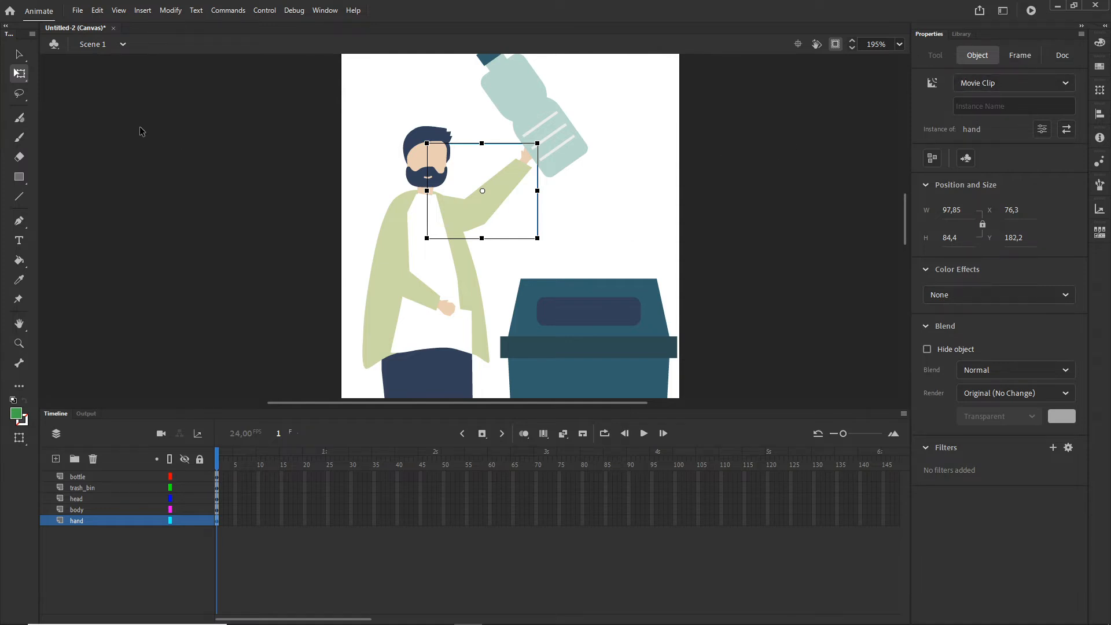
click(26, 80)
click(66, 80)
drag(483, 191, 445, 211)
- Rotate the raised arm around the shoulder until it points slightly higher, with its bounds at about X 72,75 and Y 182,35
drag(540, 144, 524, 170)
scroll(589, 189, down, 1)
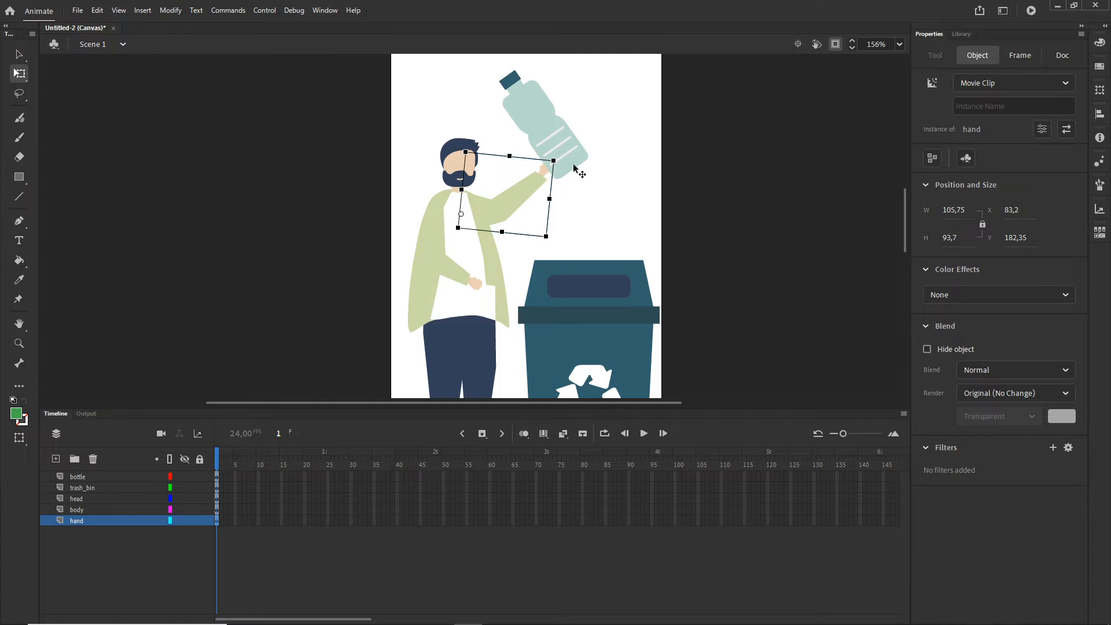
drag(559, 162, 549, 149)
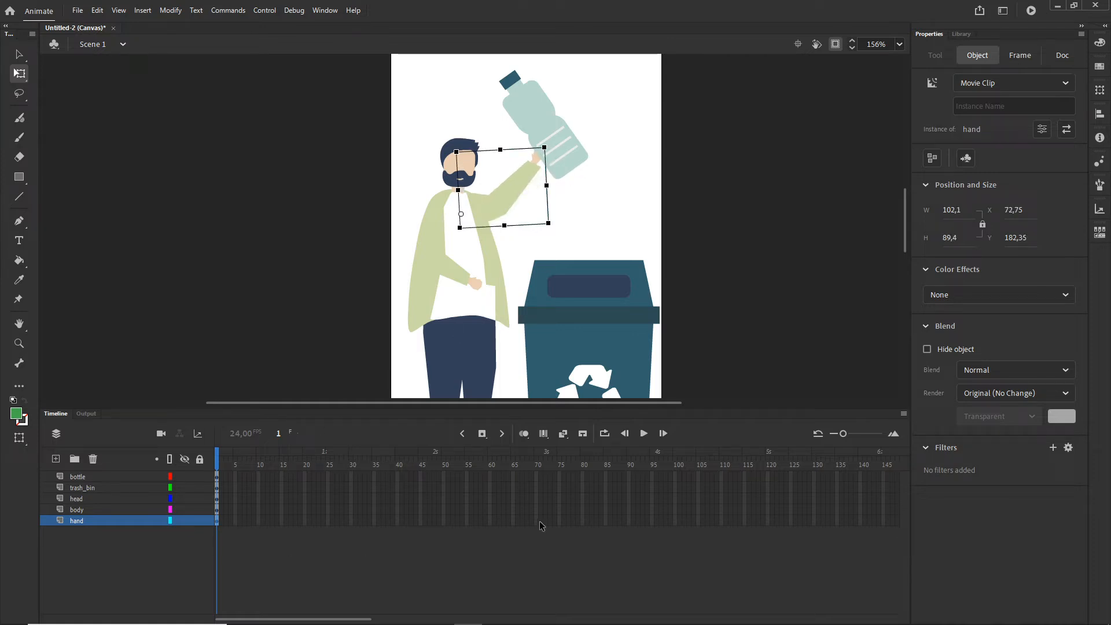
- Extend all five layers to frame 100 by inserting frames
click(674, 522)
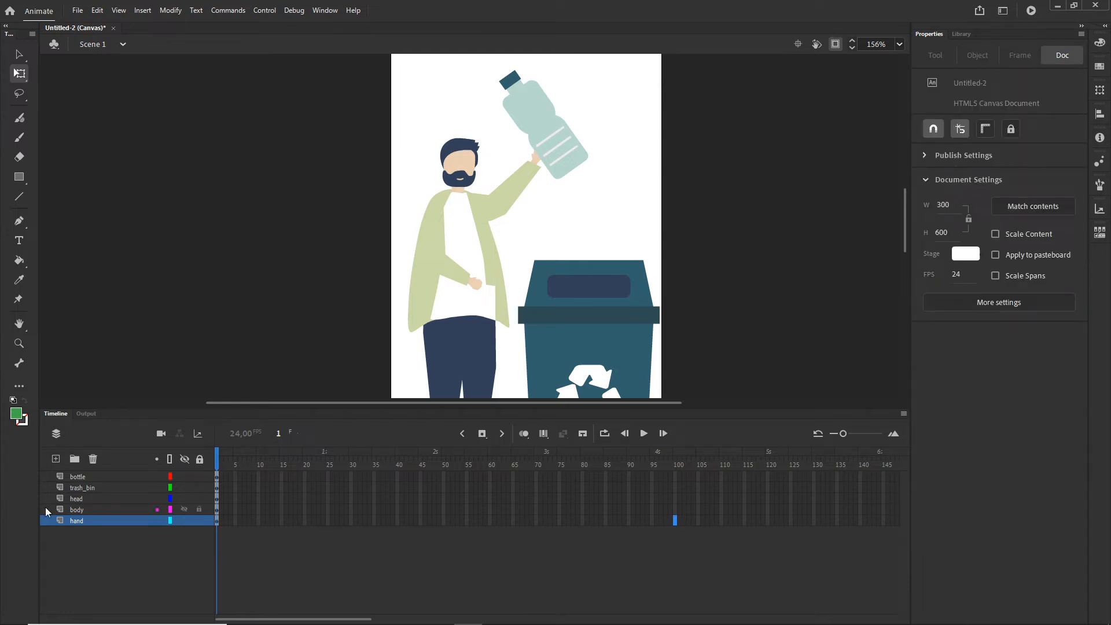
shift+click(676, 475)
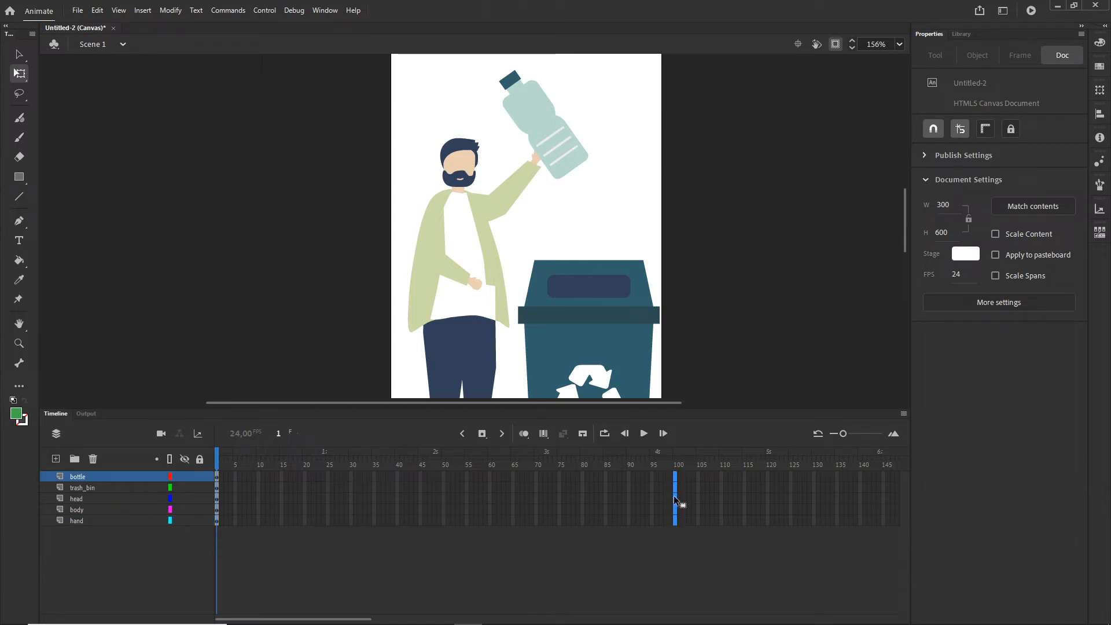
right_click(675, 490)
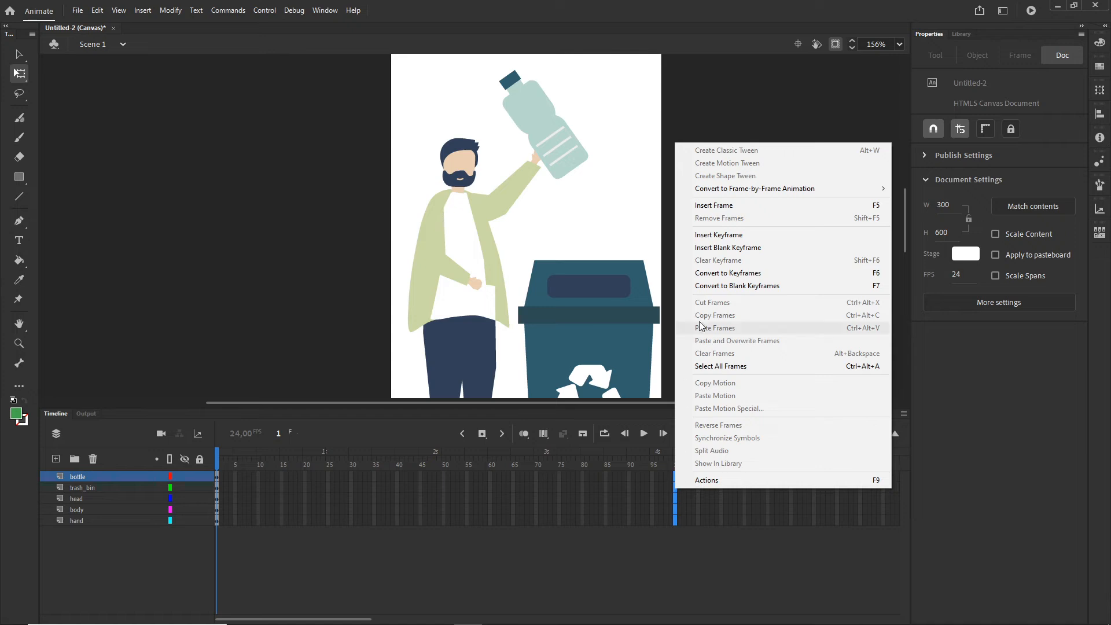
click(717, 205)
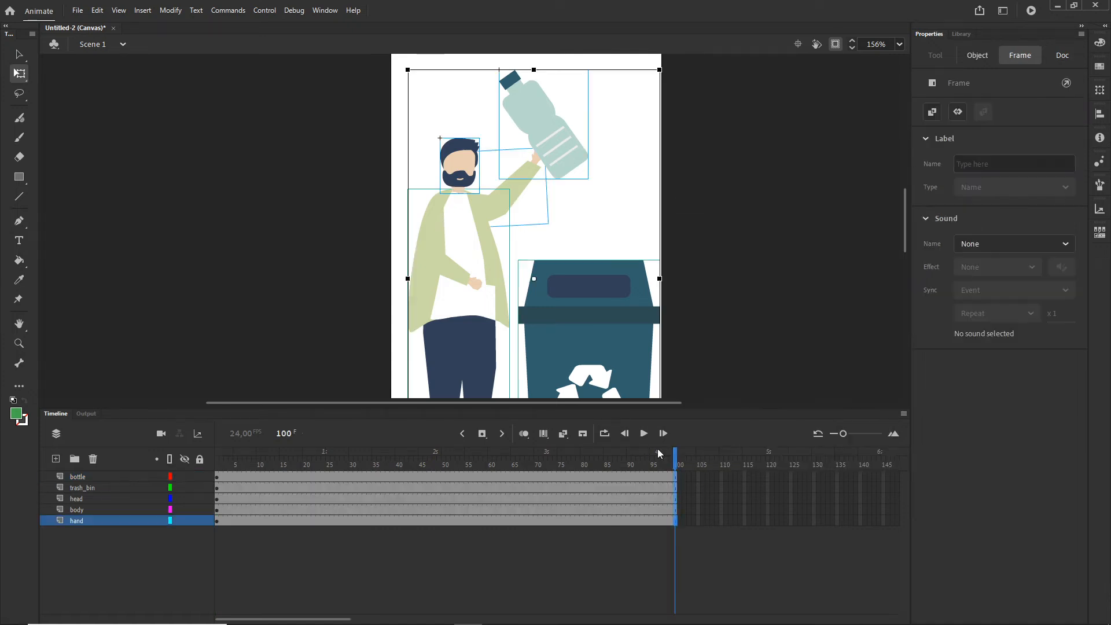
- Add keyframes to the hand layer at frames 14 and 24
drag(657, 449, 180, 461)
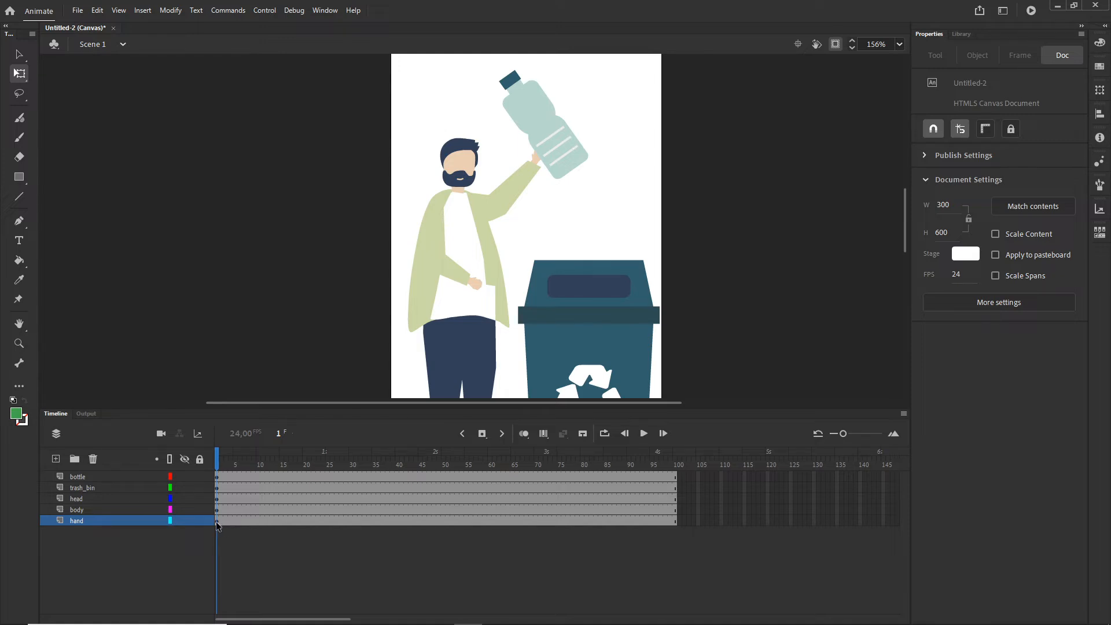
click(272, 521)
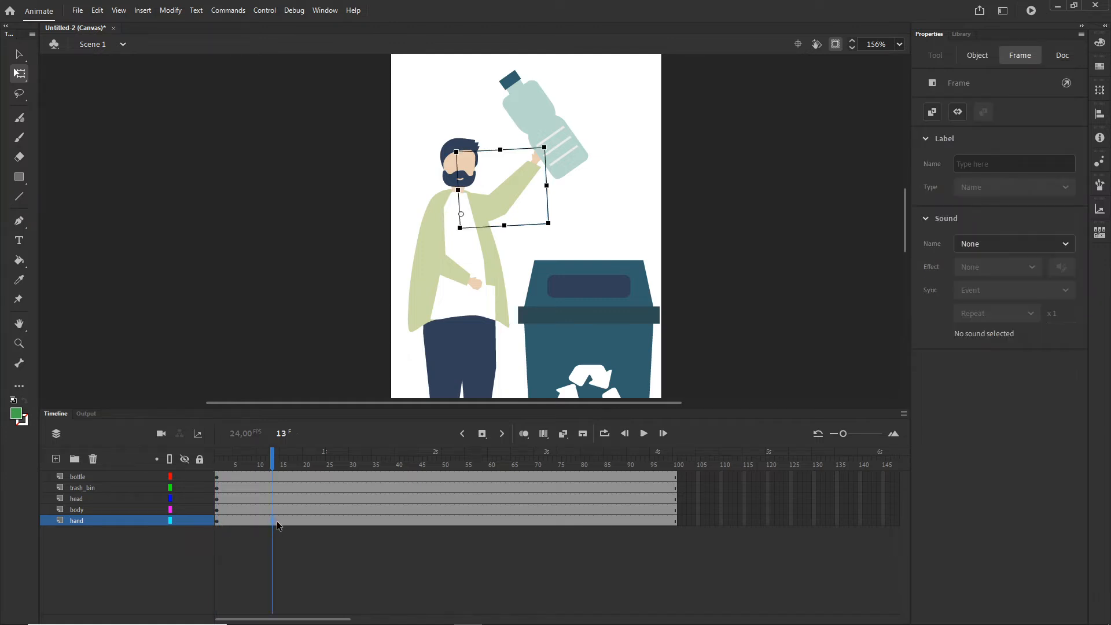
click(277, 521)
mouse_move(277, 461)
mouse_down()
mouse_move(218, 462)
mouse_move(276, 465)
mouse_up()
click(319, 531)
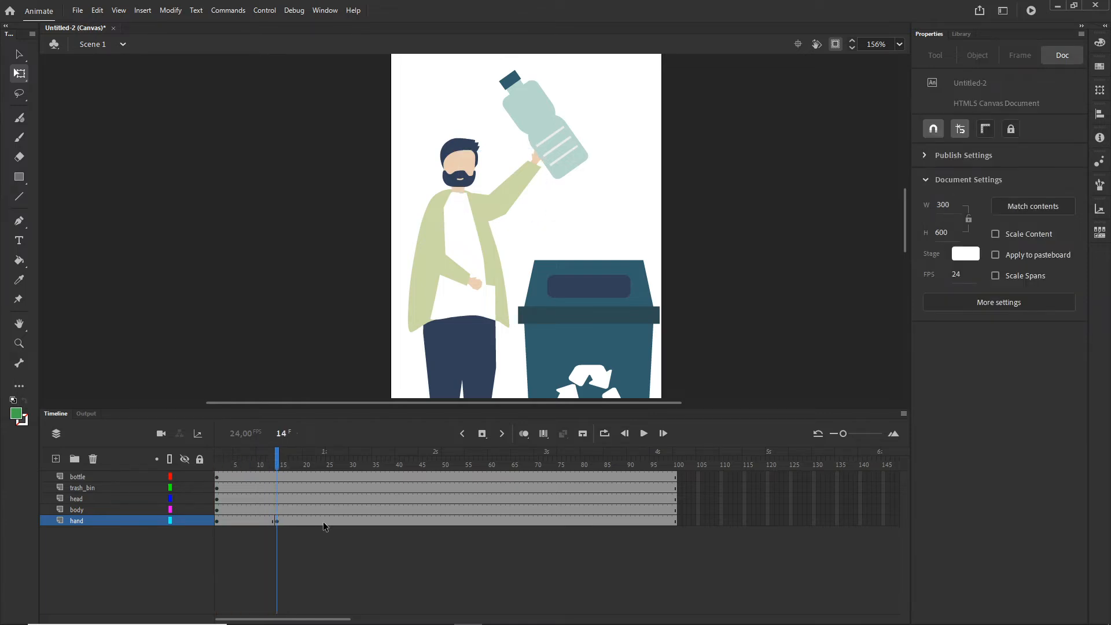
click(323, 520)
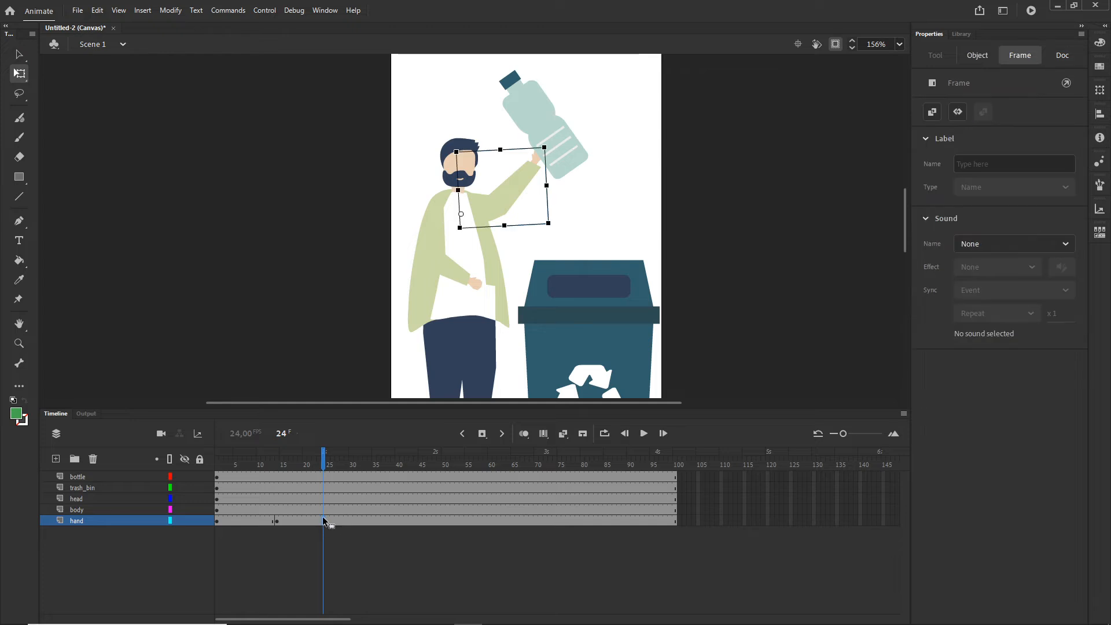
right_click(322, 518)
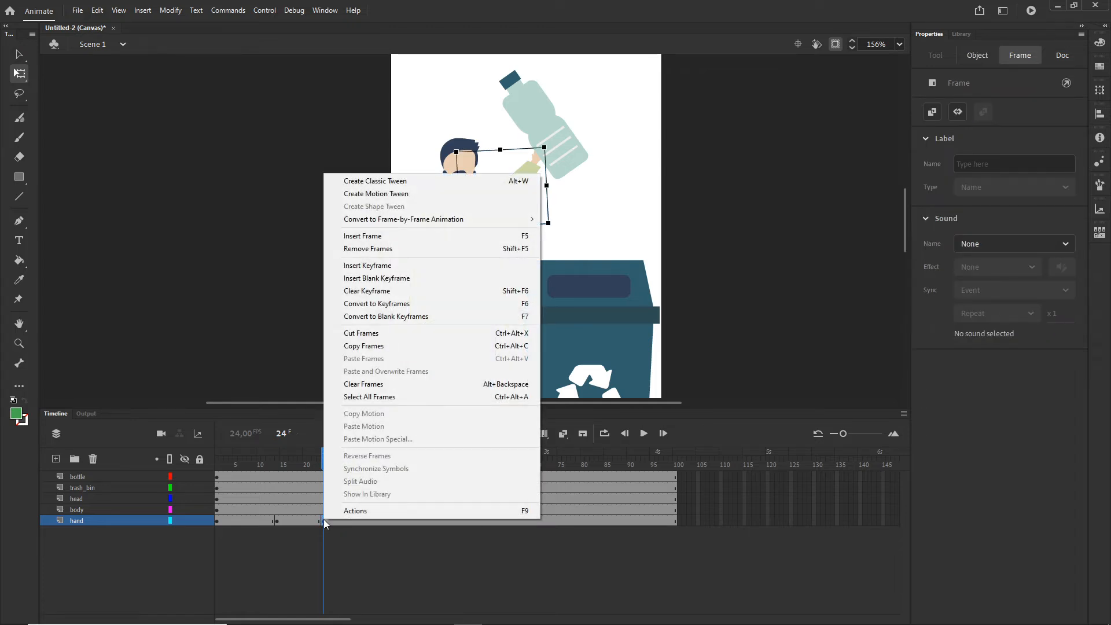
click(293, 553)
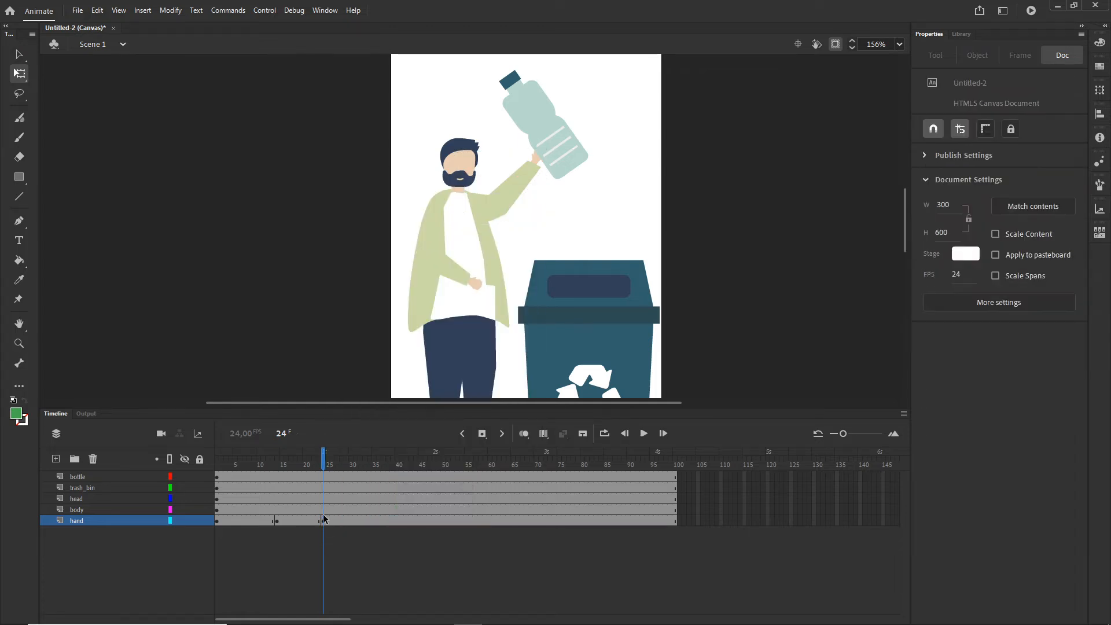
- Rotate the arm down toward the trash bin at frame 24 and create a classic tween between frames 14 and 24
click(501, 204)
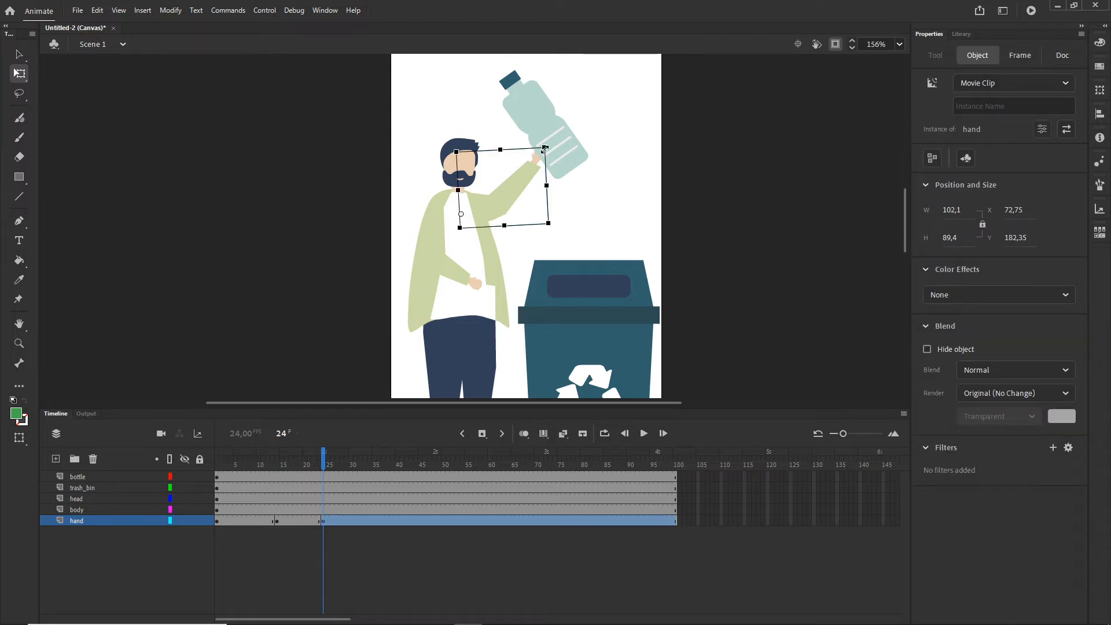
drag(556, 146, 568, 201)
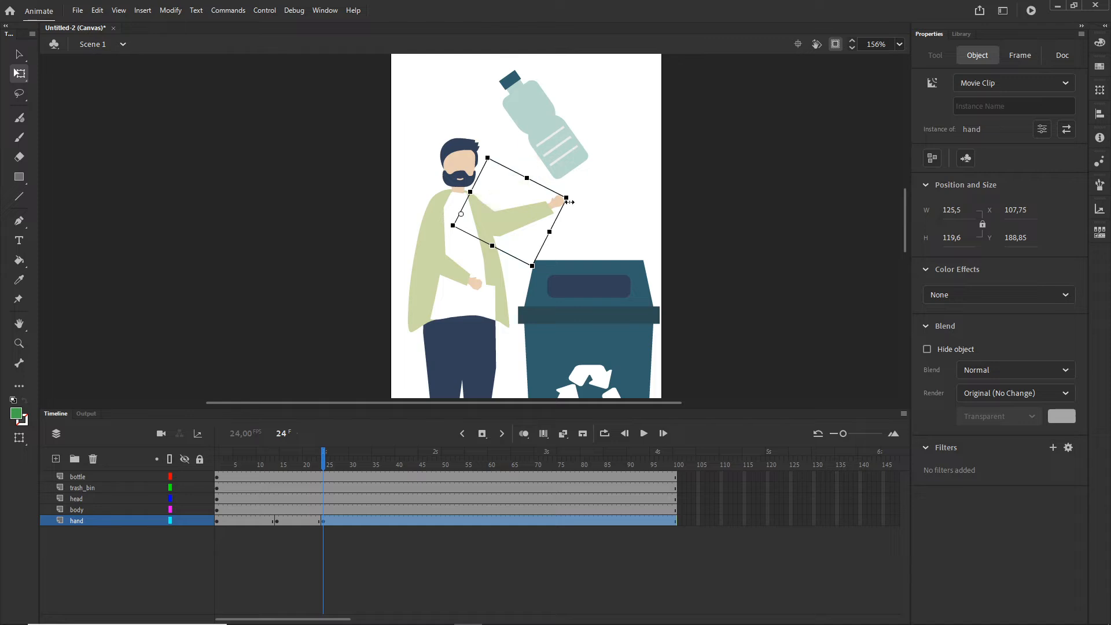
click(305, 523)
right_click(304, 522)
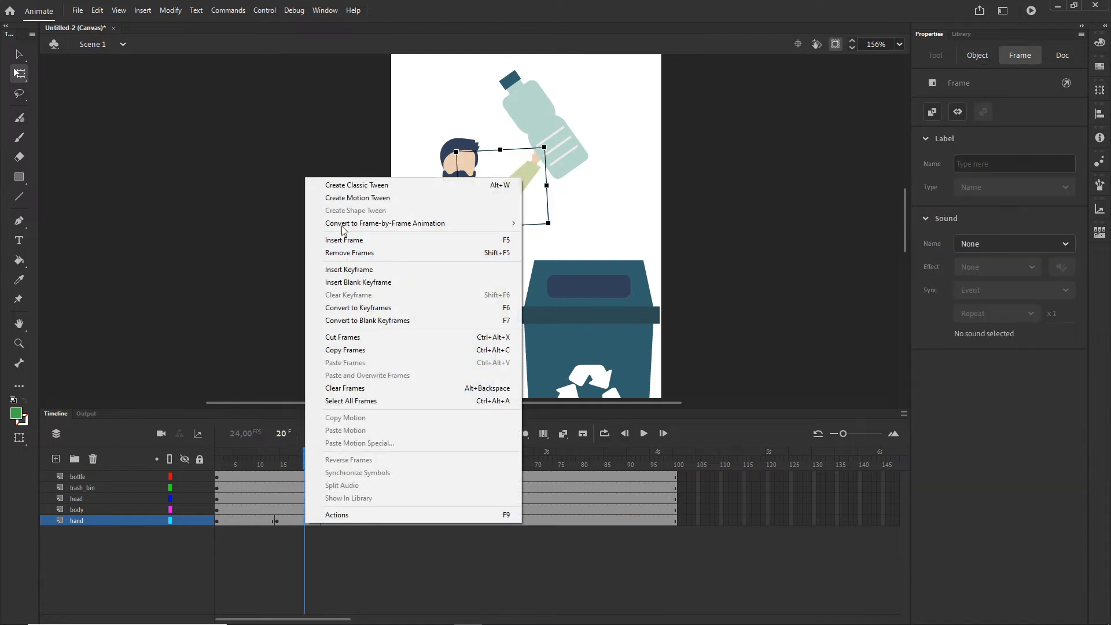
click(340, 185)
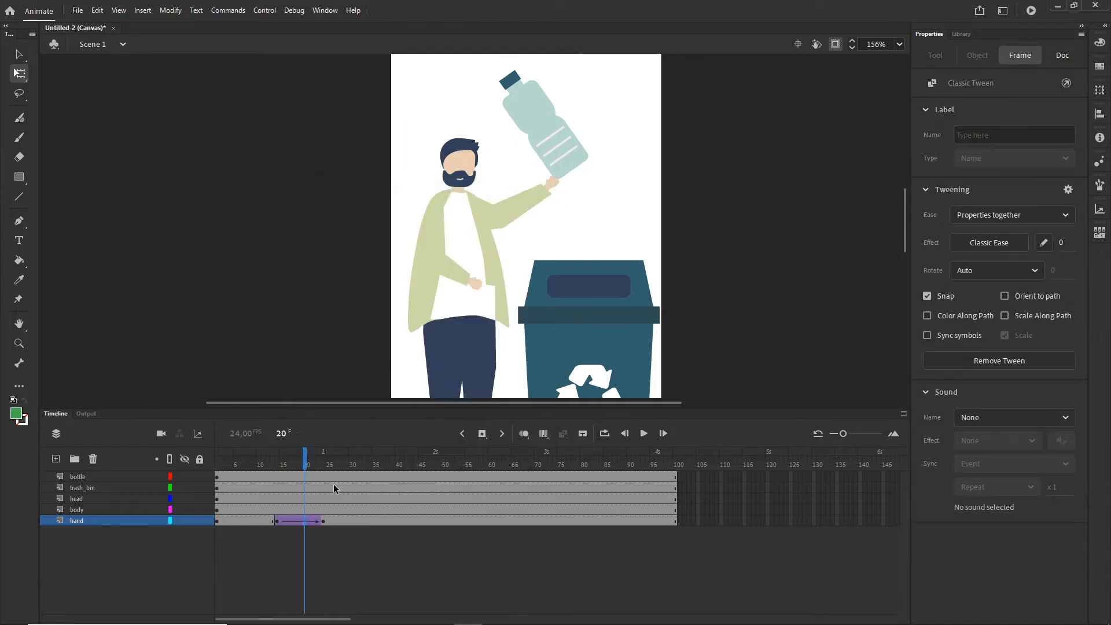
- Add keyframes to the bottle layer at frames 14 and 30
click(277, 463)
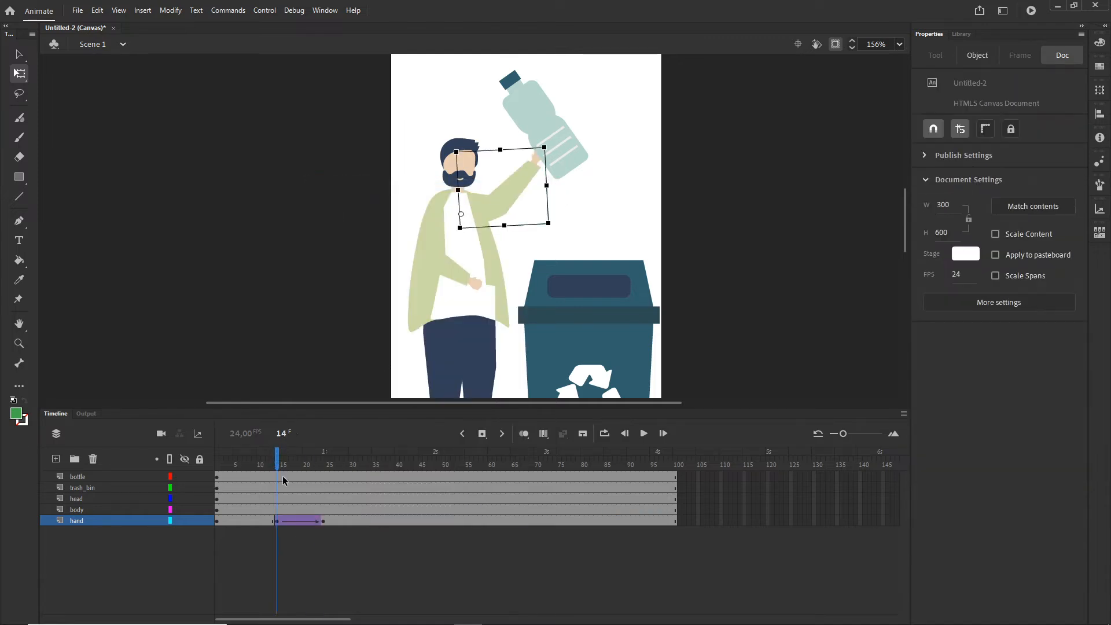
click(80, 477)
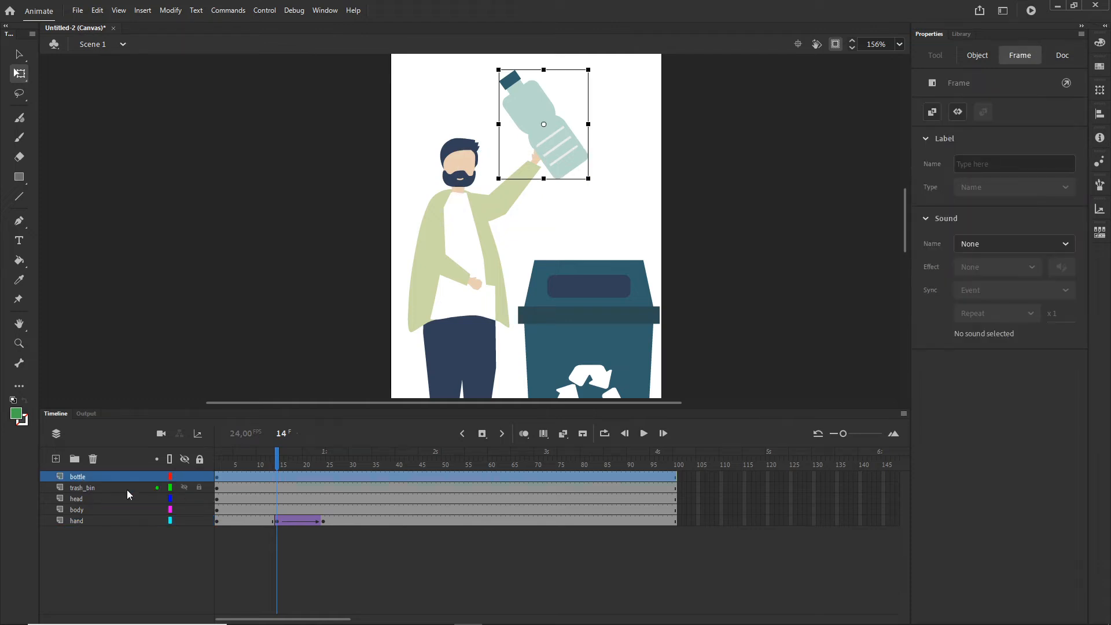
click(276, 475)
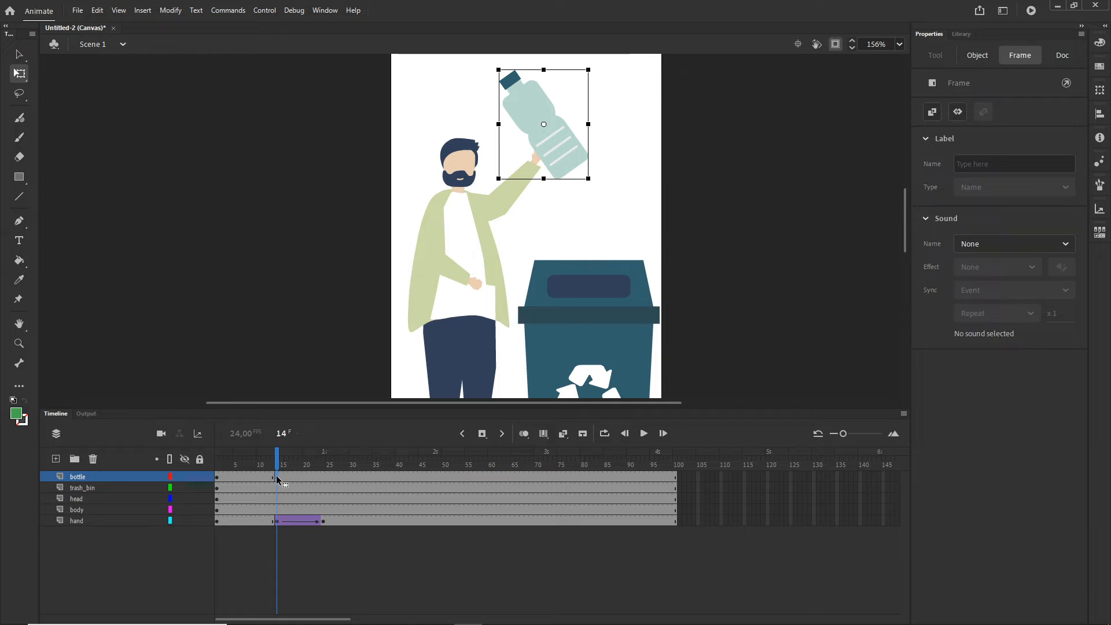
key(F6)
click(350, 475)
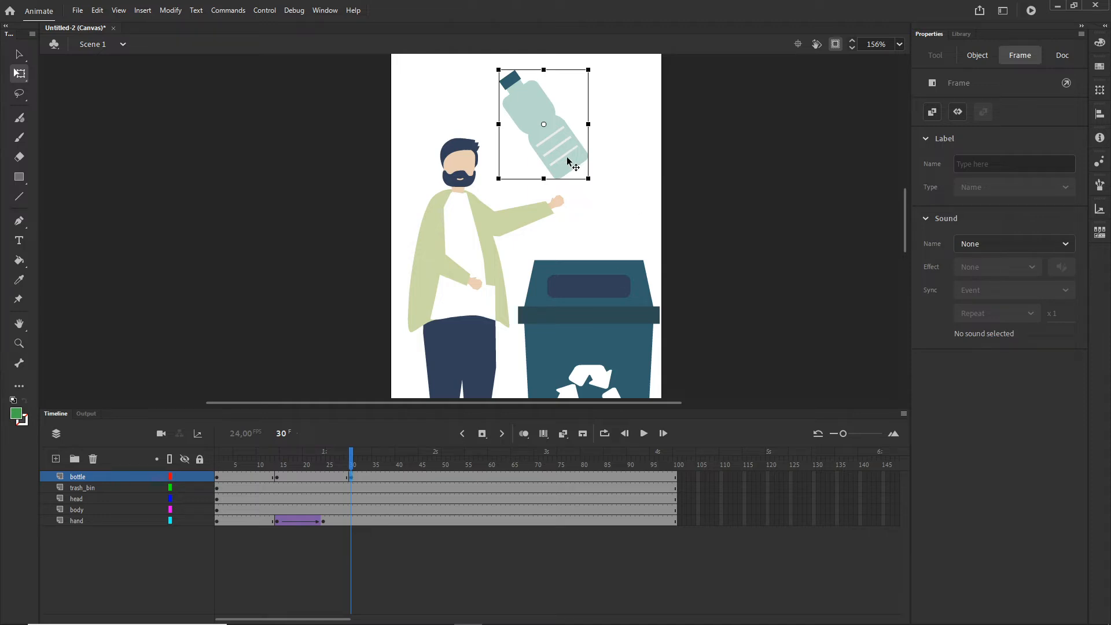
- Place the bottle over the trash bin at frame 30, rotated slightly more upright, and create a classic tween from frame 14
drag(572, 162, 630, 394)
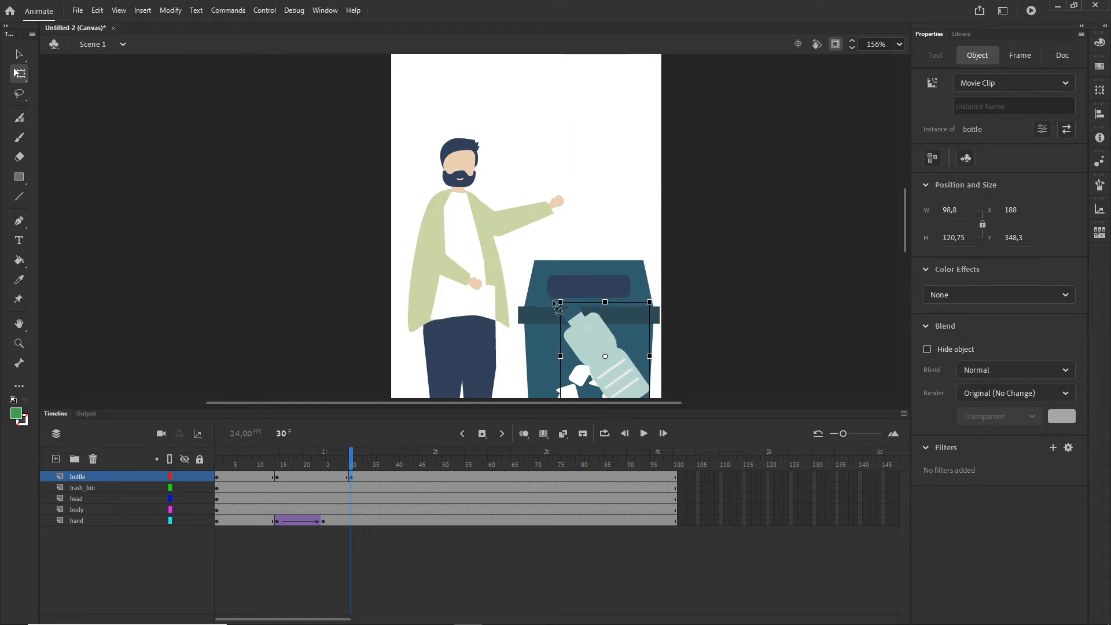
drag(555, 302, 566, 290)
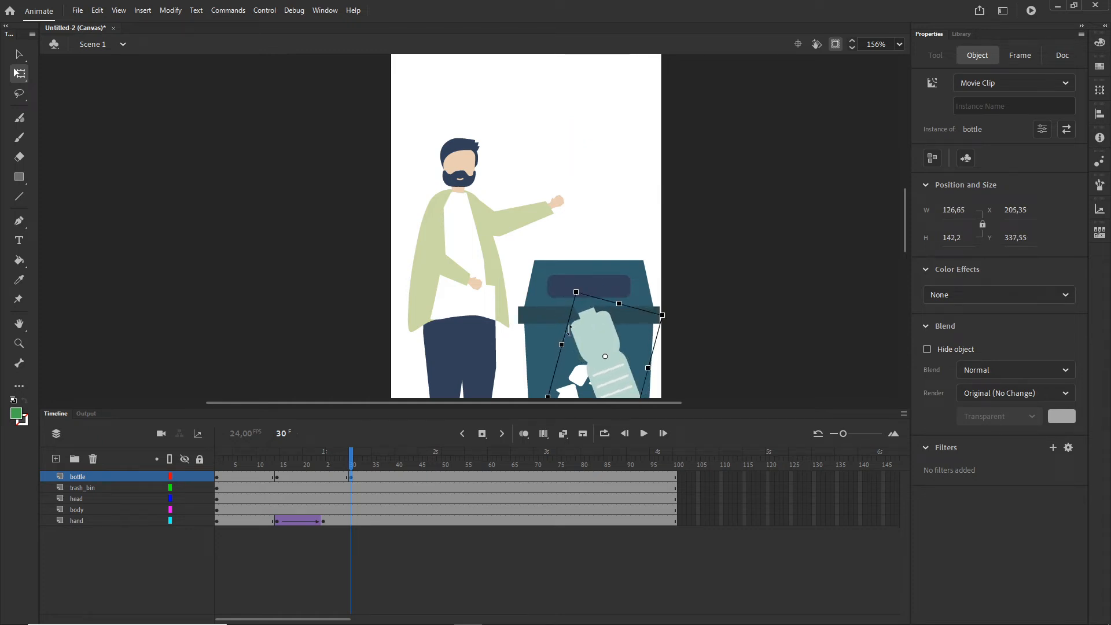
click(309, 477)
right_click(309, 477)
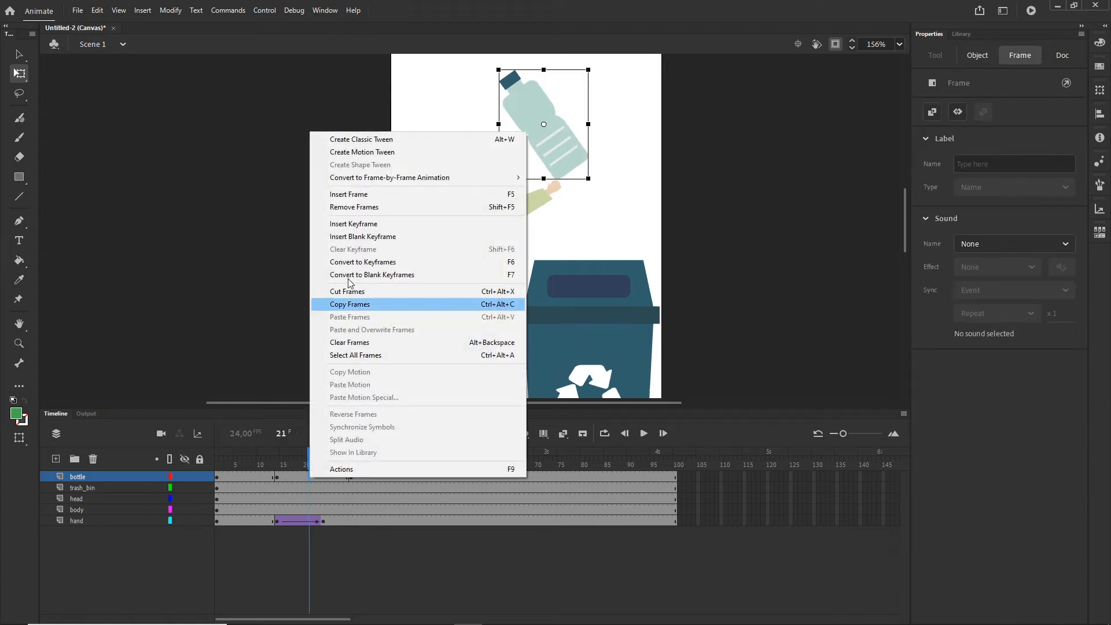
click(347, 140)
drag(316, 452, 299, 485)
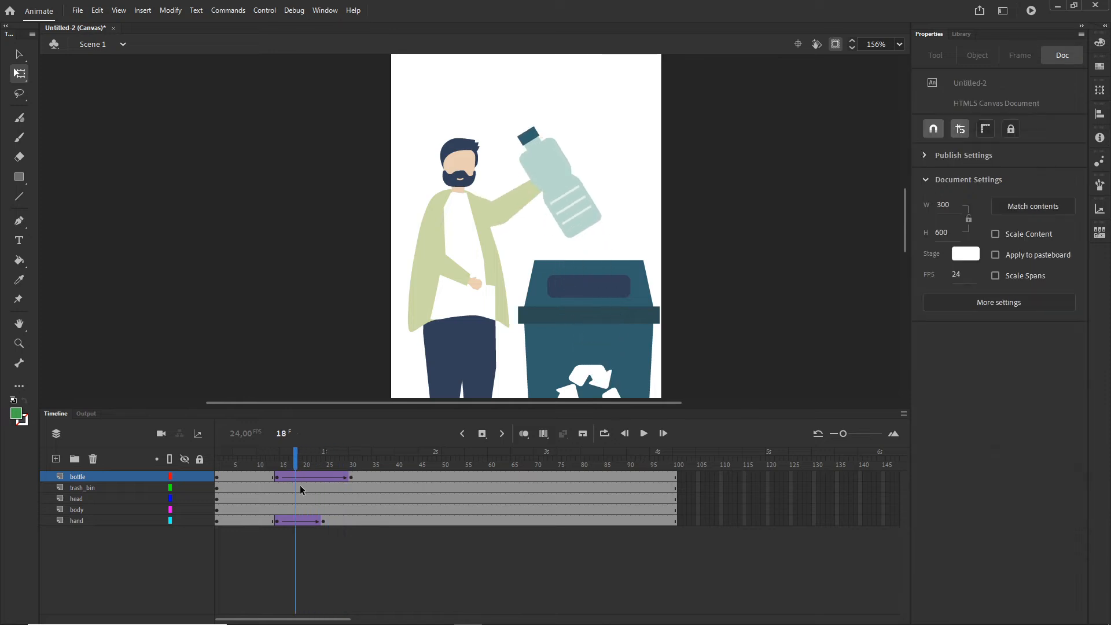
click(278, 521)
key(ctrl+a)
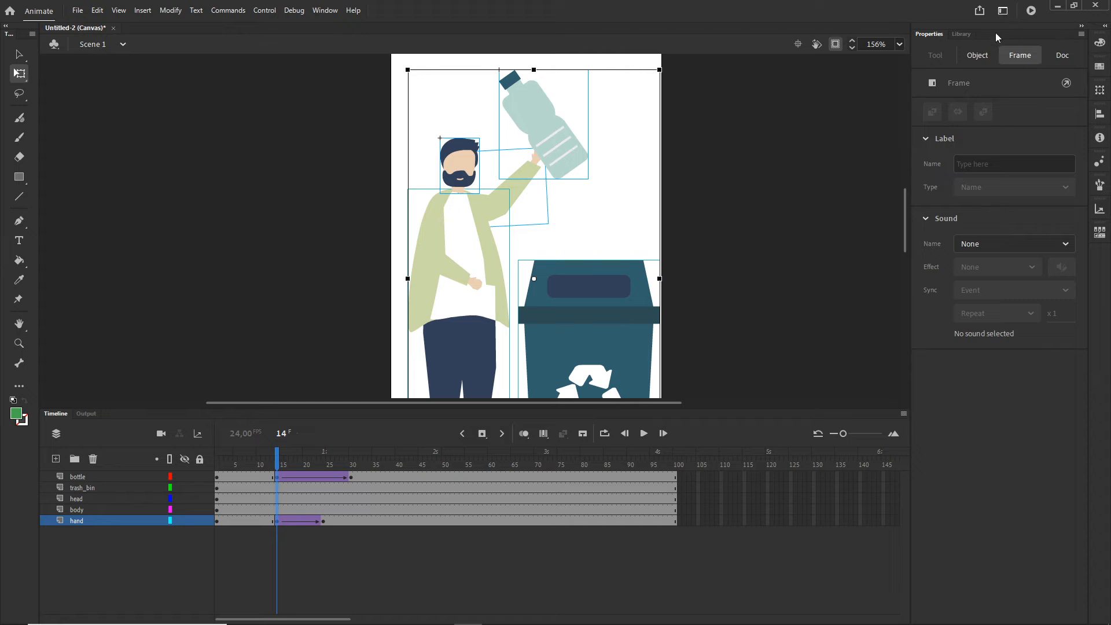
click(374, 572)
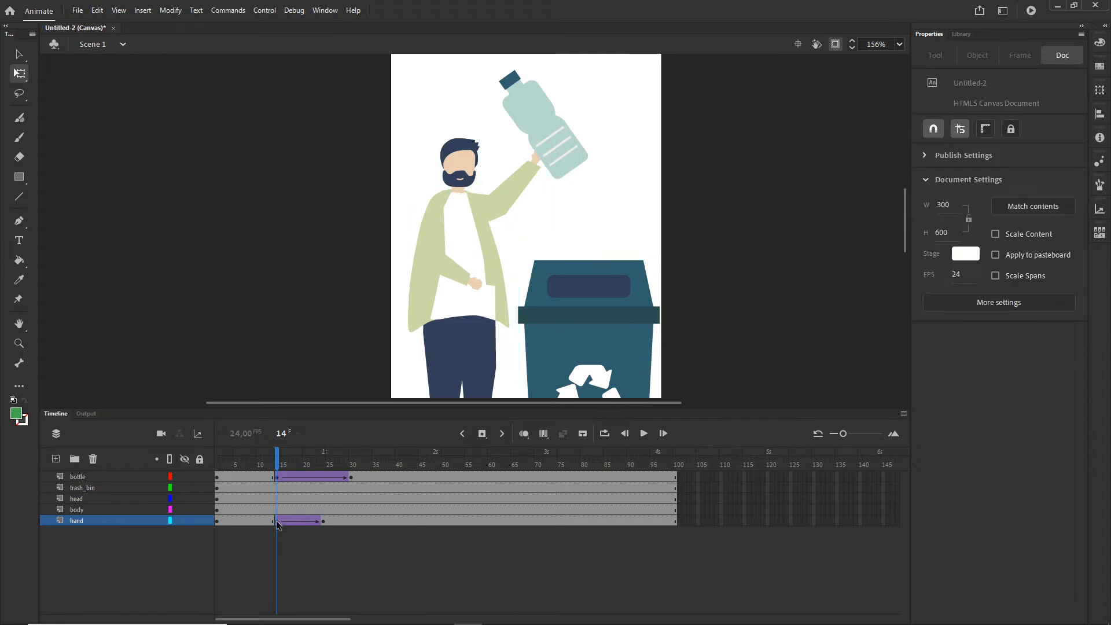
- Apply the Quad Ease-In-Out effect to the hand layer's tween starting at frame 14
click(277, 523)
click(981, 243)
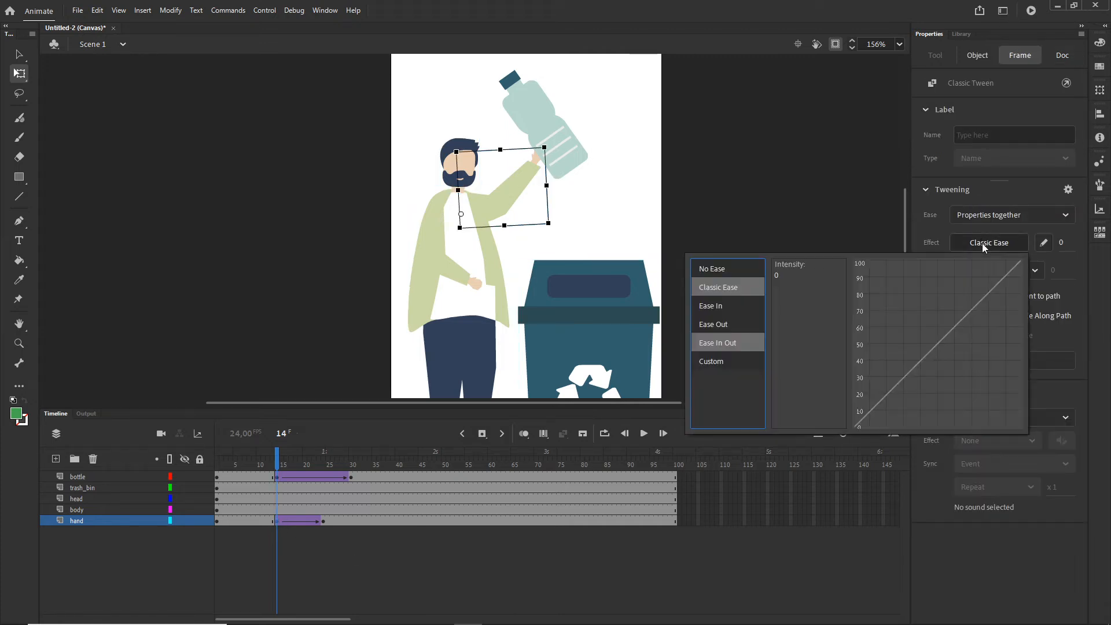
click(717, 343)
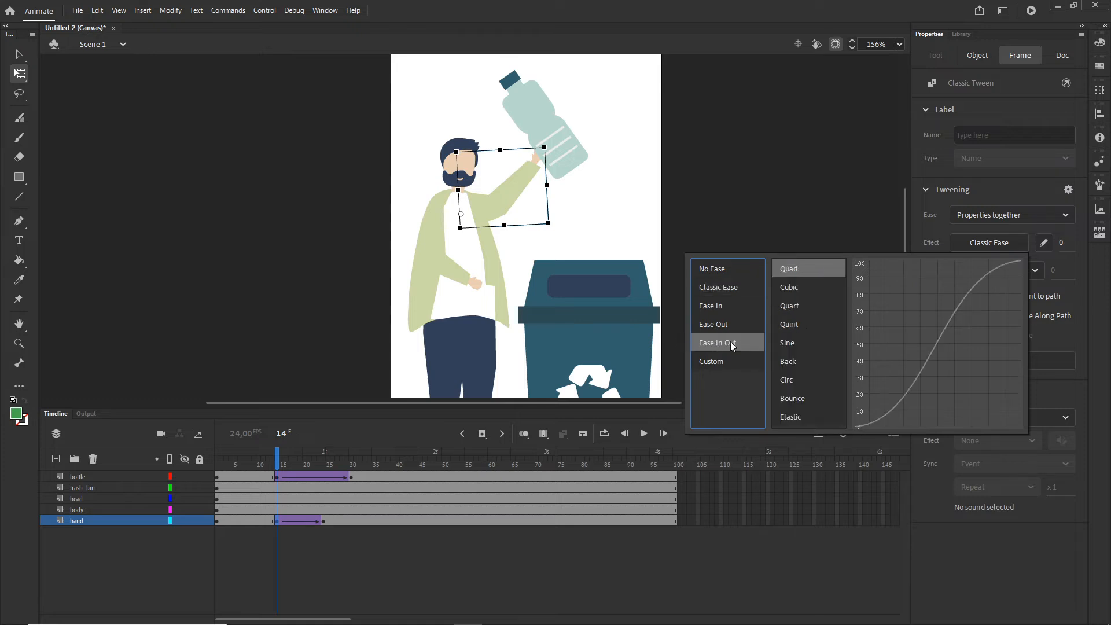
double_click(790, 268)
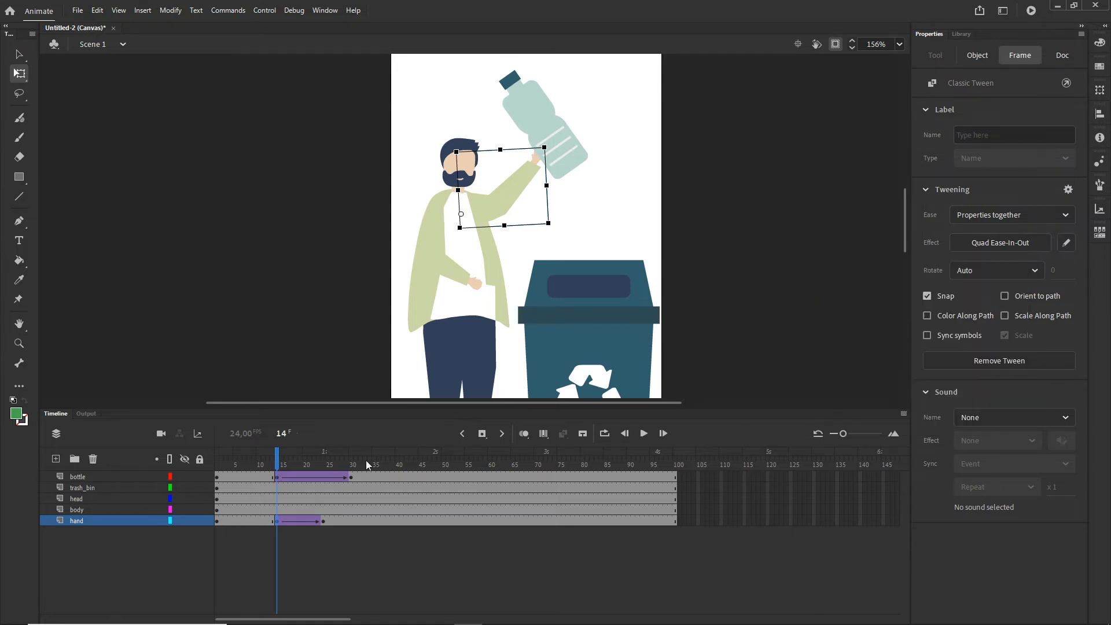
- Apply the Quad Ease-In-Out effect to the bottle layer's tween starting at frame 14 and scrub through the motion
click(277, 475)
click(996, 243)
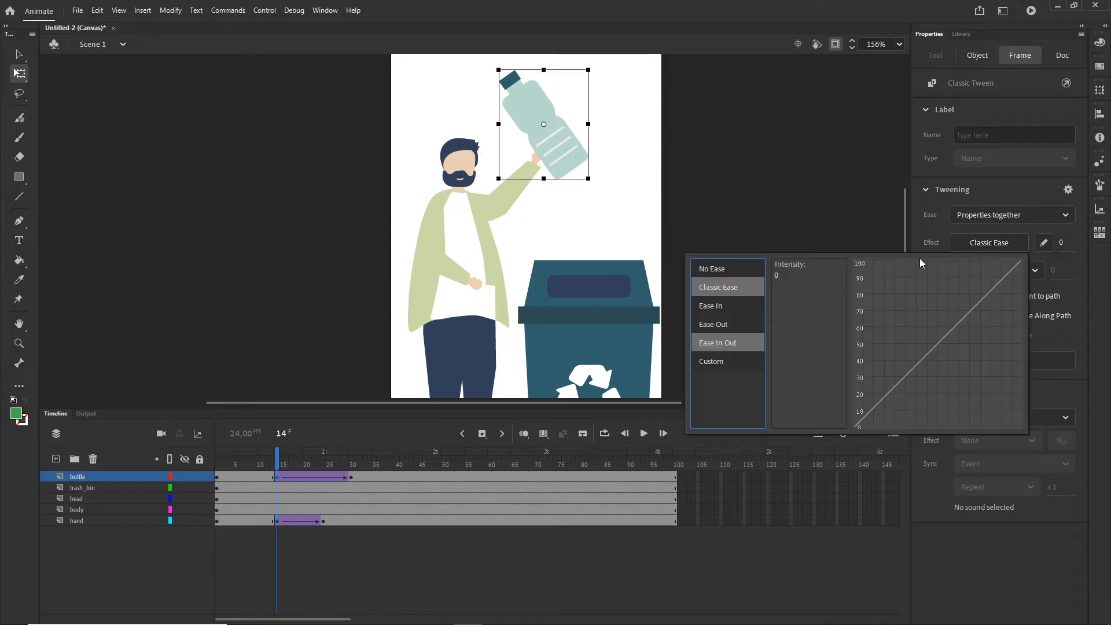
click(717, 343)
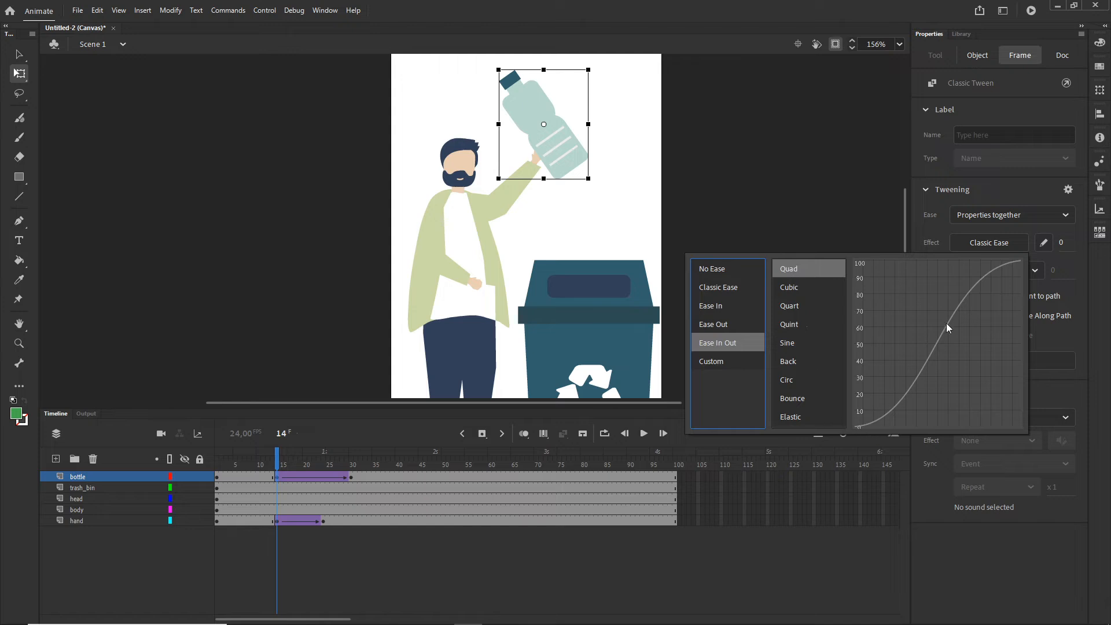
double_click(792, 269)
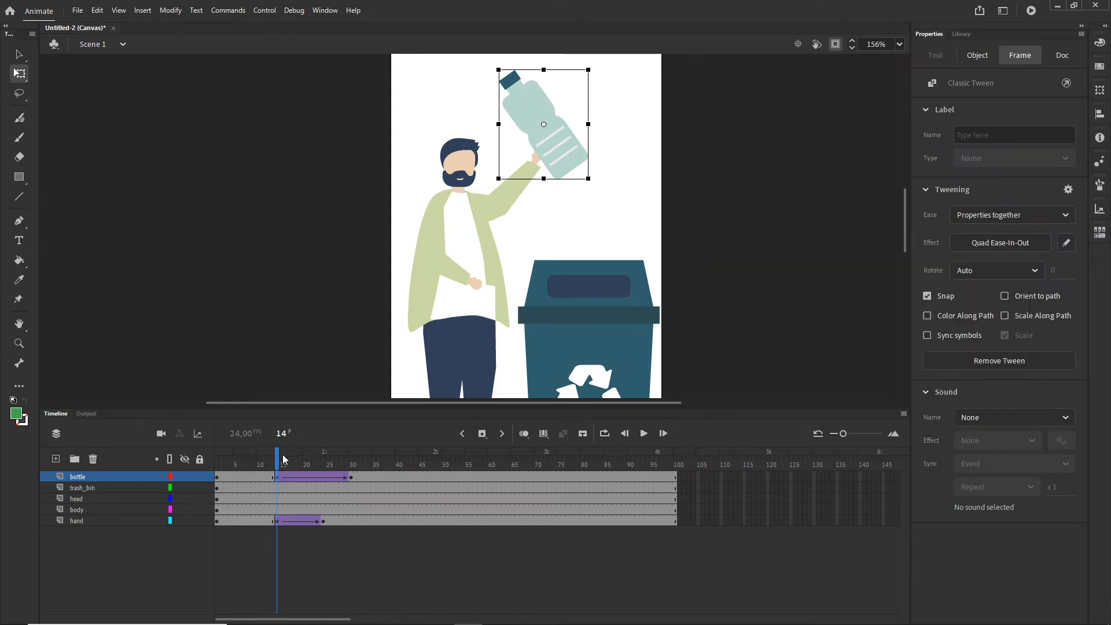
drag(278, 458, 326, 504)
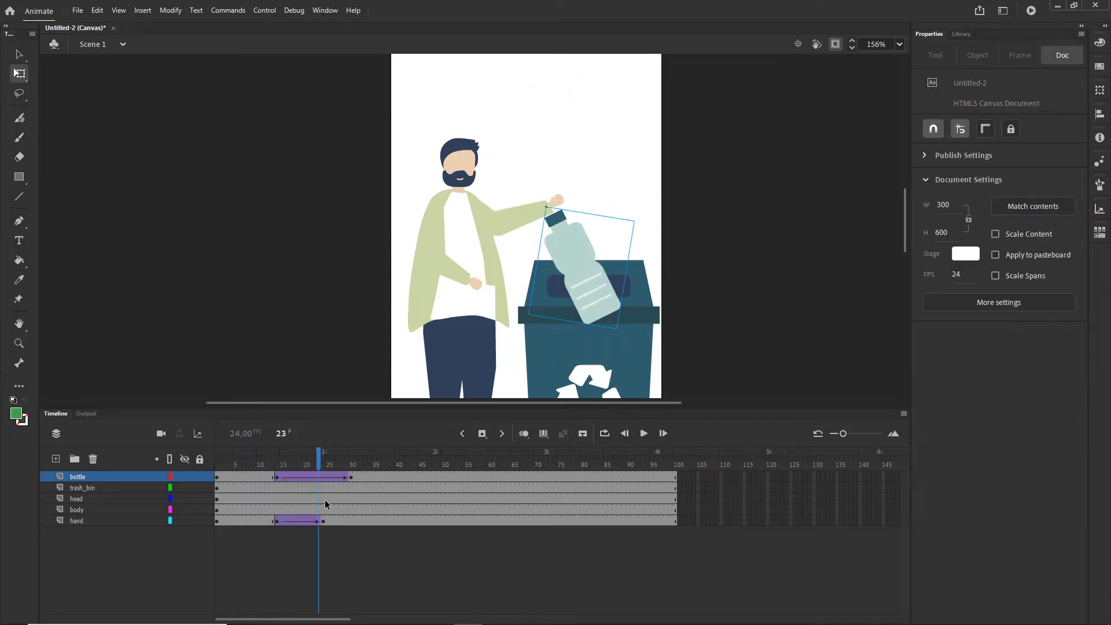
- Shift the bottle tween's start keyframe to frame 15 and its end keyframe to frame 33
click(351, 477)
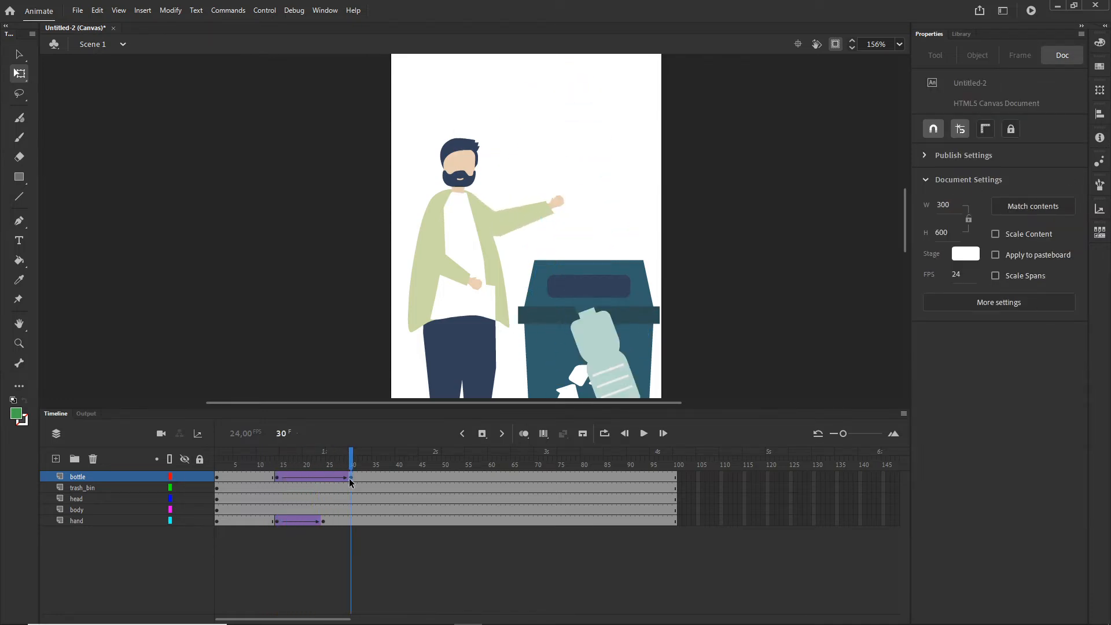
click(278, 476)
drag(276, 477, 347, 454)
click(356, 478)
click(364, 459)
click(374, 463)
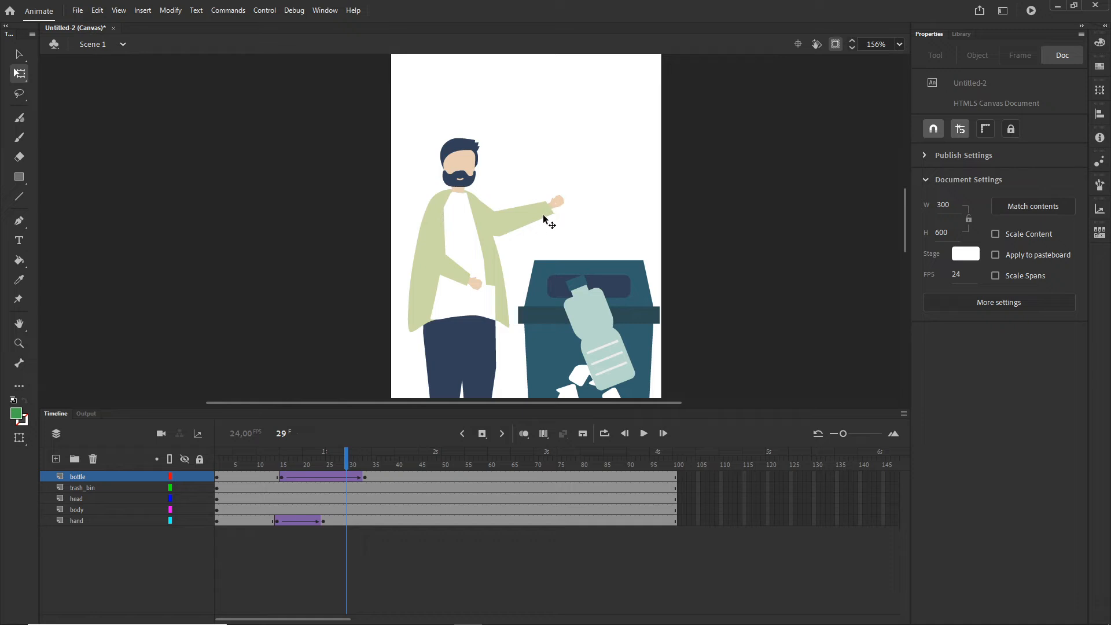
- Add a keyframe to the hand layer at frame 29 and copy the raised-arm keyframe from frame 14 to frame 37
click(347, 521)
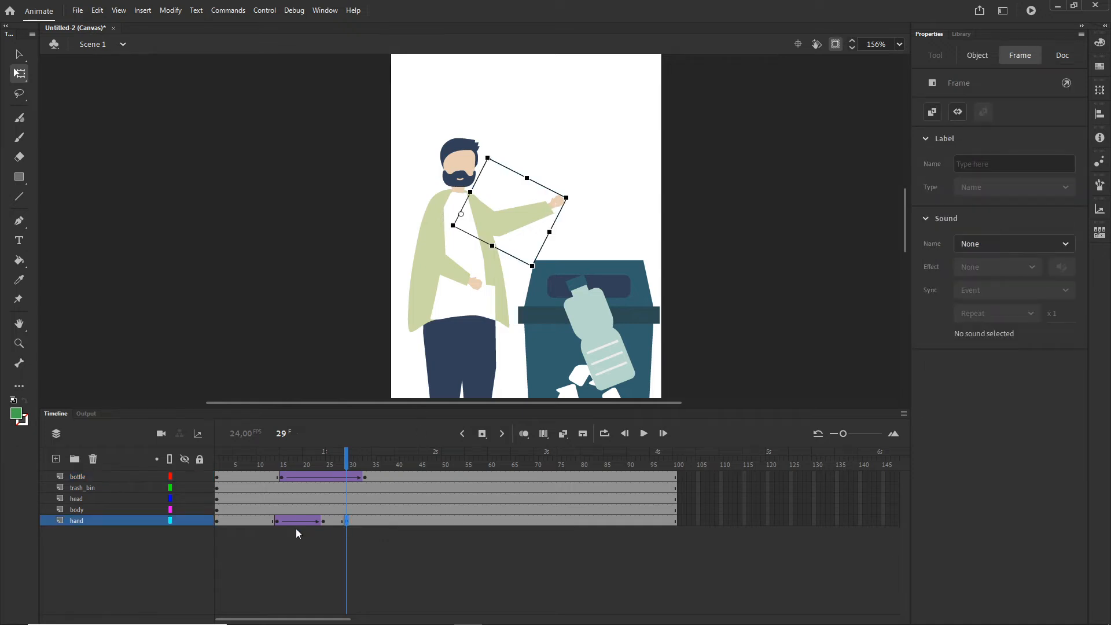
click(276, 521)
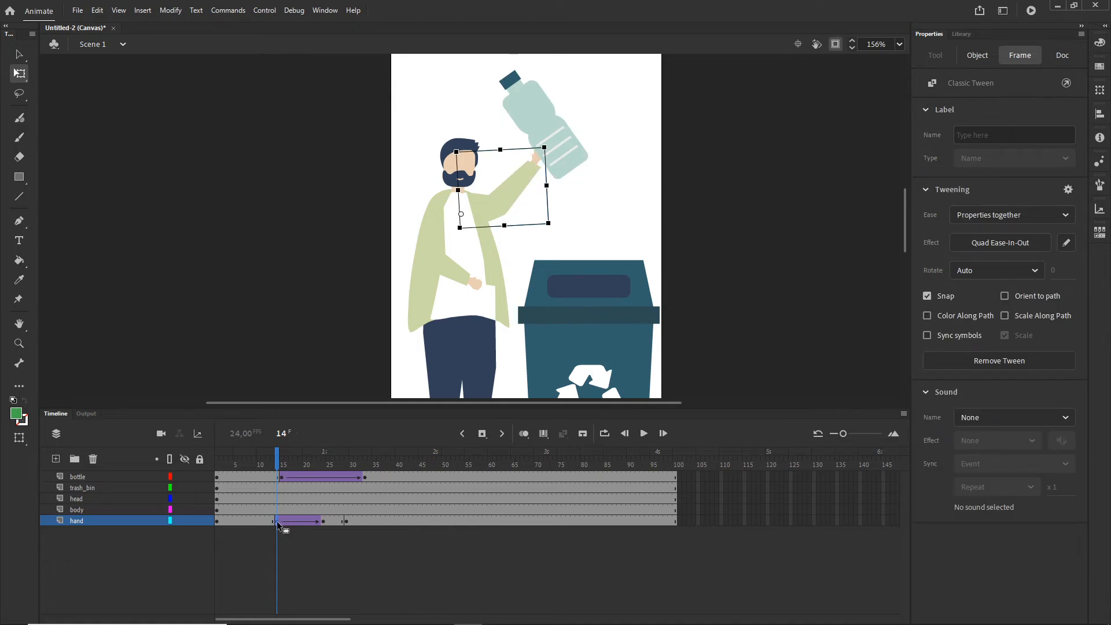
drag(372, 524, 380, 523)
- Create a classic tween between frames 29 and 37 on the hand layer and remove the tween after frame 37
click(365, 523)
right_click(366, 523)
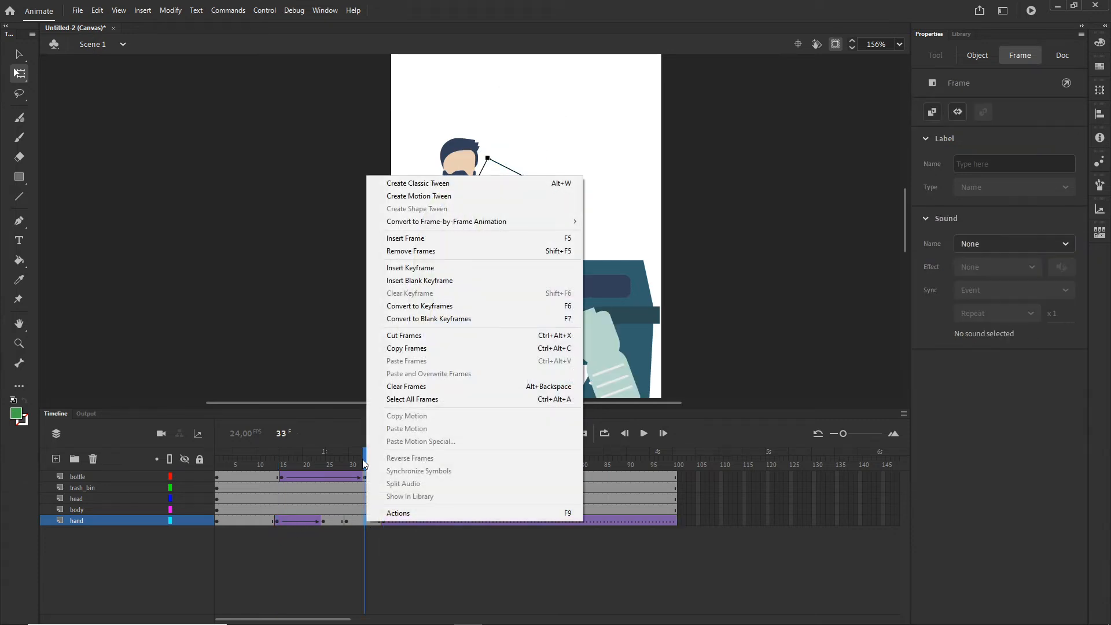
click(405, 183)
click(439, 521)
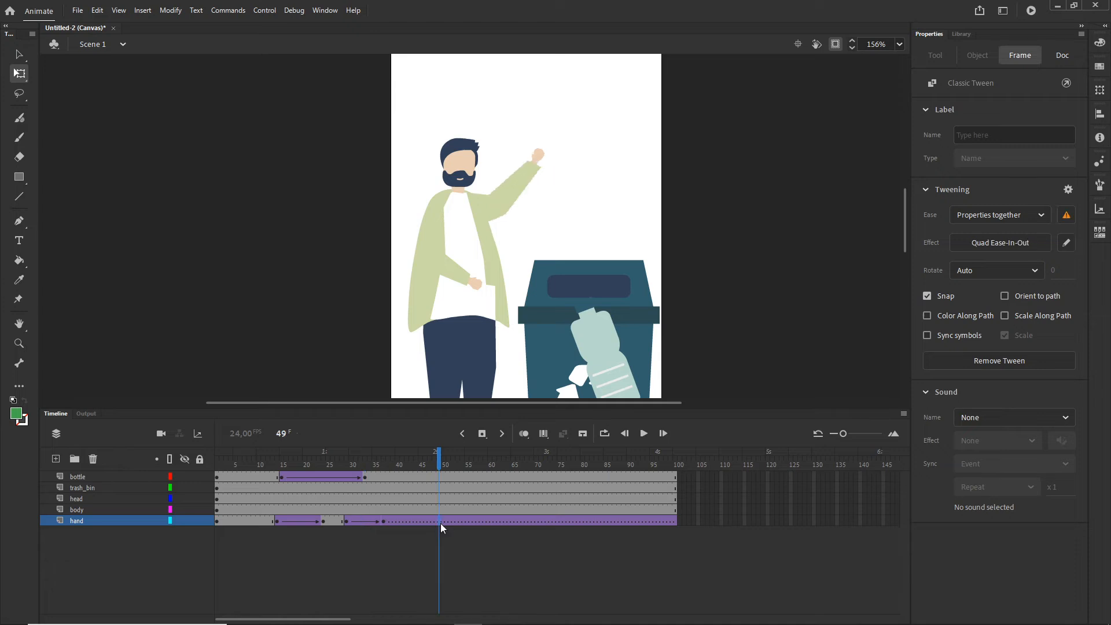
right_click(440, 521)
click(495, 185)
click(500, 557)
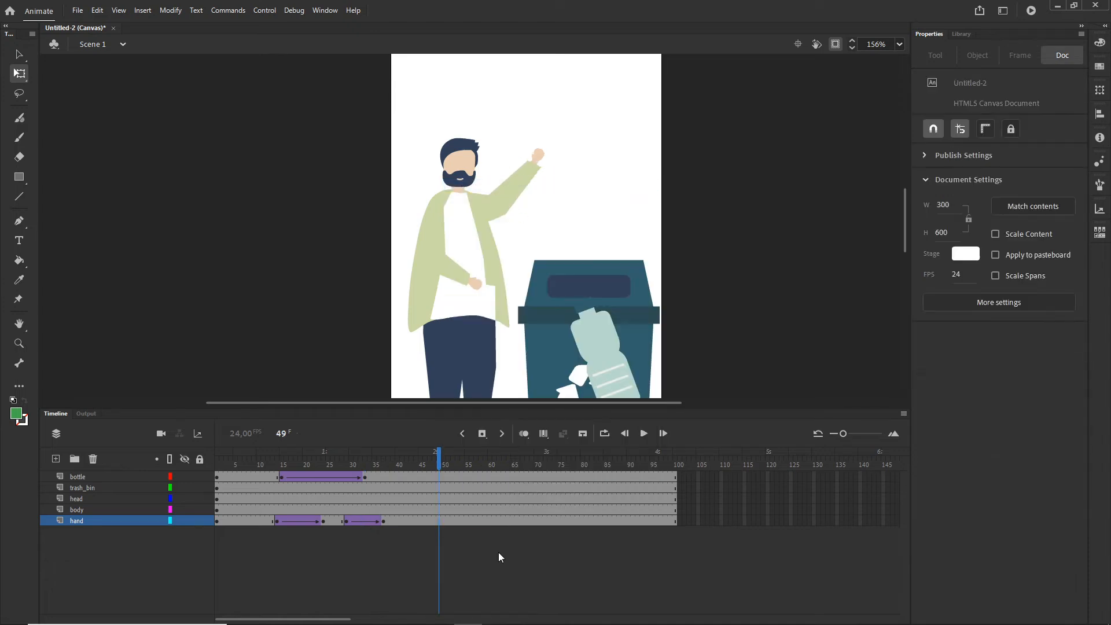
drag(441, 461, 386, 470)
drag(382, 462, 219, 460)
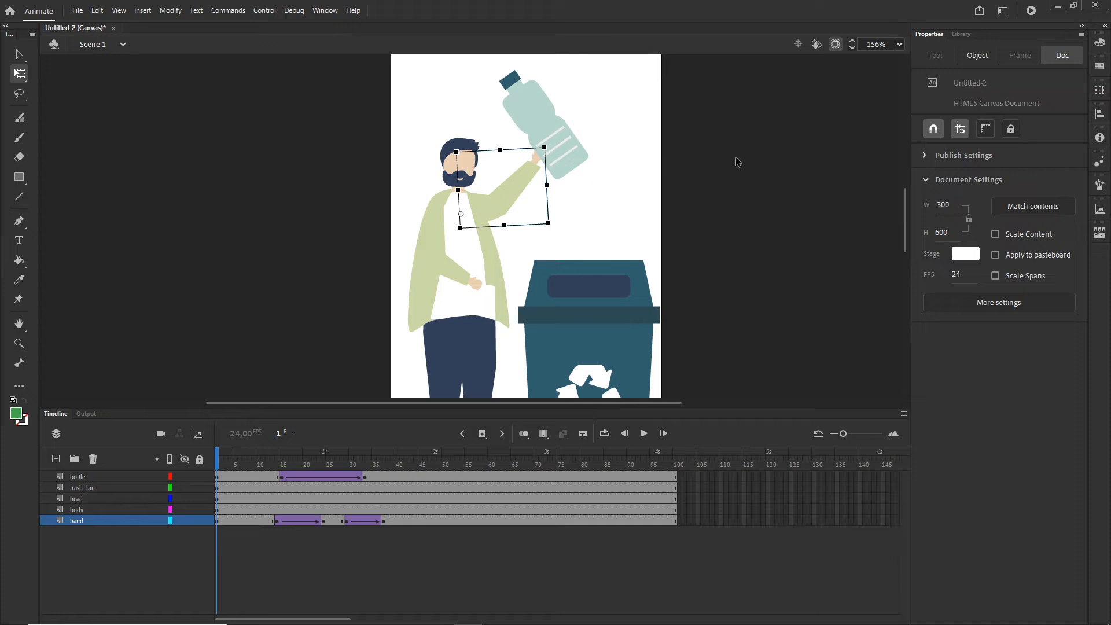
- Move the bottle straight up above the stage at frame 1, to about Y -127, and create a classic tween to frame 15
drag(736, 162, 743, 263)
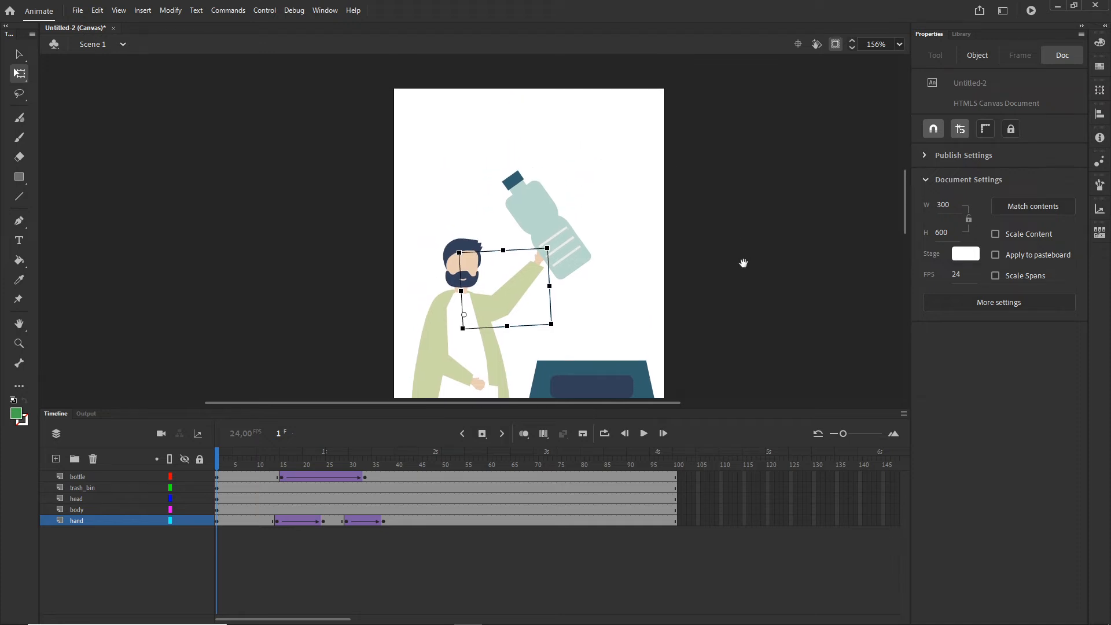
click(218, 476)
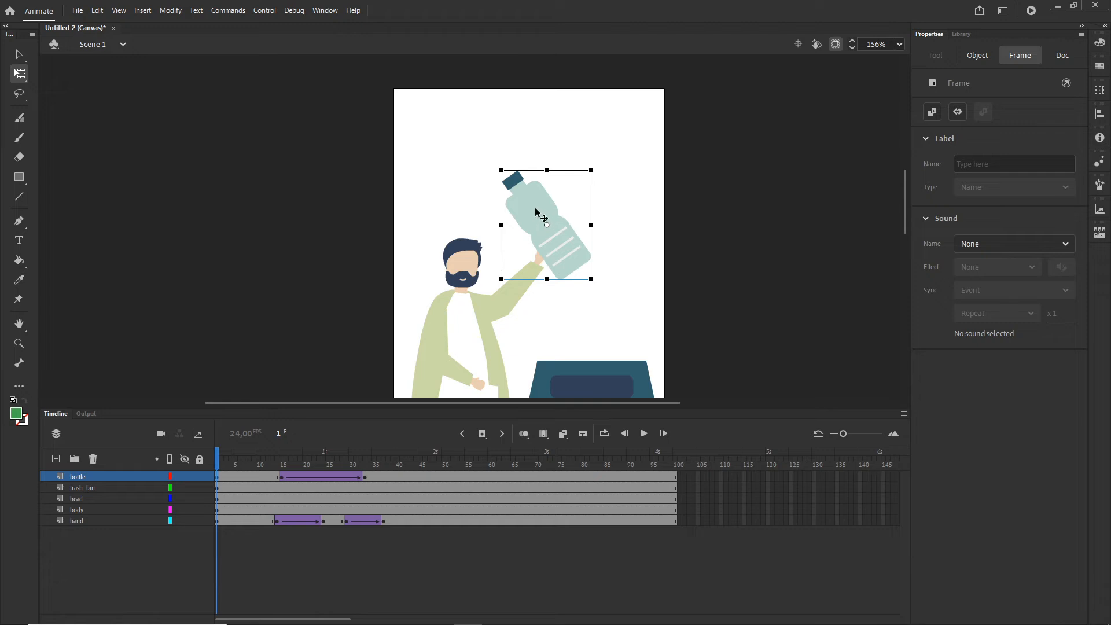
drag(541, 213, 547, 9)
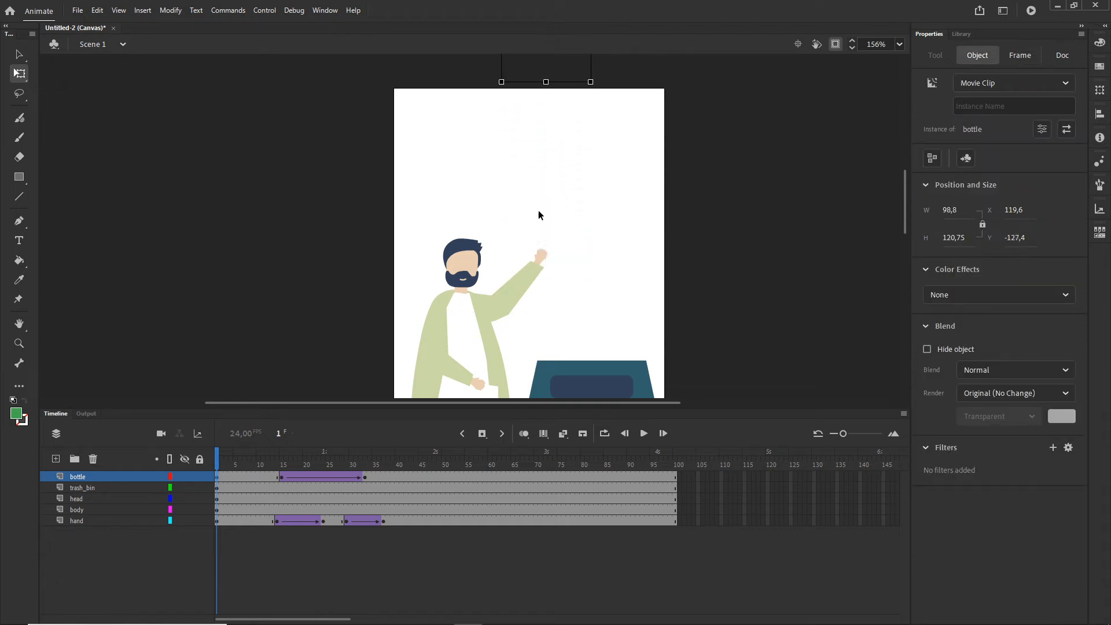
click(244, 477)
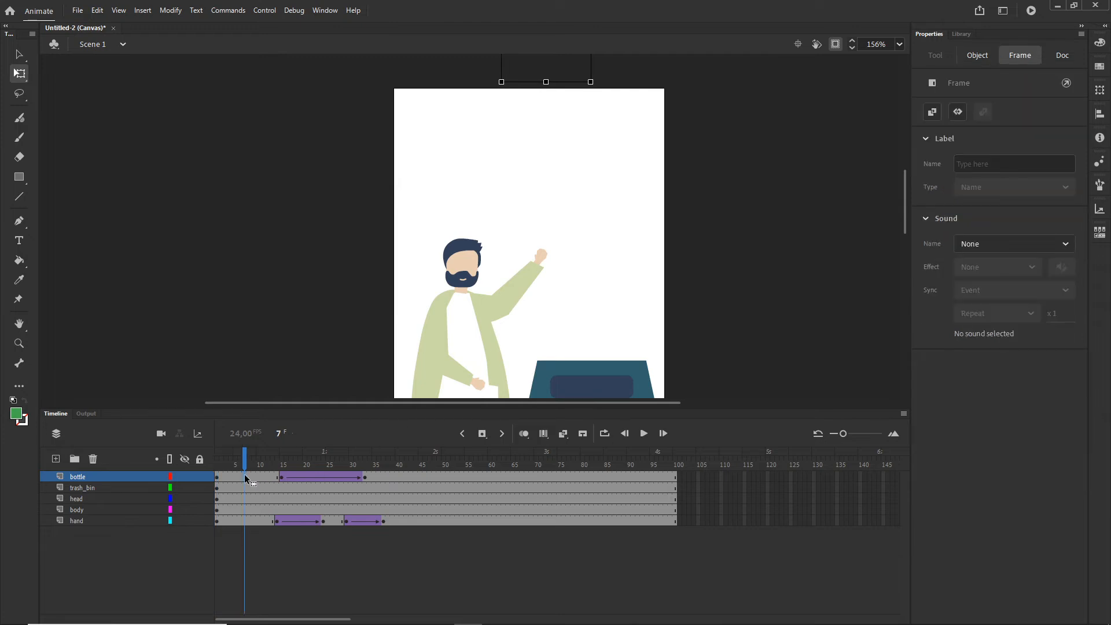
right_click(245, 475)
click(305, 139)
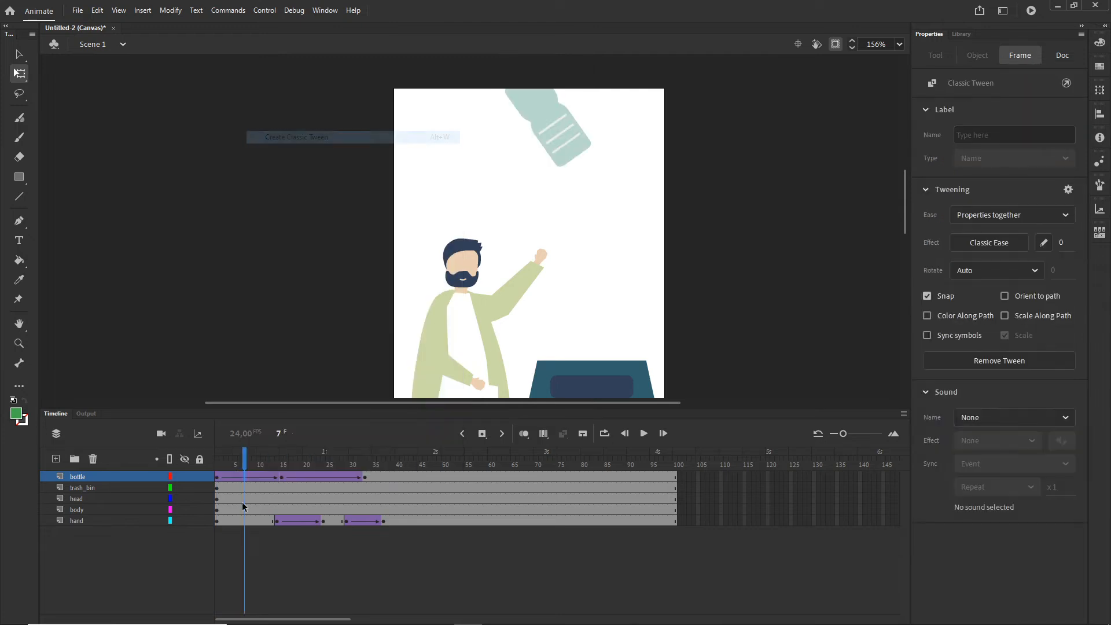
drag(248, 456, 365, 475)
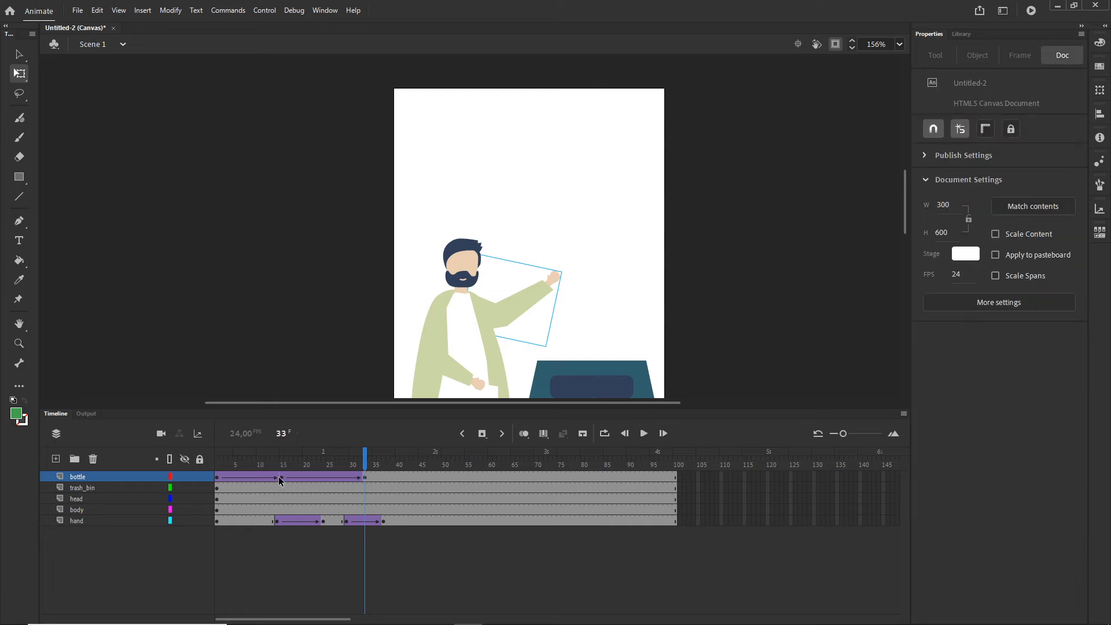
- Apply the Quad Ease-In effect to the bottle layer's first tween and scrub through the animation
click(217, 463)
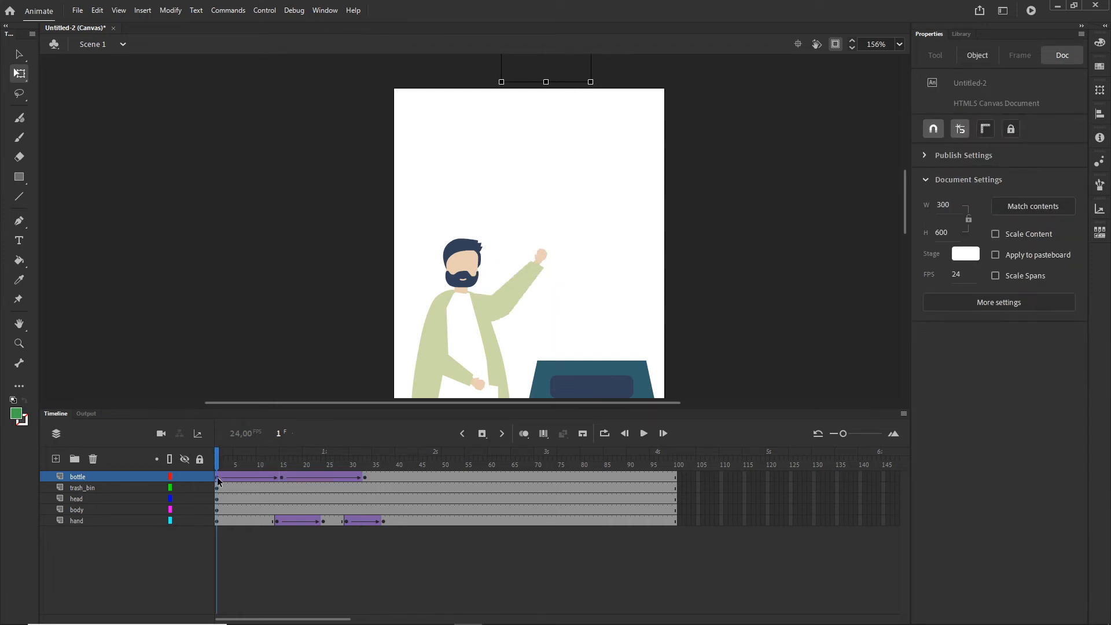
click(217, 478)
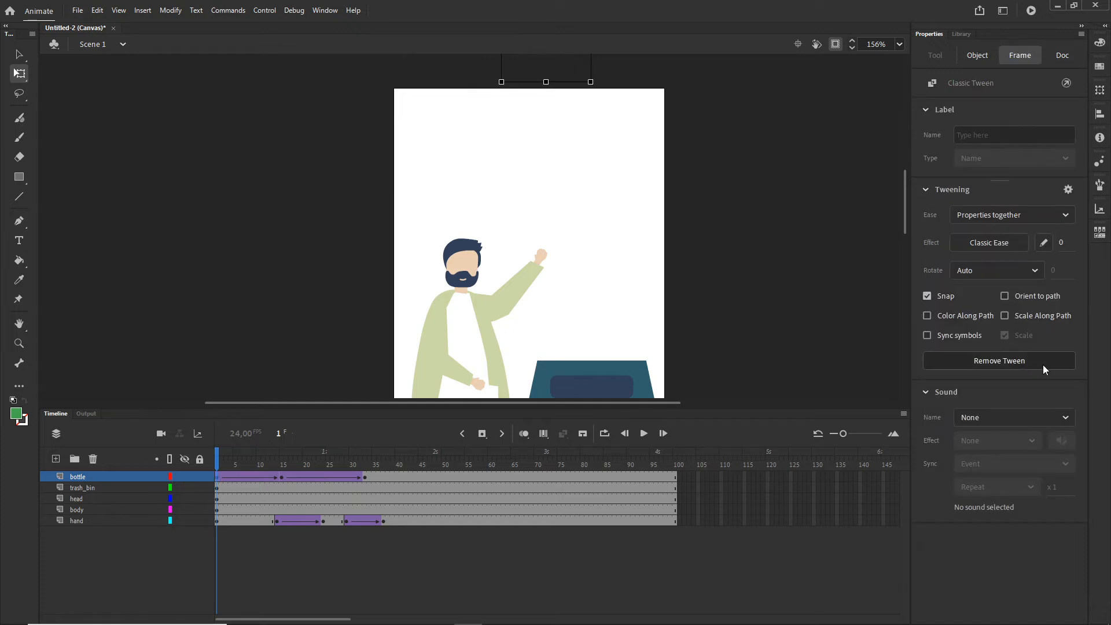
click(995, 242)
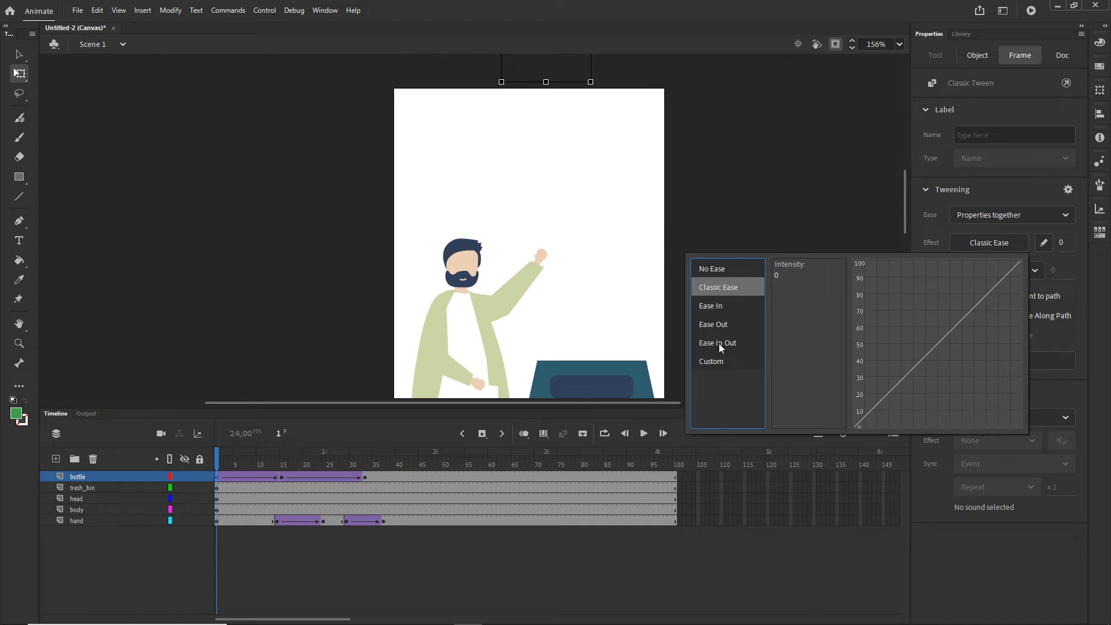
click(717, 324)
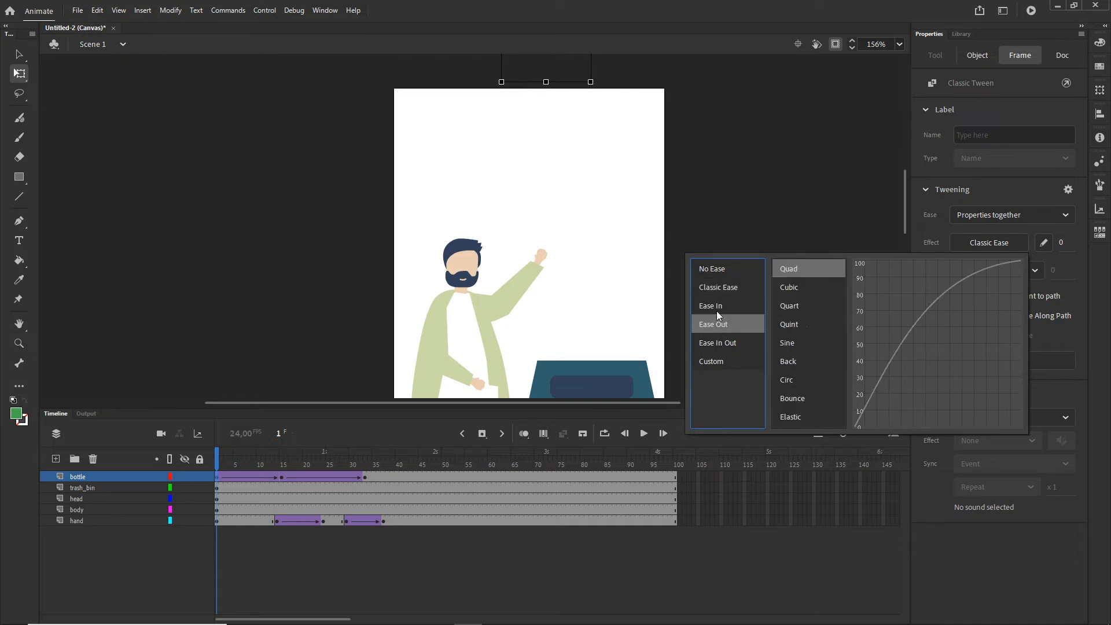
click(716, 308)
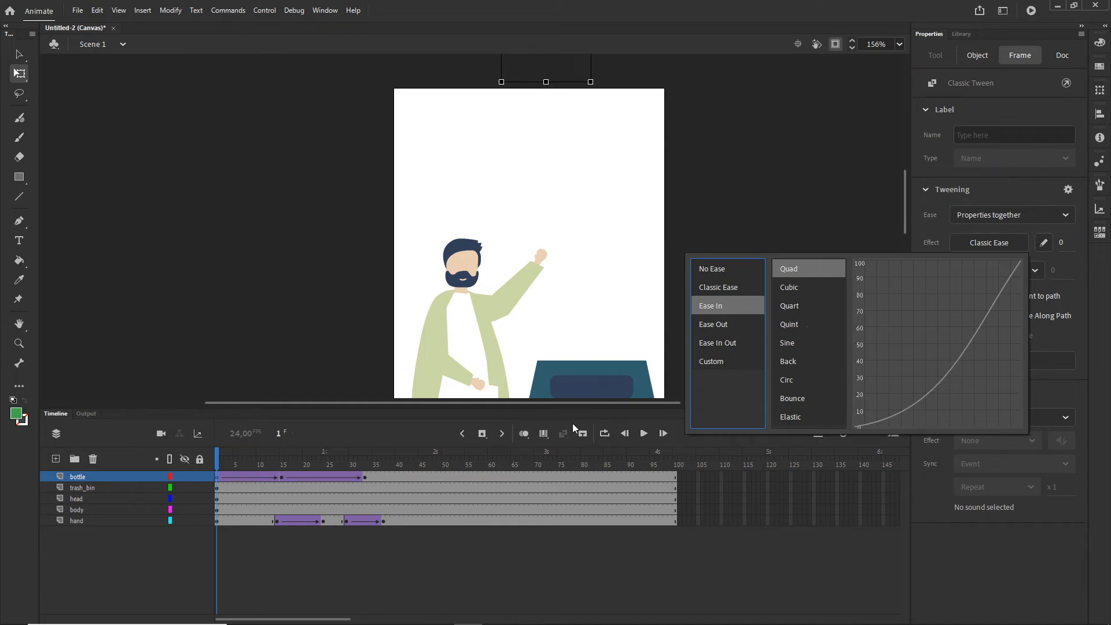
double_click(792, 268)
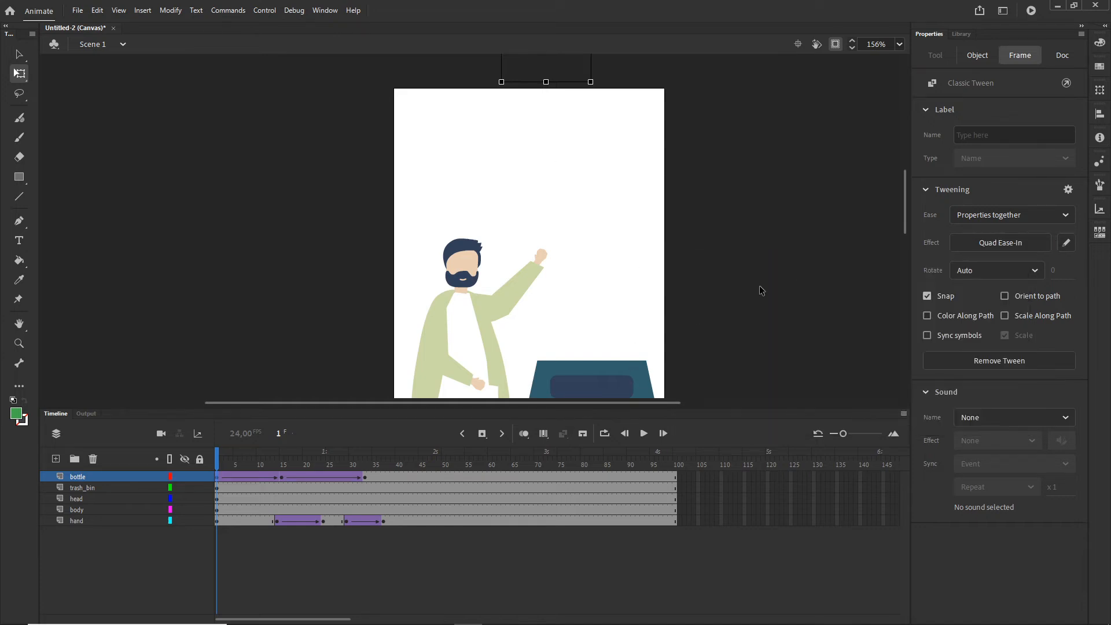
drag(216, 460, 383, 463)
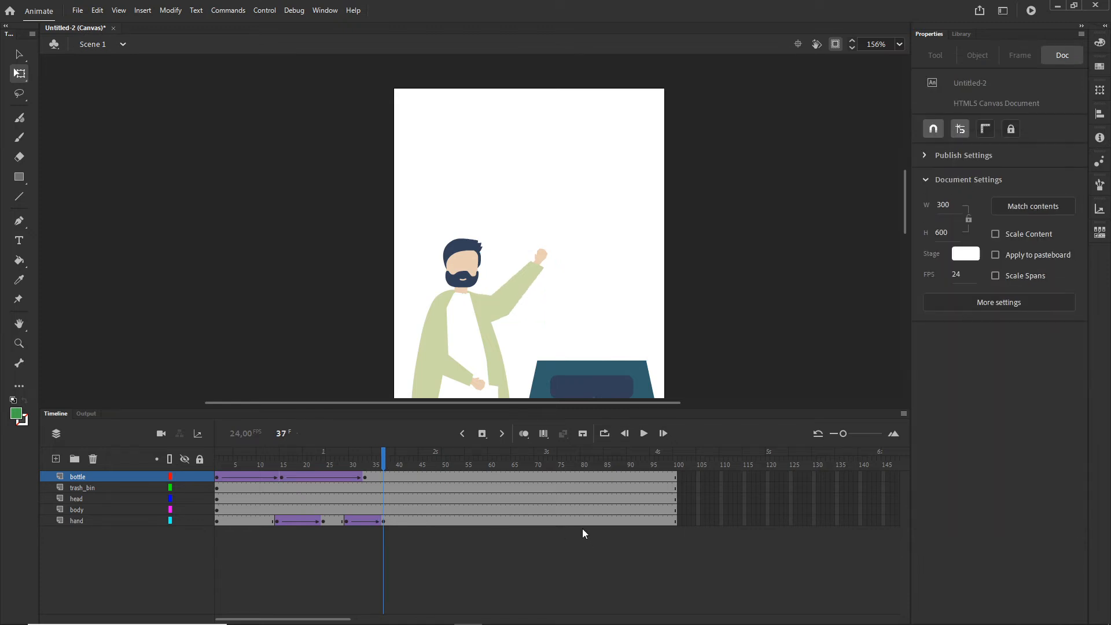
- Test the animation in the browser, then return to the Animate document
key(ctrl+Return)
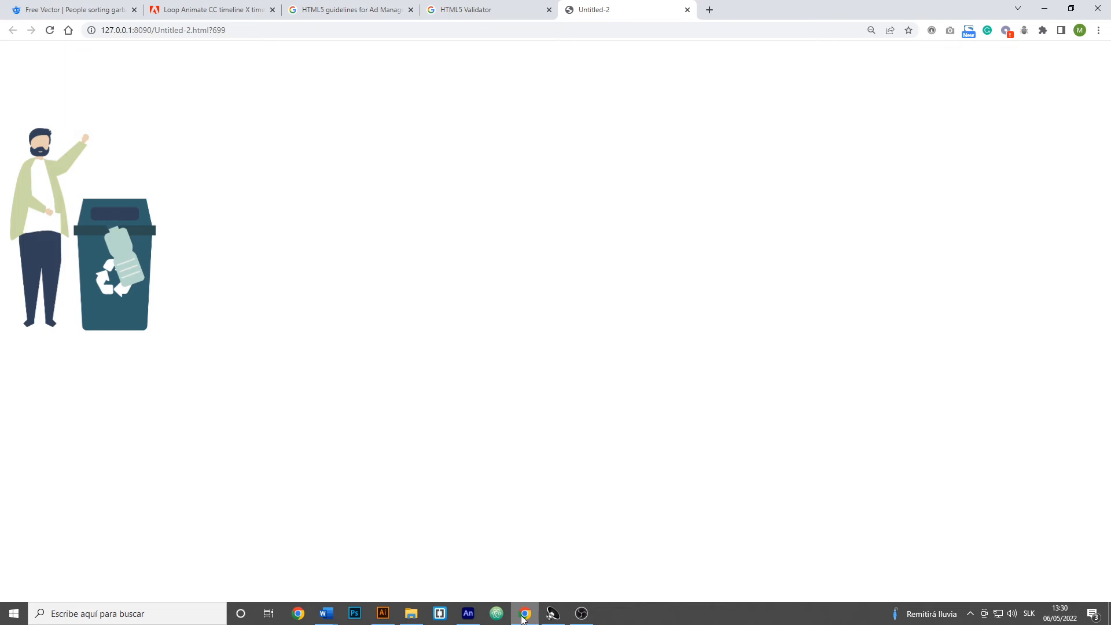
click(523, 618)
click(52, 414)
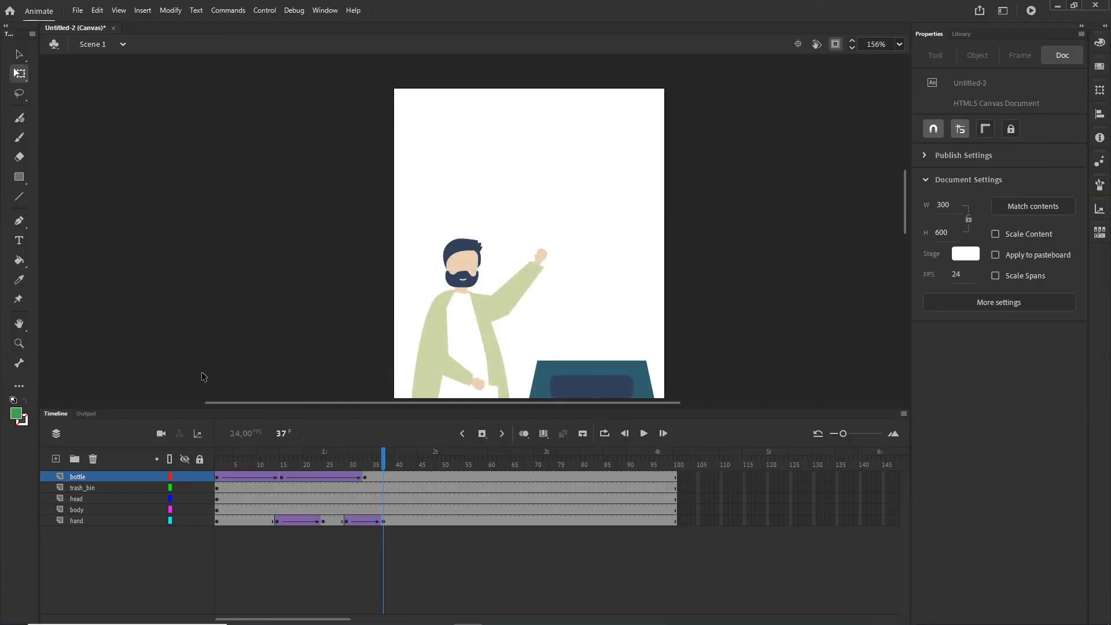
- Start saving the document and create and open a new folder "aniamte" inside 10 recycle 5 > tutorial
key(ctrl+s)
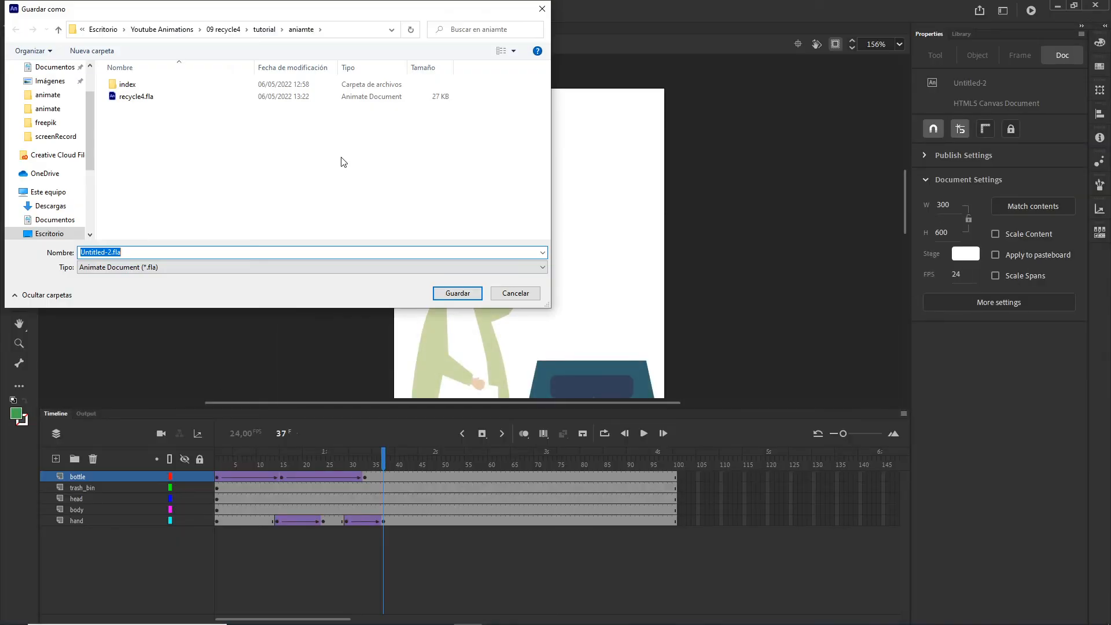
click(176, 30)
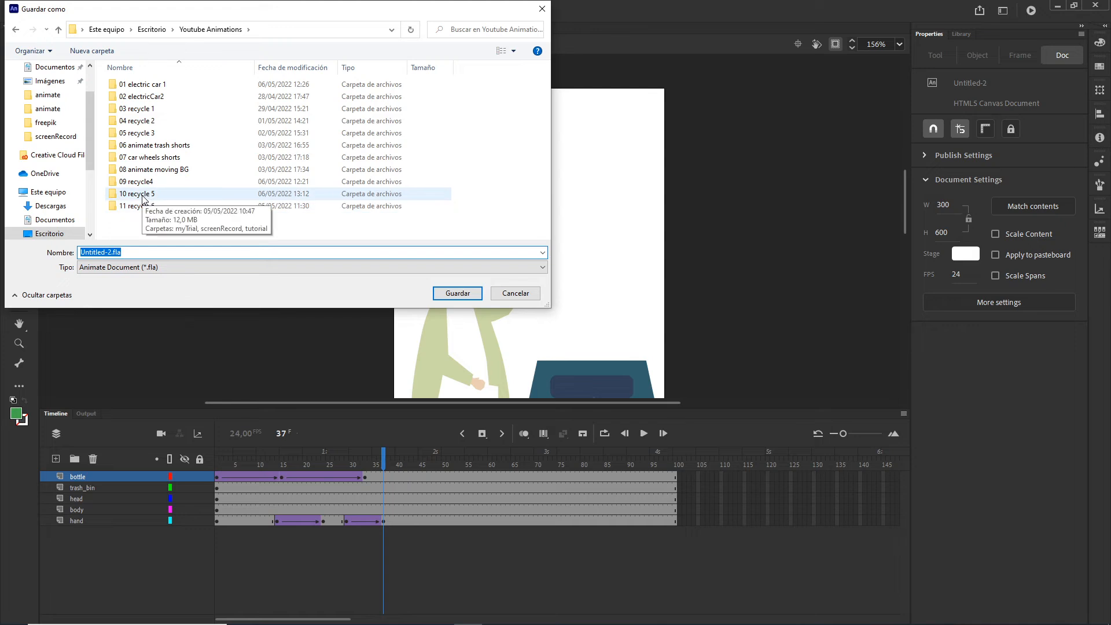
double_click(143, 194)
double_click(138, 109)
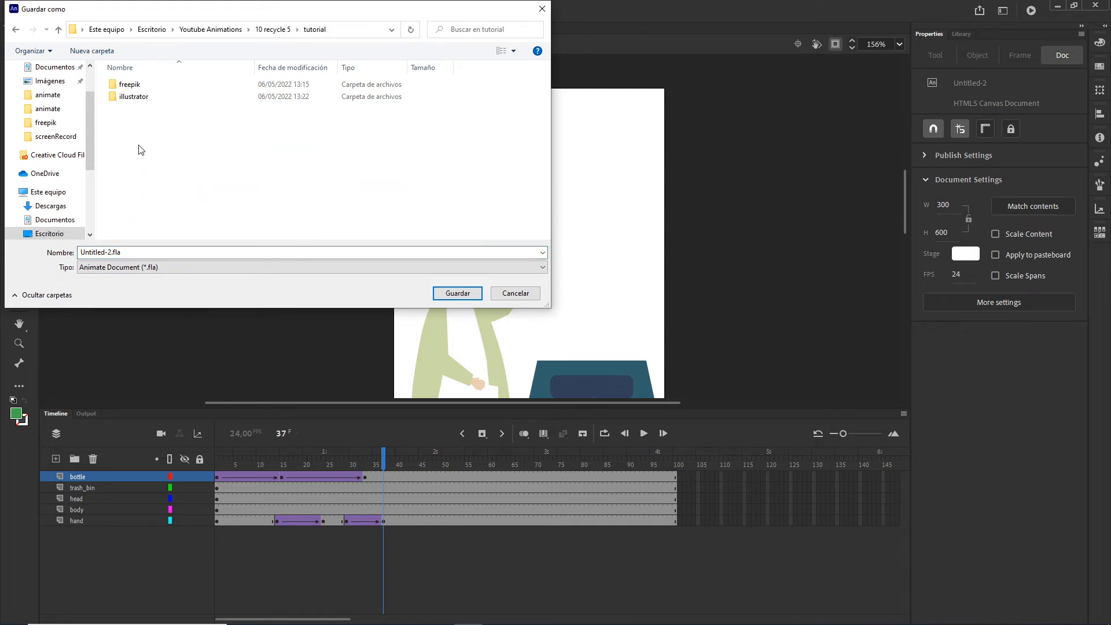
right_click(130, 135)
mouse_move(206, 283)
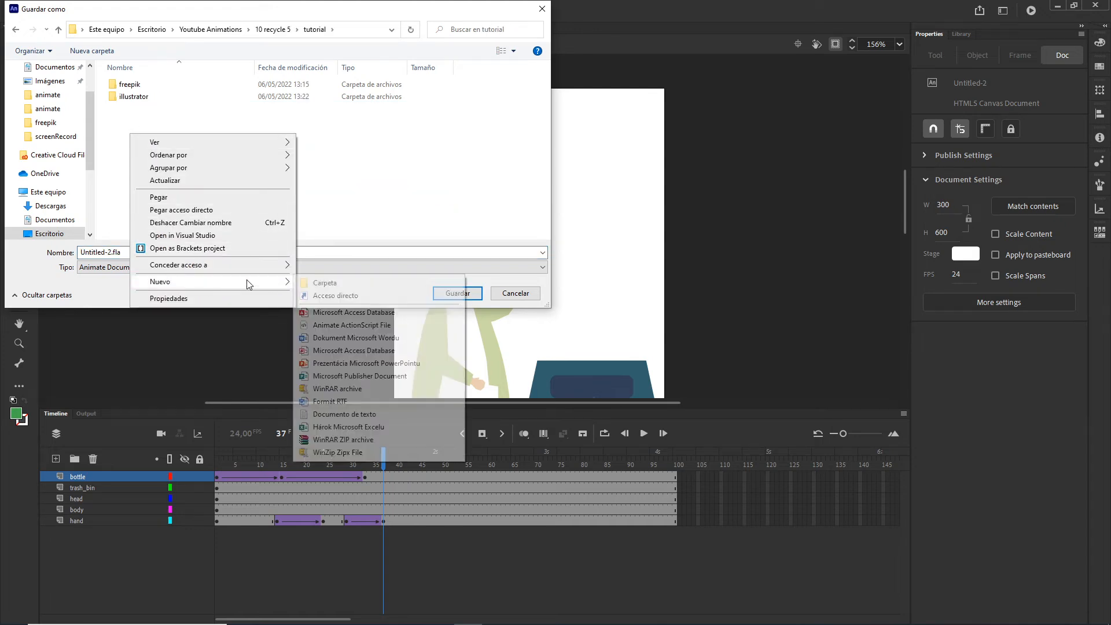
click(333, 284)
text(aniamte)
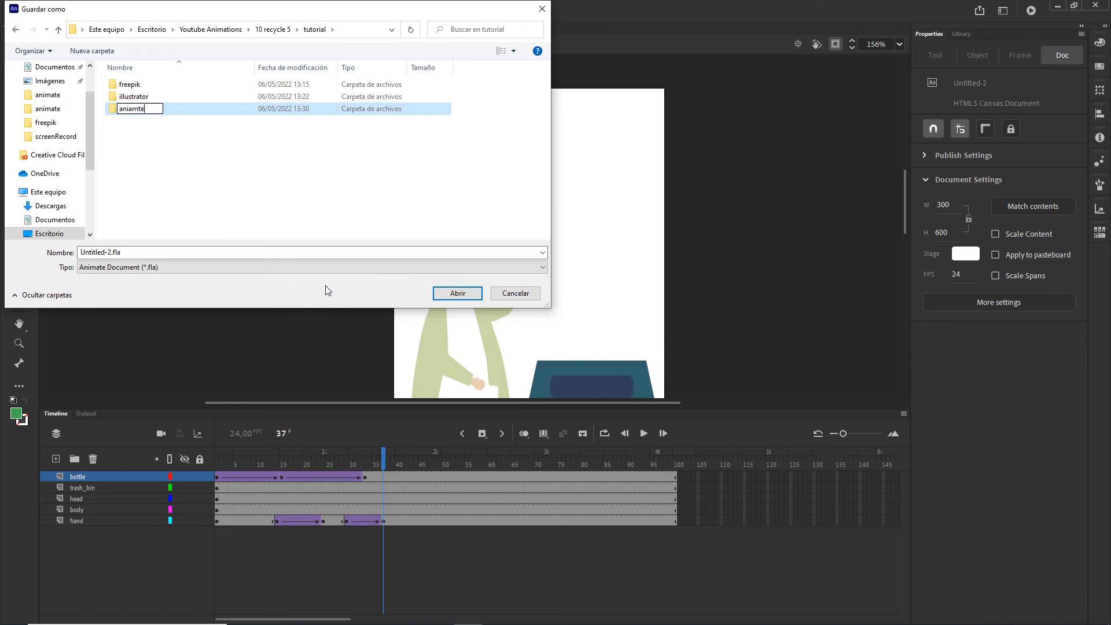
click(133, 120)
double_click(132, 85)
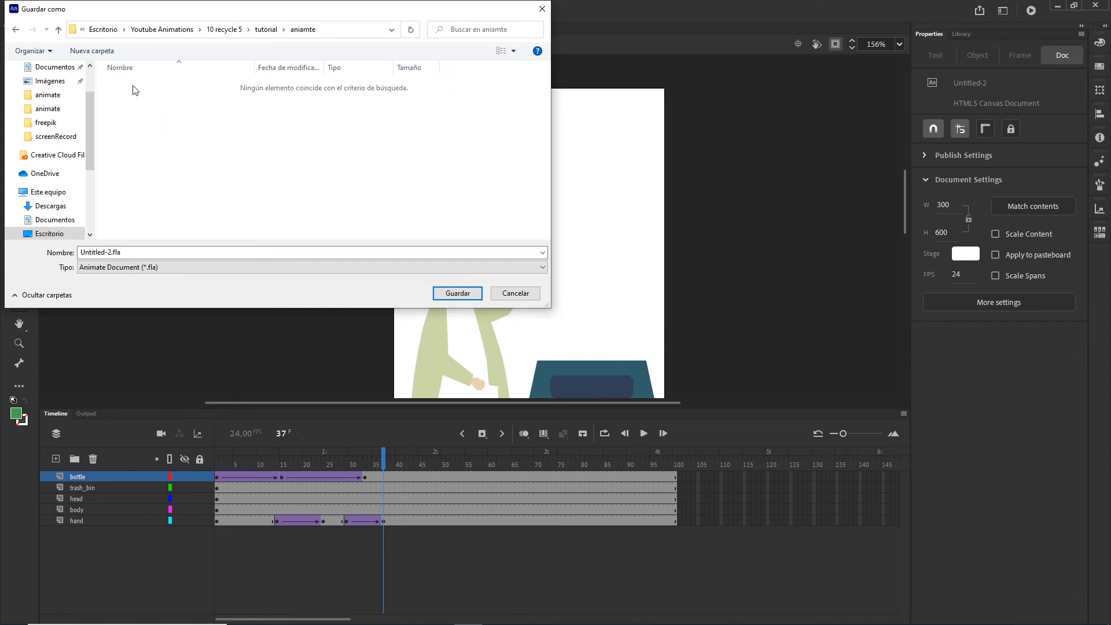
- Name the file recycle5 and save it as an Animate document in the aniamte folder
click(136, 253)
text(rec)
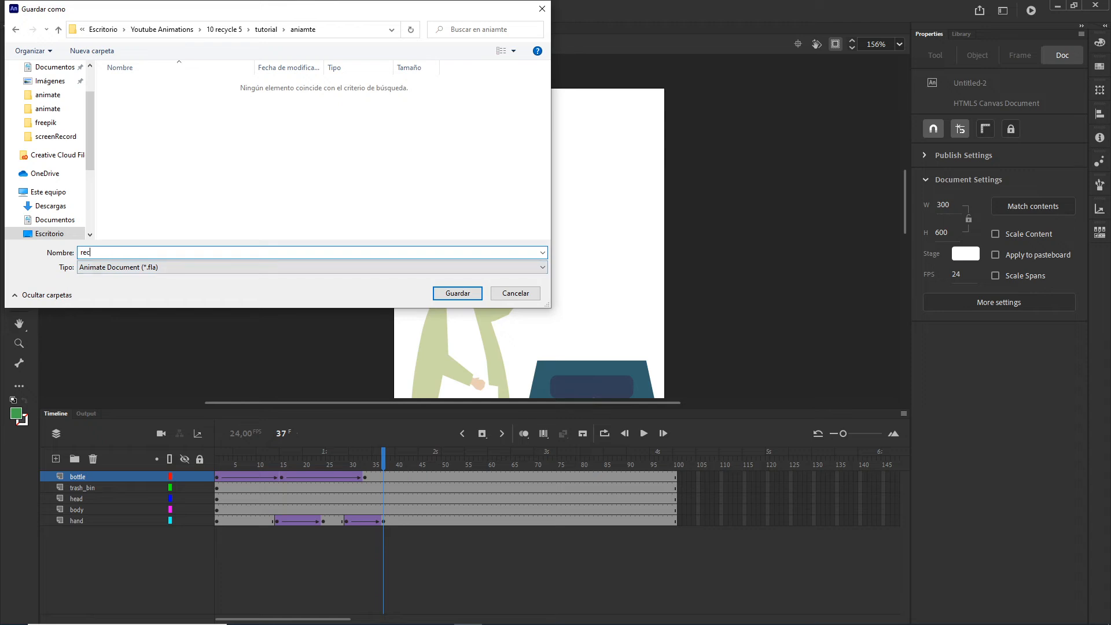
text(ycle5)
click(458, 293)
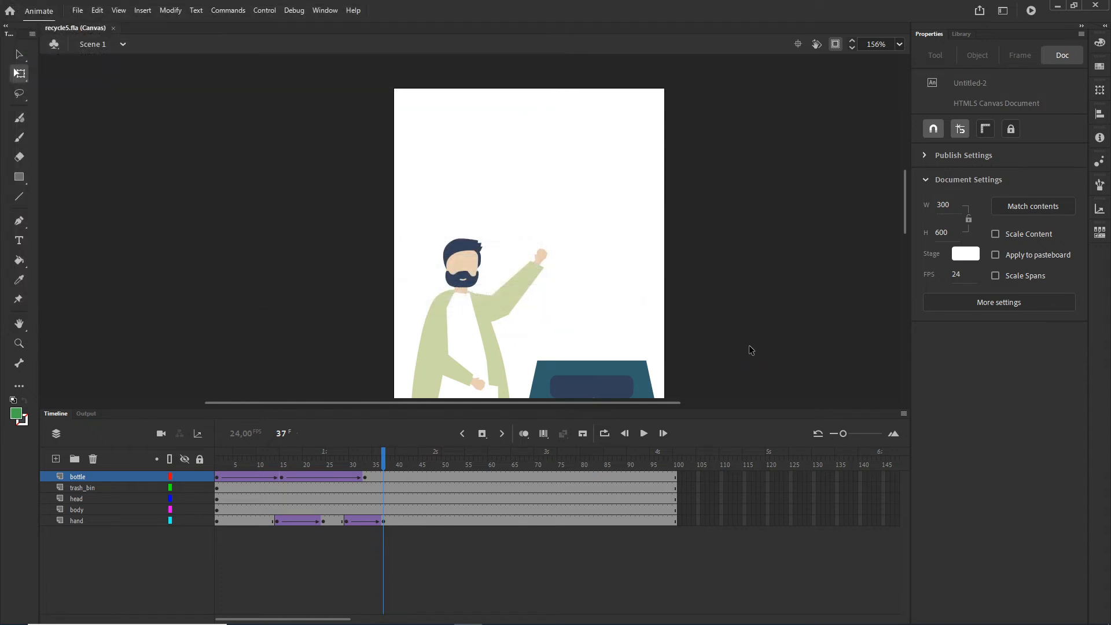
- Add a new layer above the bottle layer and name it mask_idn, accepting the adjusted layer name
drag(722, 293, 677, 154)
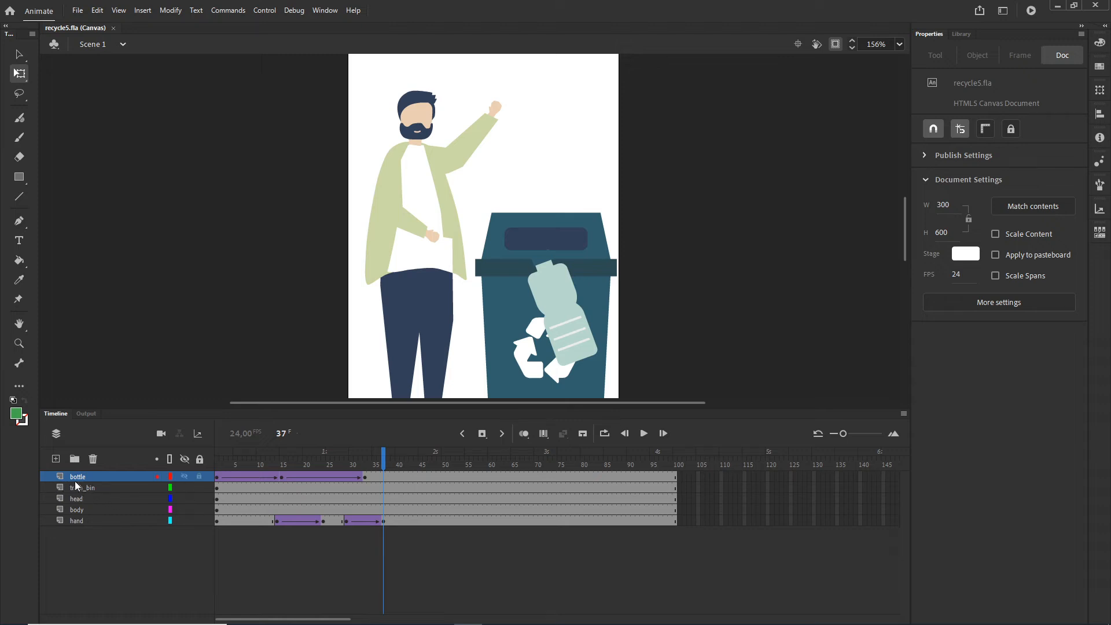
click(57, 459)
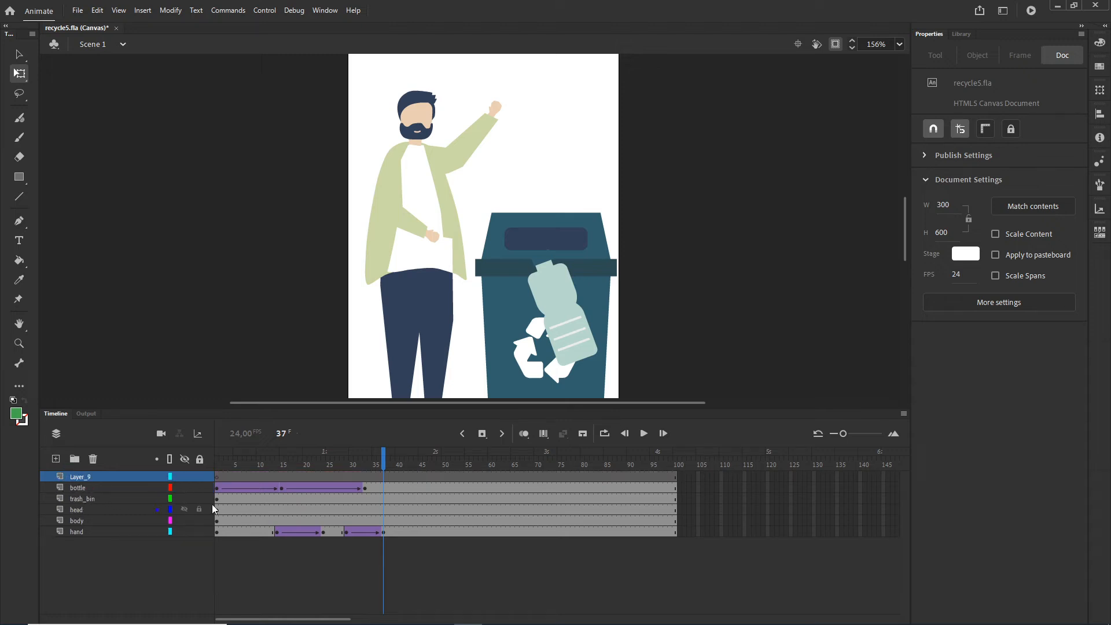
double_click(84, 477)
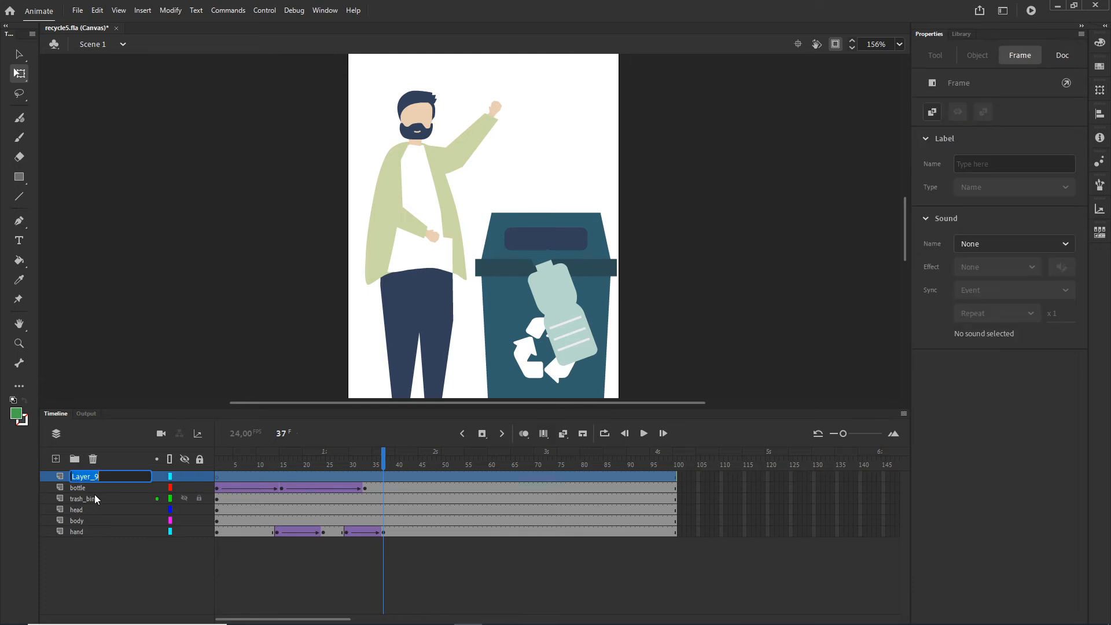
text(mask)
key(Return)
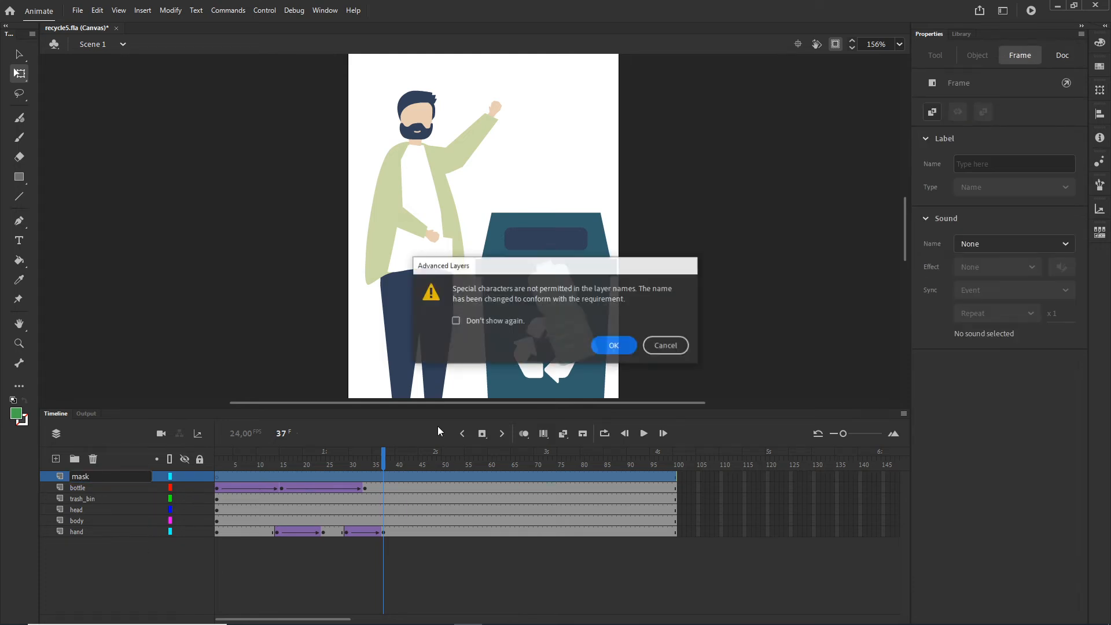
click(614, 346)
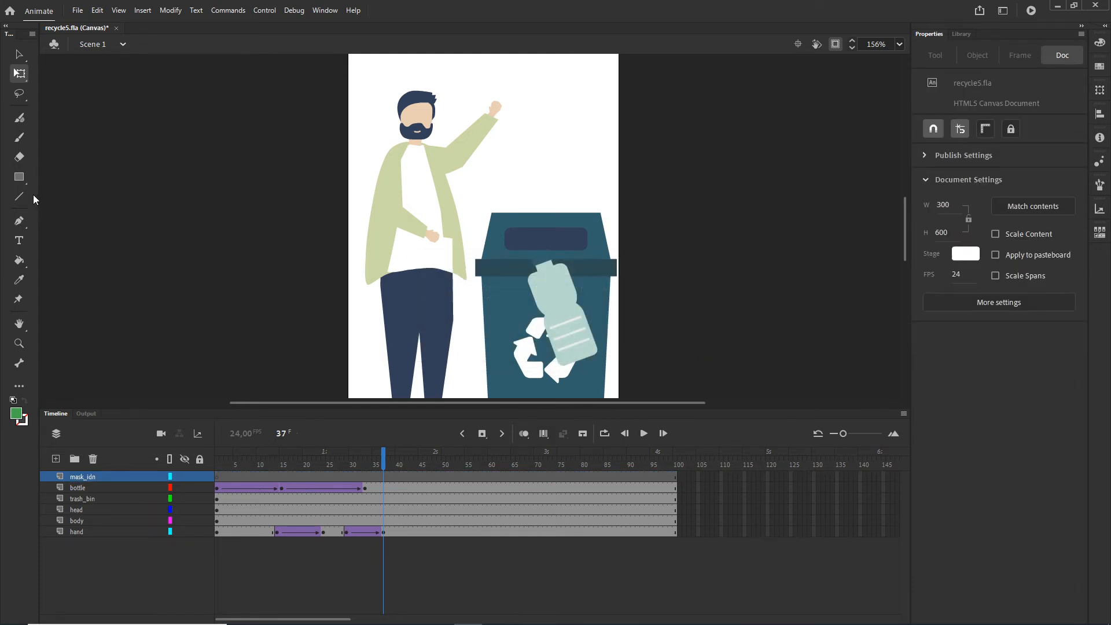
- Draw a green rectangle without stroke, about 352 x 364 px, on the mask layer, covering the stage from above its upper edge to the bin's opening
click(19, 177)
click(67, 177)
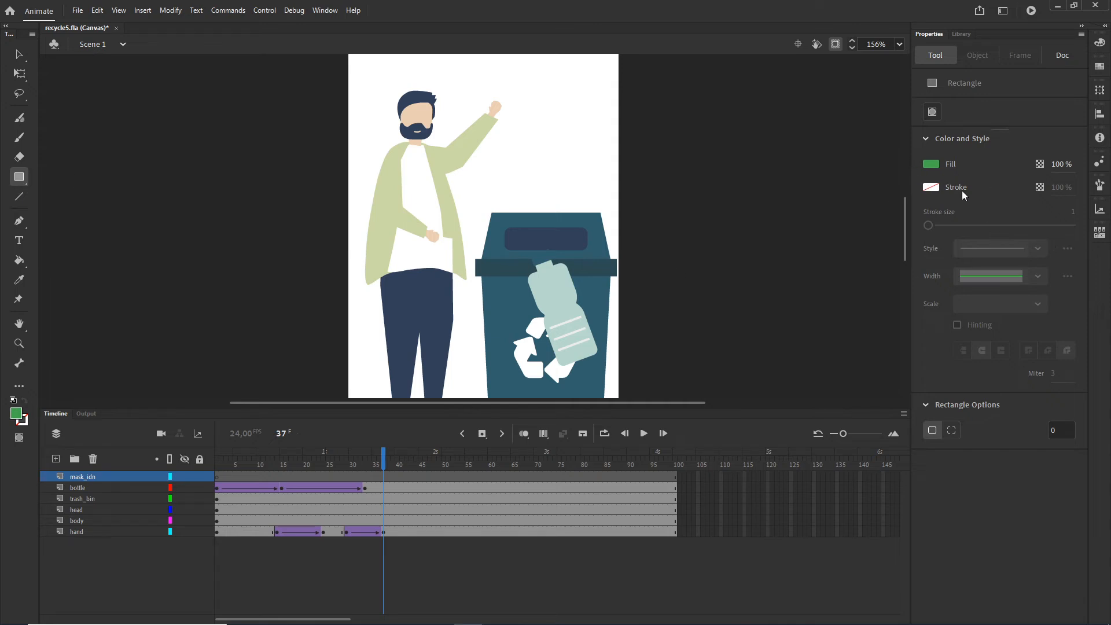
drag(802, 229, 809, 328)
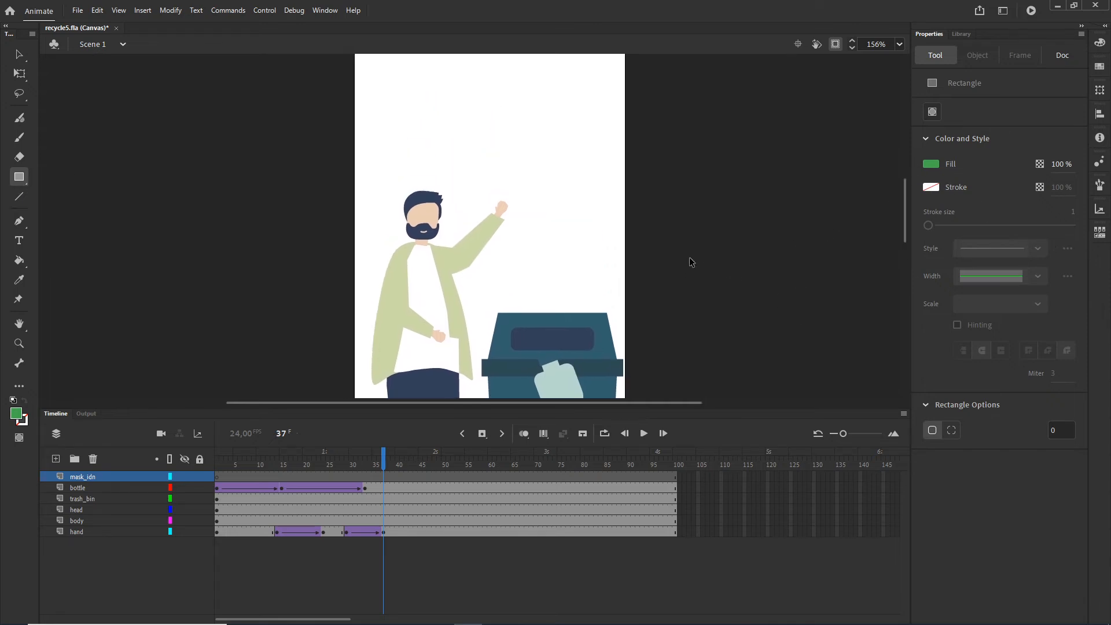
scroll(689, 258, down, 1)
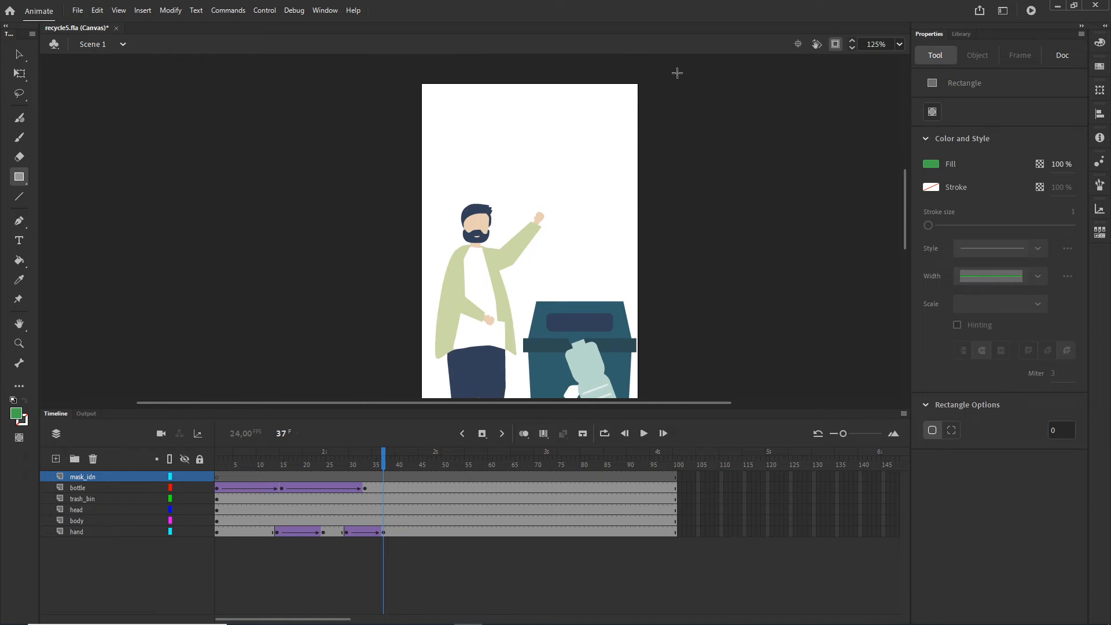
drag(671, 78, 422, 334)
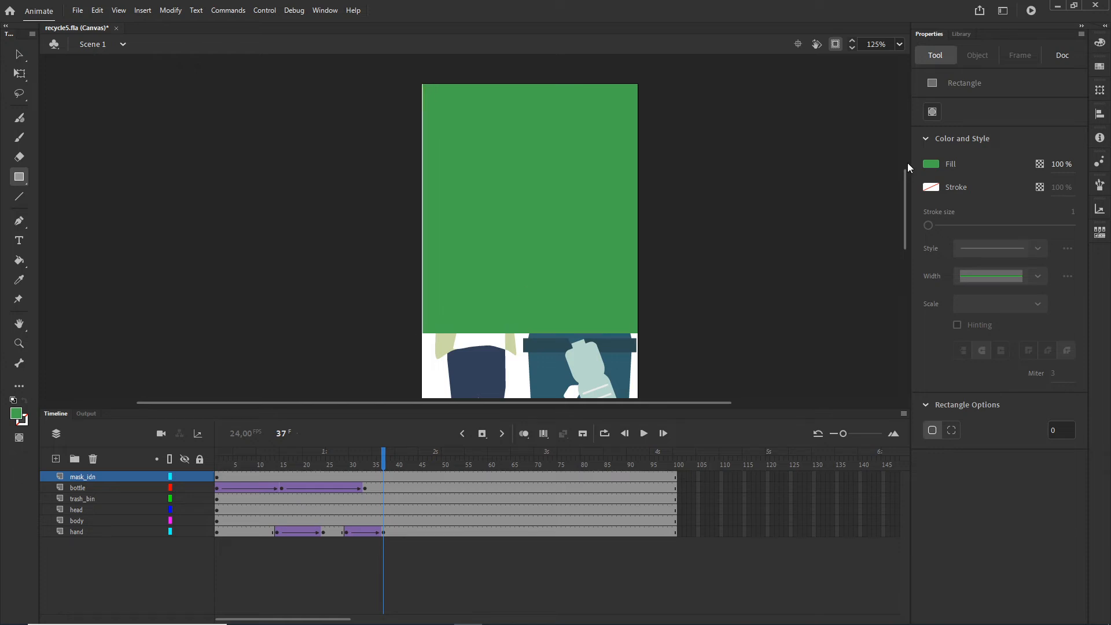
- Show the content outside the stage and nudge the green rectangle up so its lower edge sits just above the bin's rim
click(836, 44)
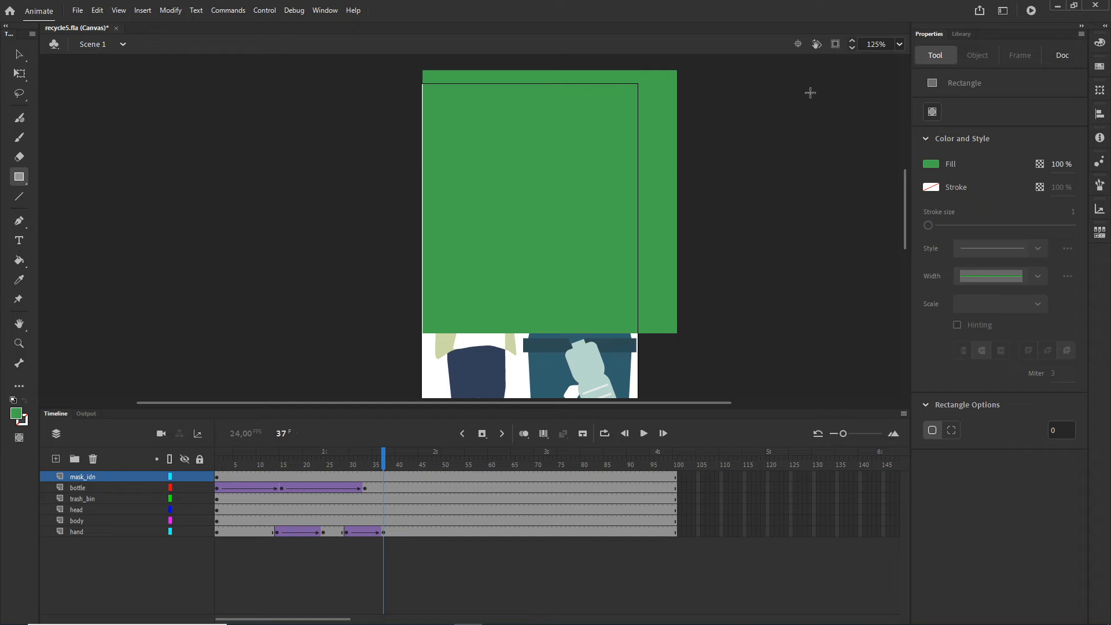
click(19, 54)
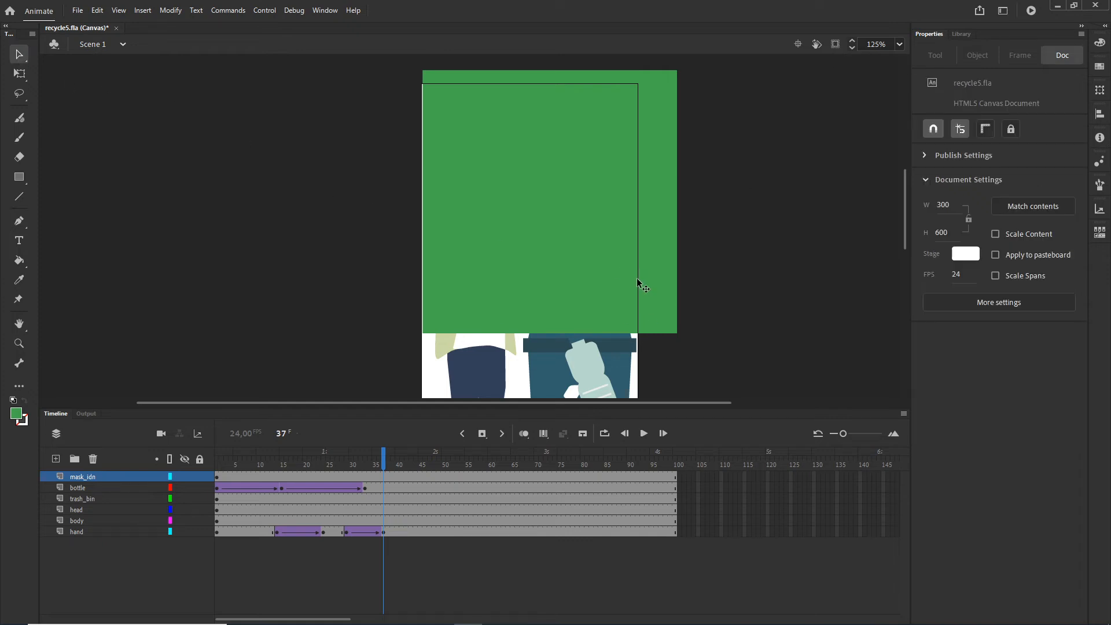
scroll(639, 283, up, 3)
scroll(762, 298, down, 3)
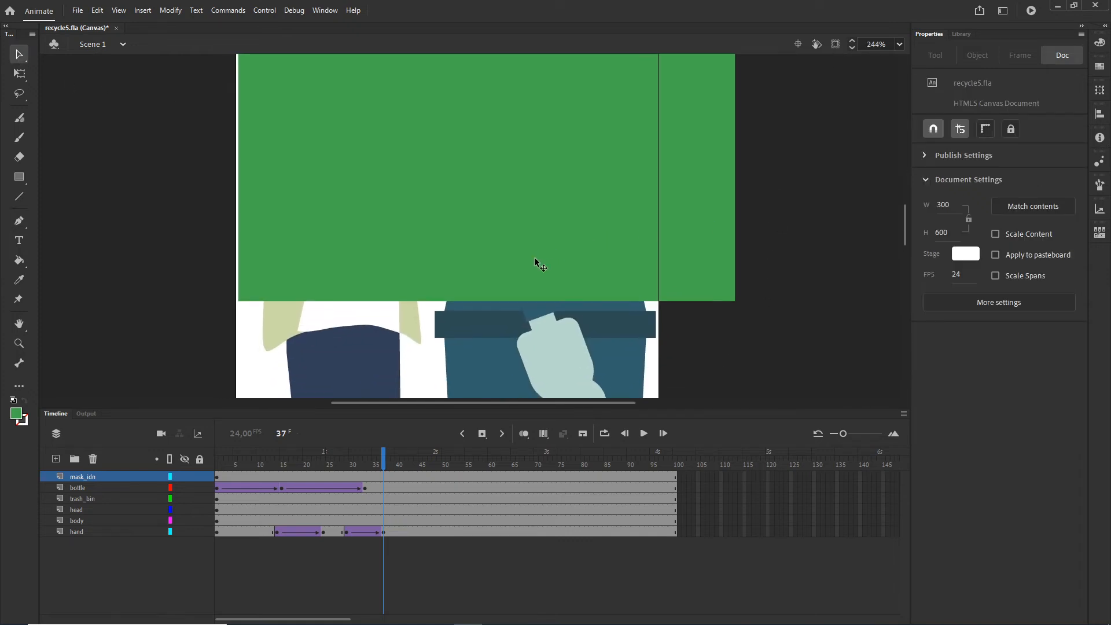
scroll(533, 256, up, 1)
click(561, 279)
key(Up)
key(Up)
key(Up)
key(Up)
key(Up)
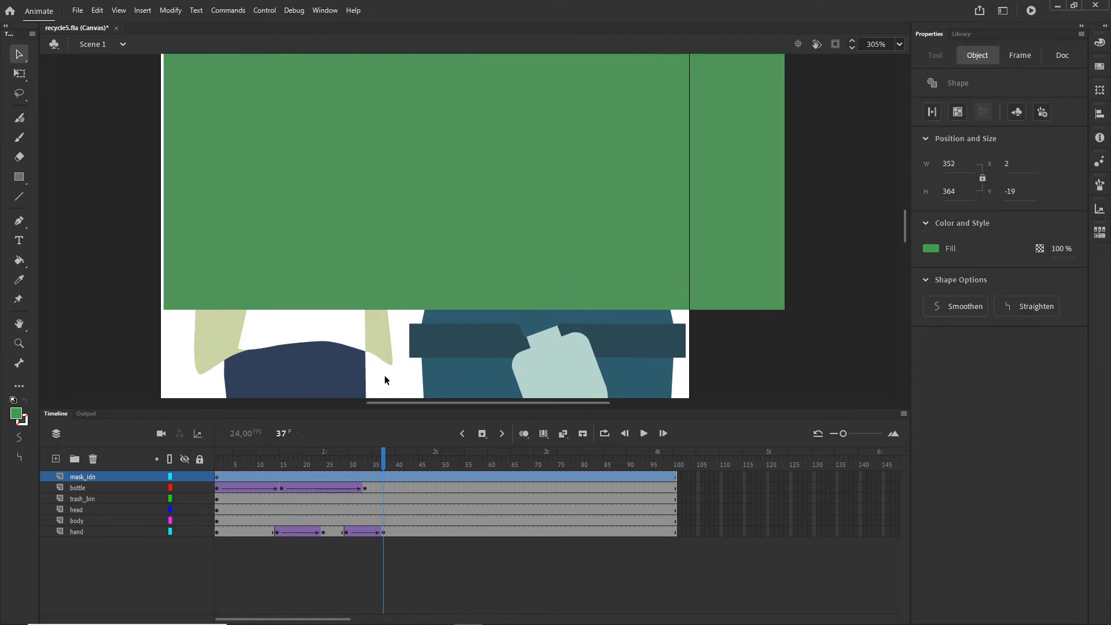
key(Down)
key(Down)
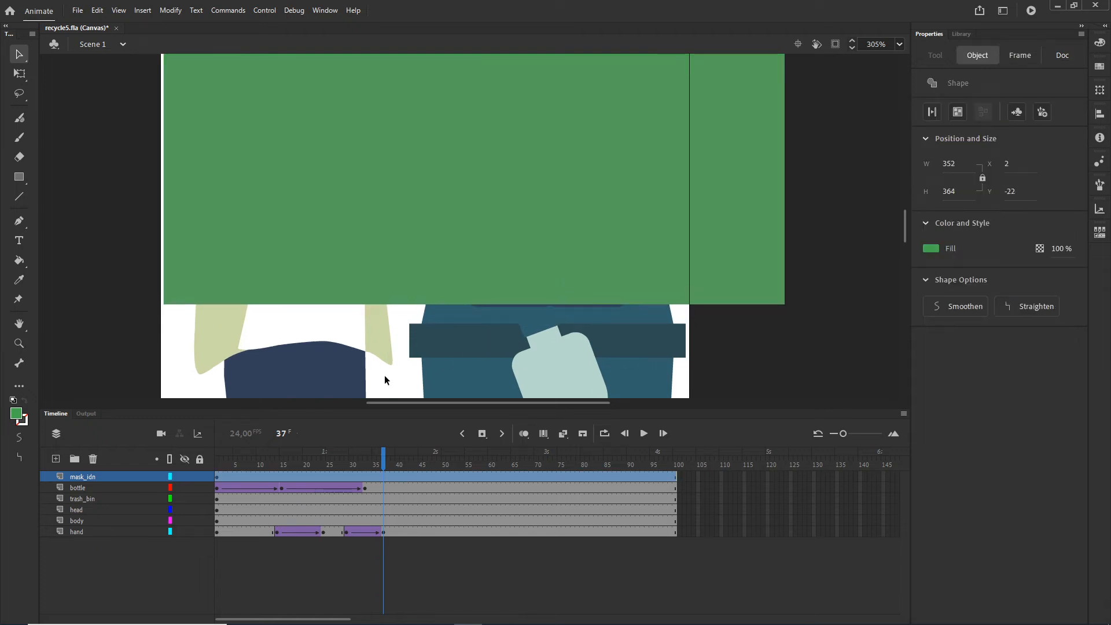
click(824, 317)
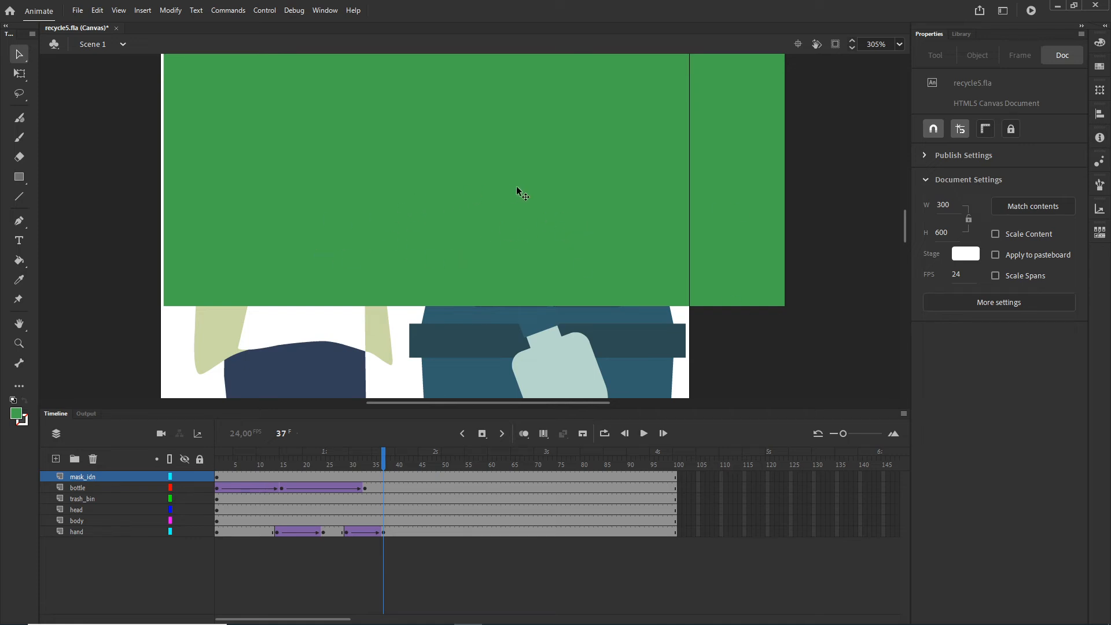
- Turn the mask_idn layer into a mask for the bottle layer
scroll(520, 196, down, 5)
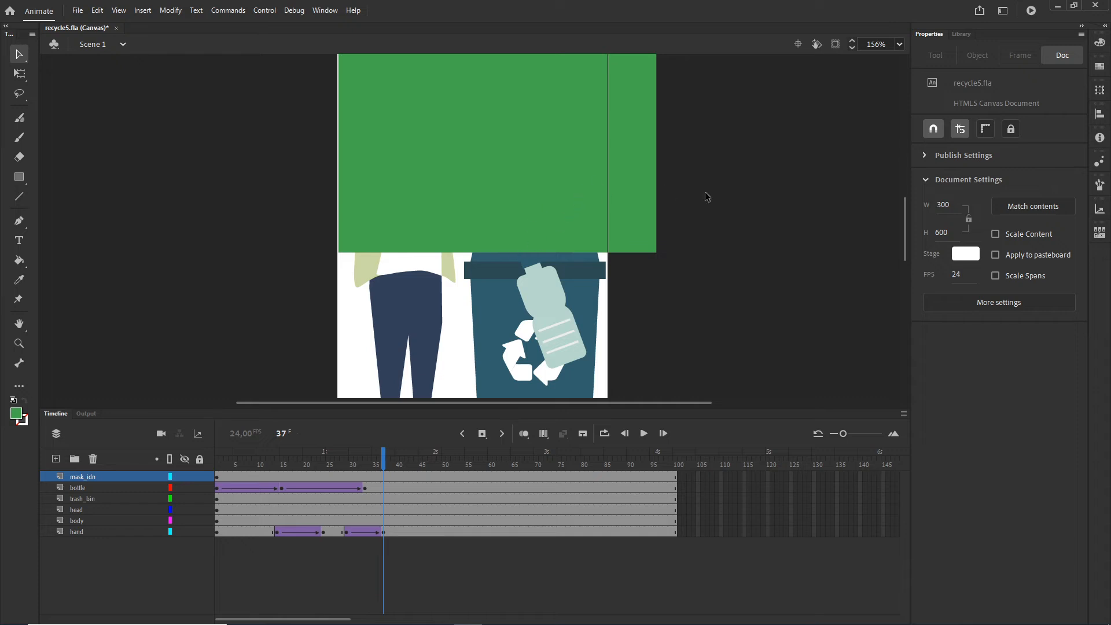
scroll(712, 251, up, 3)
scroll(685, 239, down, 1)
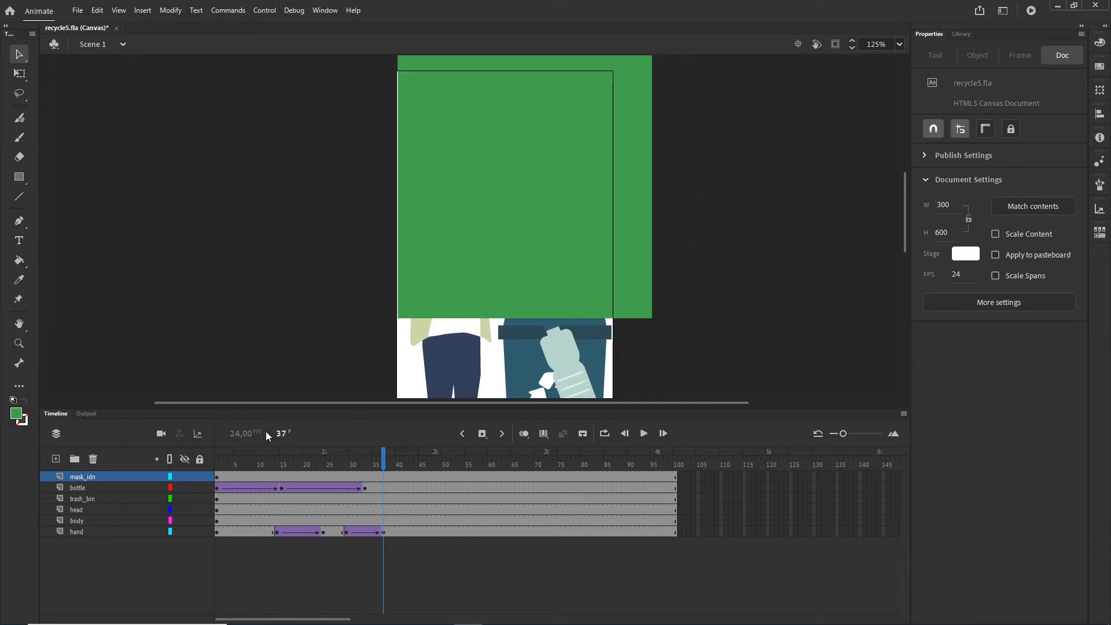
click(78, 489)
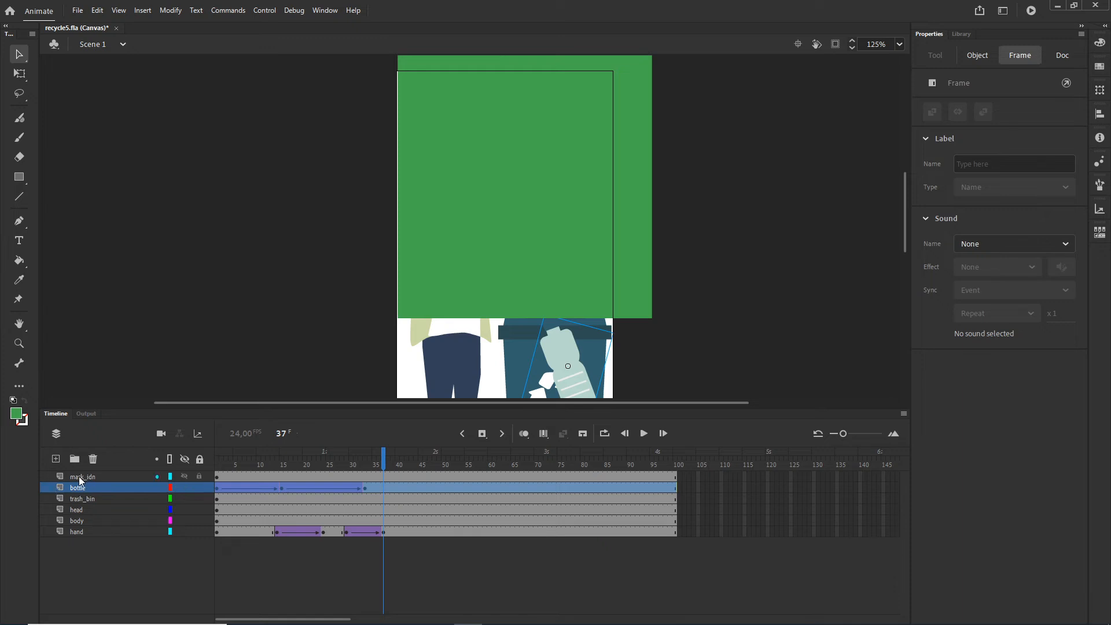
click(79, 478)
right_click(79, 480)
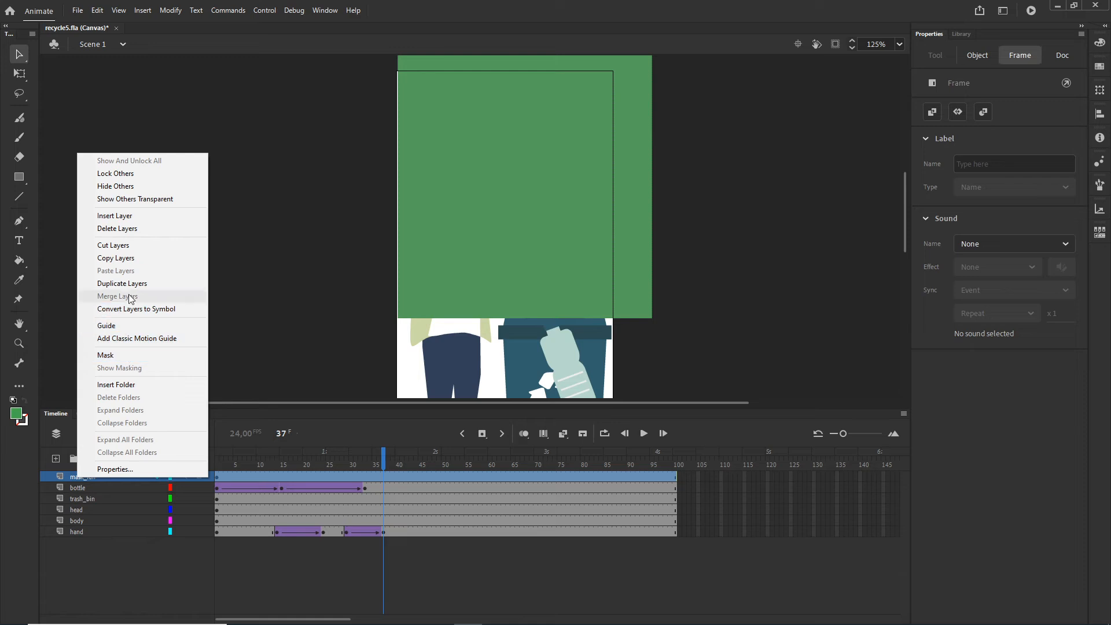
click(115, 355)
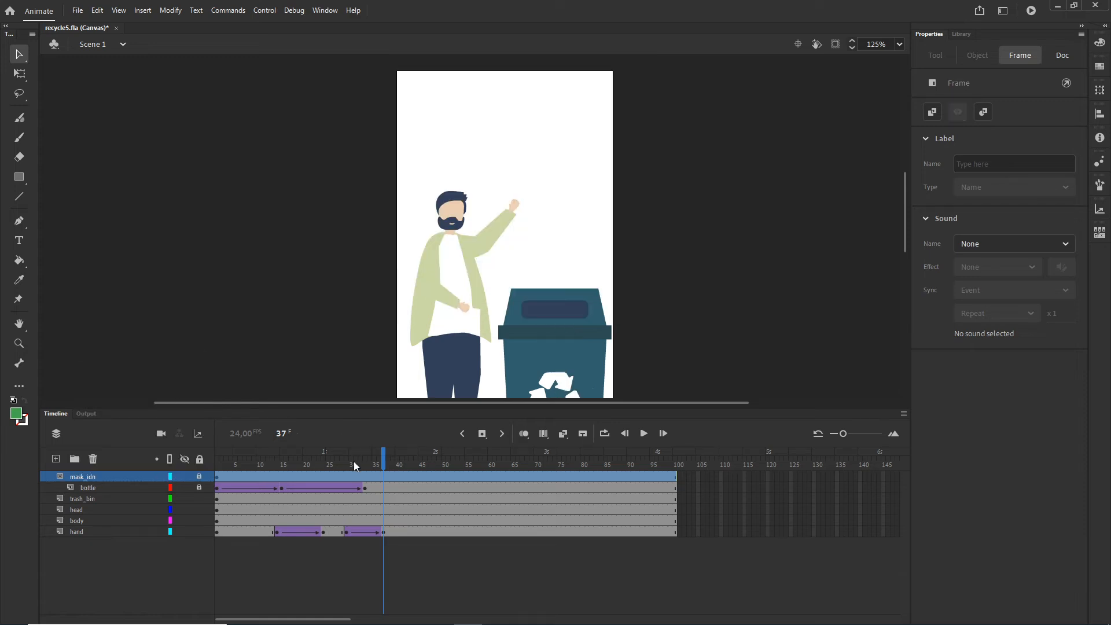
- Remove all frames after frame 37 on every layer and test the animation in the browser
mouse_move(377, 467)
mouse_down()
mouse_move(217, 454)
mouse_move(388, 462)
mouse_up()
click(388, 476)
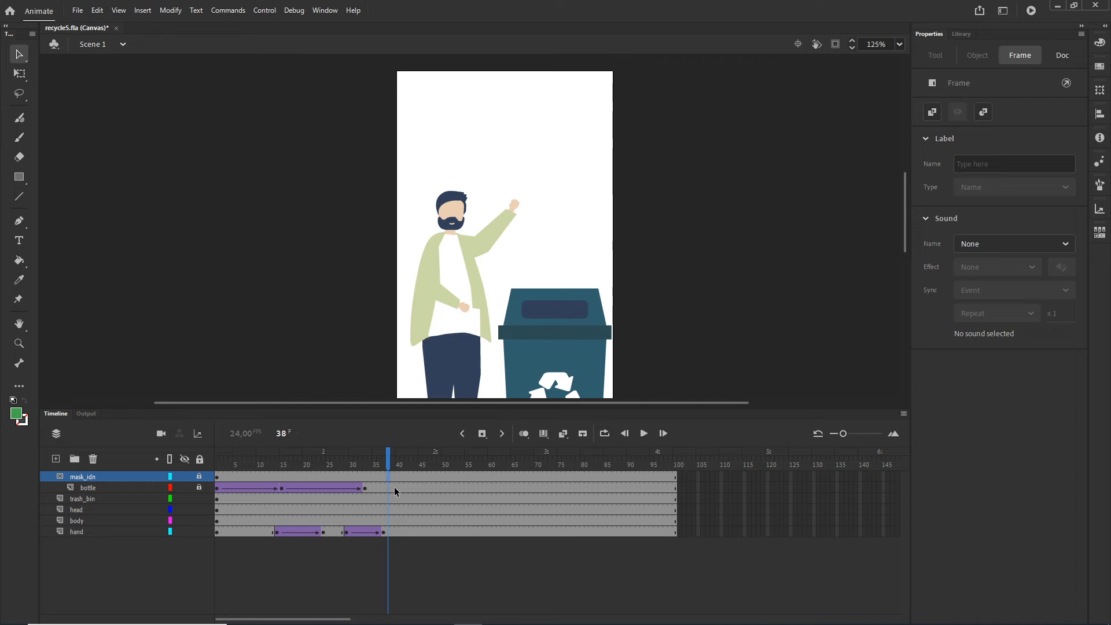
shift+click(694, 533)
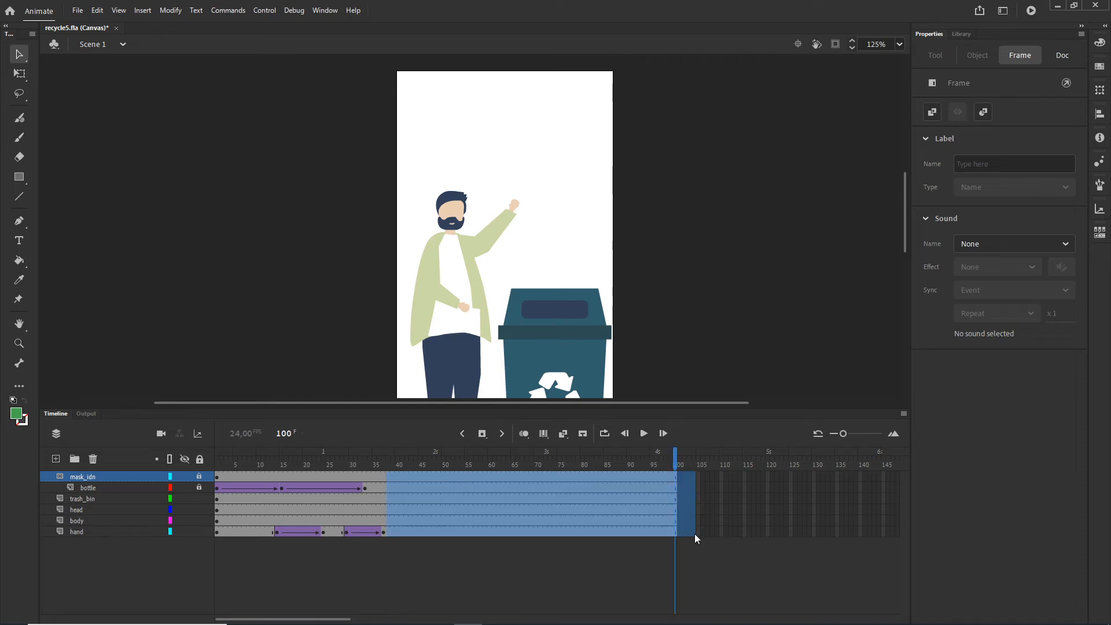
click(393, 476)
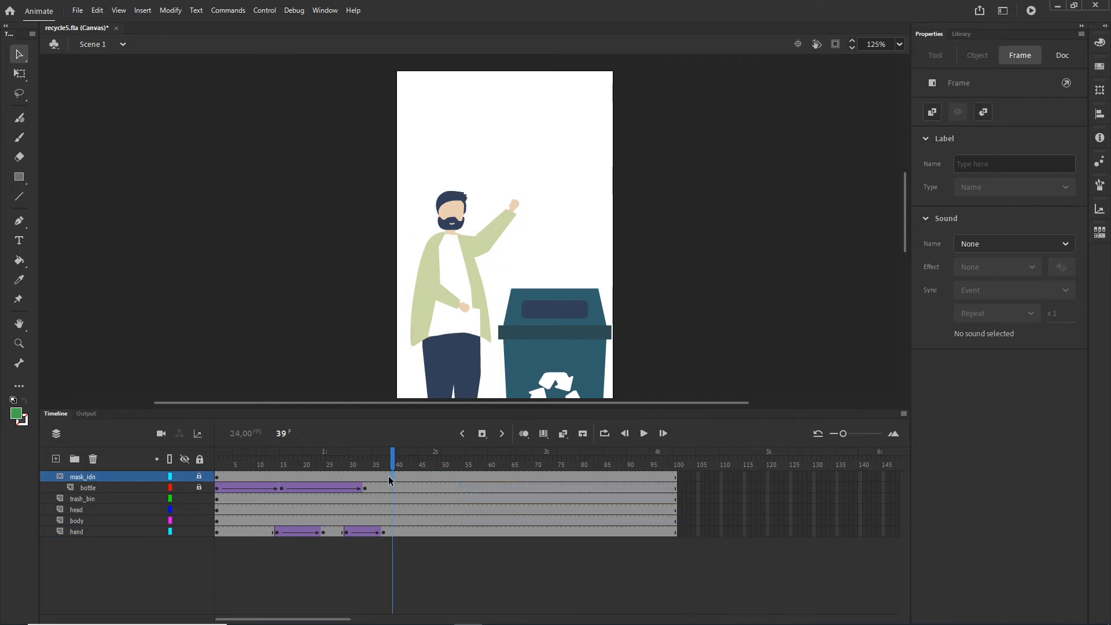
shift+click(699, 536)
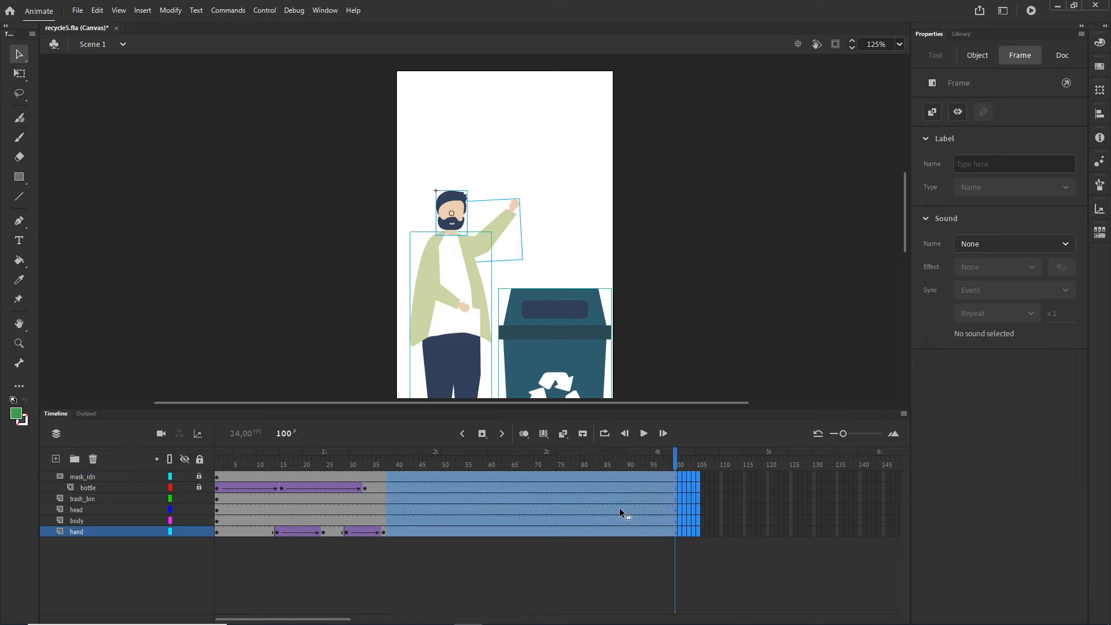
right_click(576, 490)
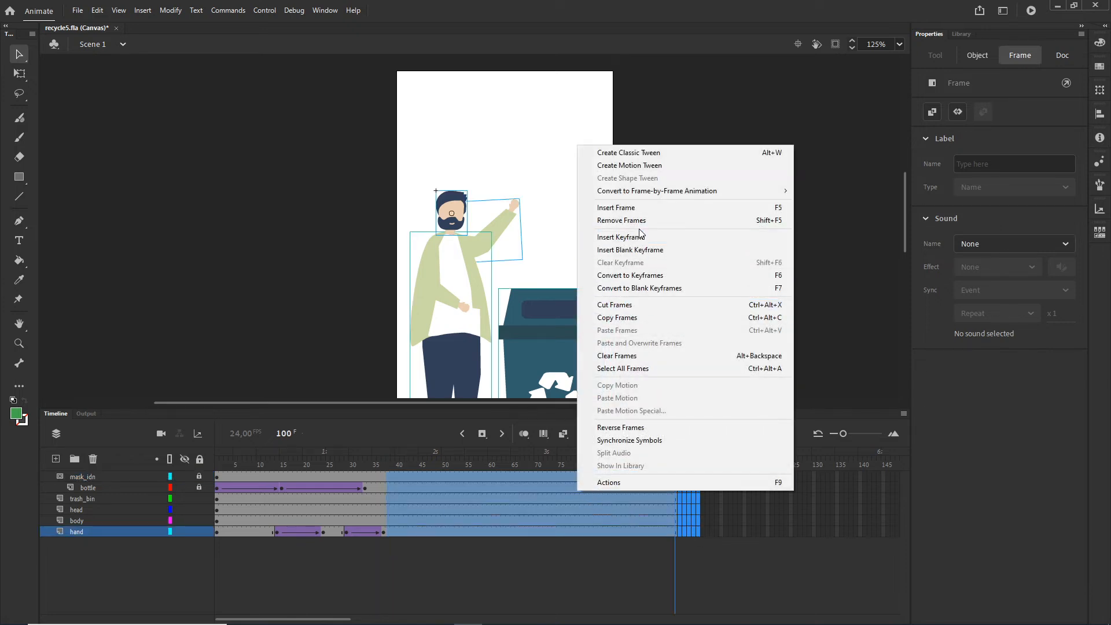
click(740, 222)
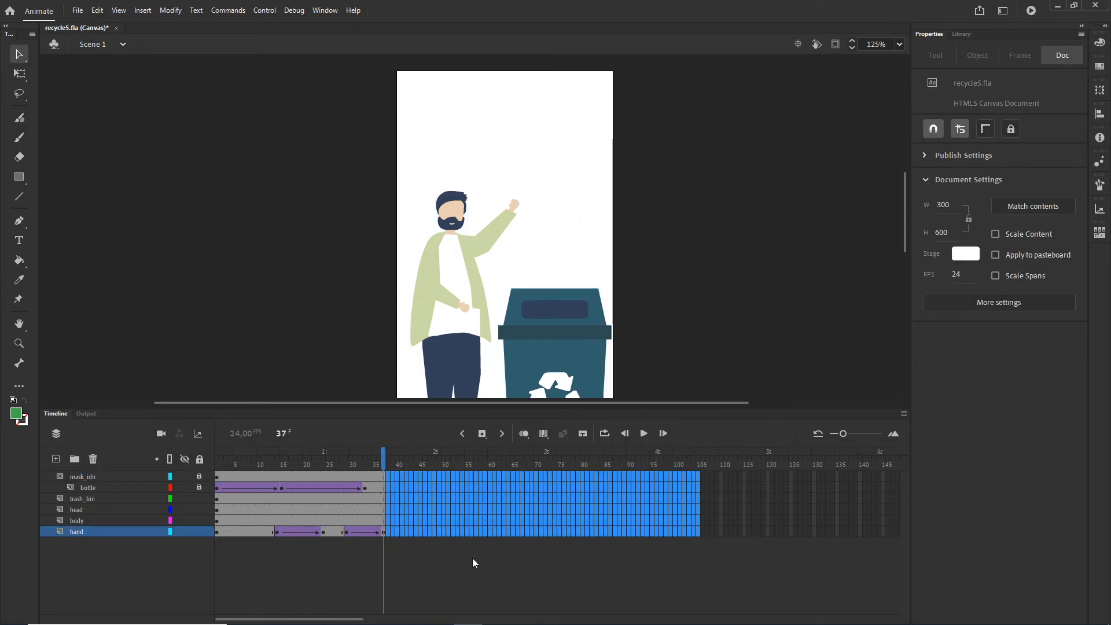
key(ctrl+Return)
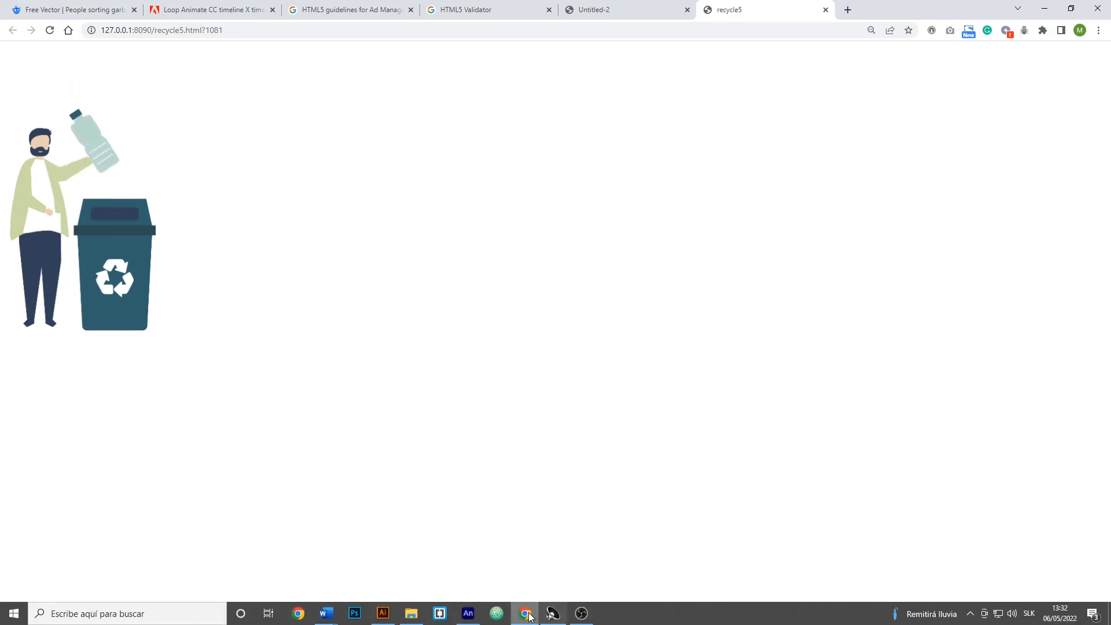
- Return to Animate and set the document's stage color to a light green, E1FFE0
click(467, 614)
click(62, 414)
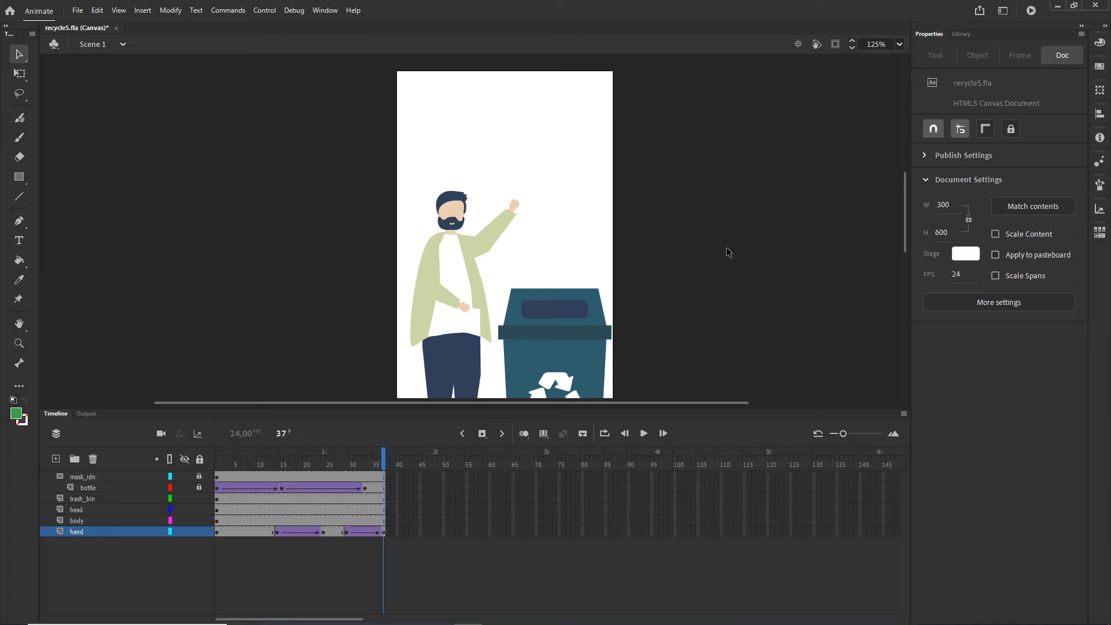
click(972, 256)
click(944, 269)
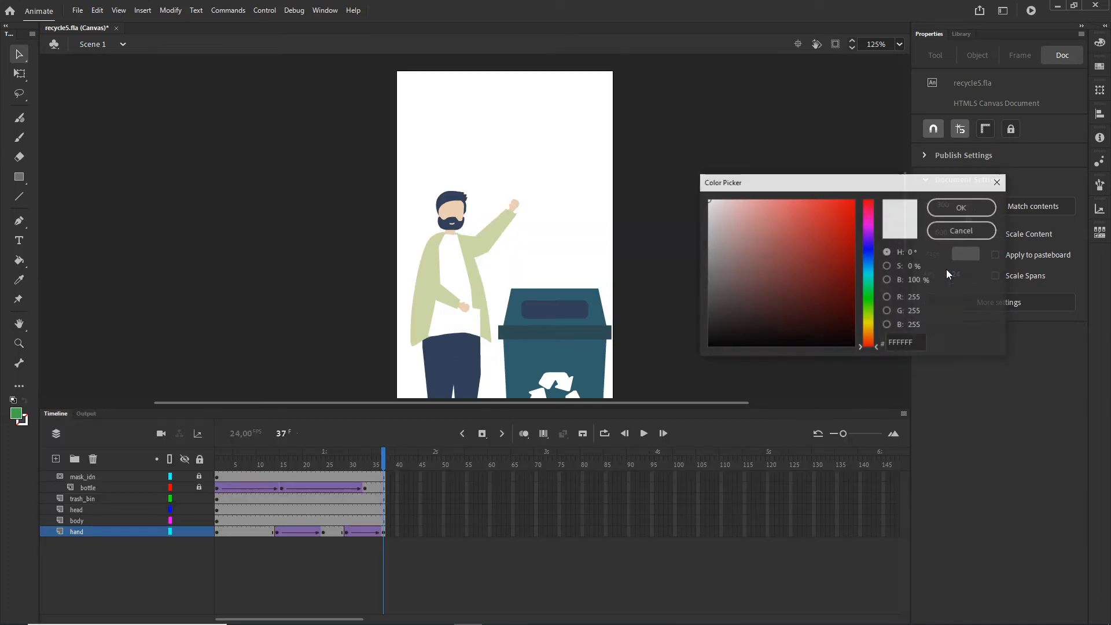
drag(869, 289, 868, 298)
drag(742, 218, 725, 198)
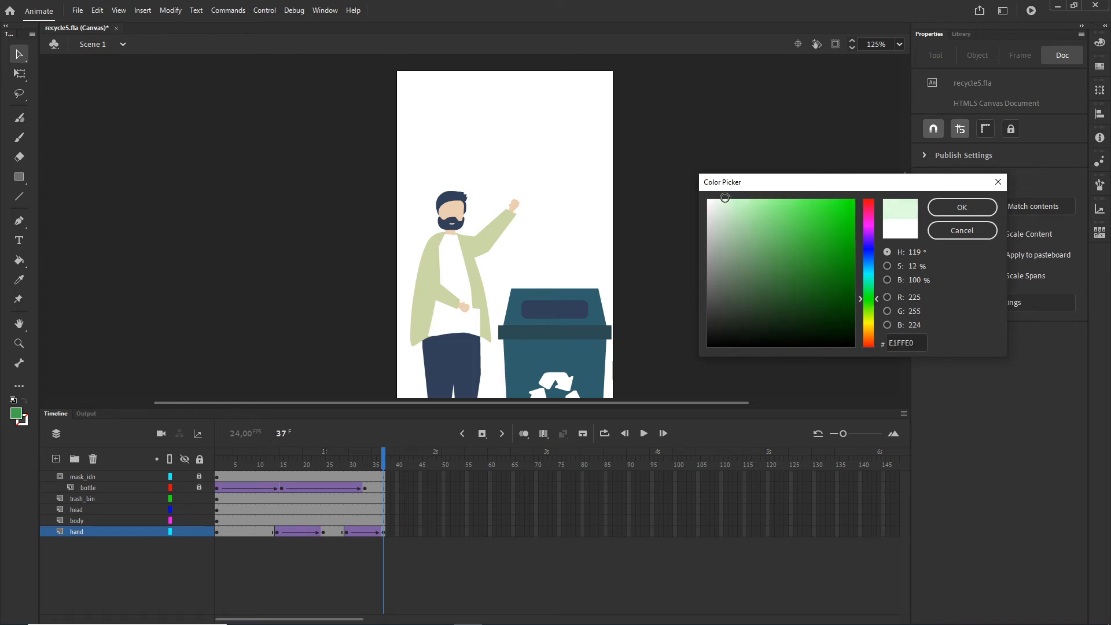
click(975, 214)
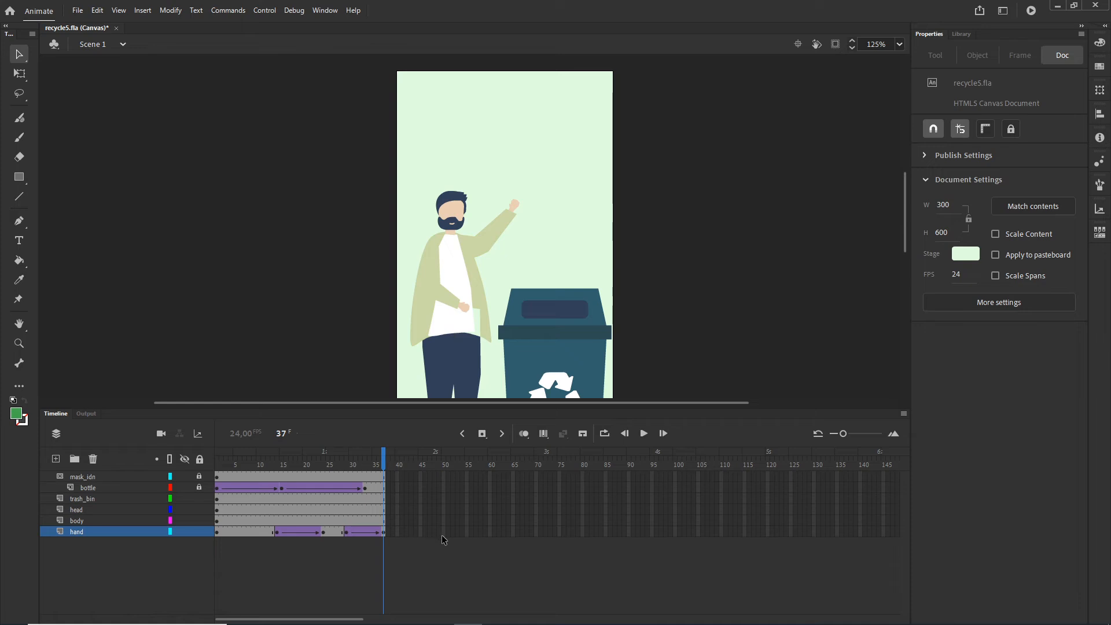
- Extend all layers to frame 50 and test the animation in the browser
shift+click(443, 473)
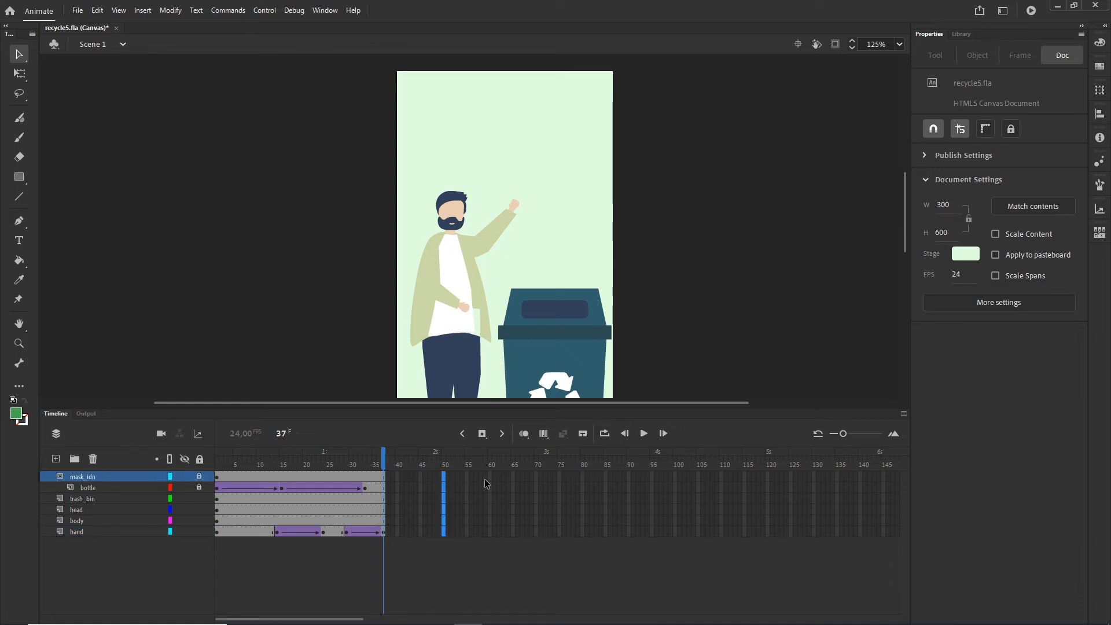
key(F5)
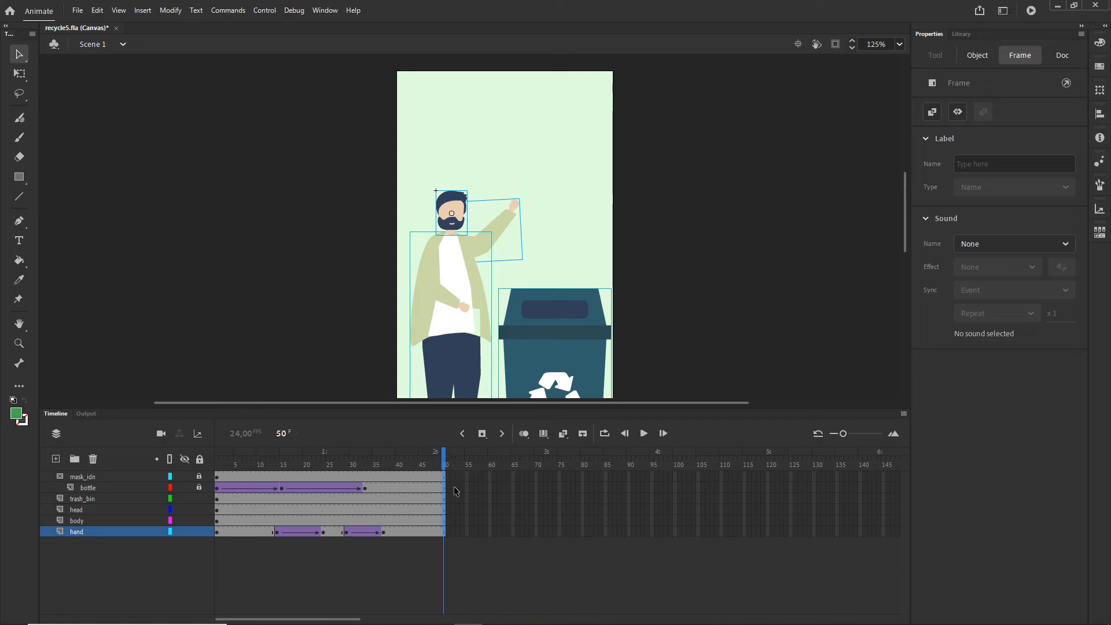
key(ctrl+Return)
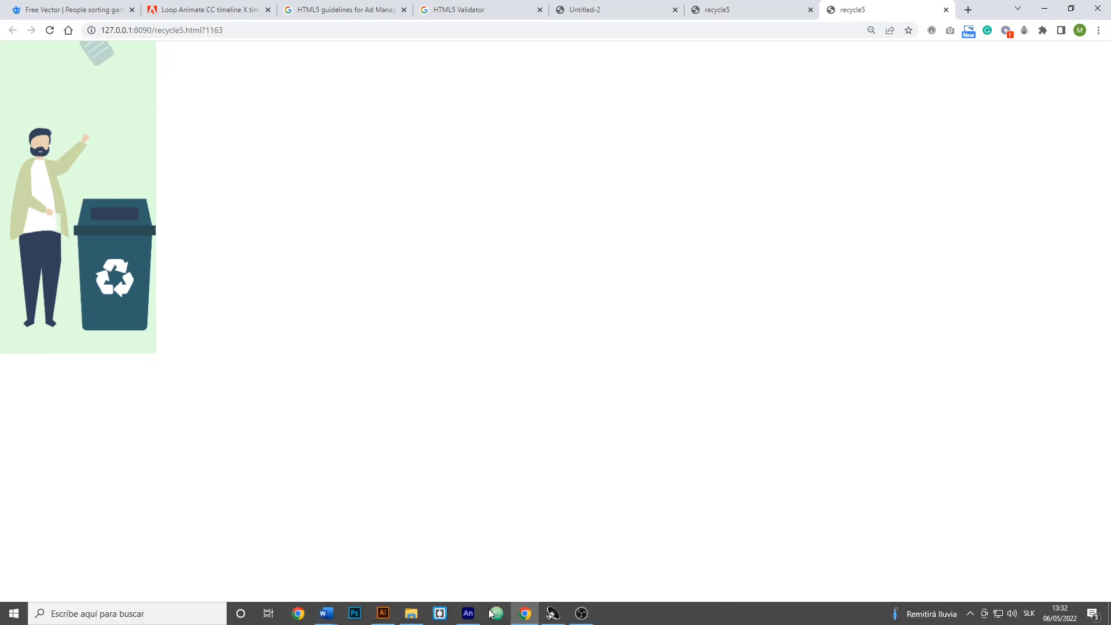
- Return to the Animate timeline and add a new layer above the mask_idn layer
click(468, 613)
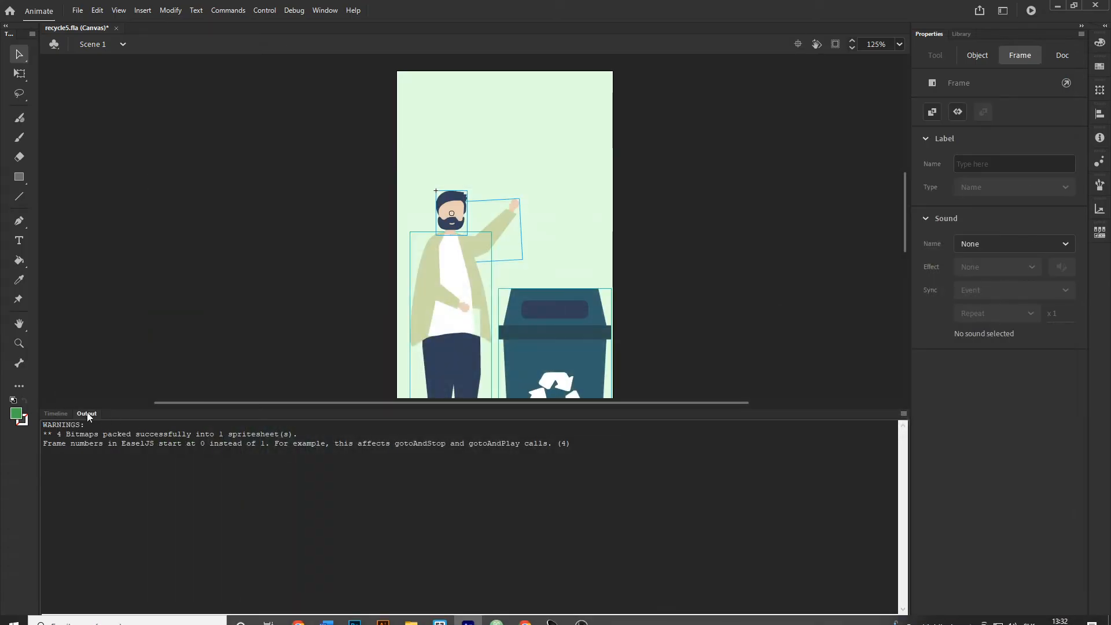
click(56, 413)
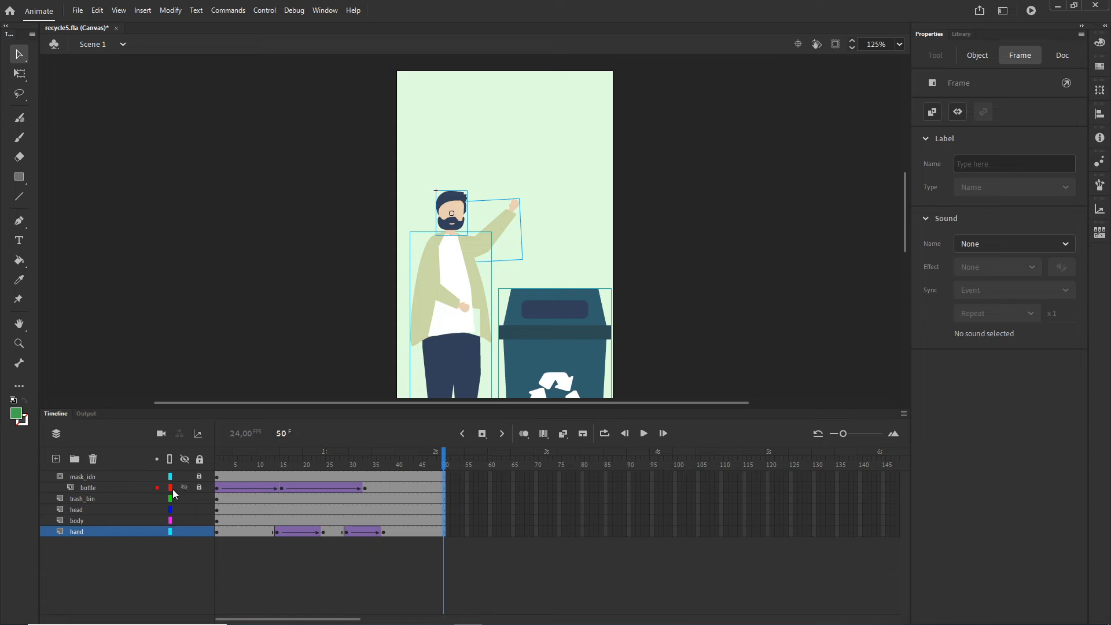
click(56, 459)
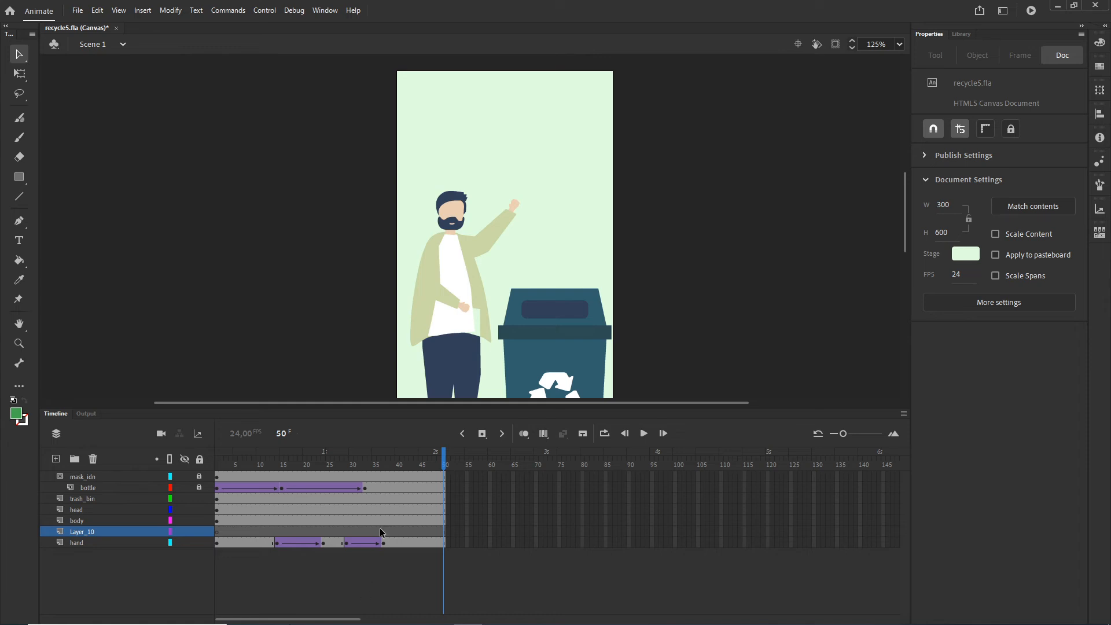
key(ctrl+z)
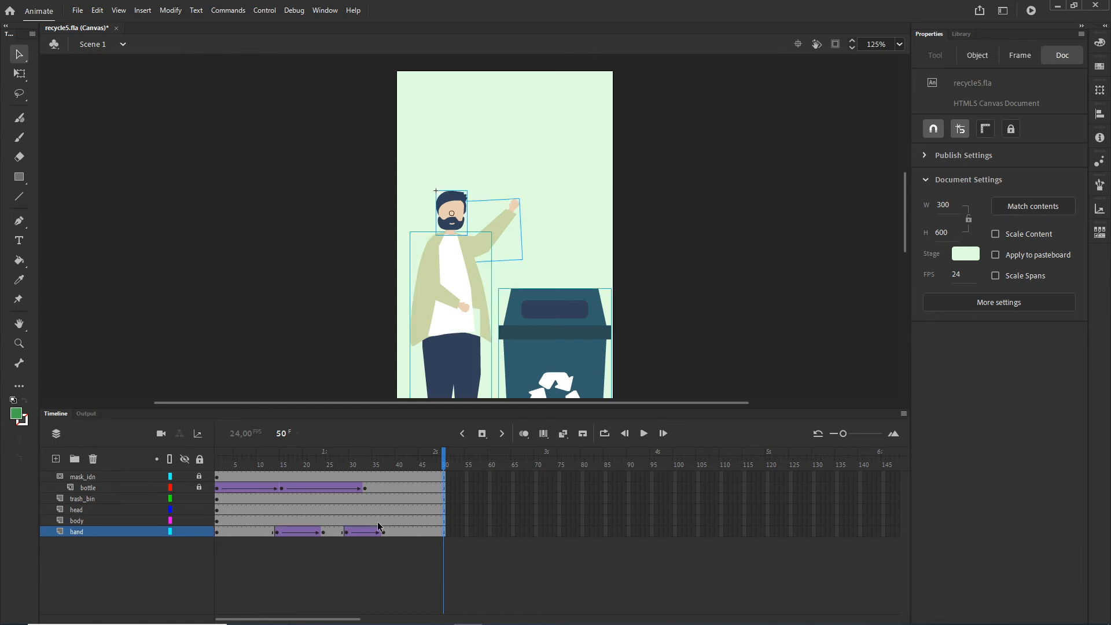
click(82, 476)
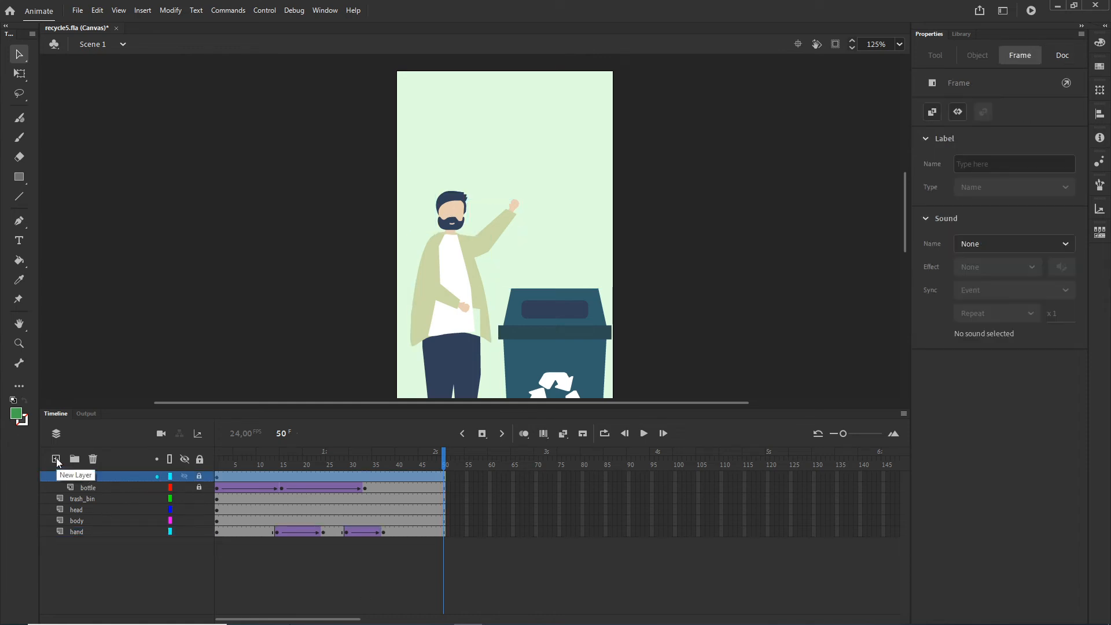
click(56, 459)
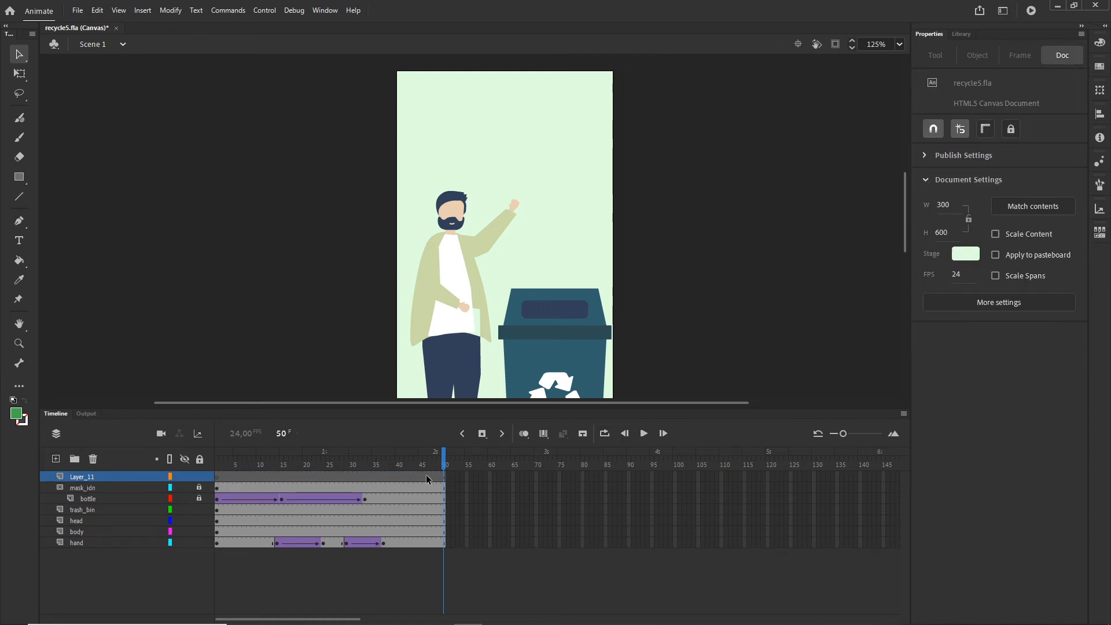
- Add the script this.stop(); to frame 1 of the new top layer and collapse the code editor
click(220, 480)
right_click(220, 480)
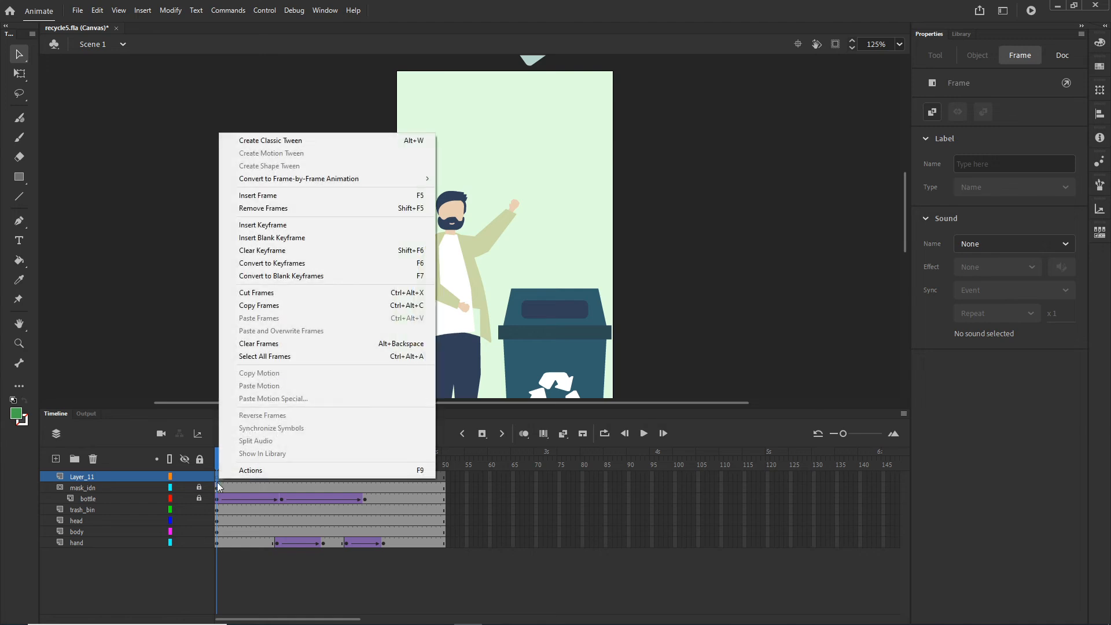
click(268, 472)
click(535, 98)
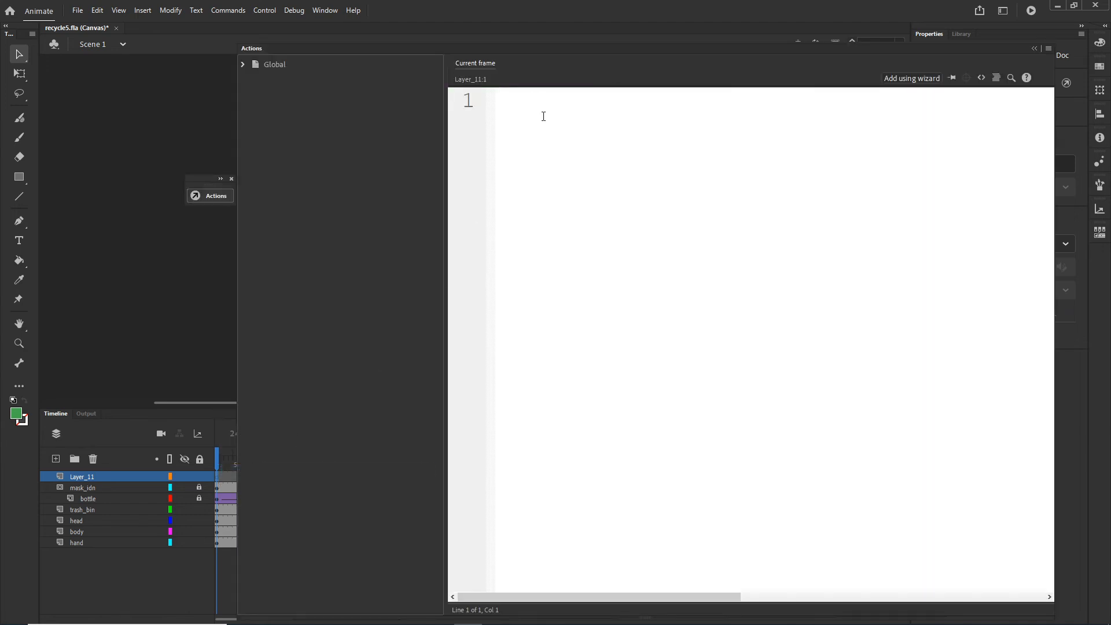
text(this.s)
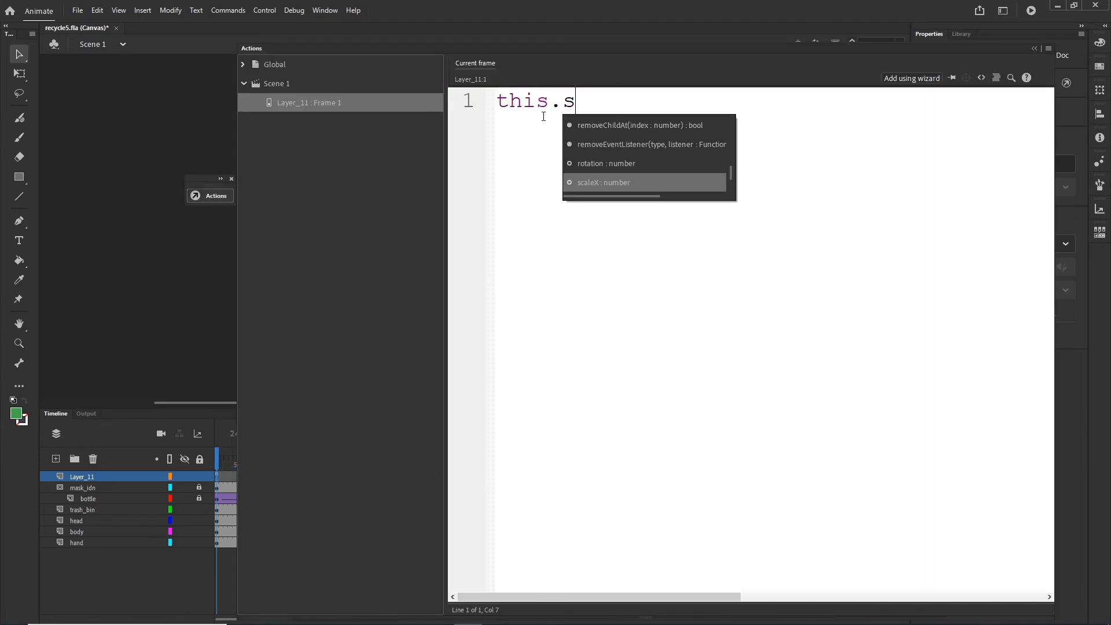
text(top)
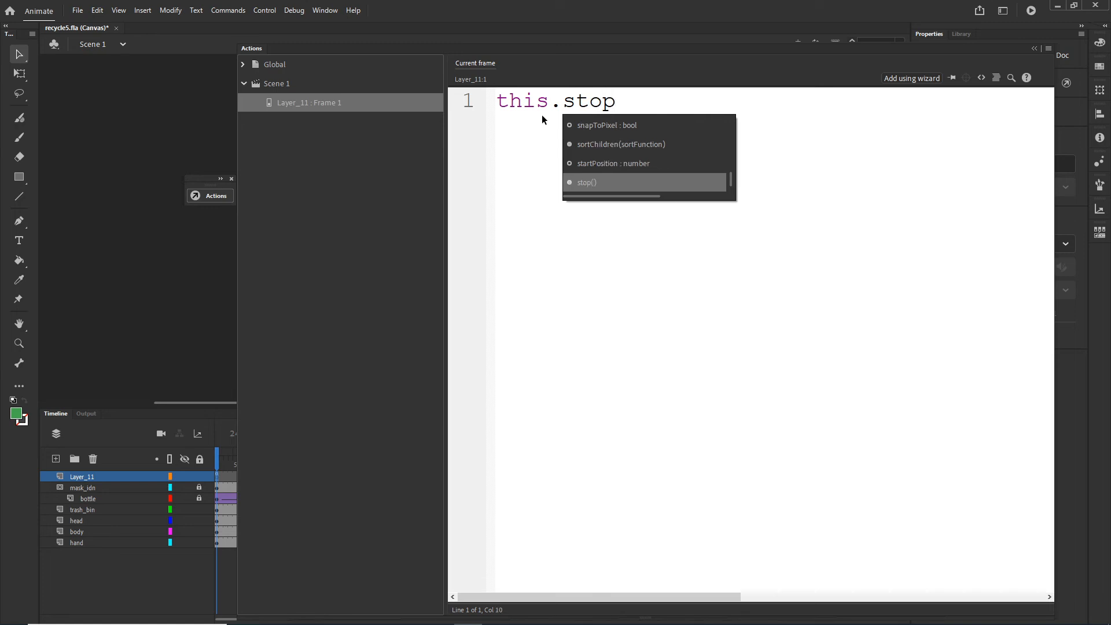
text(())
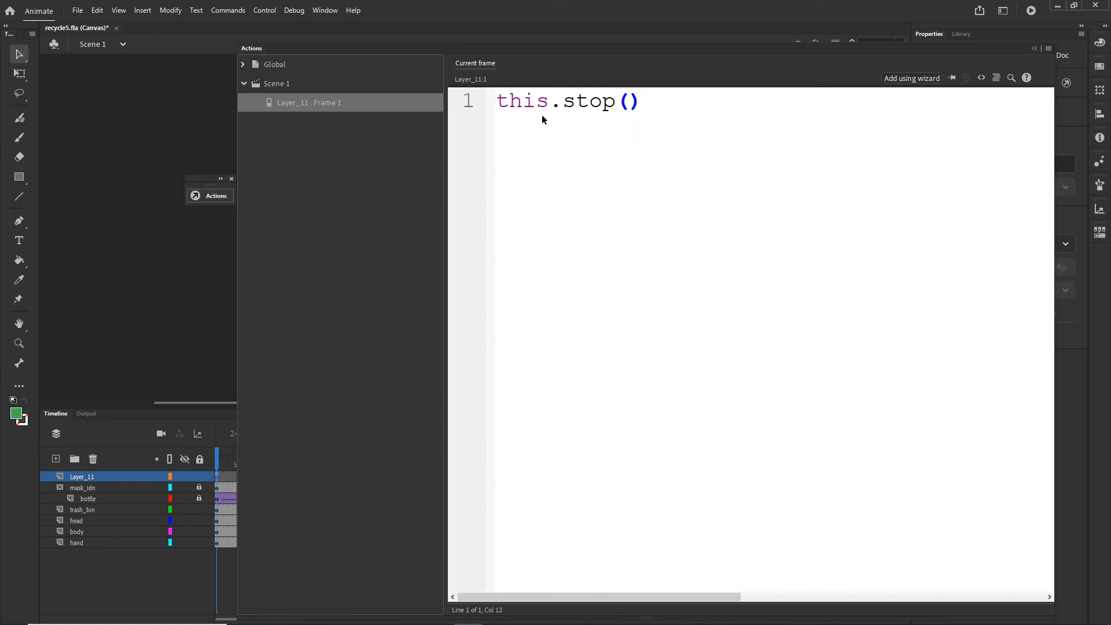
text(;)
key(shift+Left)
click(657, 104)
drag(657, 94, 648, 95)
key(BackSpace)
text(;)
click(1034, 50)
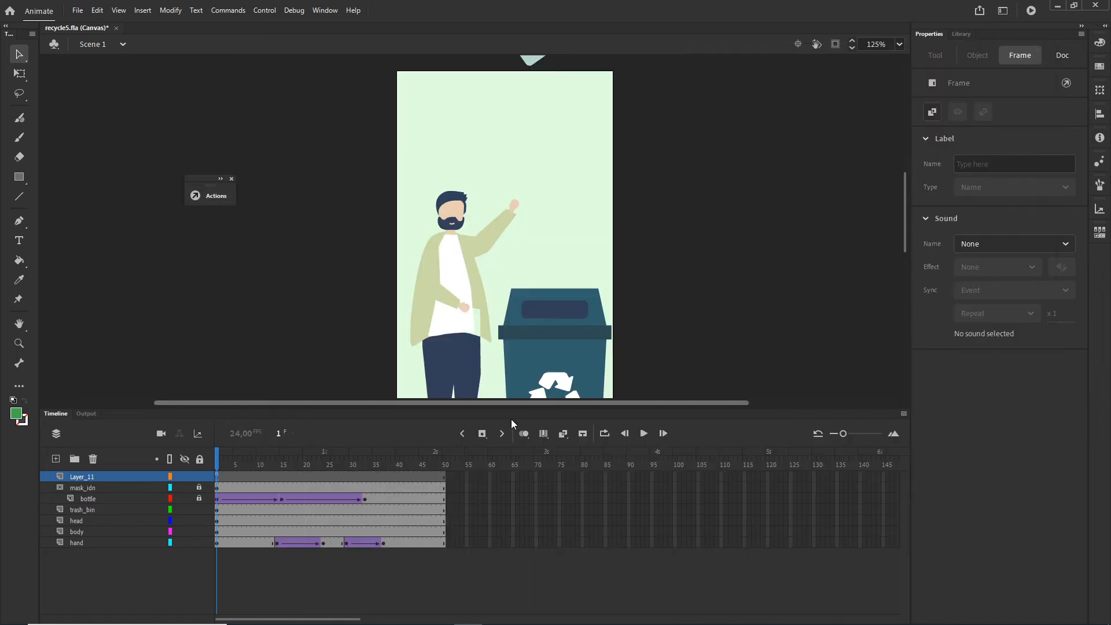
- Play the timeline, return to frame 1 and test the stop script in the browser
key(Return)
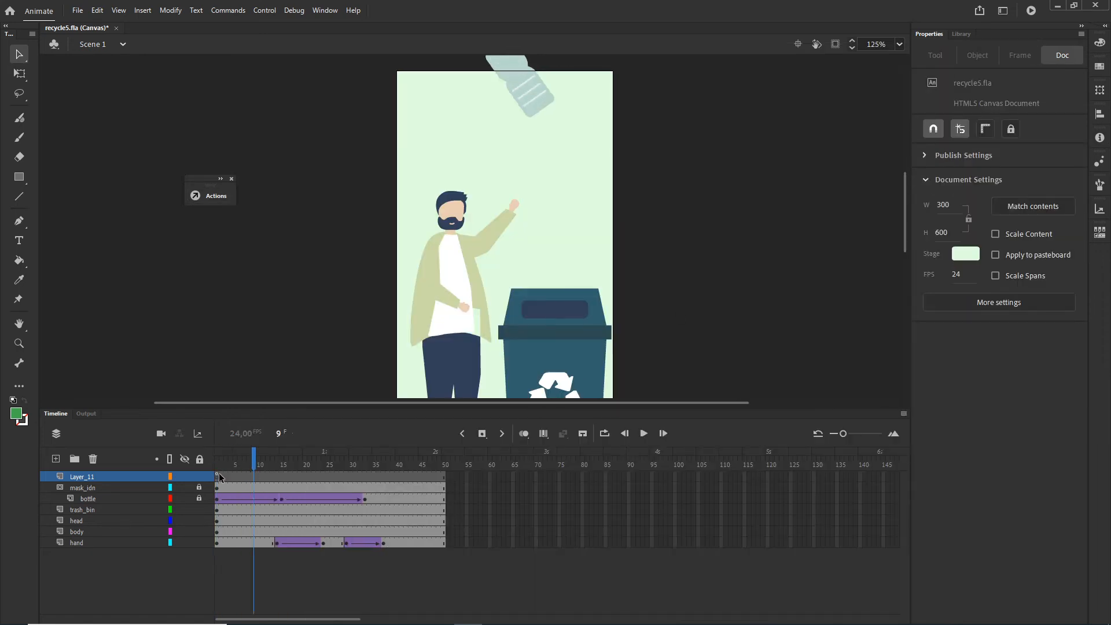
click(218, 476)
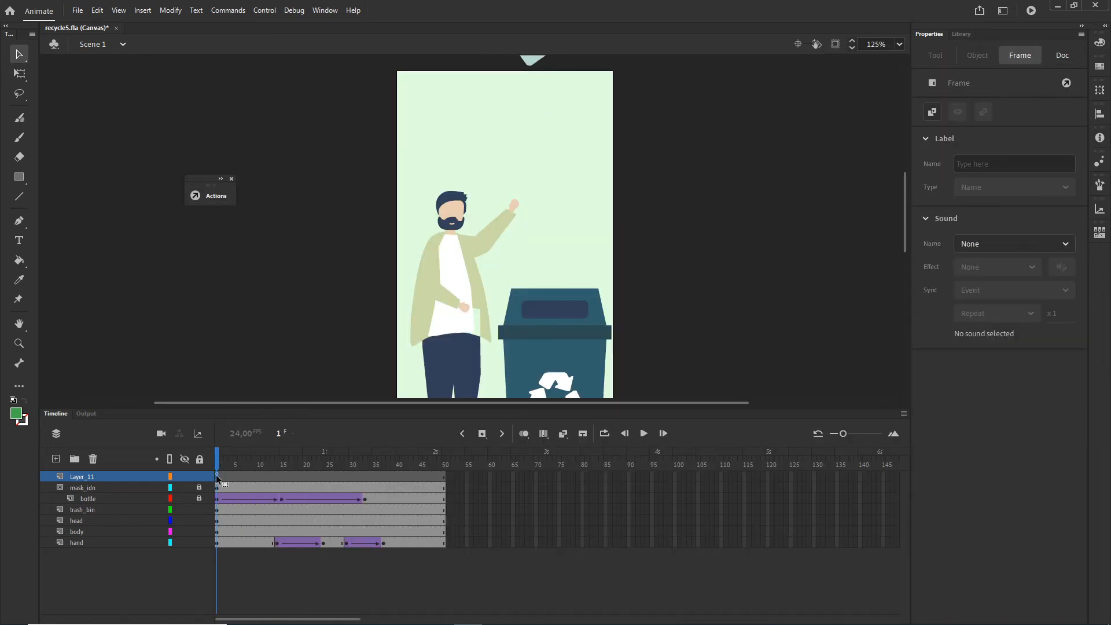
key(ctrl+Return)
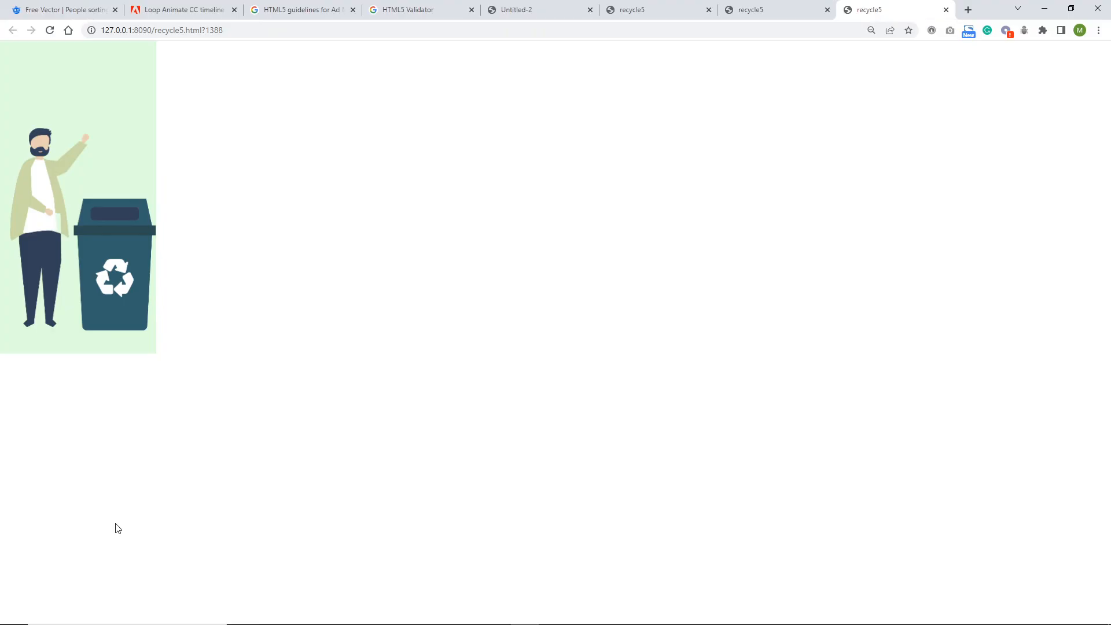
- Back in Animate, move the stop script's keyframe on the top layer to frame 50 and test the animation in the browser
click(544, 605)
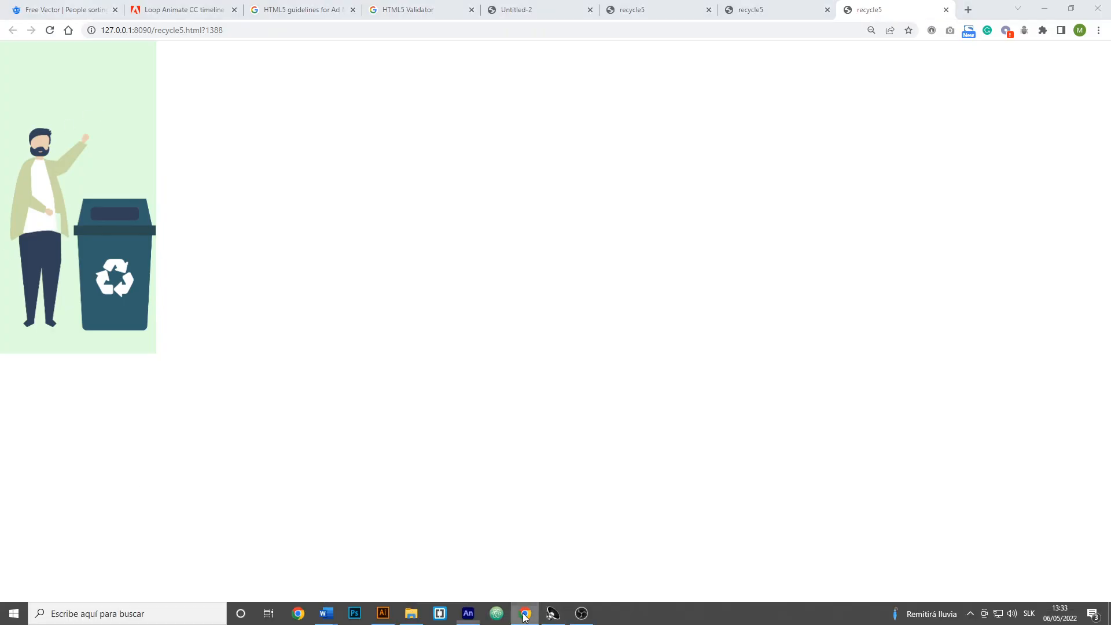
click(58, 414)
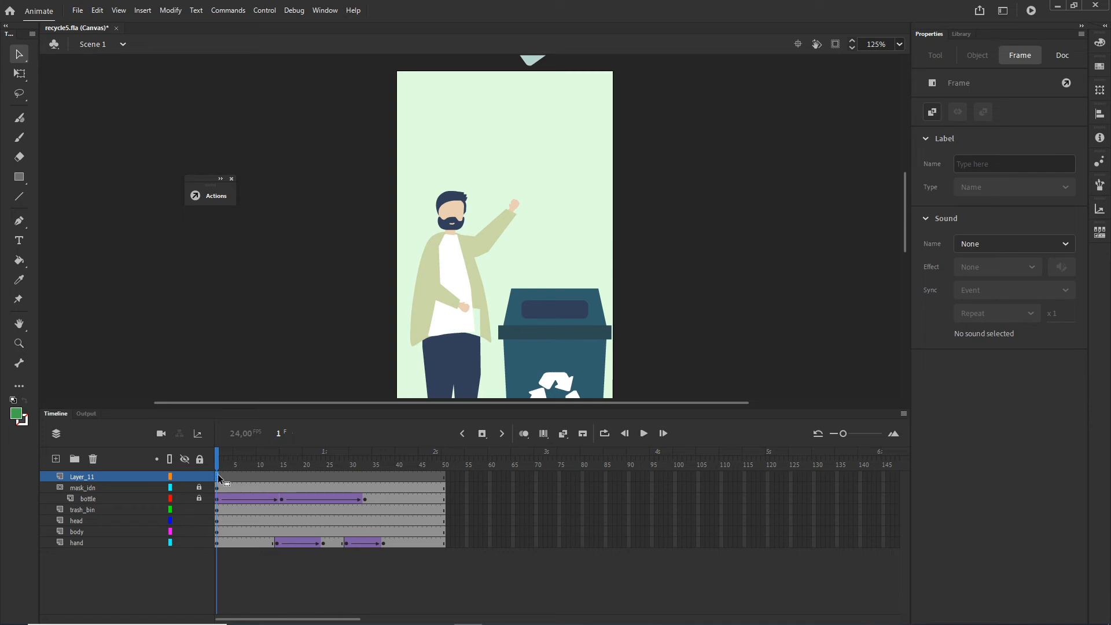
click(441, 475)
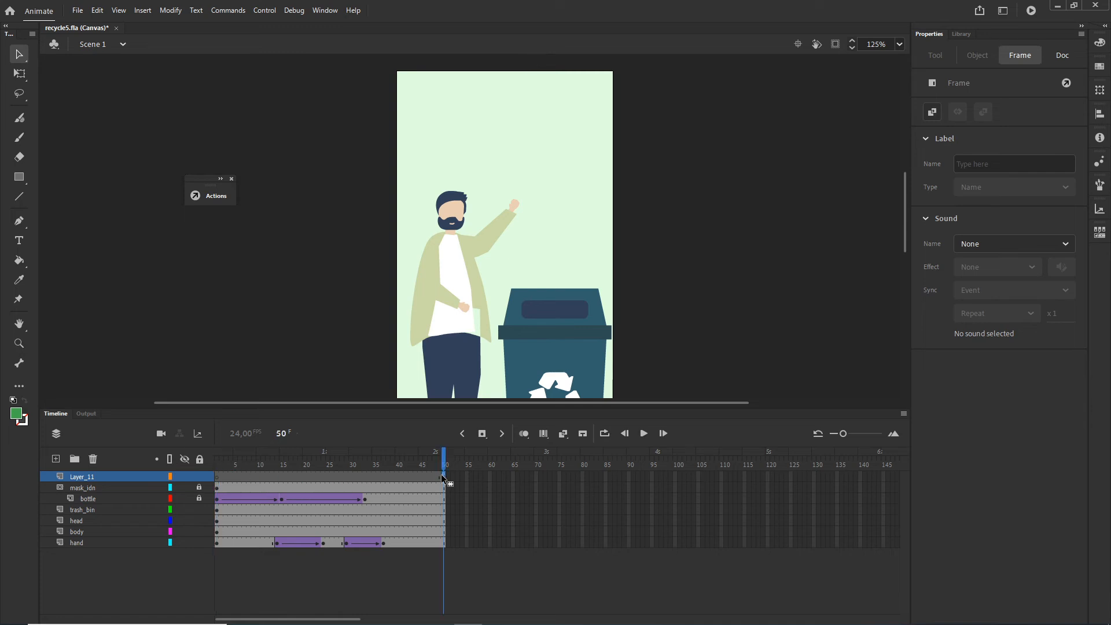
click(494, 581)
key(ctrl+Return)
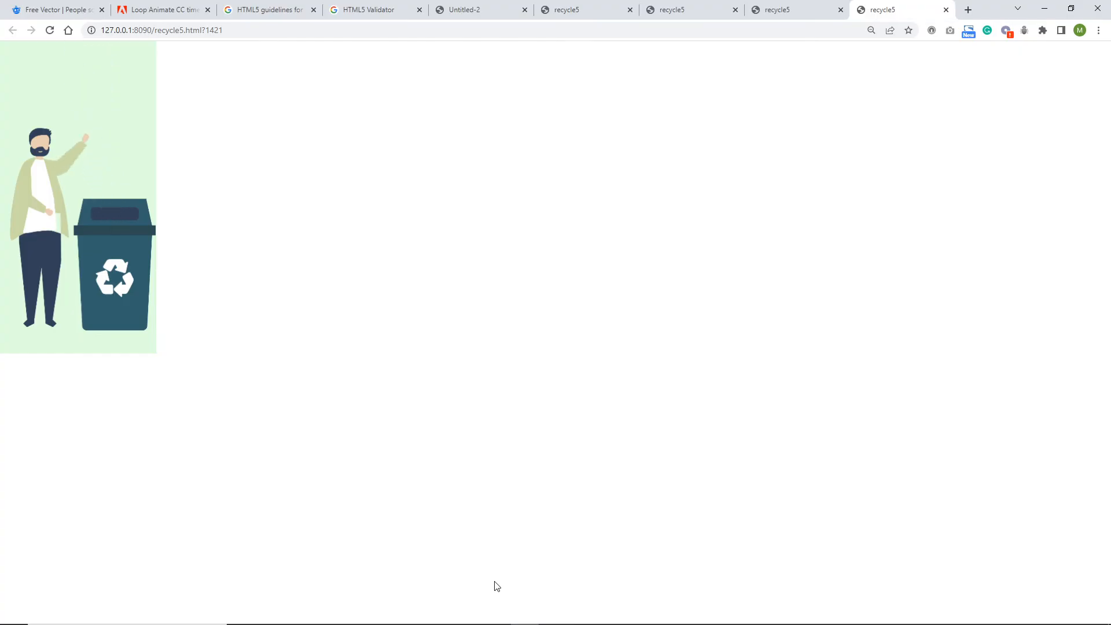
- Copy the two-line code "if (!this.looped) this.looped = 1; if (this.looped++ == 3) this.stop();" from the Adobe forum thread on looping the timeline
mouse_move(405, 622)
click(167, 16)
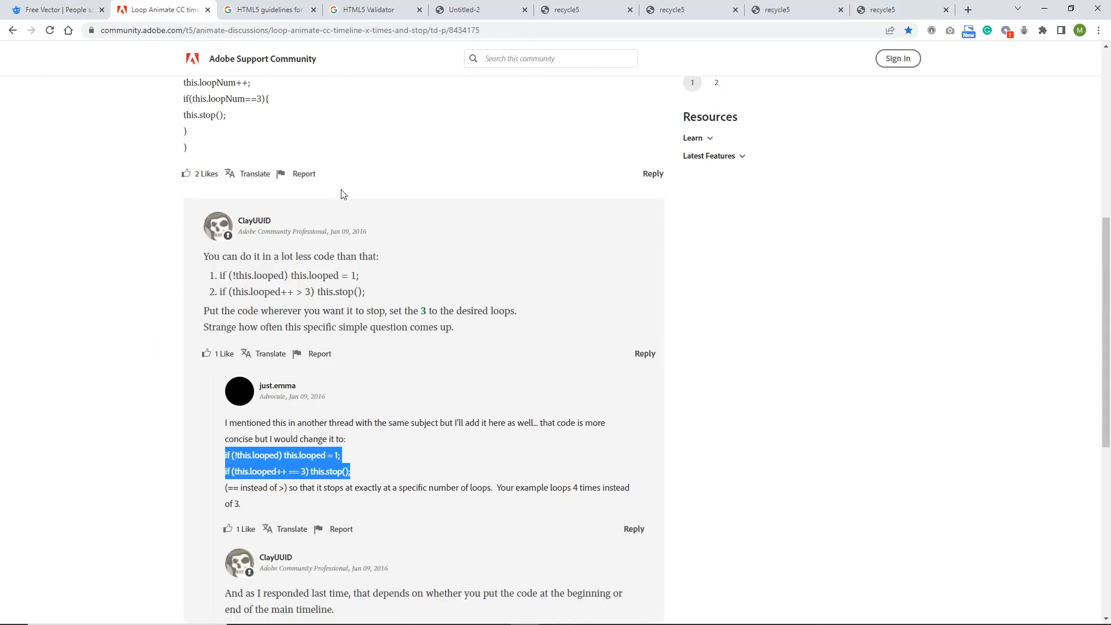
scroll(354, 202, up, 7)
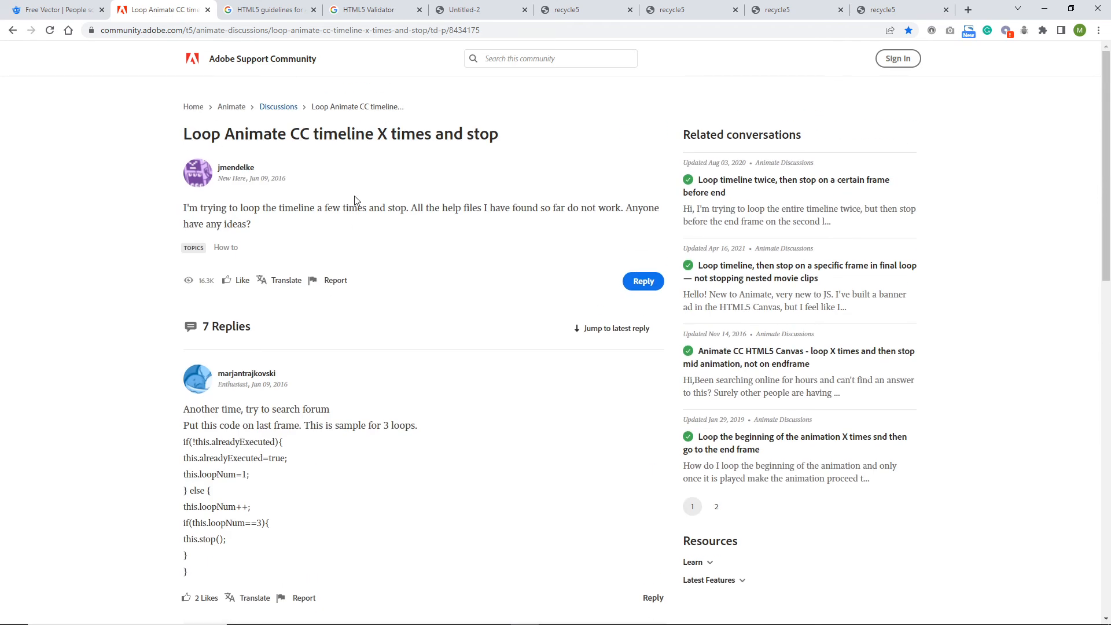
scroll(354, 200, down, 4)
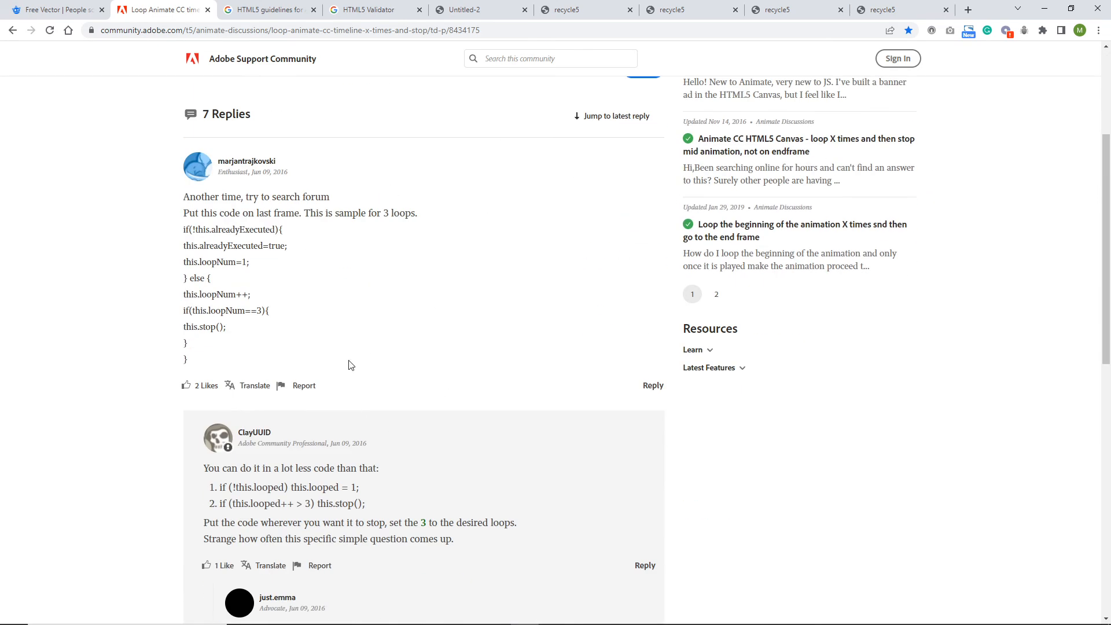
scroll(351, 365, down, 4)
click(374, 483)
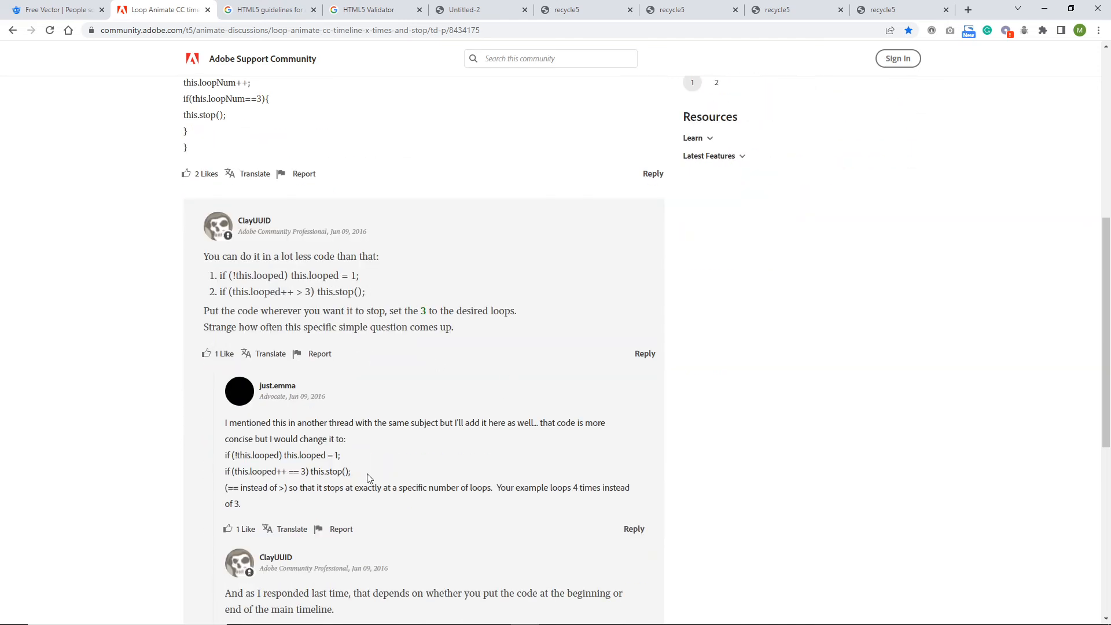
drag(352, 471, 224, 458)
key(ctrl+c)
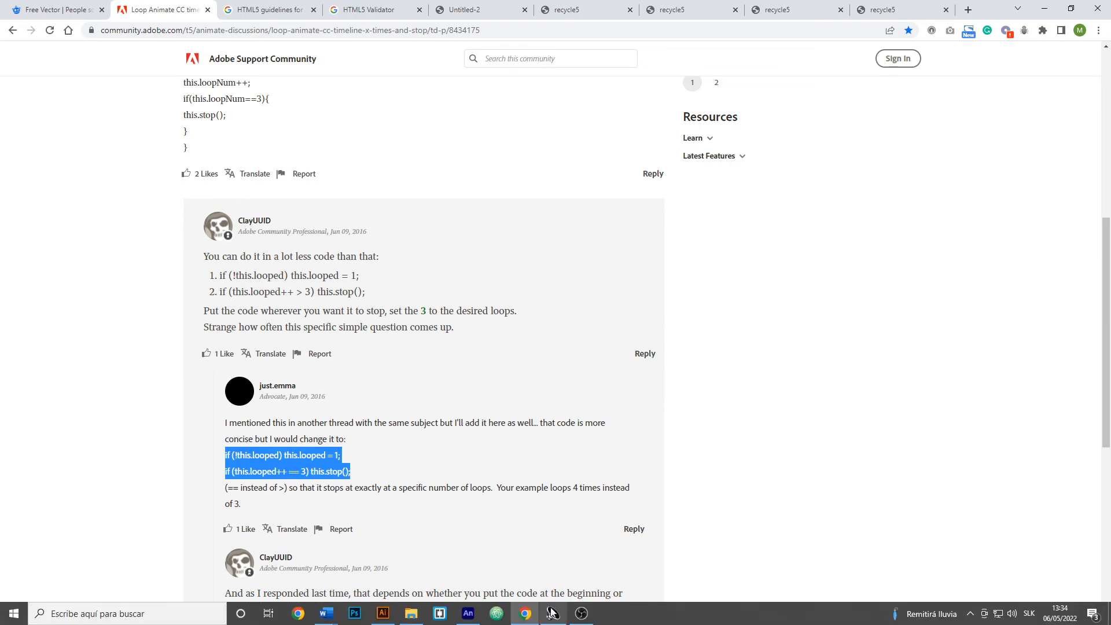
- Switch to Animate and replace the script on frame 50 of the top layer with the copied two-line looping code
click(469, 613)
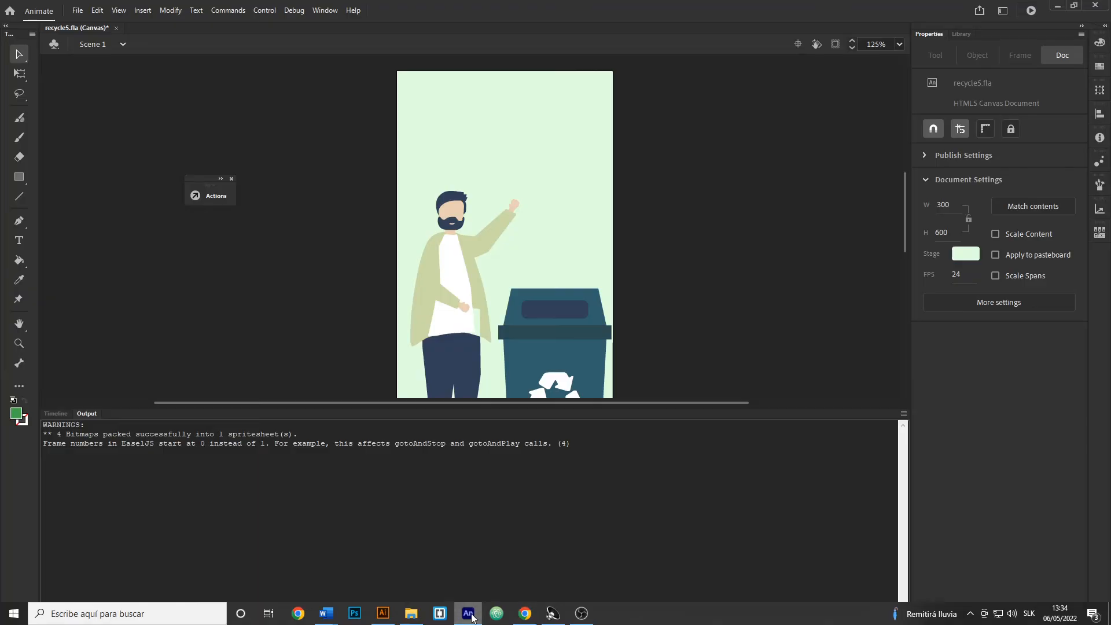
click(56, 414)
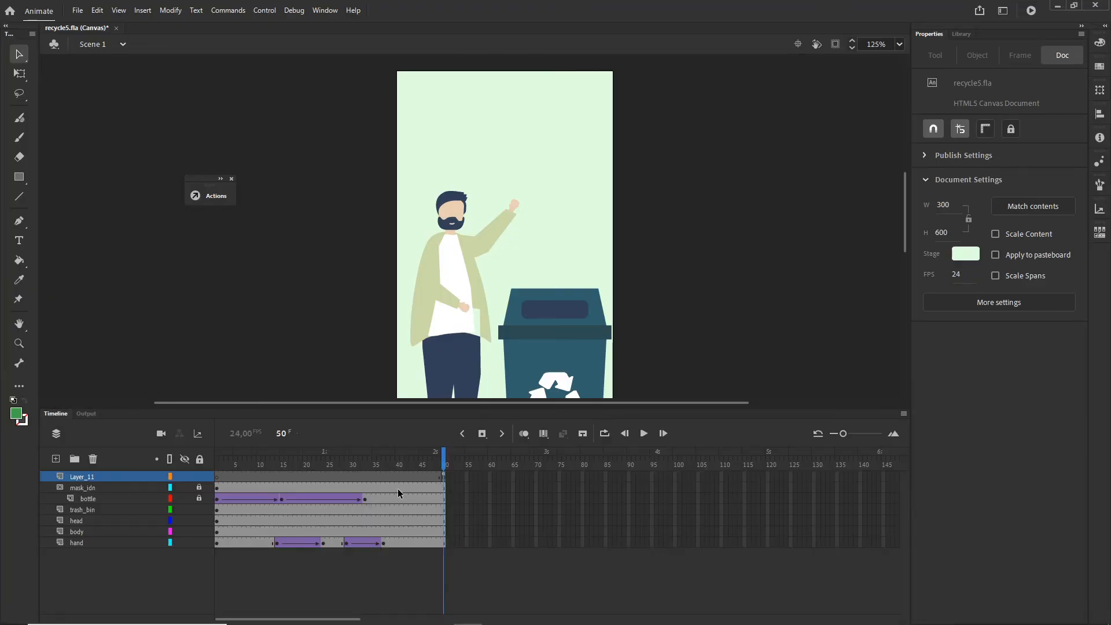
right_click(444, 475)
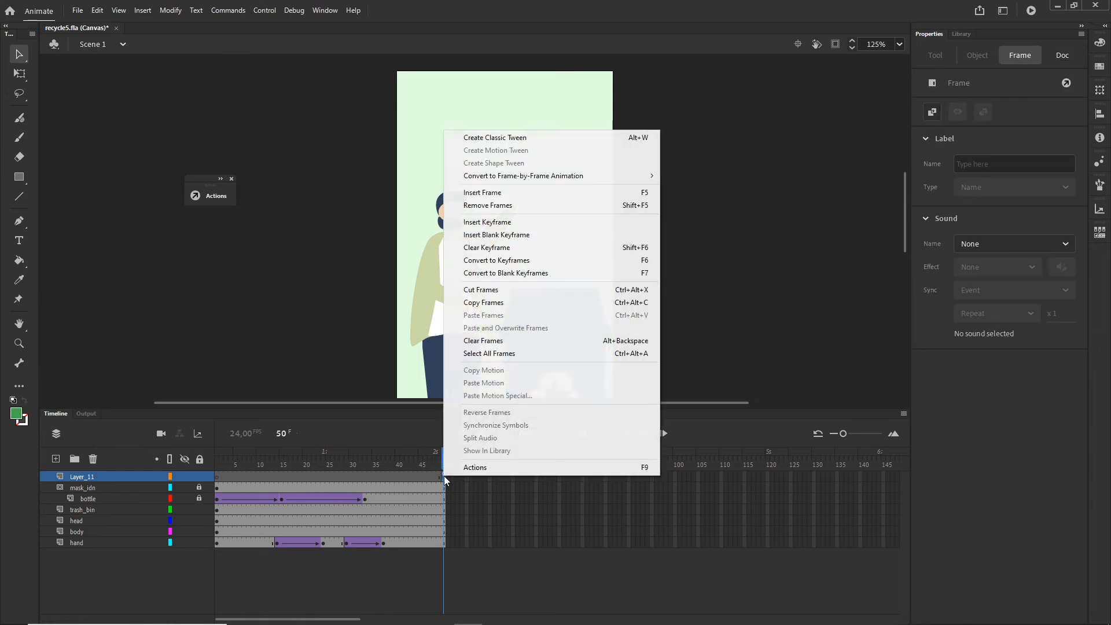
click(472, 469)
drag(658, 101, 493, 98)
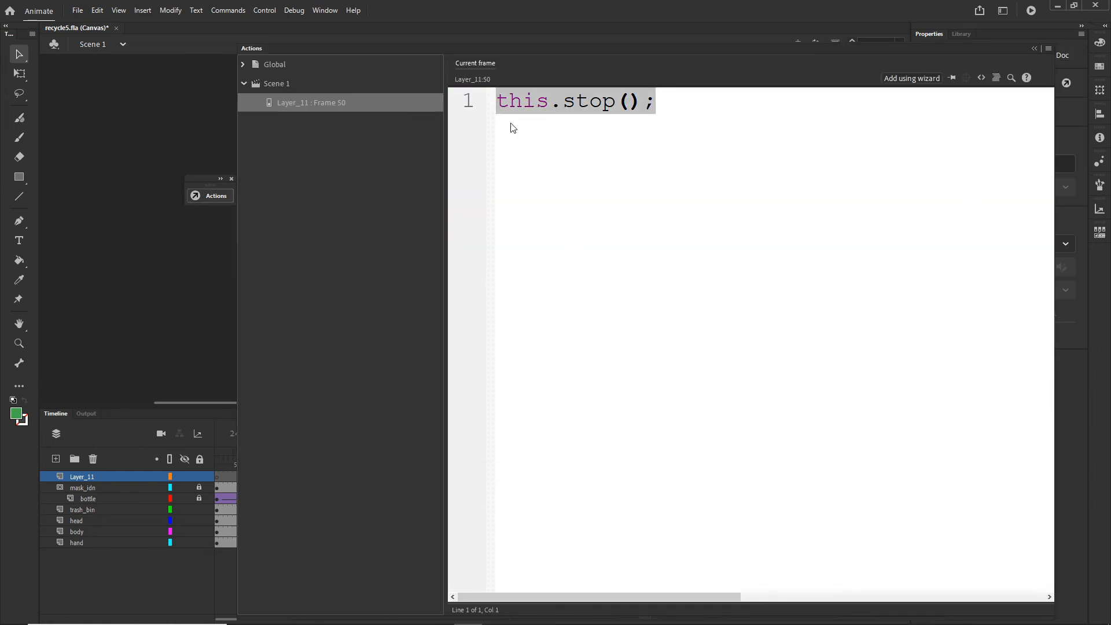
key(Delete)
key(ctrl+v)
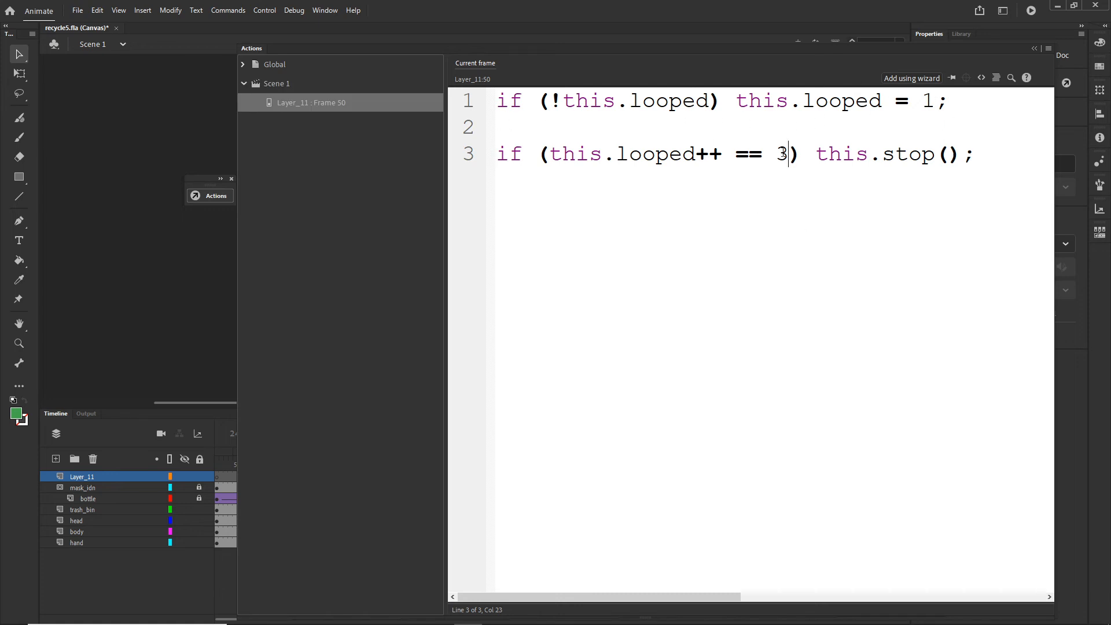
- Check the loop limit of 3 in the script and test the animation in the browser
double_click(785, 153)
key(End)
key(ctrl+Return)
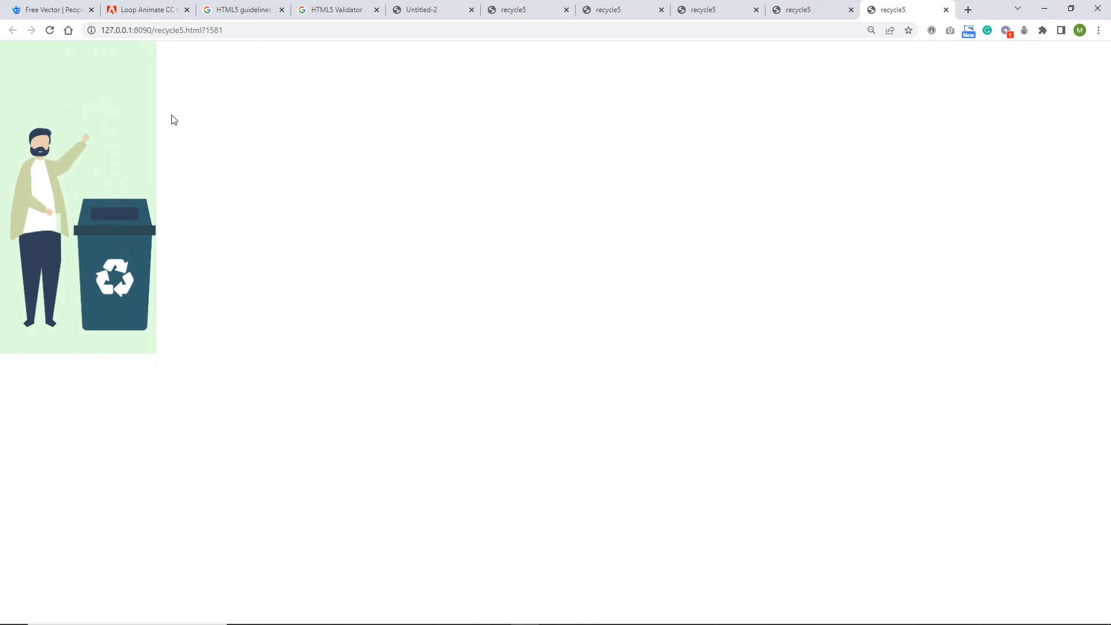
- Back in Animate, reopen the frame 50 script, set its loop limit to 12 and collapse the code editor
mouse_move(435, 603)
click(469, 613)
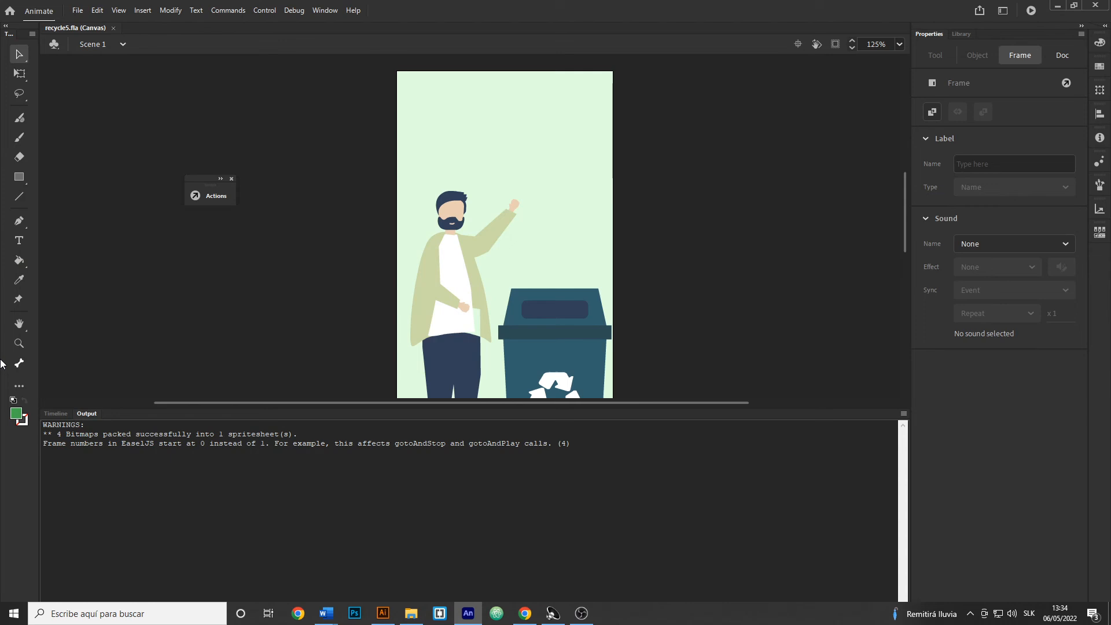
click(56, 413)
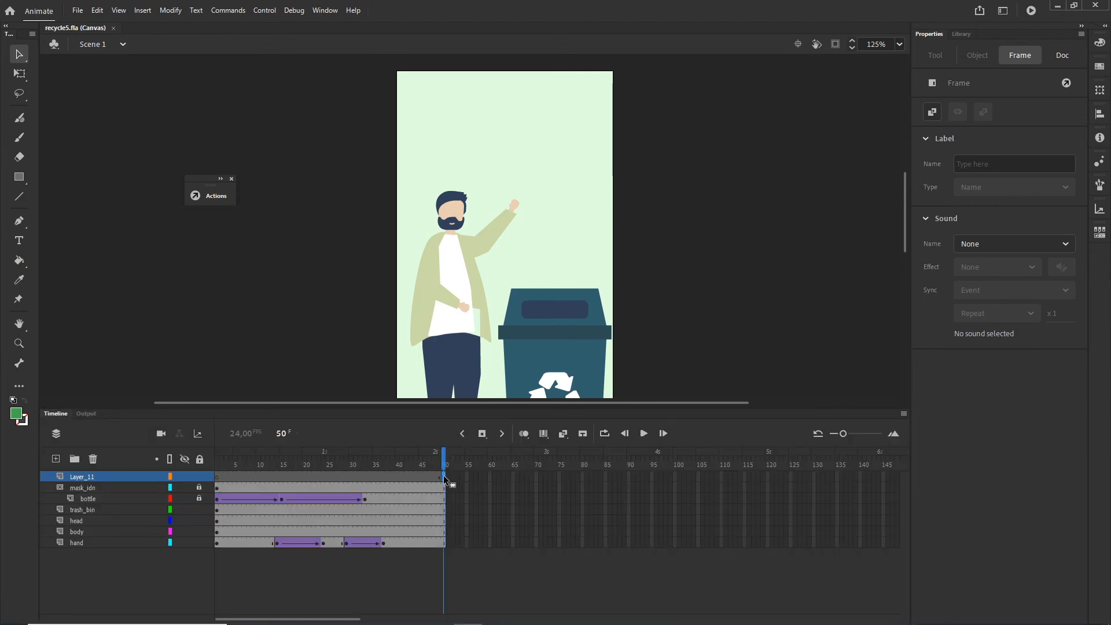
right_click(443, 474)
click(469, 471)
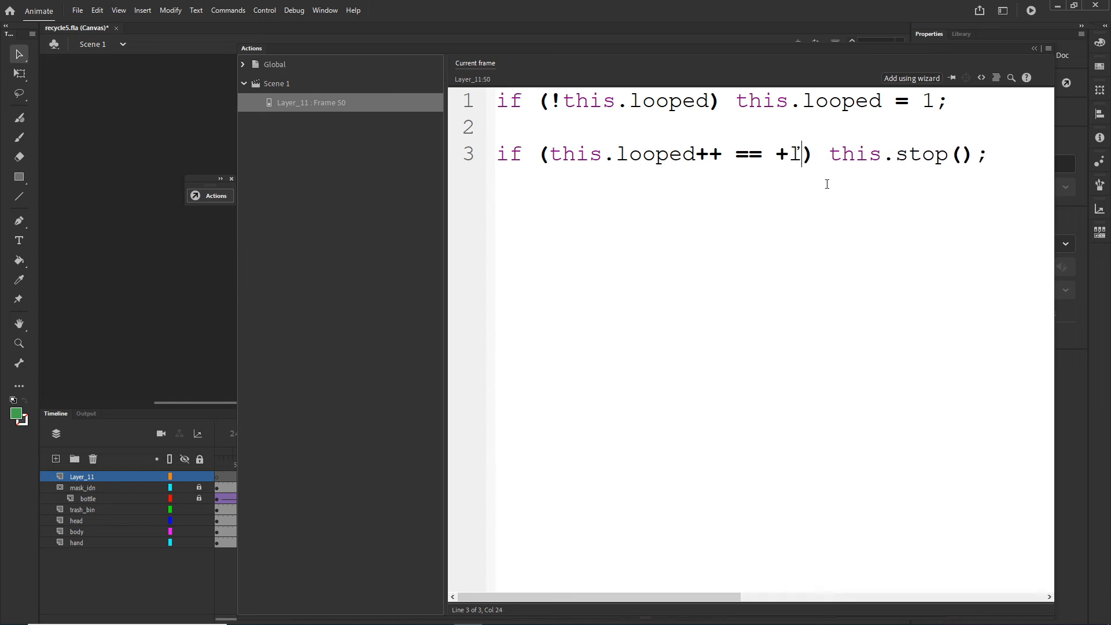
key(BackSpace)
text(12)
click(1034, 50)
click(166, 580)
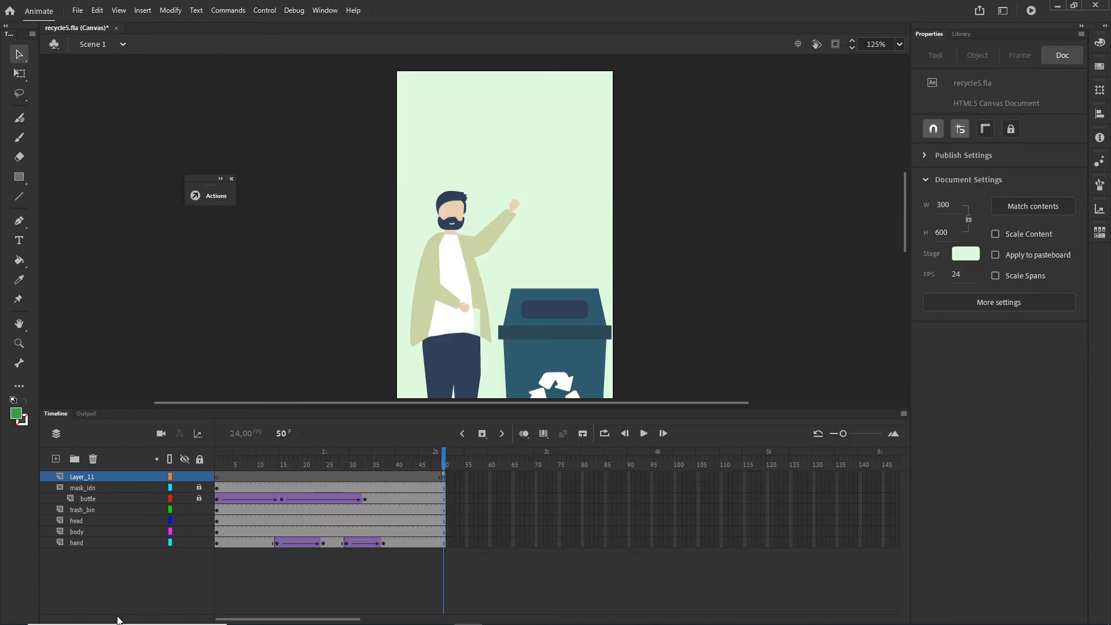
- Test the animation with the new loop limit in the browser and return to the timeline in Animate
key(ctrl+Return)
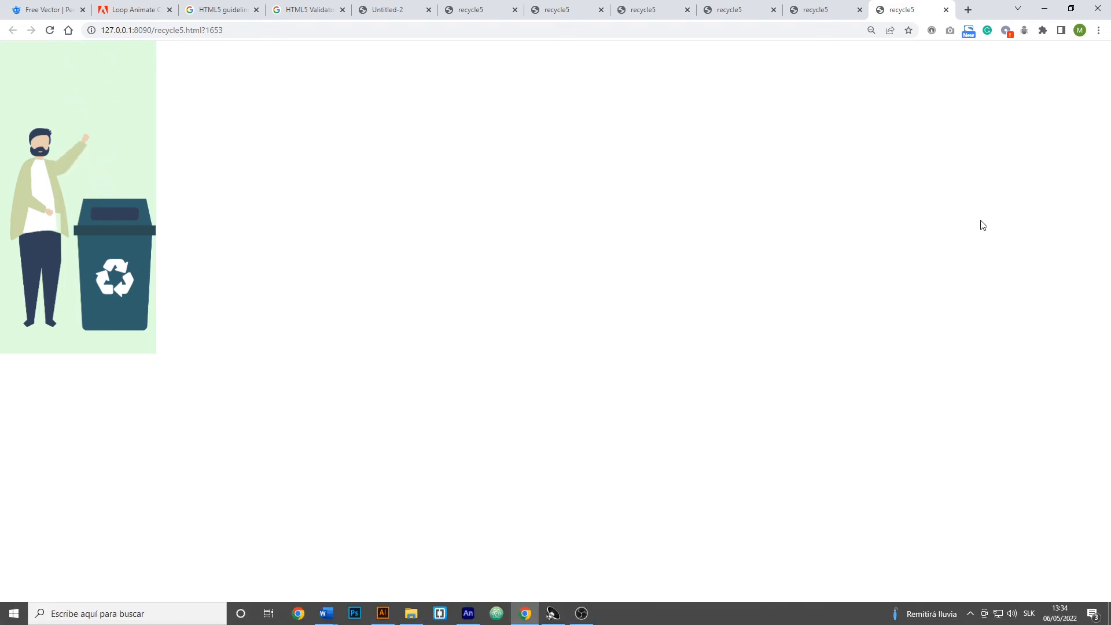
click(1044, 8)
click(53, 414)
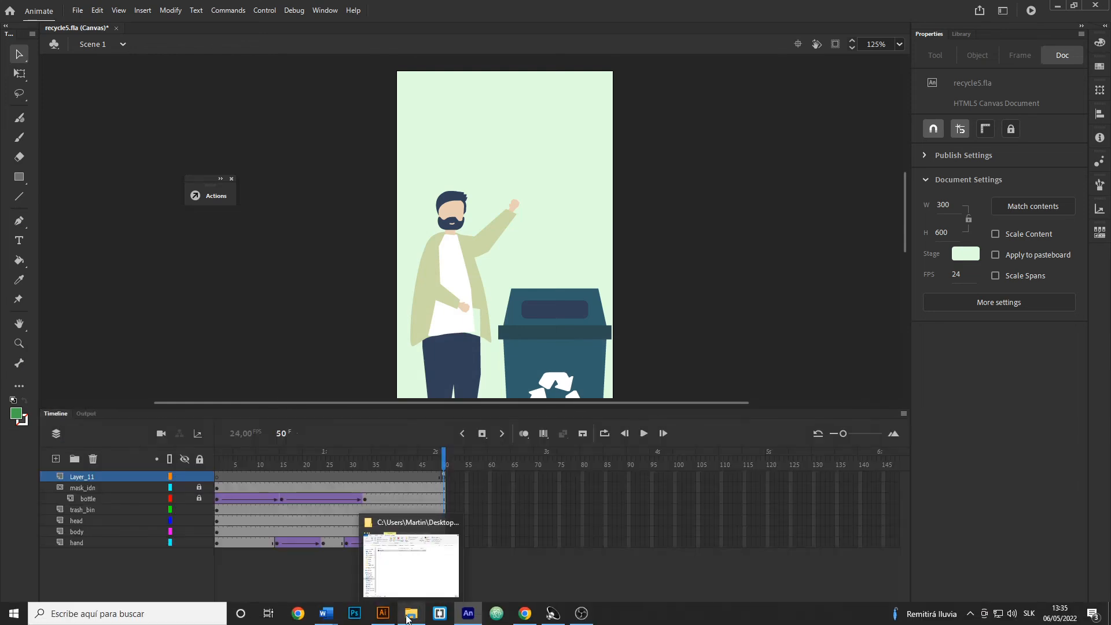
- Switch to File Explorer and open the aniamte folder inside 10 recycle 5\tutorial
click(411, 613)
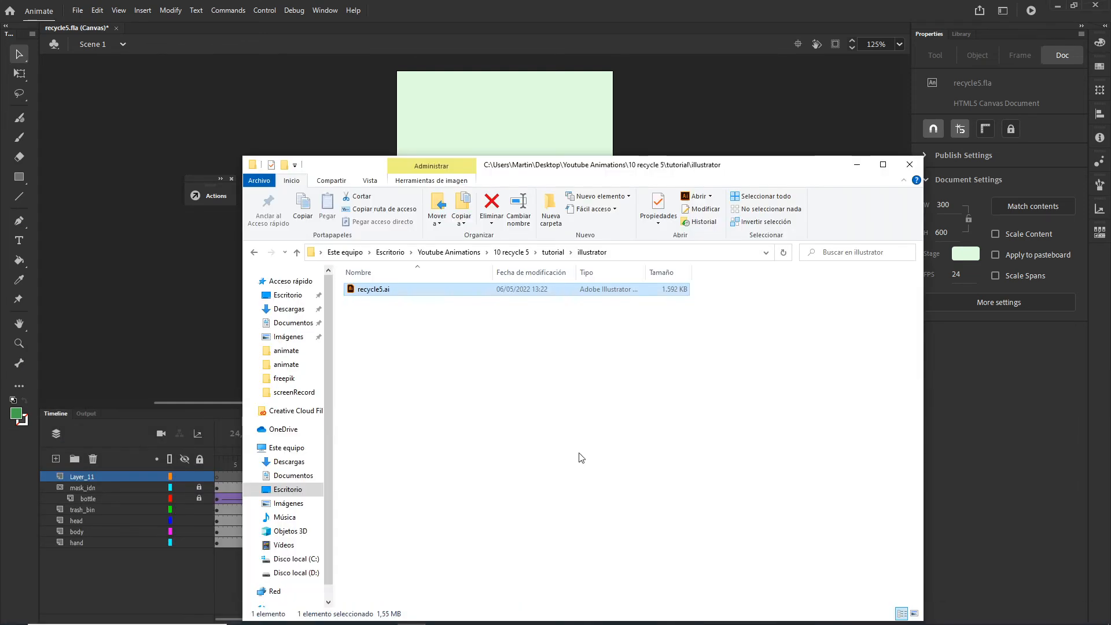
click(600, 456)
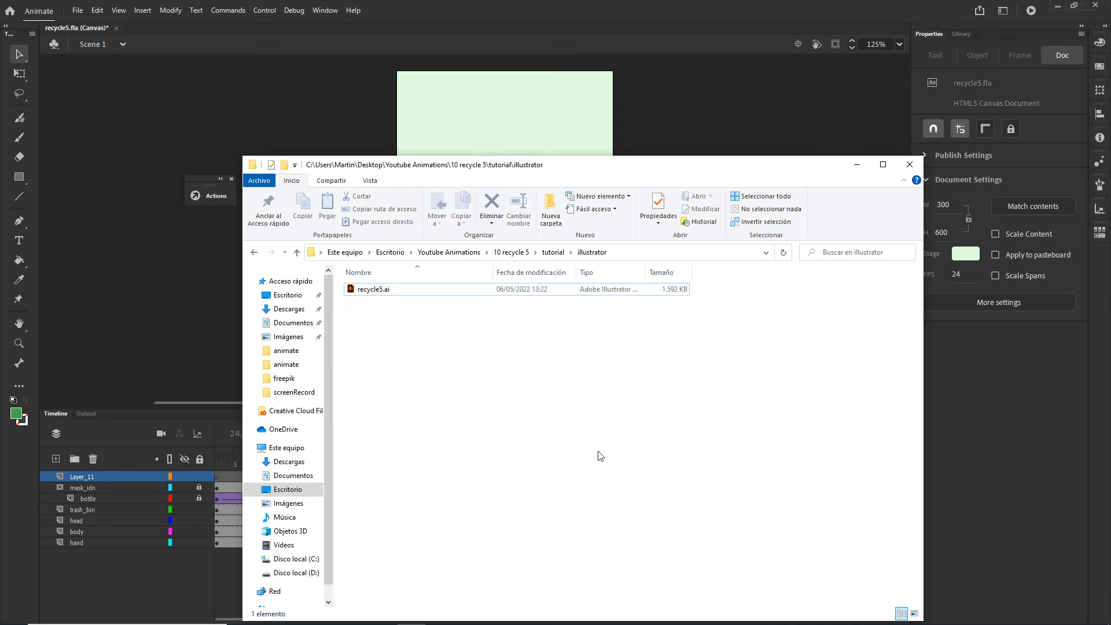
click(550, 253)
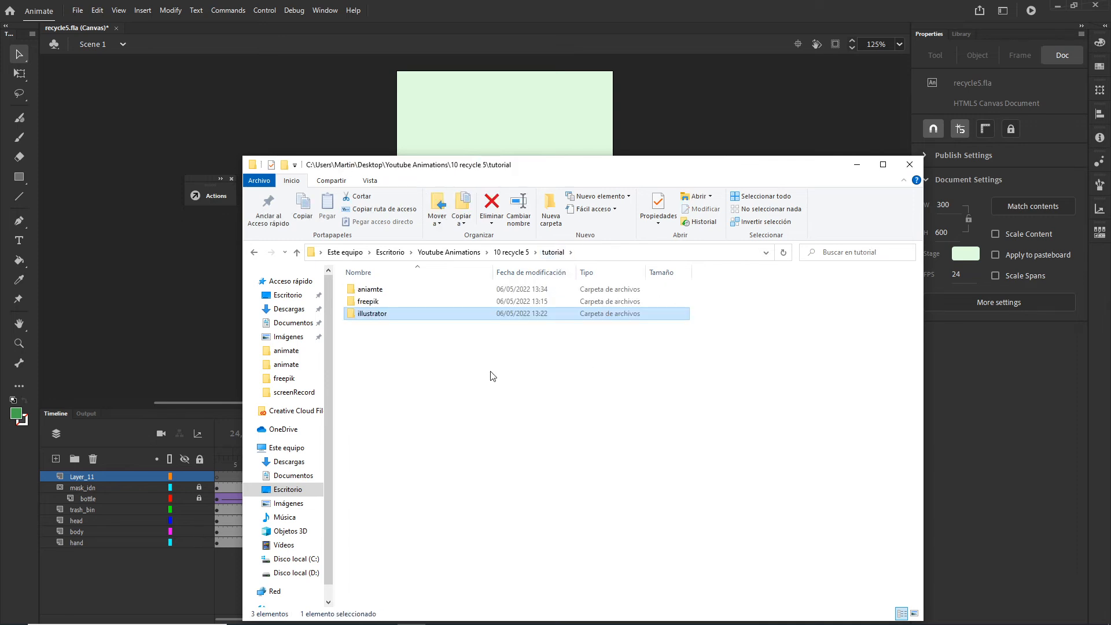
click(511, 253)
double_click(367, 314)
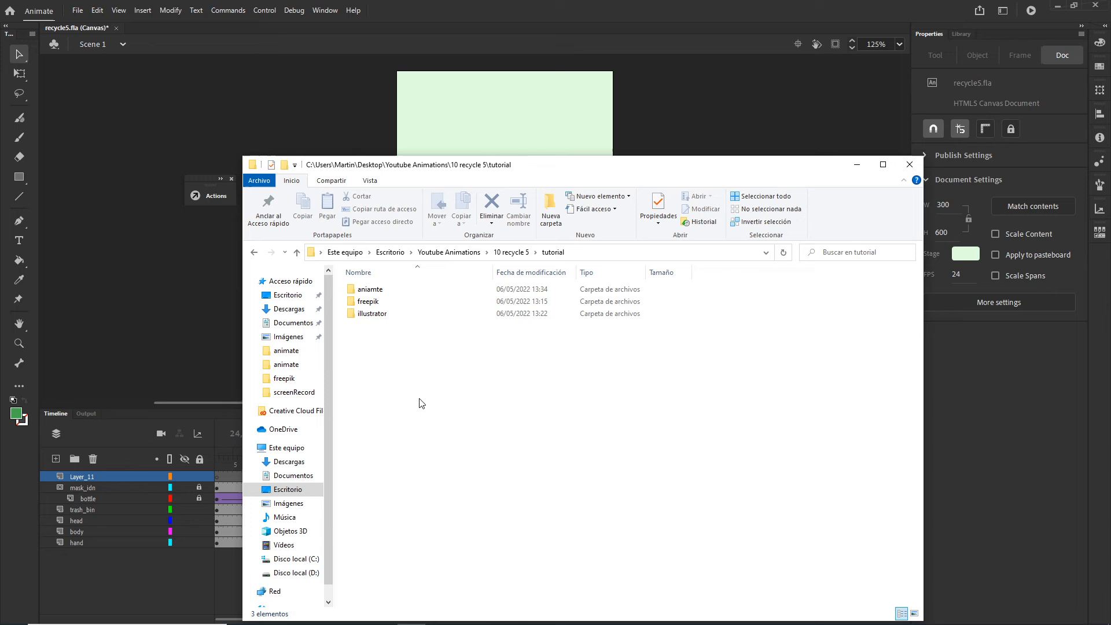
double_click(368, 289)
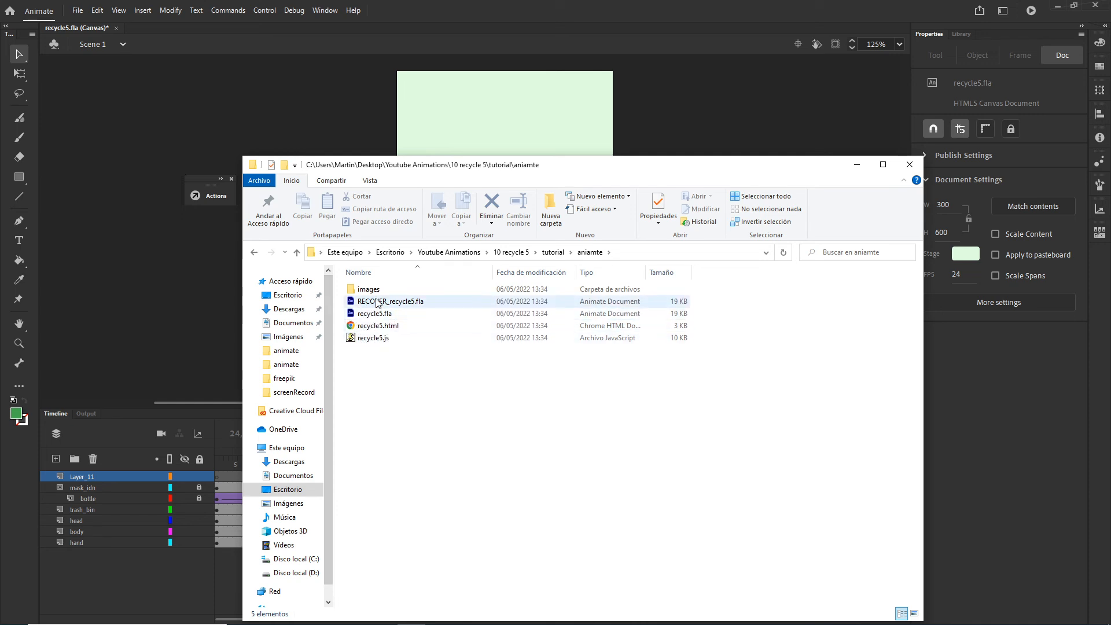
- Delete recycle5.js, recycle5.html and the images folder from the aniamte folder
click(377, 340)
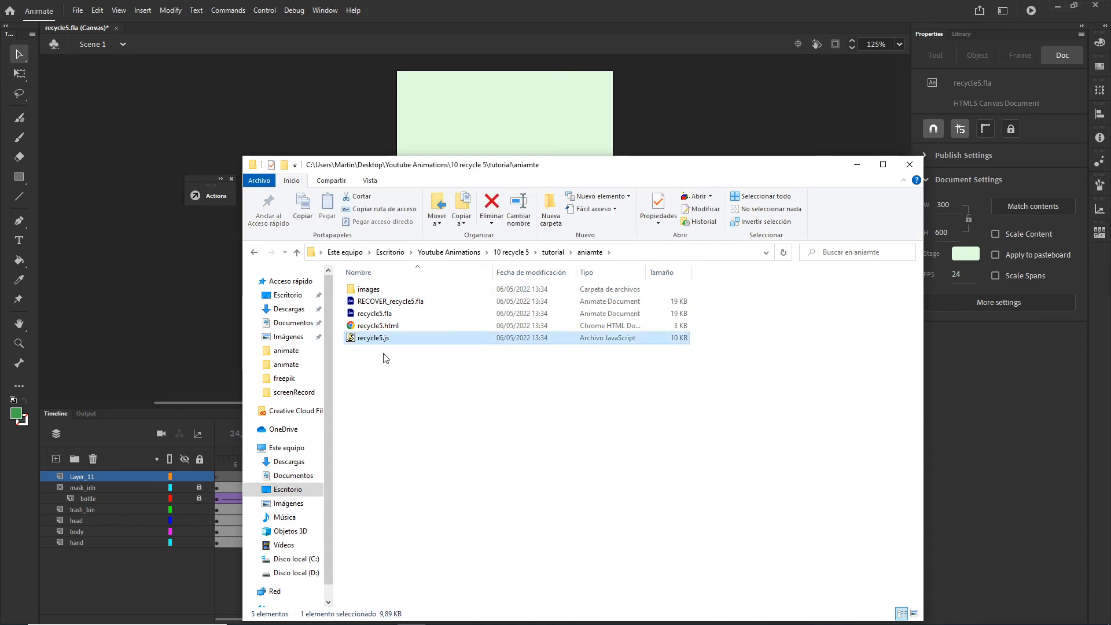
key(Delete)
click(376, 326)
key(Delete)
click(369, 289)
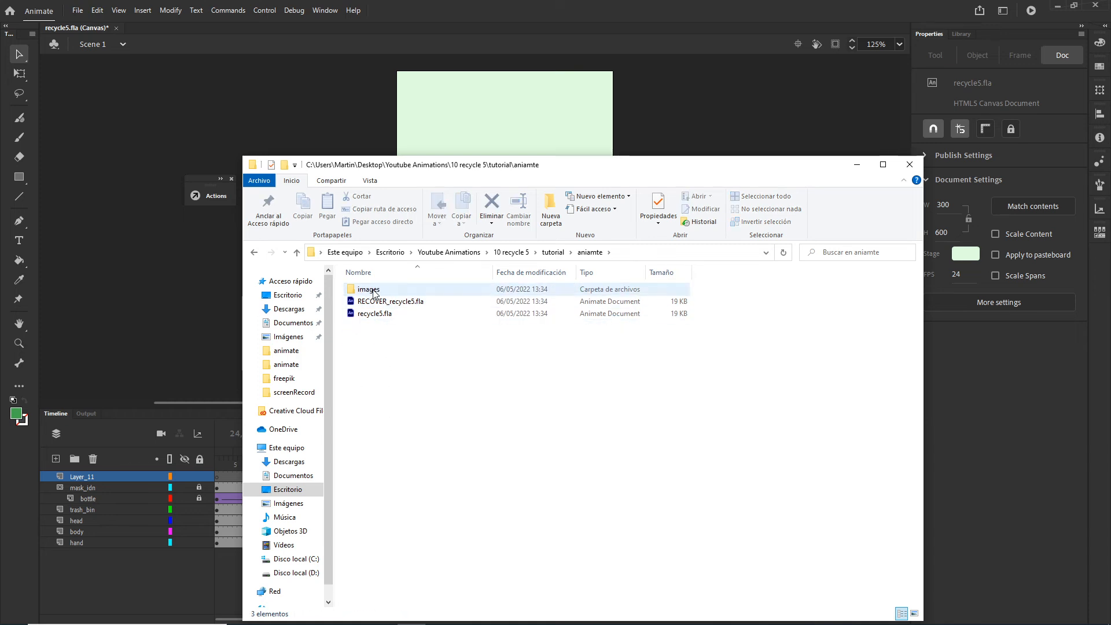
key(Delete)
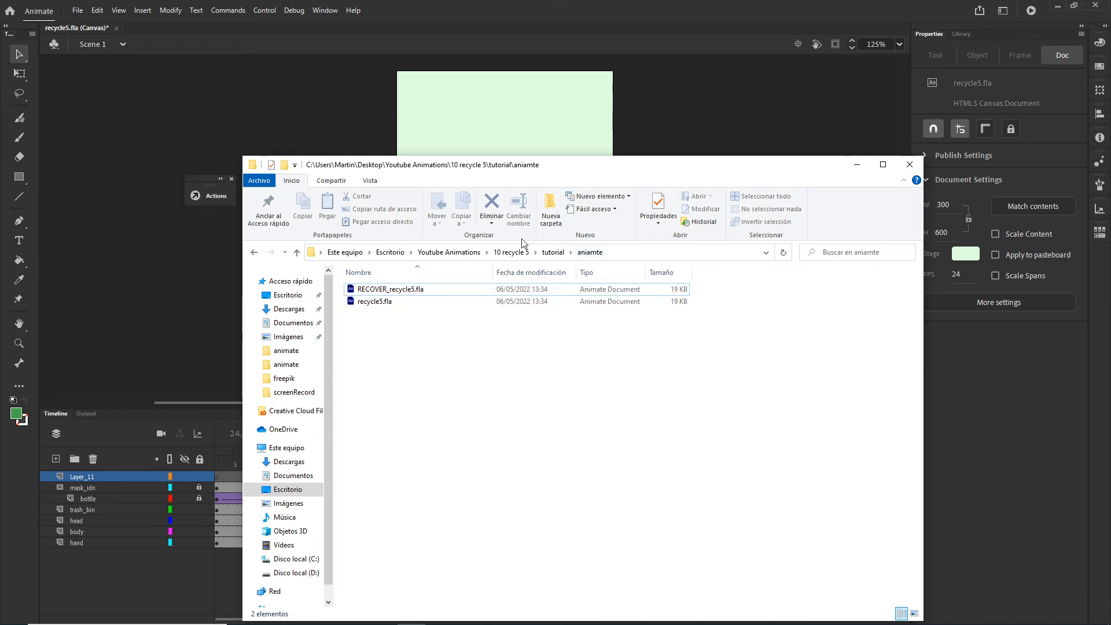
- In Animate's publish settings, browse the publish destination to the 10 recycle 5\tutorial\aniamte folder
click(78, 11)
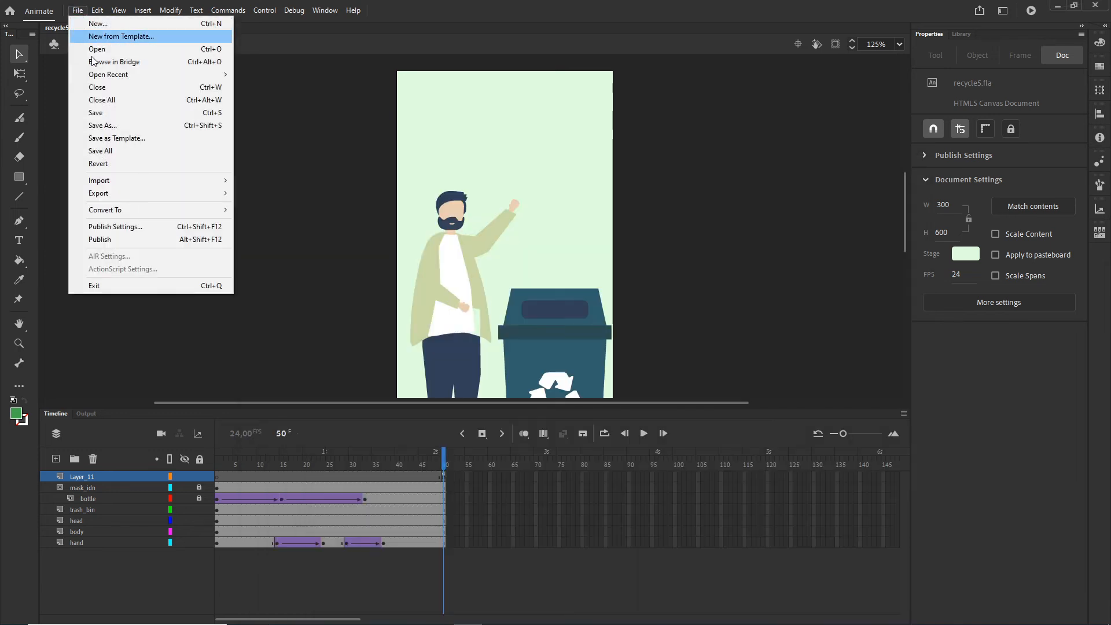
click(112, 225)
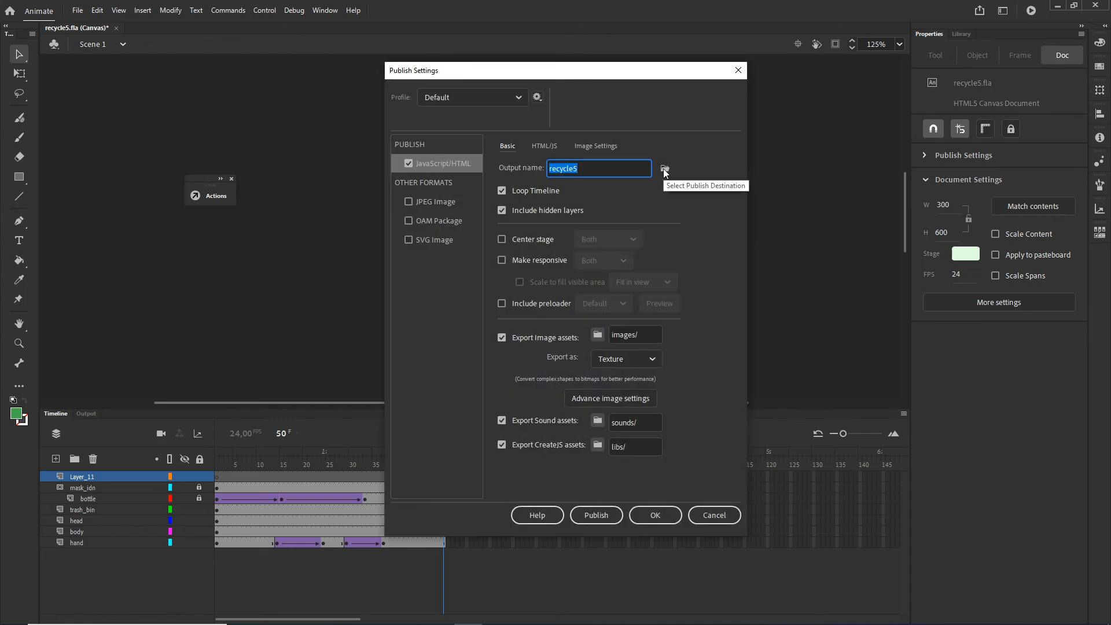
click(664, 169)
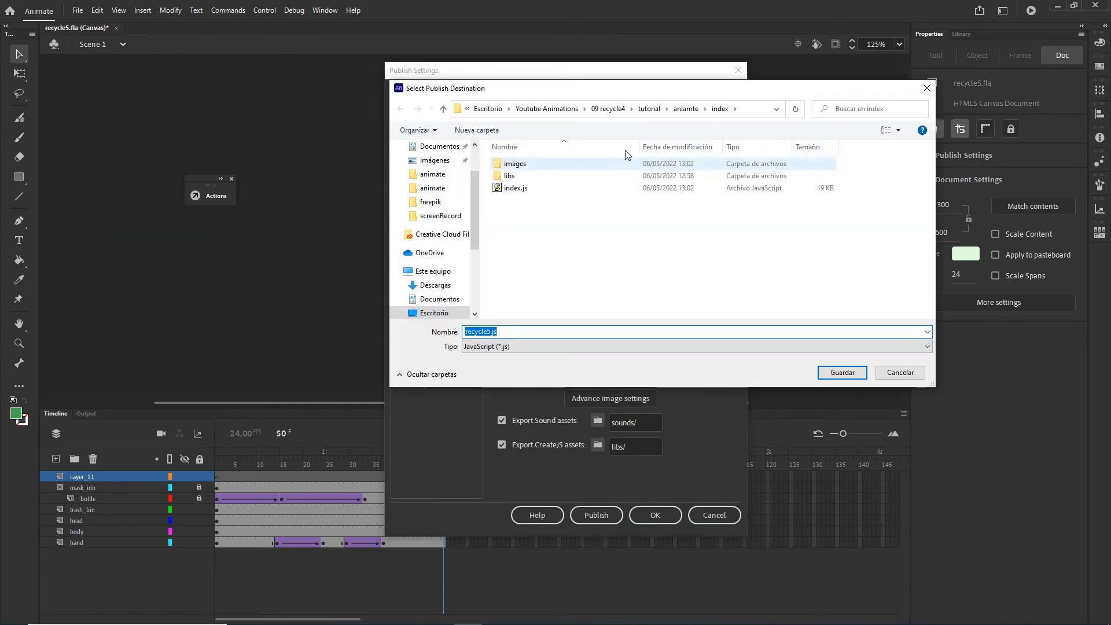
click(564, 109)
double_click(523, 274)
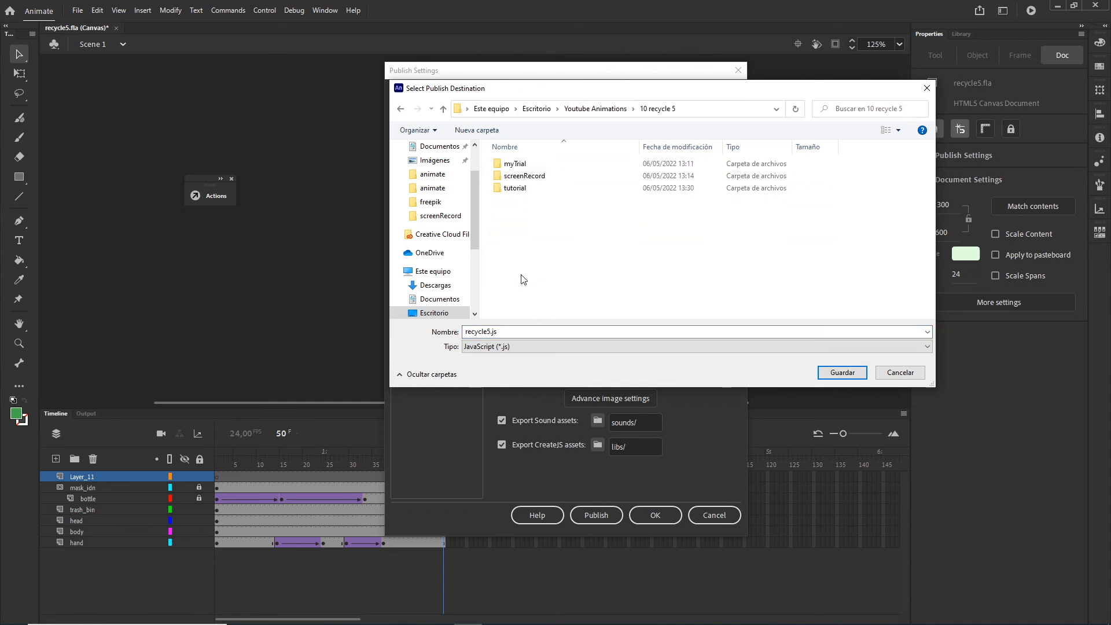
click(516, 191)
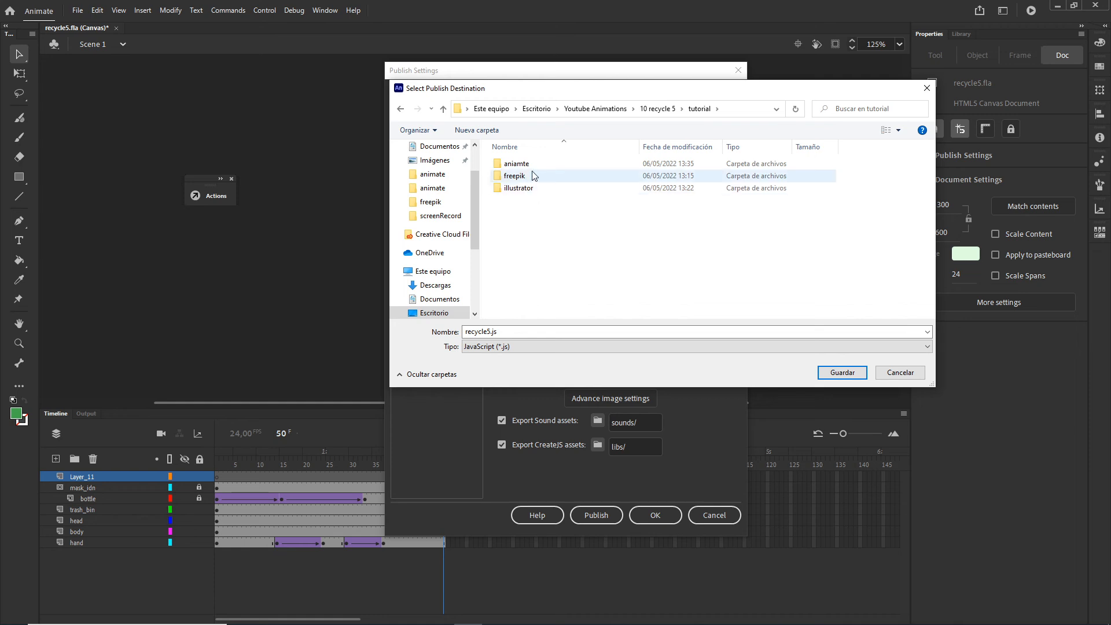
double_click(514, 166)
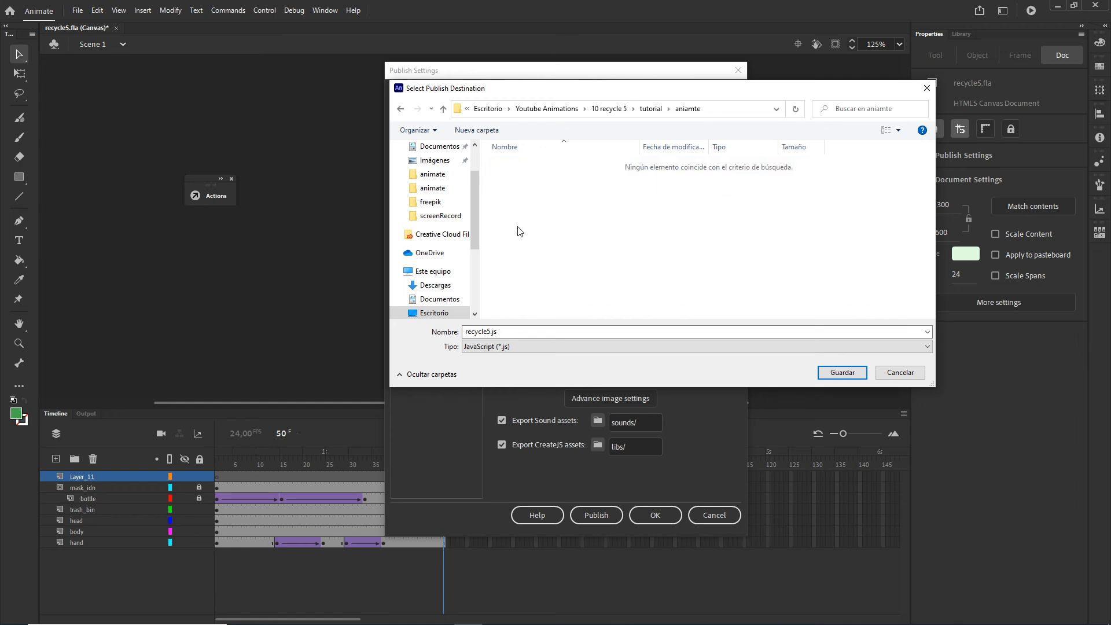
- Create a new folder named index inside aniamte and open it as the publish destination
right_click(533, 225)
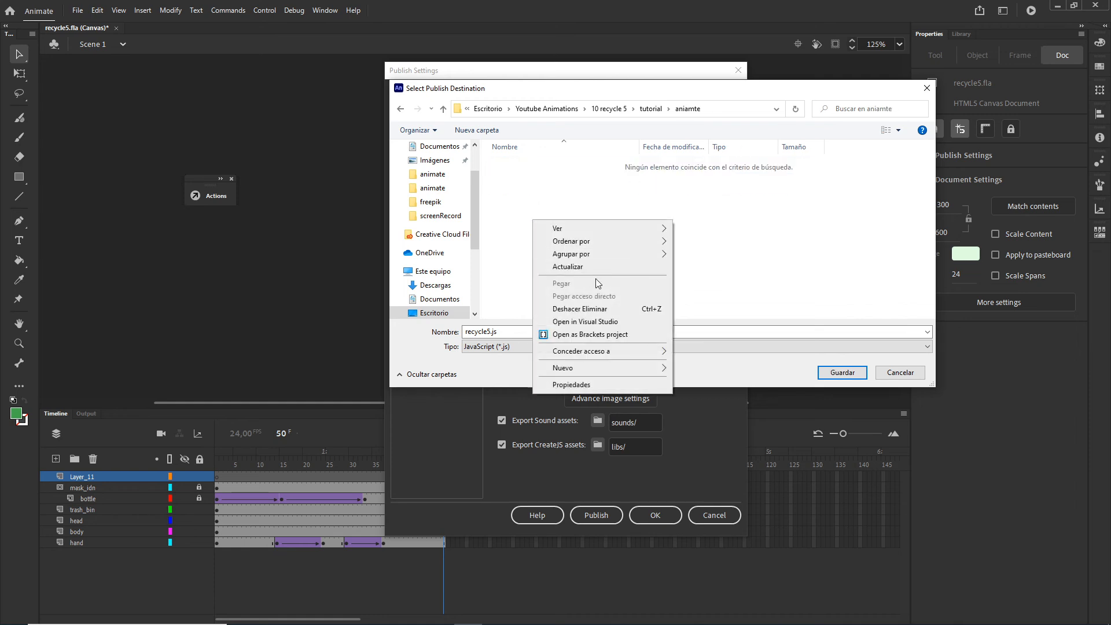
mouse_move(615, 374)
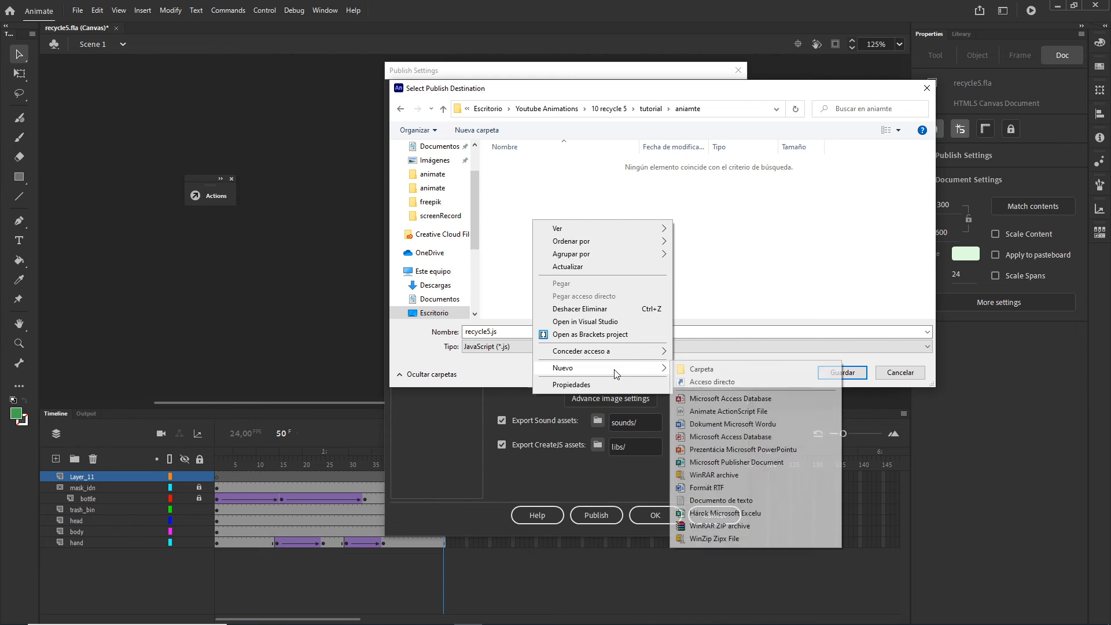
click(700, 369)
text(index)
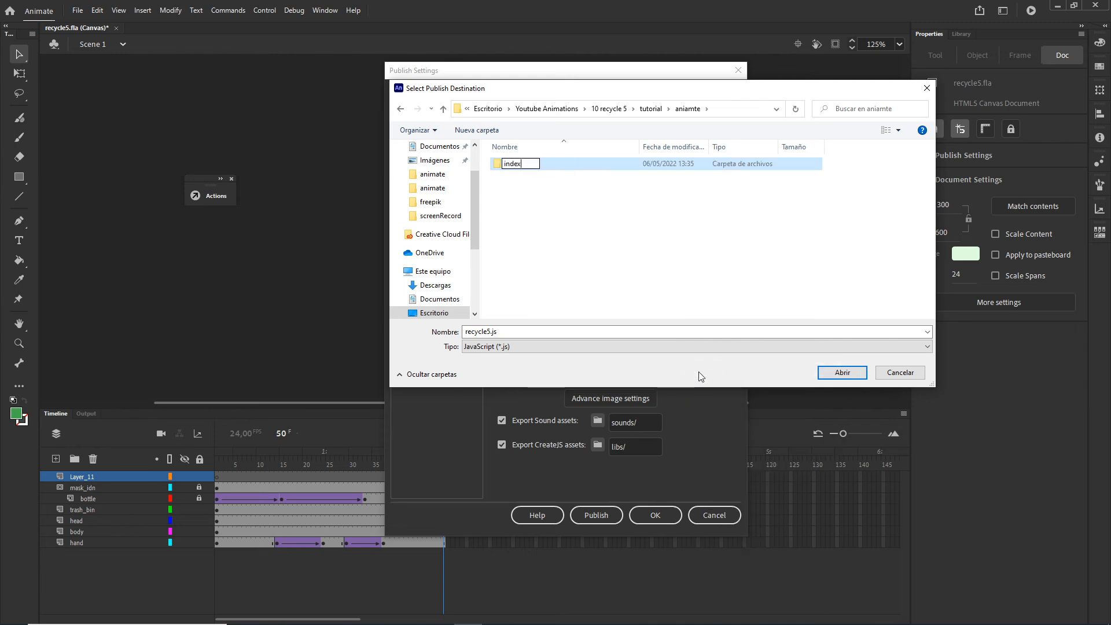
click(529, 186)
double_click(516, 167)
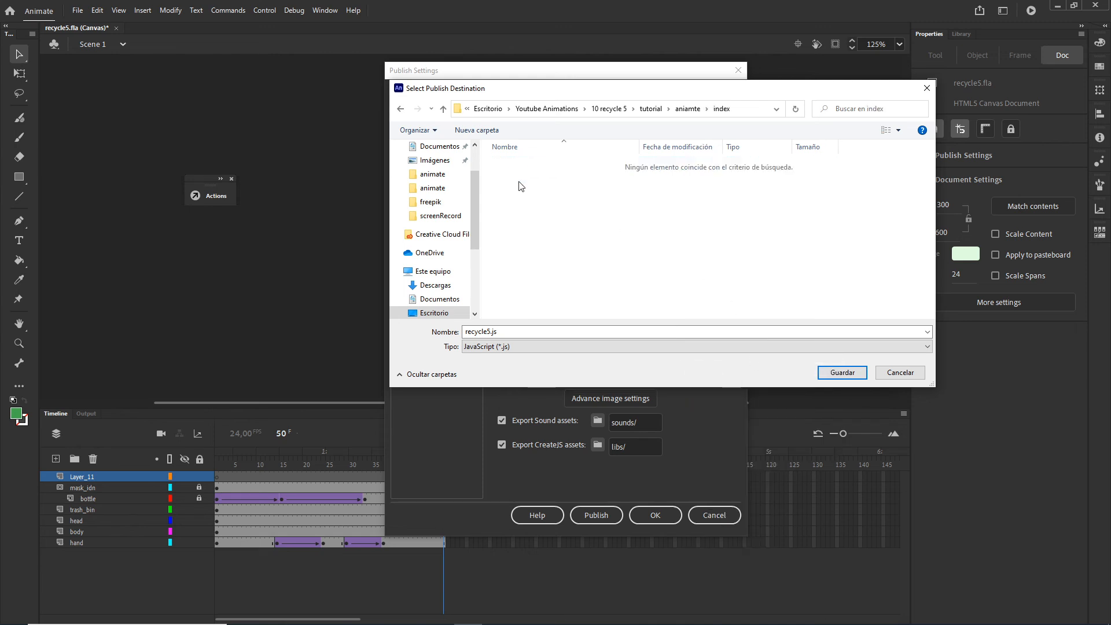
- Name the published output index, save the destination and accept the publish settings
click(510, 333)
text(index)
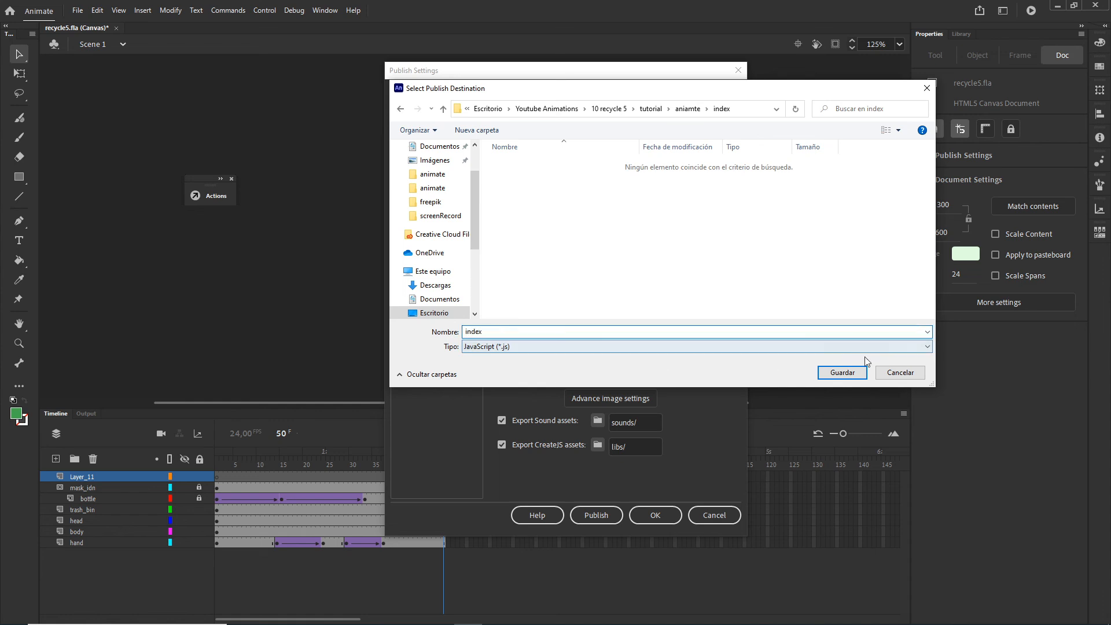
click(842, 372)
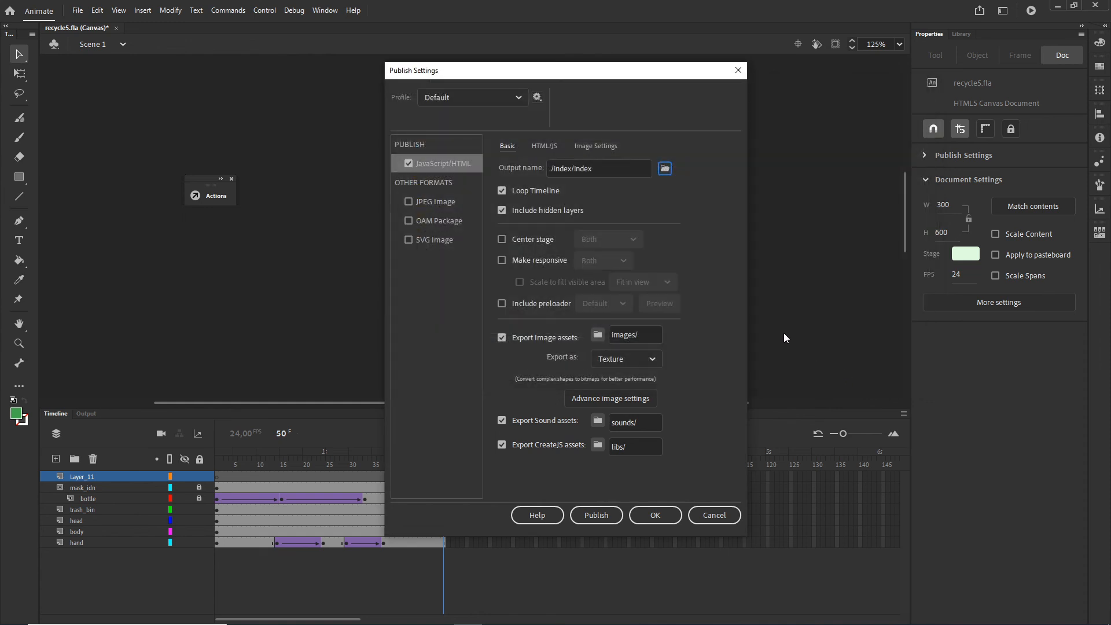
click(665, 514)
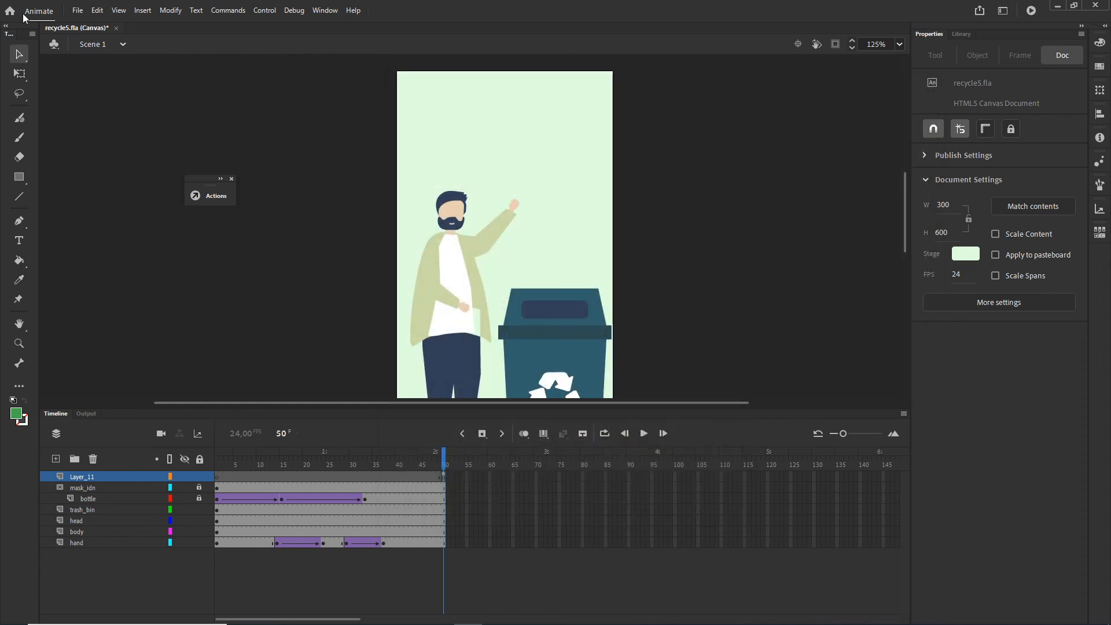
- Publish the animation and switch to the aniamte folder in File Explorer
click(79, 13)
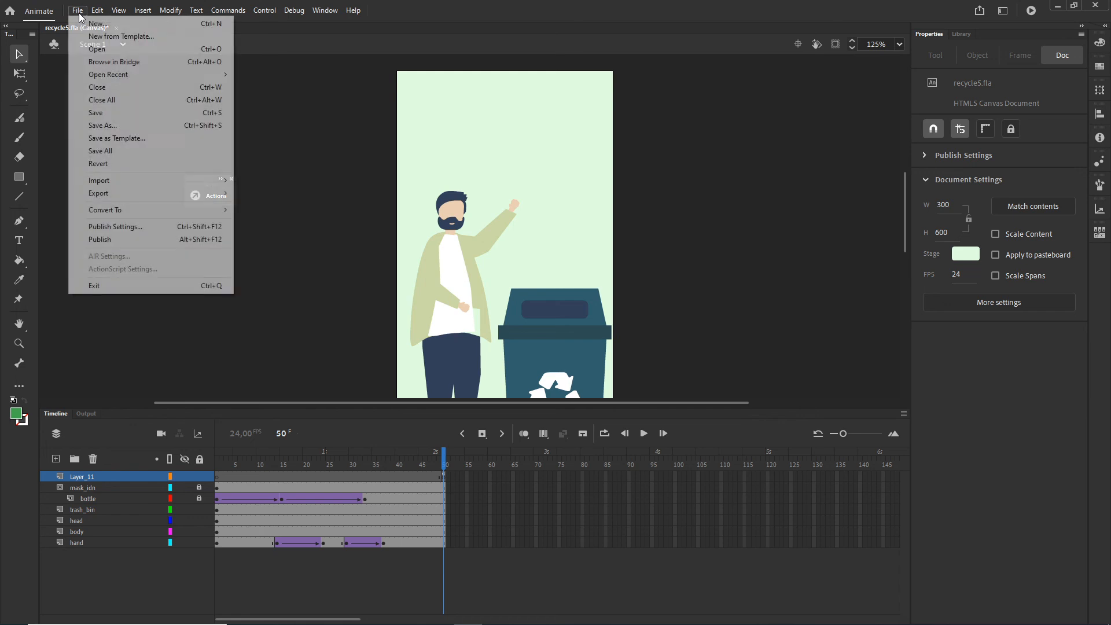
click(100, 239)
click(411, 614)
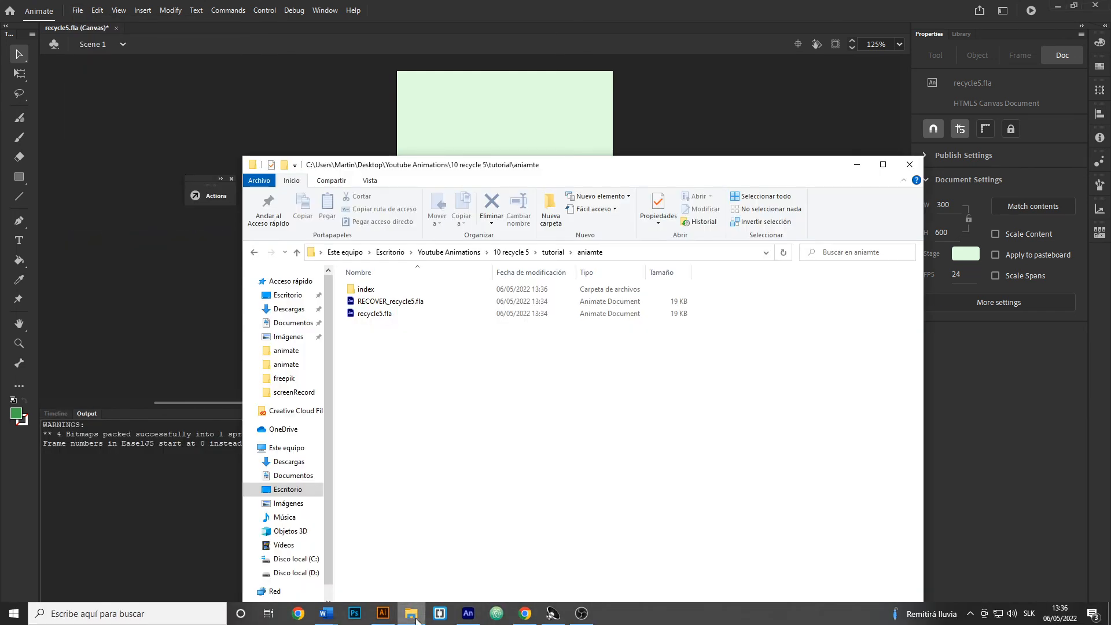
- Check the published files inside the index folder, and turn off Hosted Libraries in Animate's HTML/JS publish settings
double_click(366, 290)
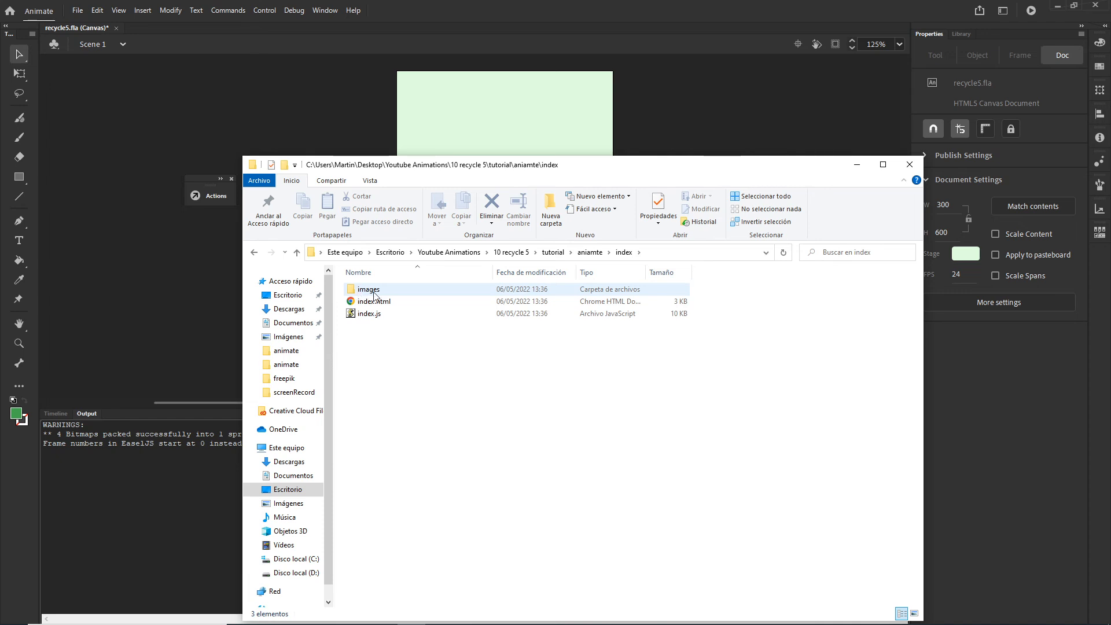
click(857, 164)
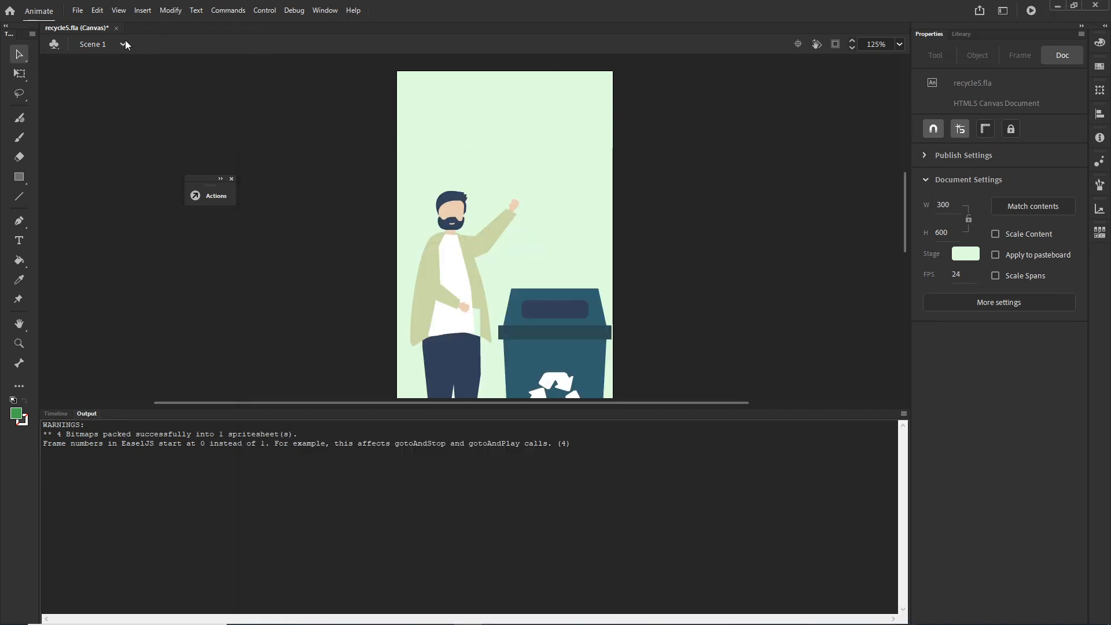
click(77, 11)
click(144, 226)
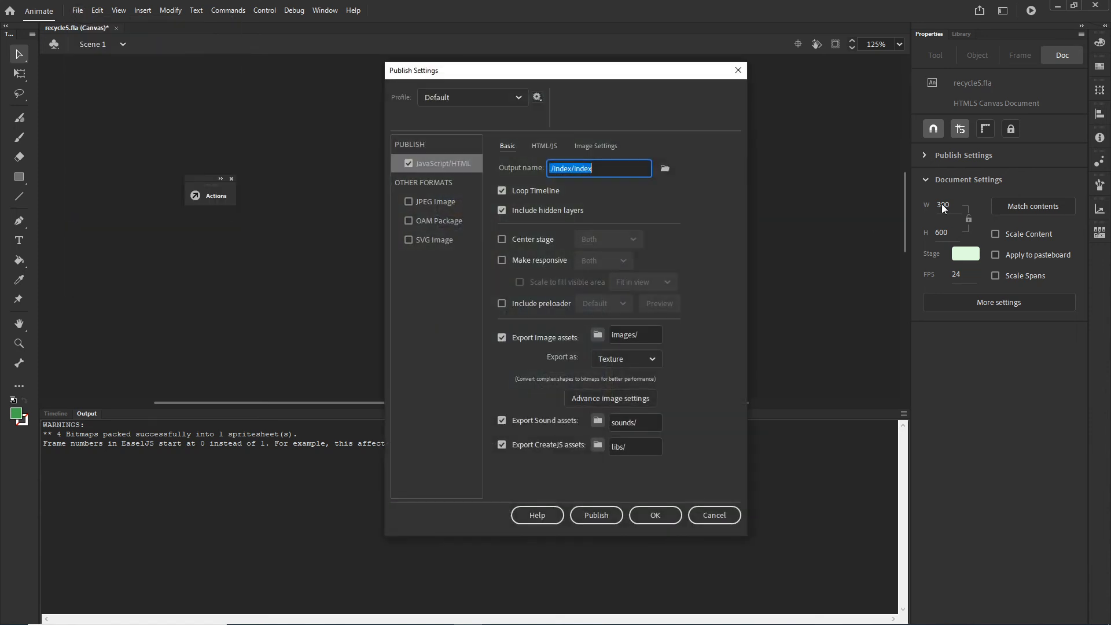
click(546, 146)
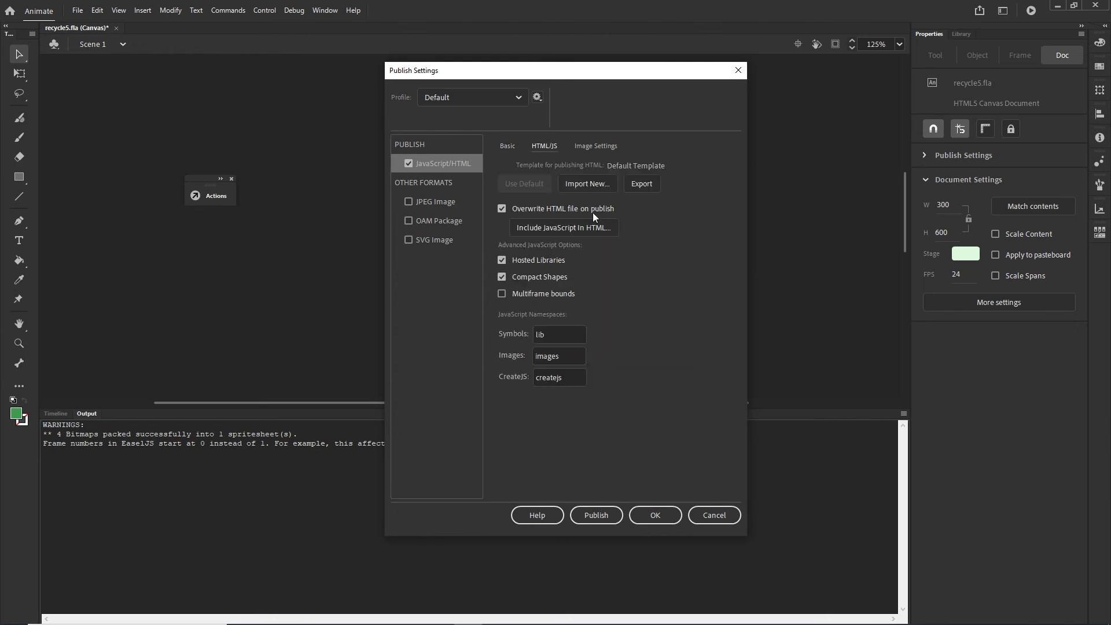
click(502, 260)
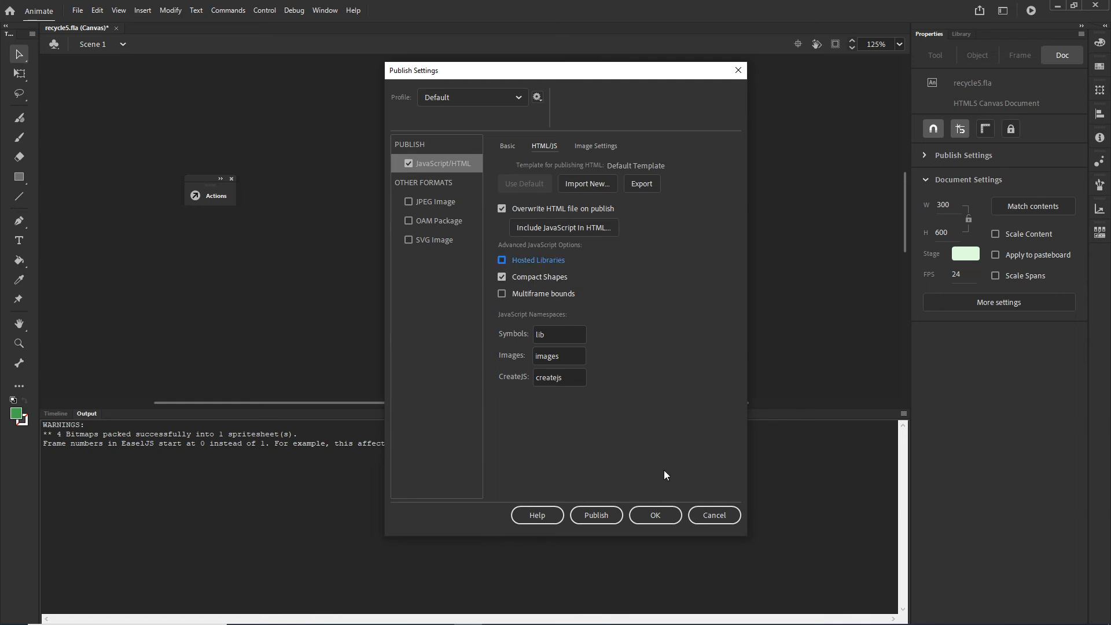
click(656, 515)
- Publish the animation again and return to the index folder in File Explorer
click(78, 12)
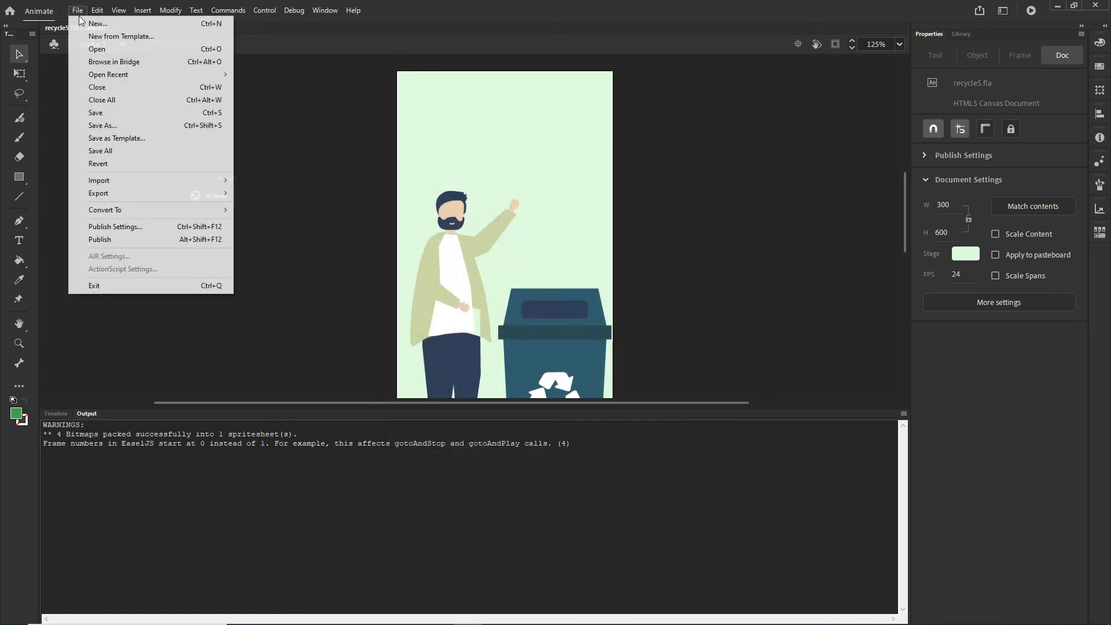
click(133, 235)
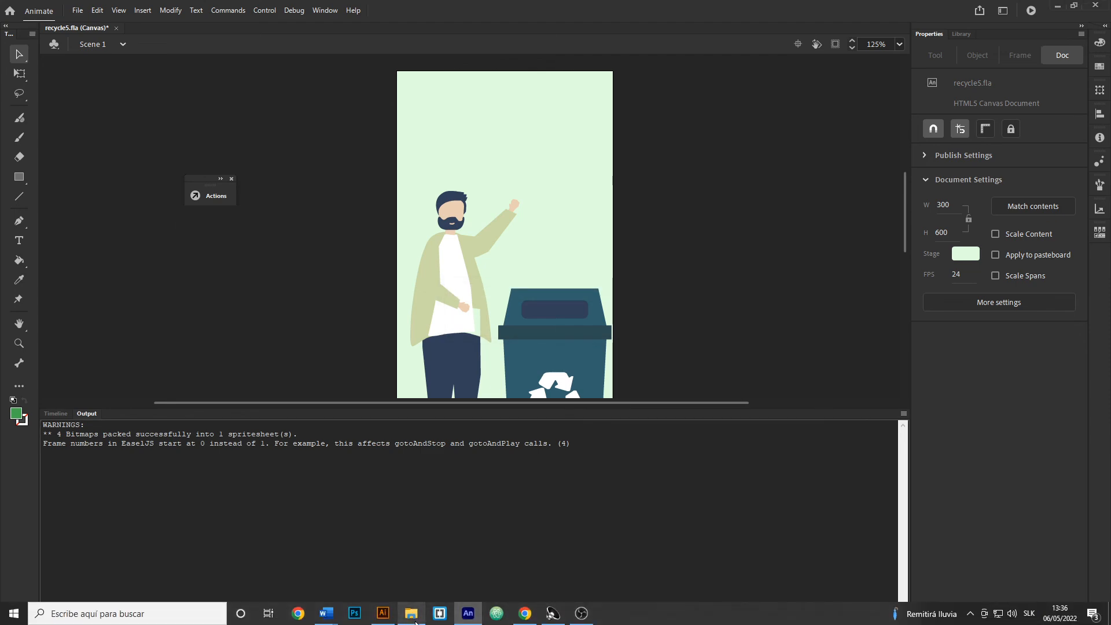
click(435, 614)
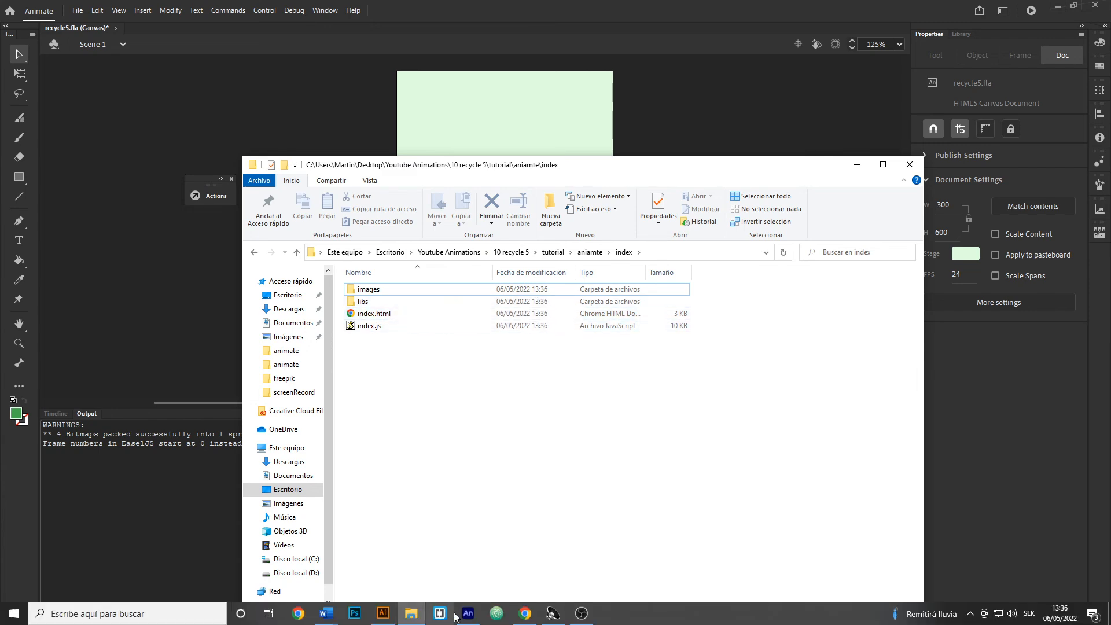
- In Chrome, copy the example ad.size meta tag from Google's HTML5 guidelines for Ad Manager page
click(498, 616)
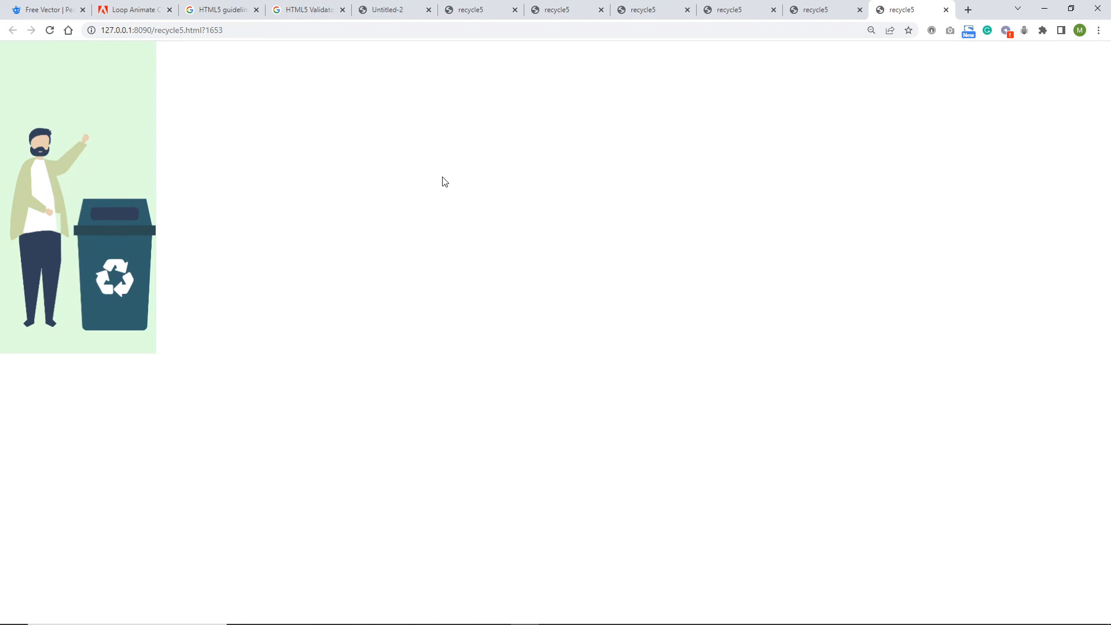
click(221, 12)
scroll(436, 264, up, 4)
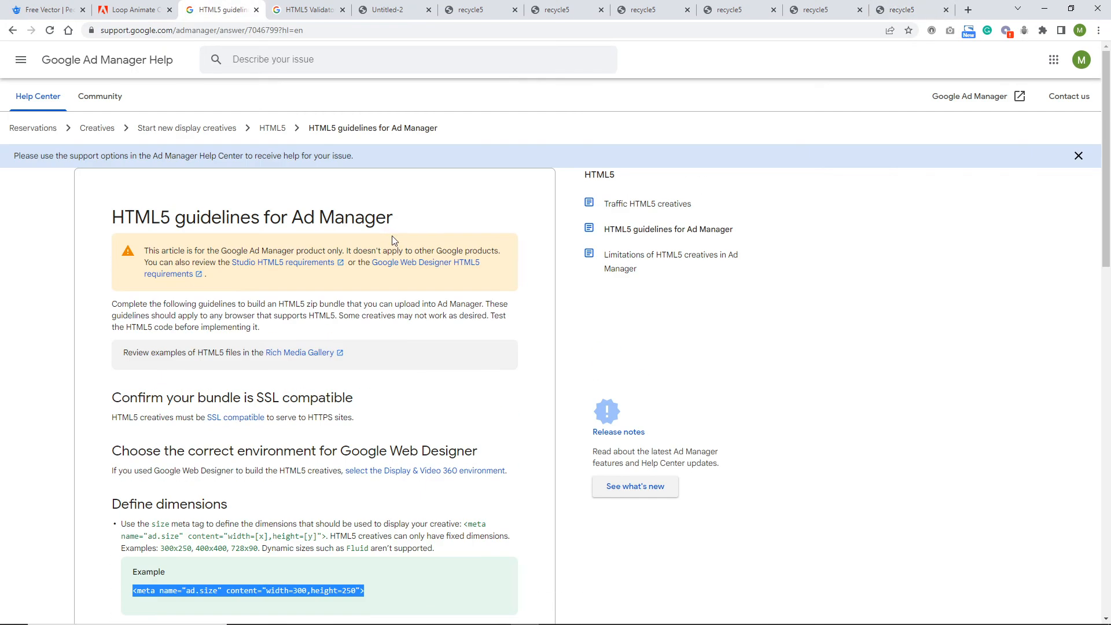
scroll(437, 260, down, 4)
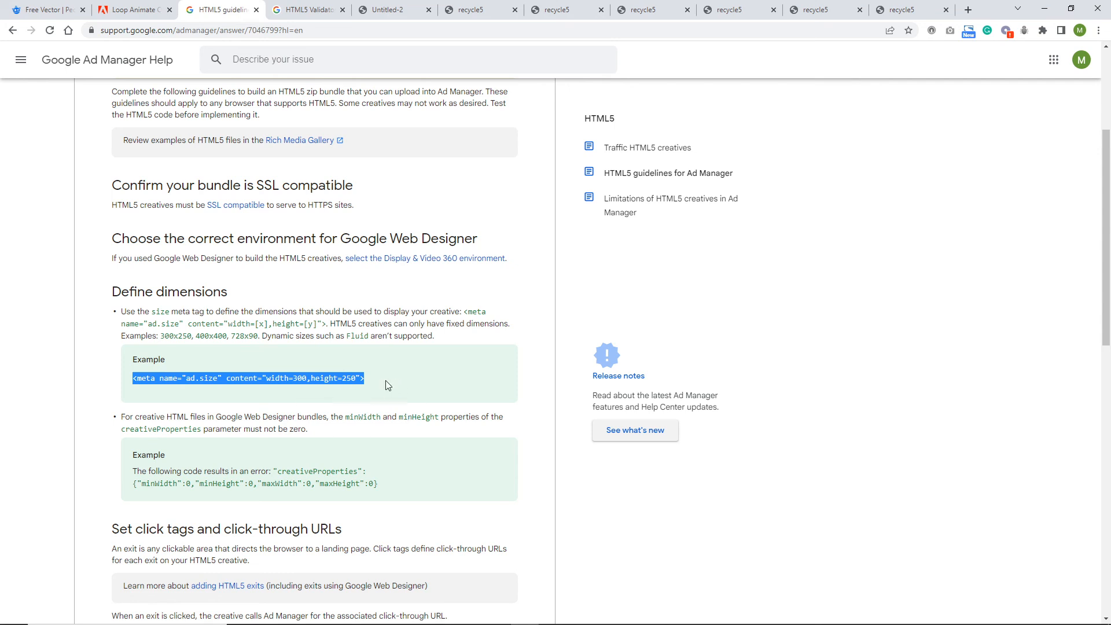
drag(379, 386, 129, 382)
key(ctrl+c)
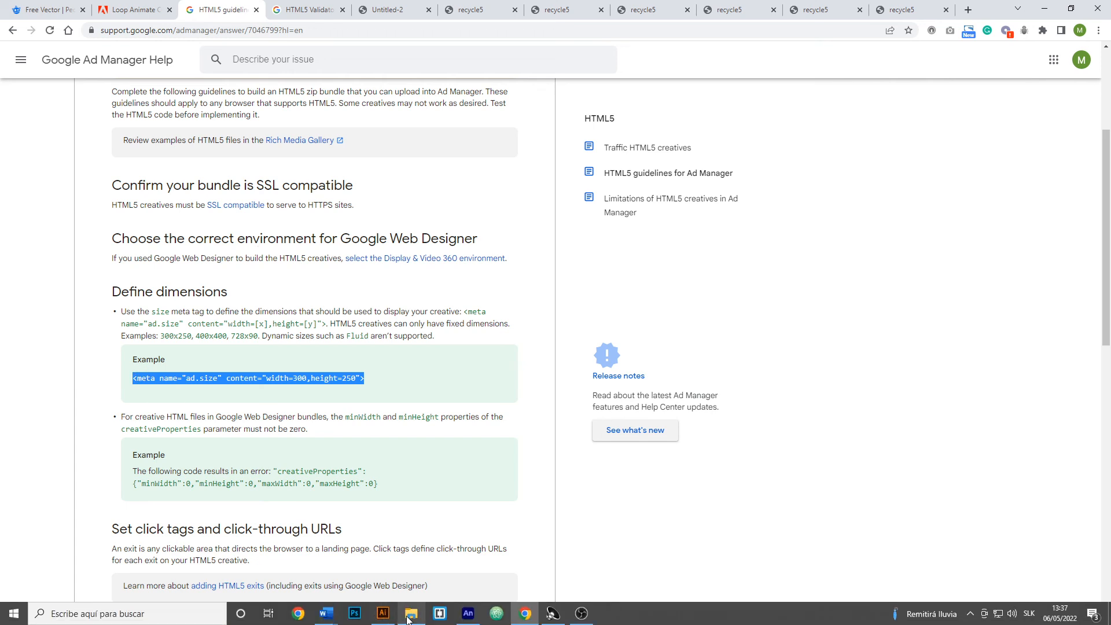
- Open the published index.html from the index folder in Brackets
click(411, 613)
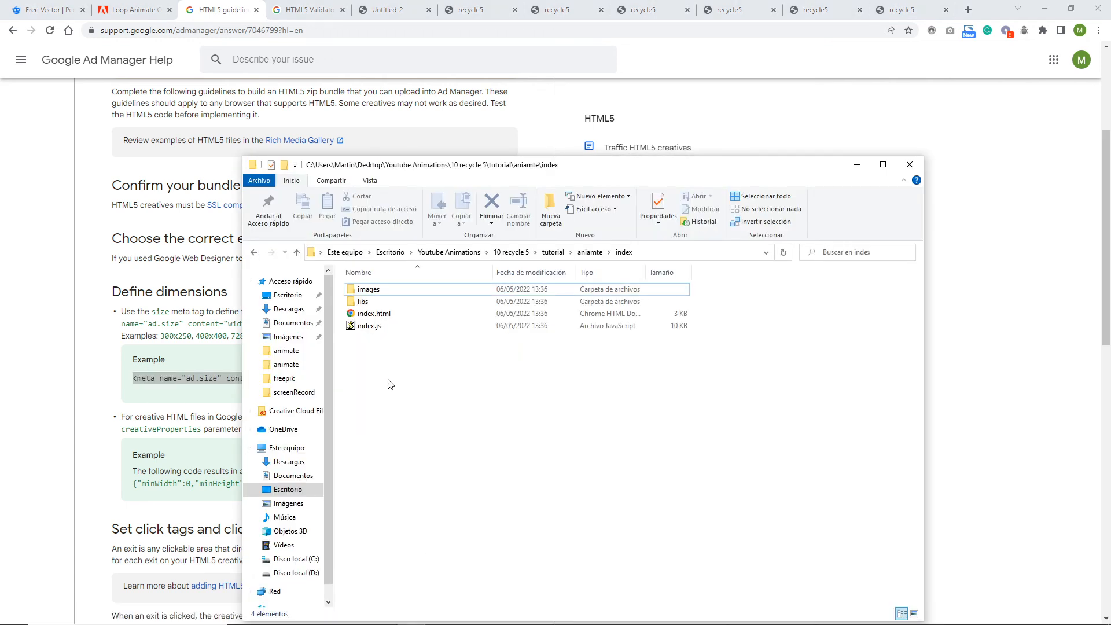
click(358, 316)
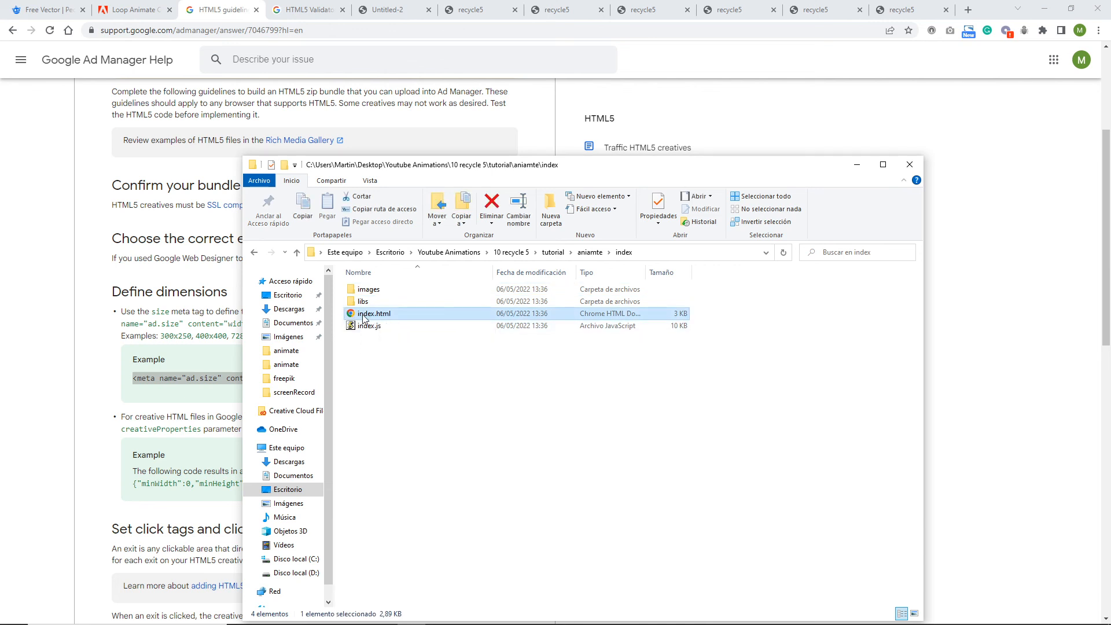
right_click(361, 316)
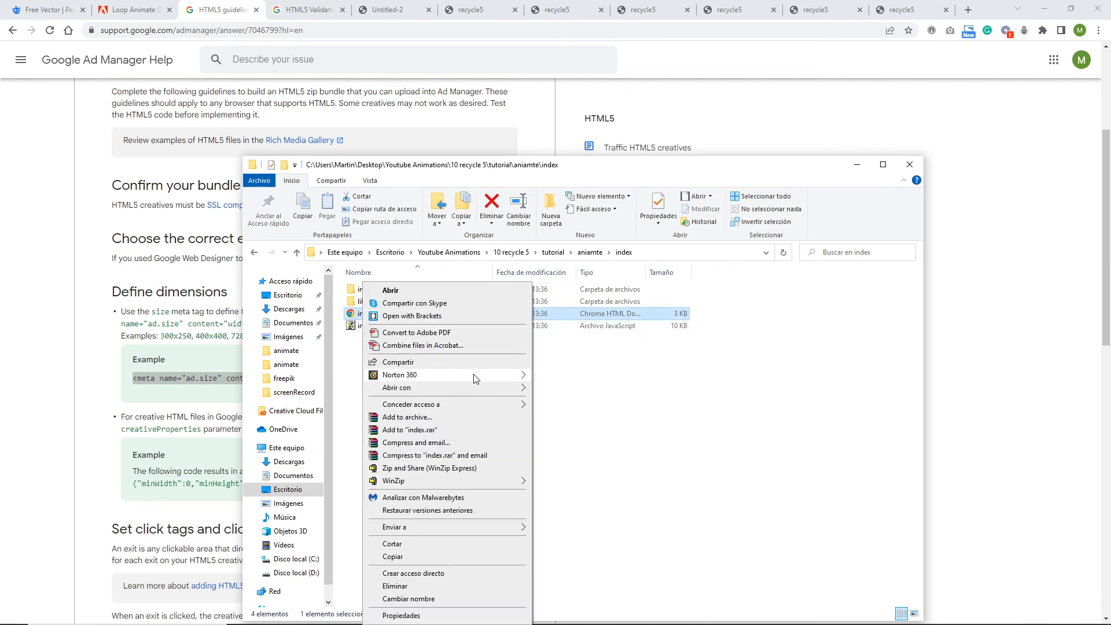
click(428, 317)
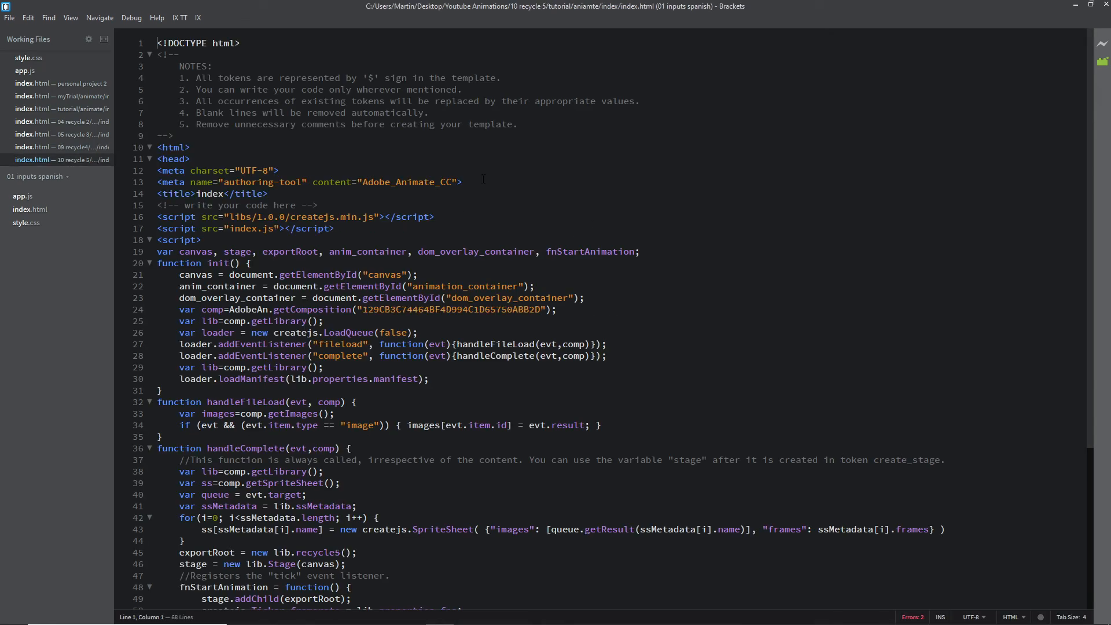
- Insert the copied ad.size meta tag on a new line below the authoring-tool meta tag and indent it
drag(159, 170, 280, 170)
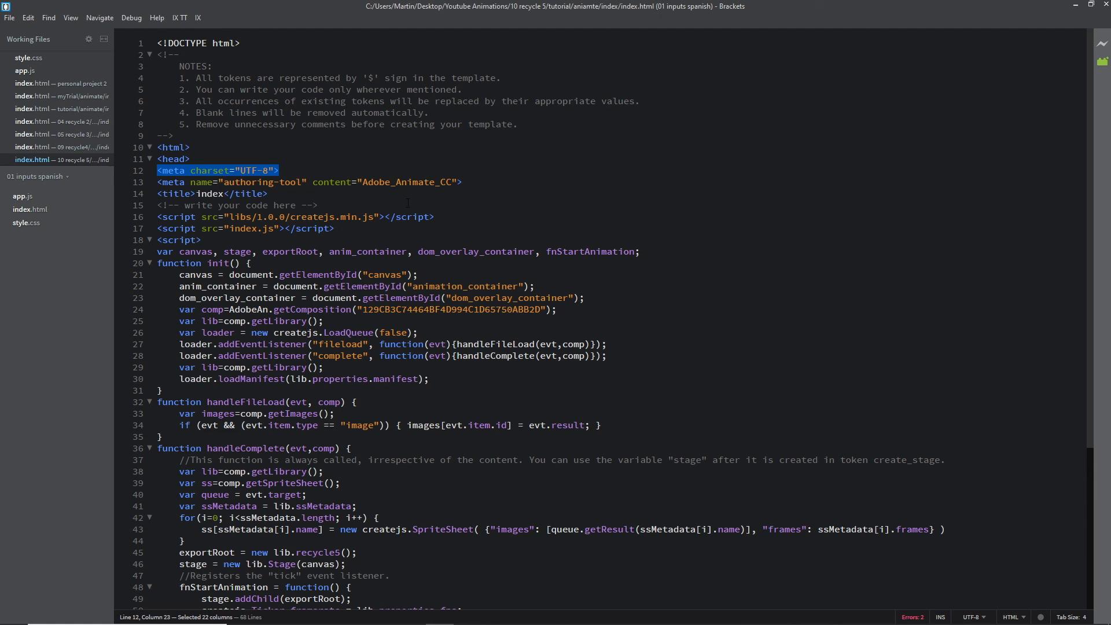
click(468, 184)
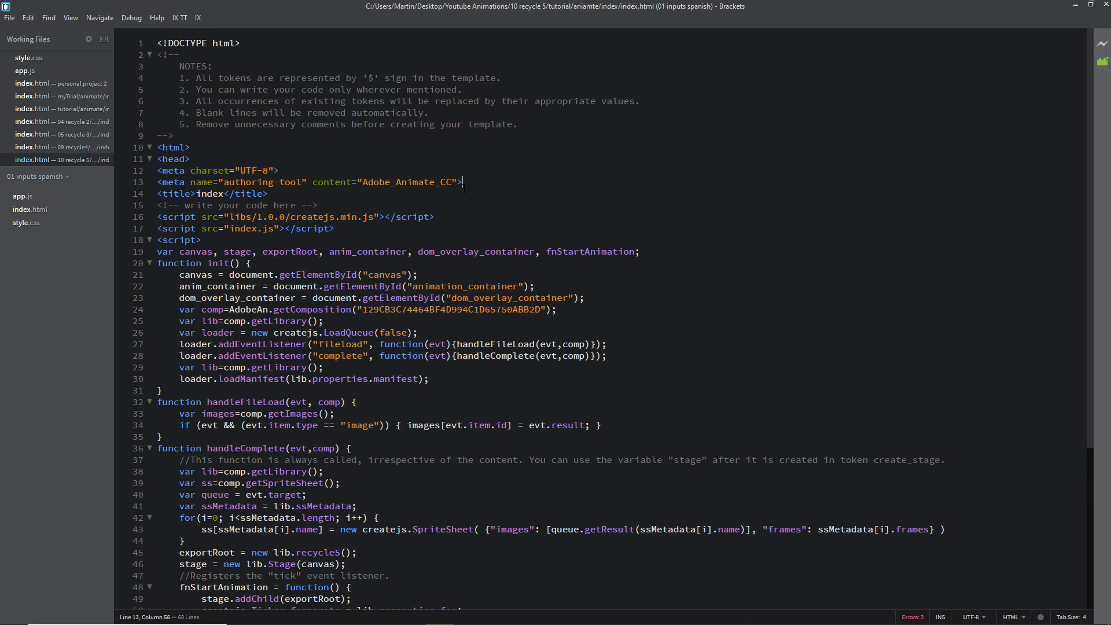
key(Return)
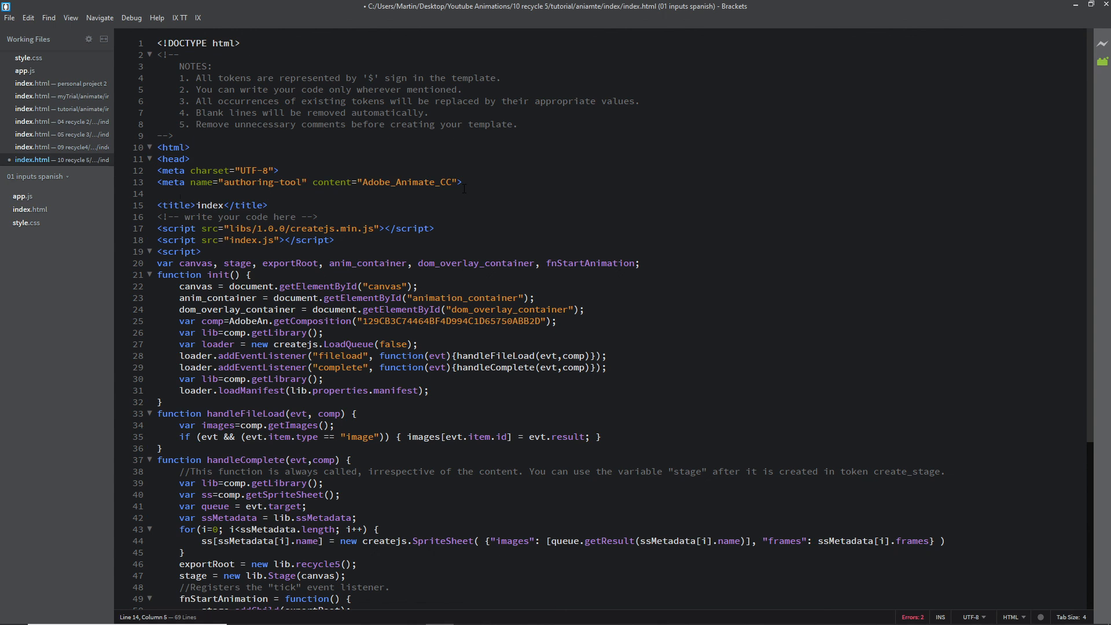
key(ctrl+v)
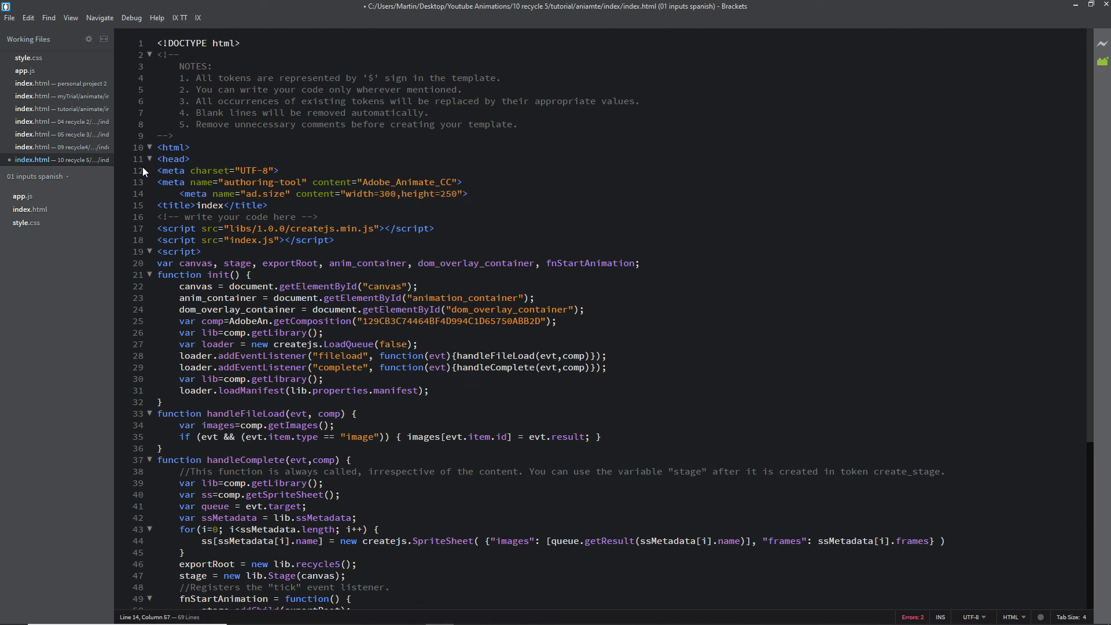
click(178, 193)
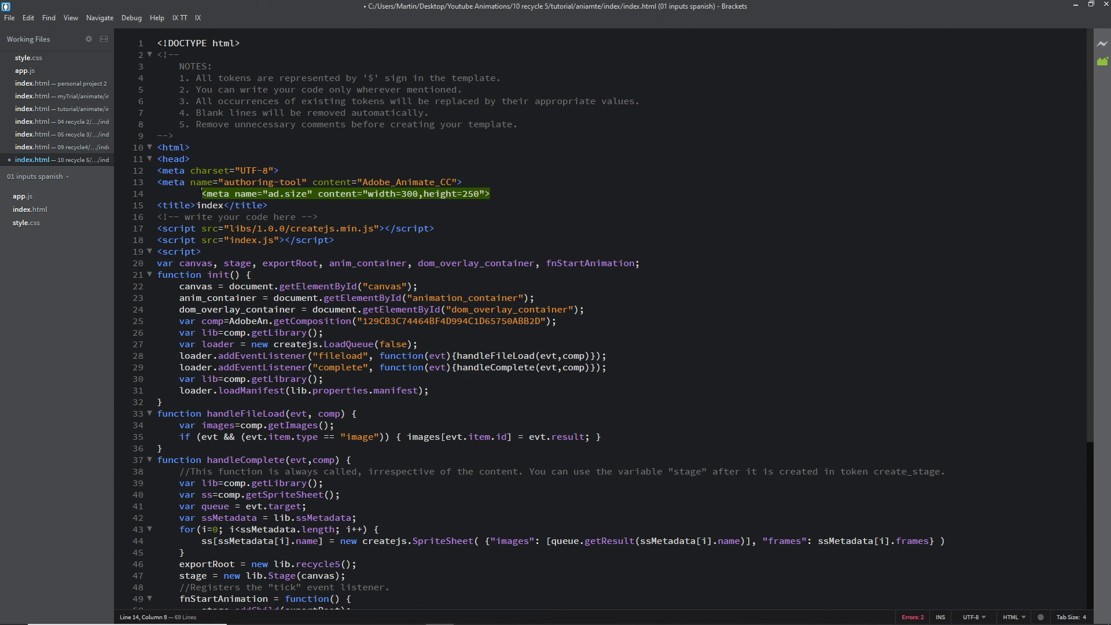
click(198, 193)
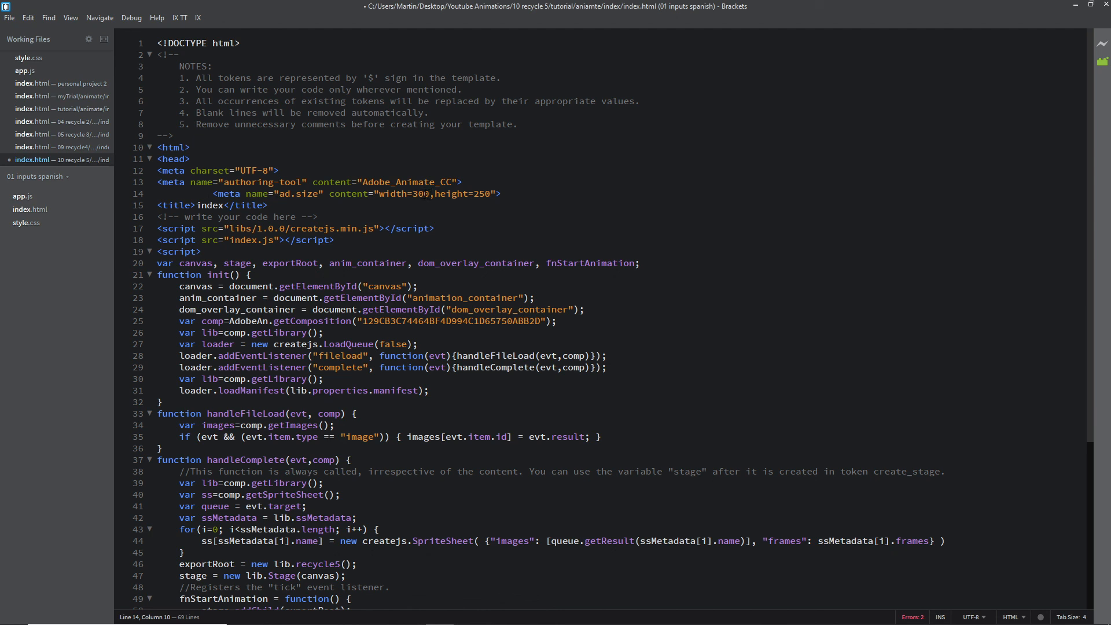
- Change the height in the ad.size meta tag to 600 and save index.html
drag(429, 194, 421, 194)
drag(492, 194, 480, 194)
text(6)
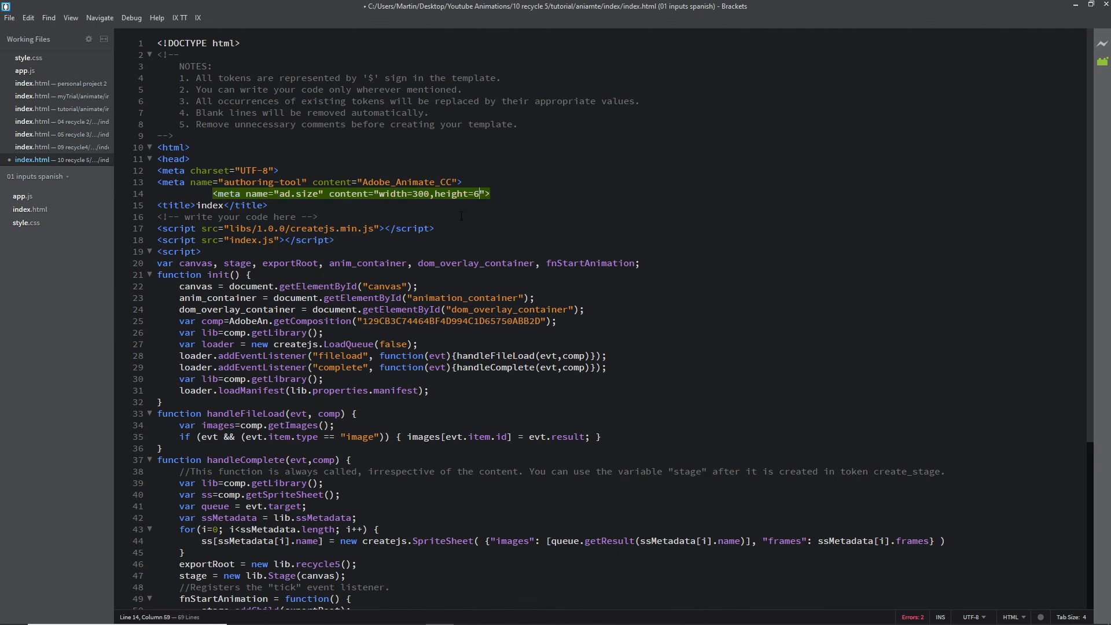
text(00)
click(527, 186)
key(ctrl+s)
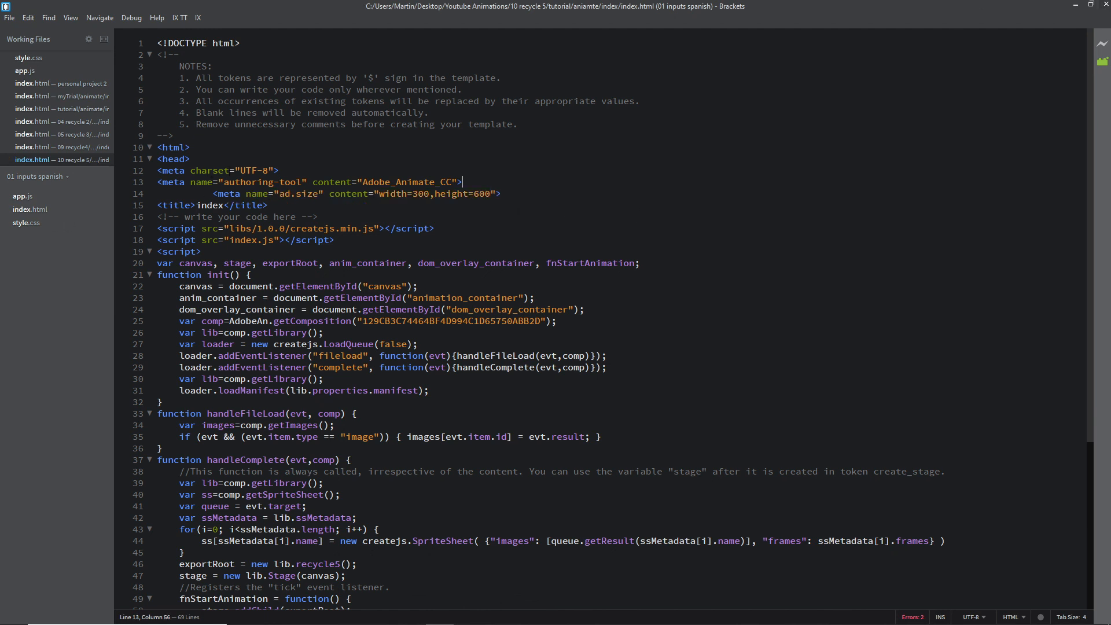
- Copy the whole ad.size meta tag and delete it from its line
drag(502, 194, 214, 194)
key(ctrl+c)
key(Delete)
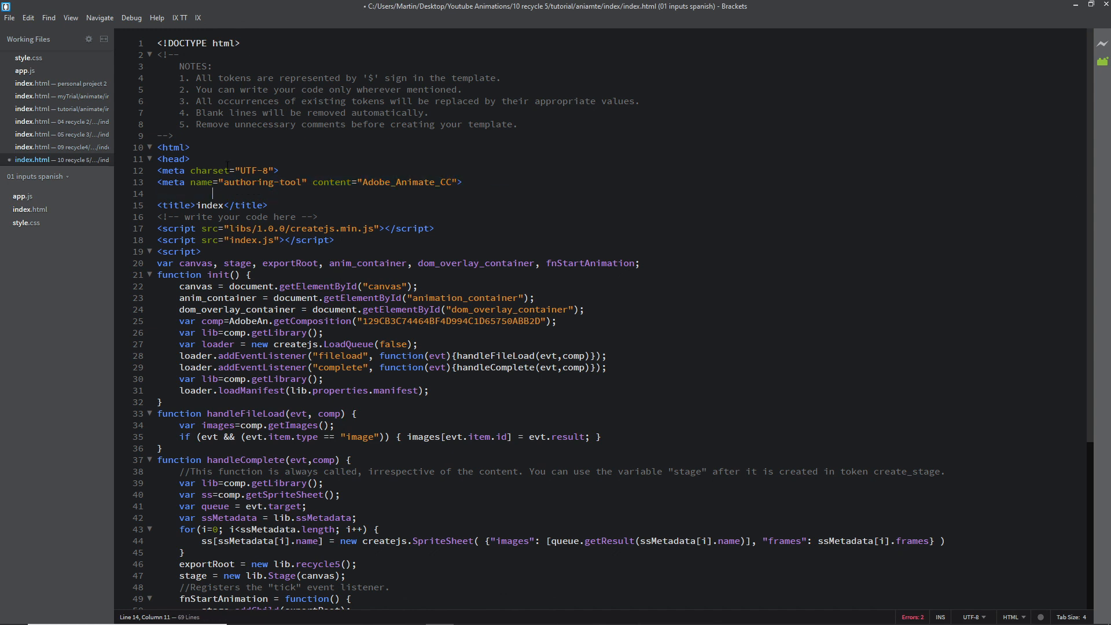
- Try to place the copied ad.size meta tag on a new line below the charset meta tag
key(Return)
key(ctrl+v)
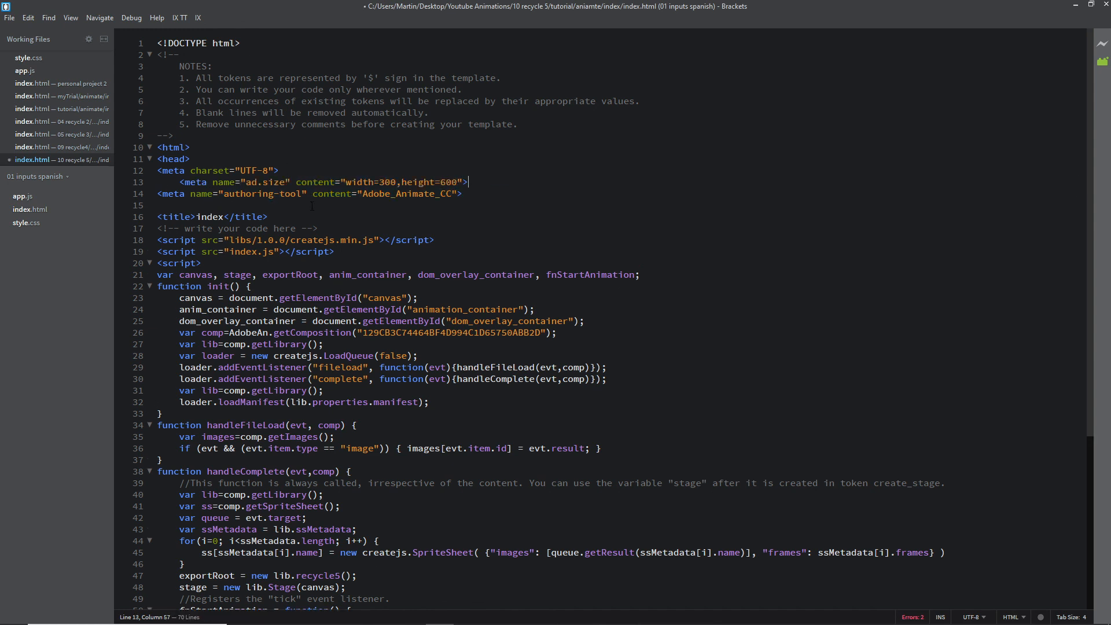
key(ctrl+z)
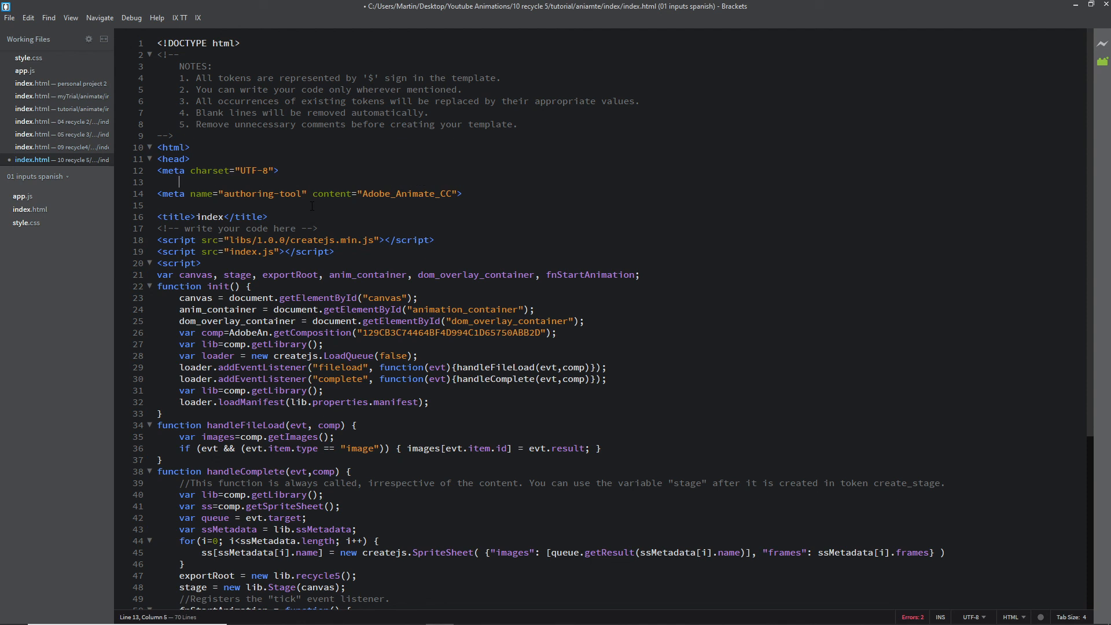
key(ctrl+z)
- Reinsert the 300 by 600 ad.size meta tag on its own line below the authoring-tool meta tag and save index.html
key(Return)
key(ctrl+v)
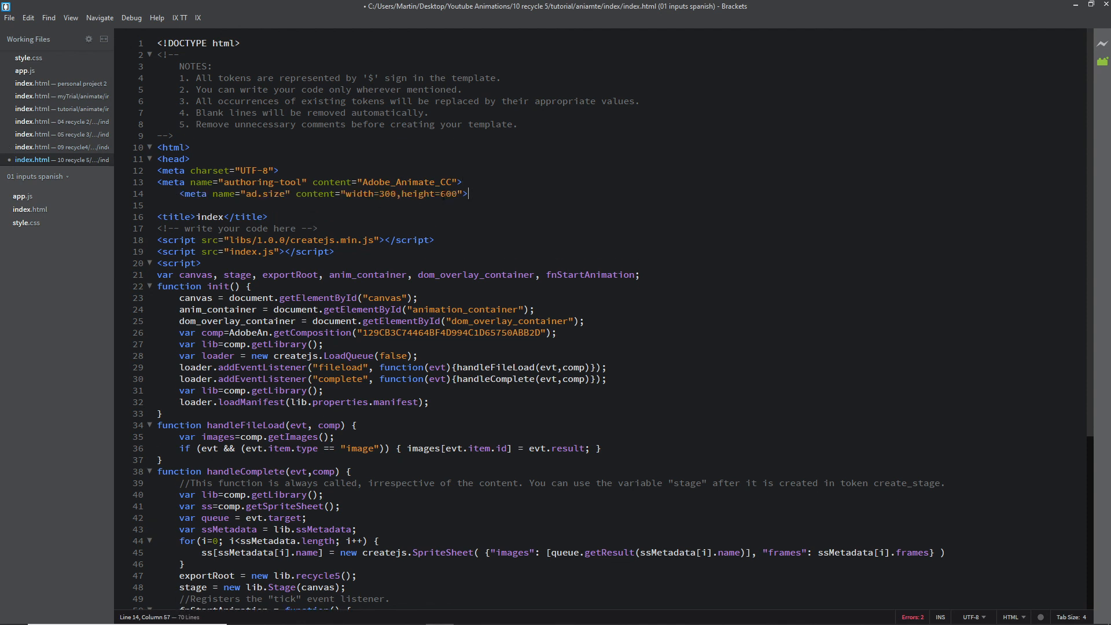
key(ctrl+s)
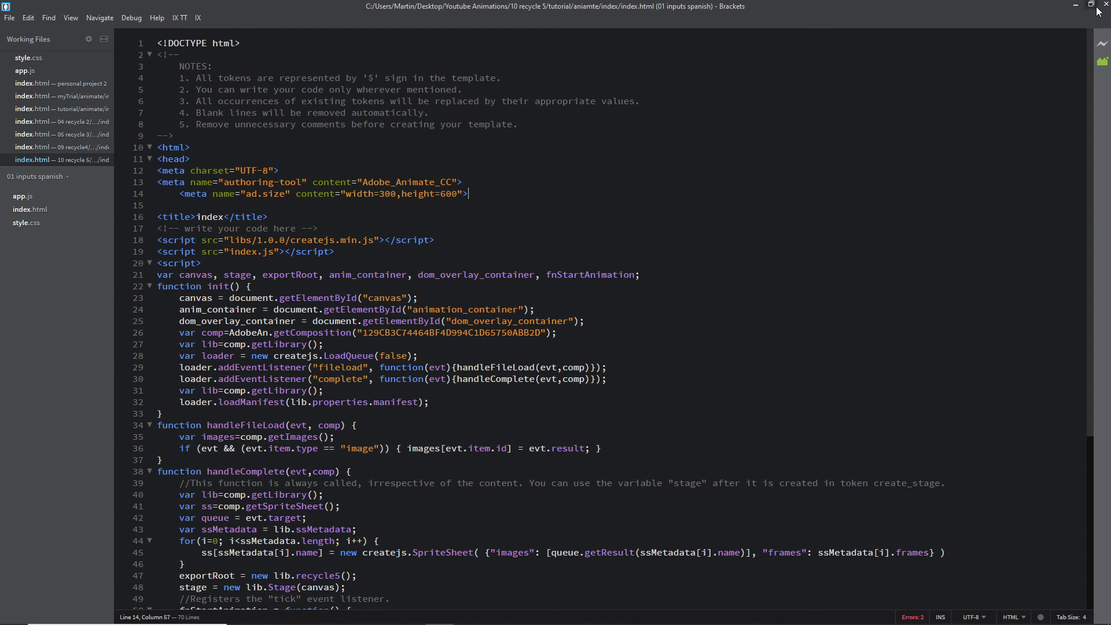
- Leave Brackets for File Explorer and compress the index folder in aniamte into index.zip
click(1105, 4)
click(476, 397)
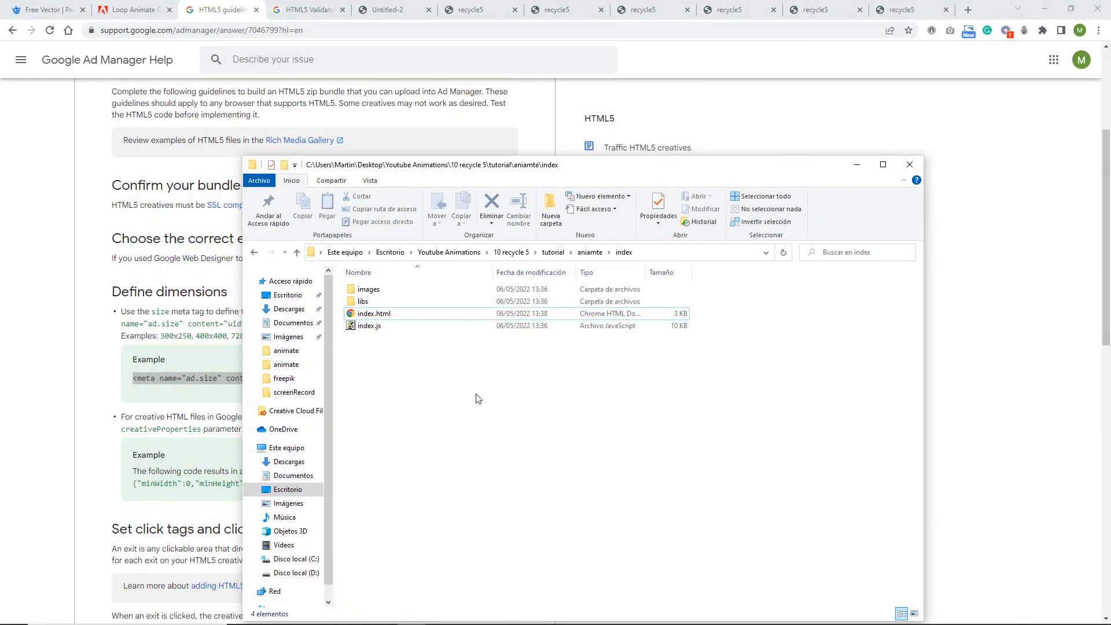
click(253, 252)
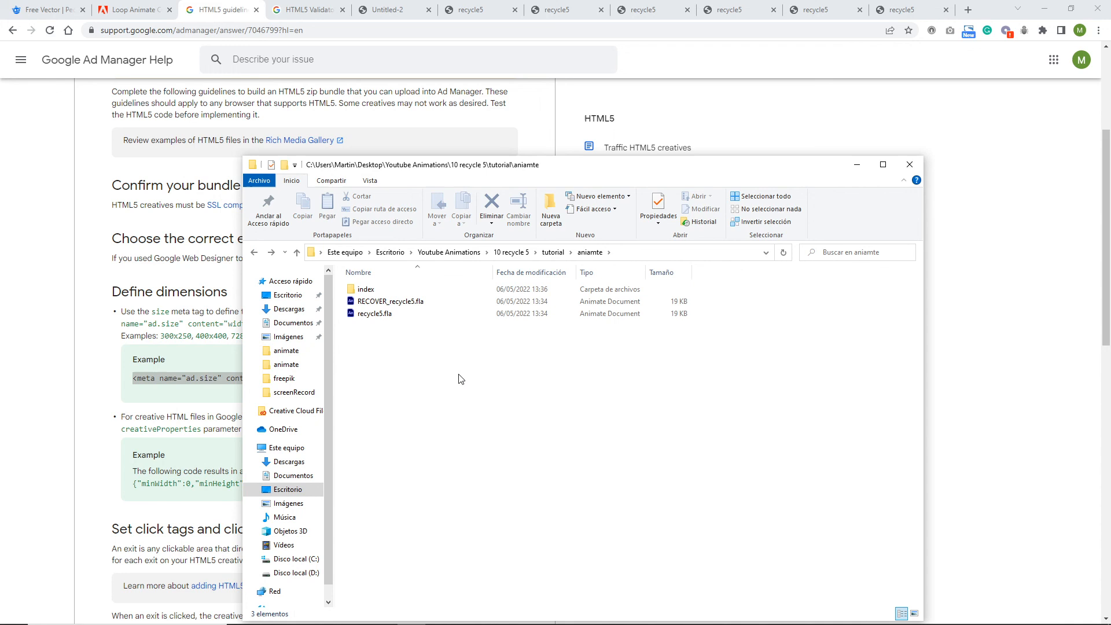
right_click(362, 289)
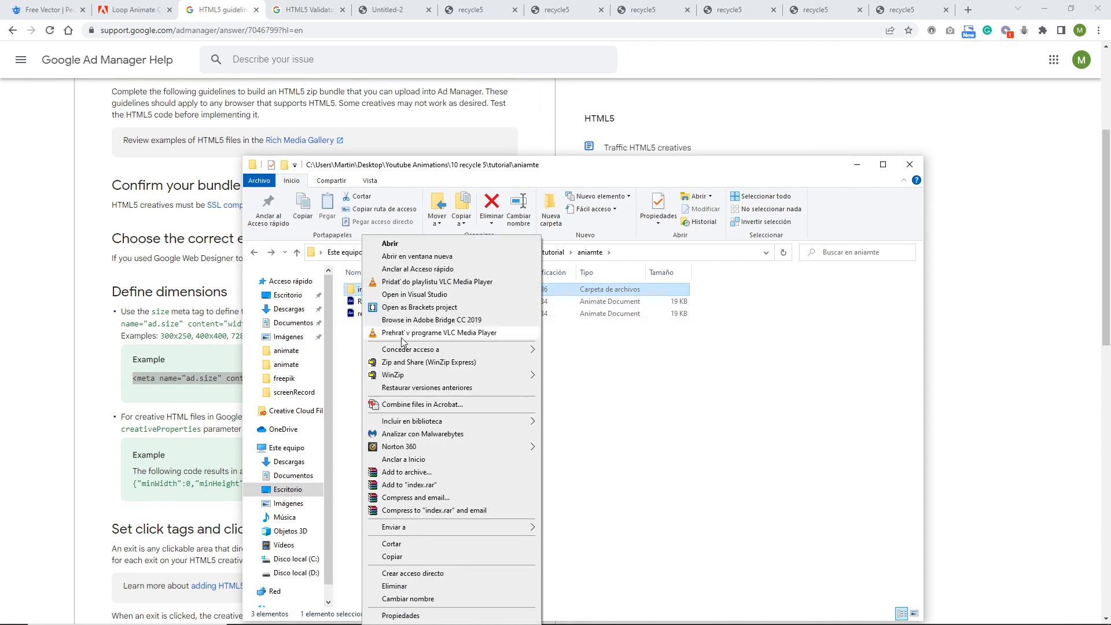
mouse_move(475, 527)
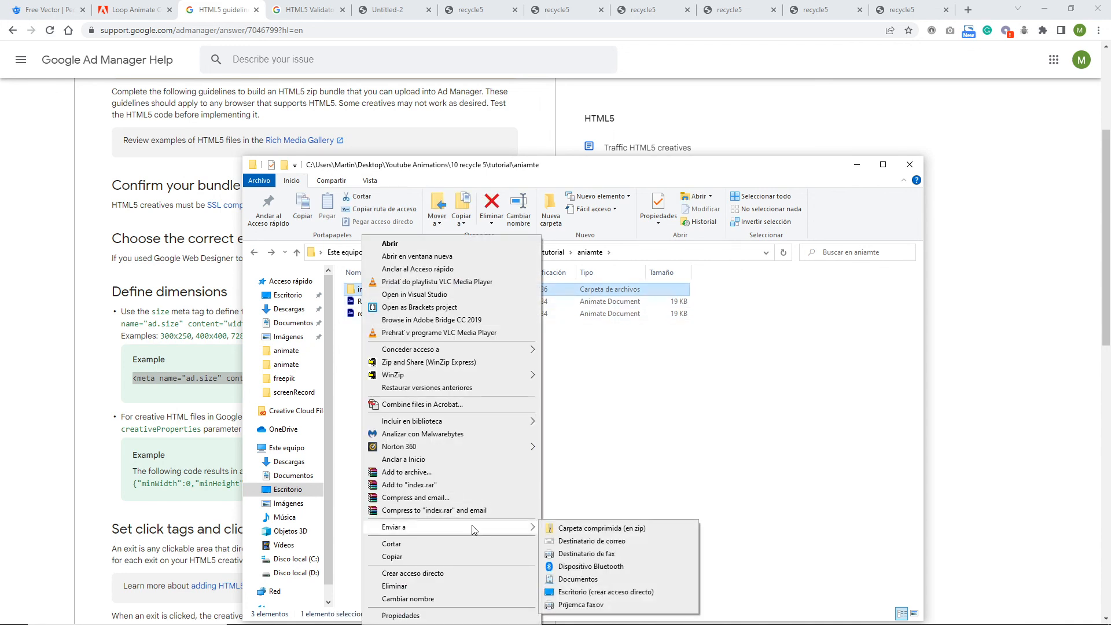
click(628, 528)
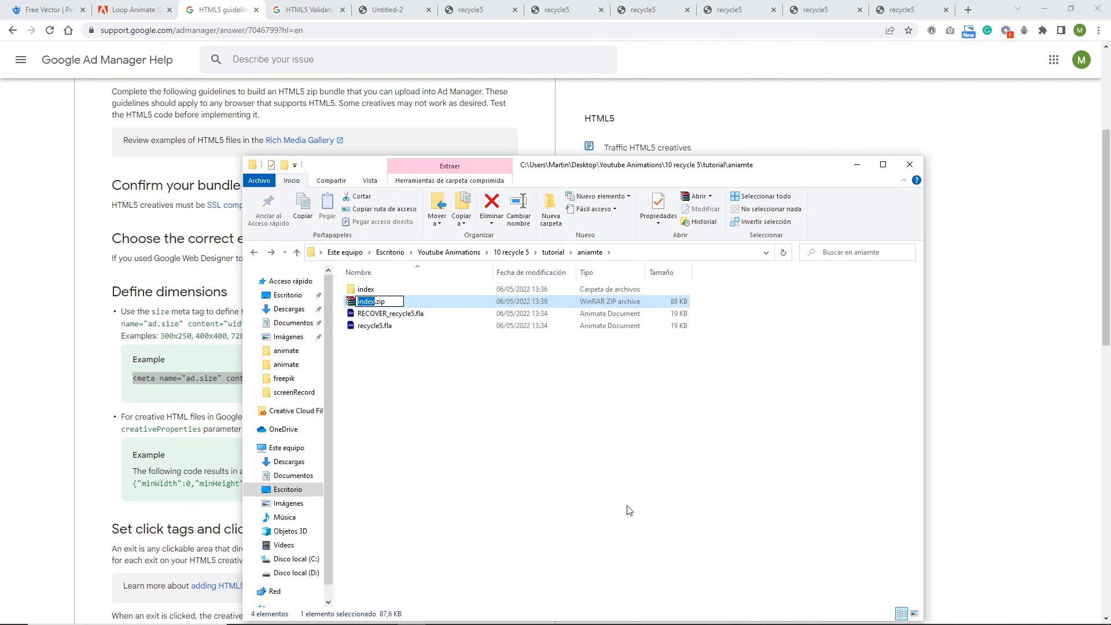
click(493, 415)
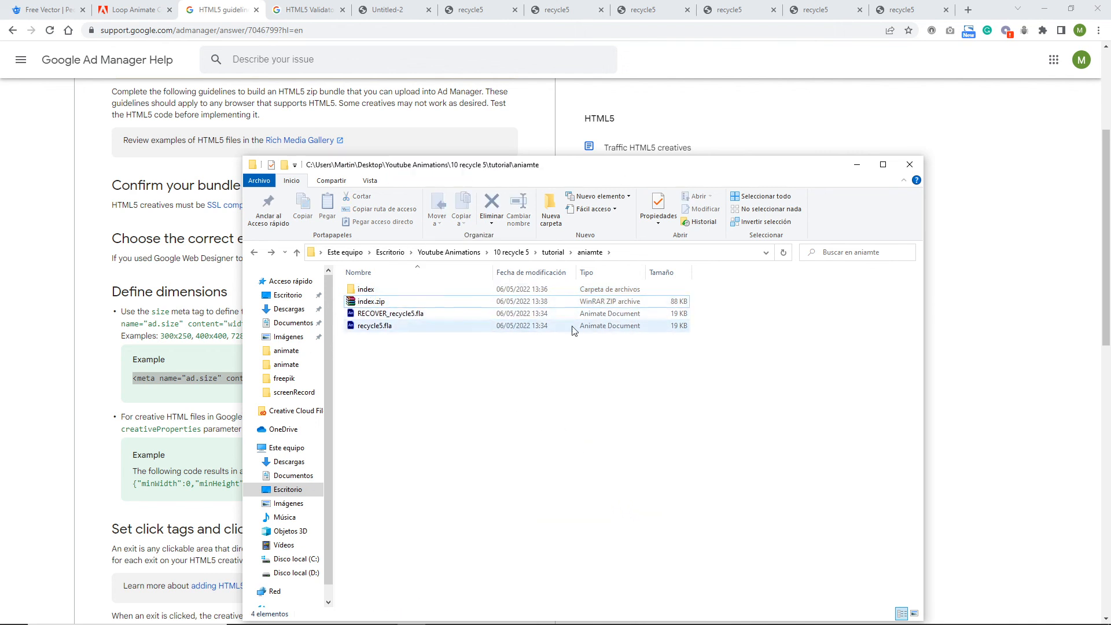
- Switch to the HTML5 Validator in the browser and return to its blank Asset Validation page
click(650, 303)
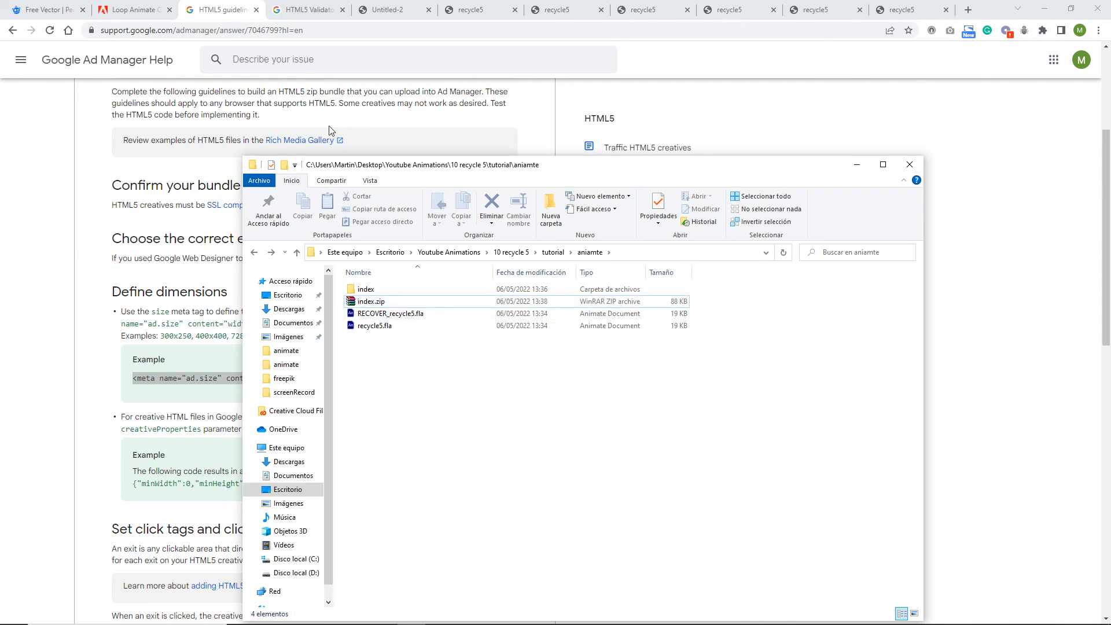
click(311, 13)
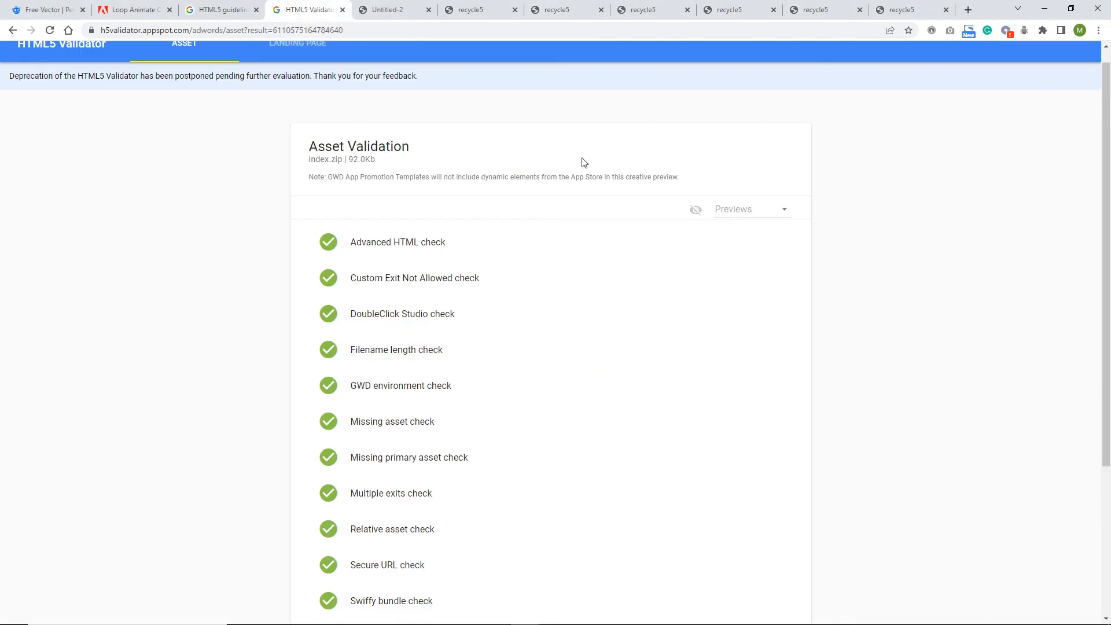
scroll(153, 54, up, 1)
click(47, 62)
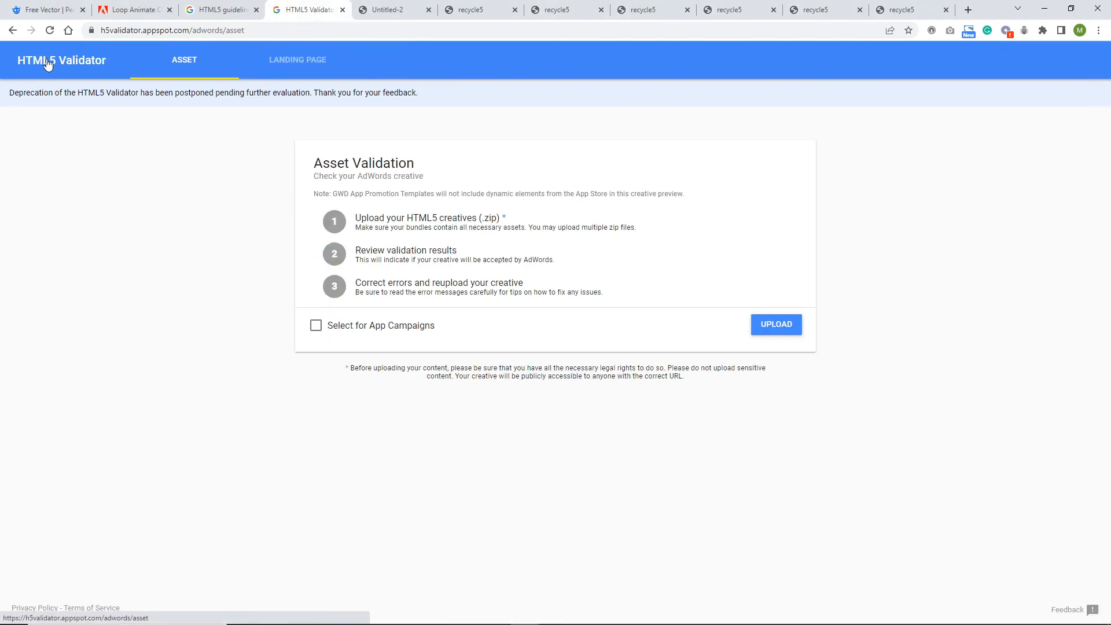
- Upload index.zip from 10 recycle 5/tutorial/aniamte for asset validation and review the list of checks
click(783, 333)
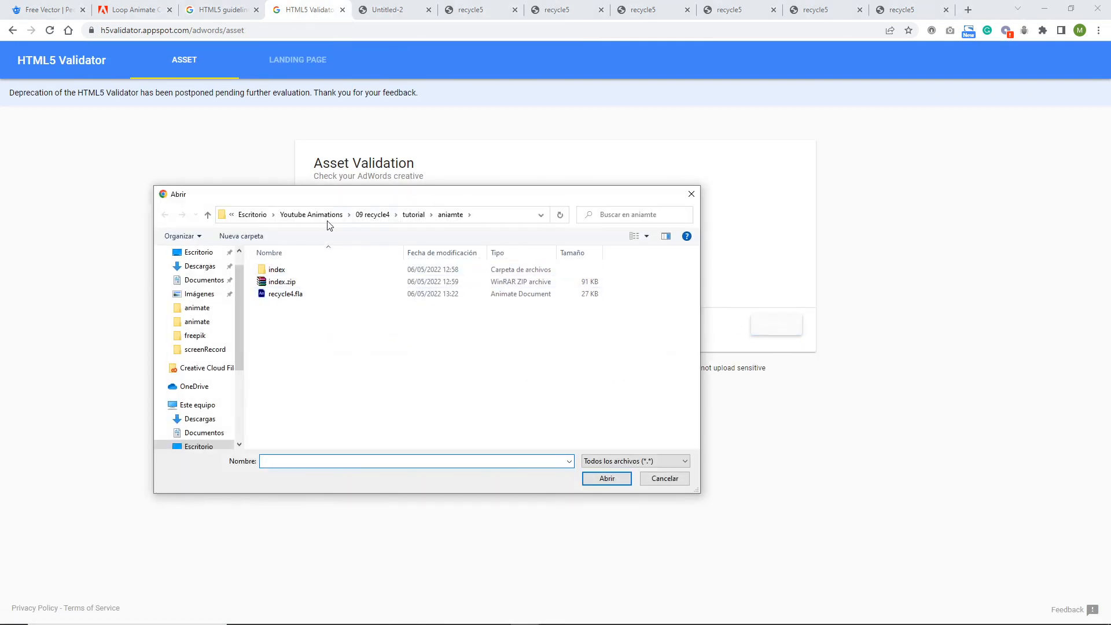
click(321, 219)
double_click(312, 376)
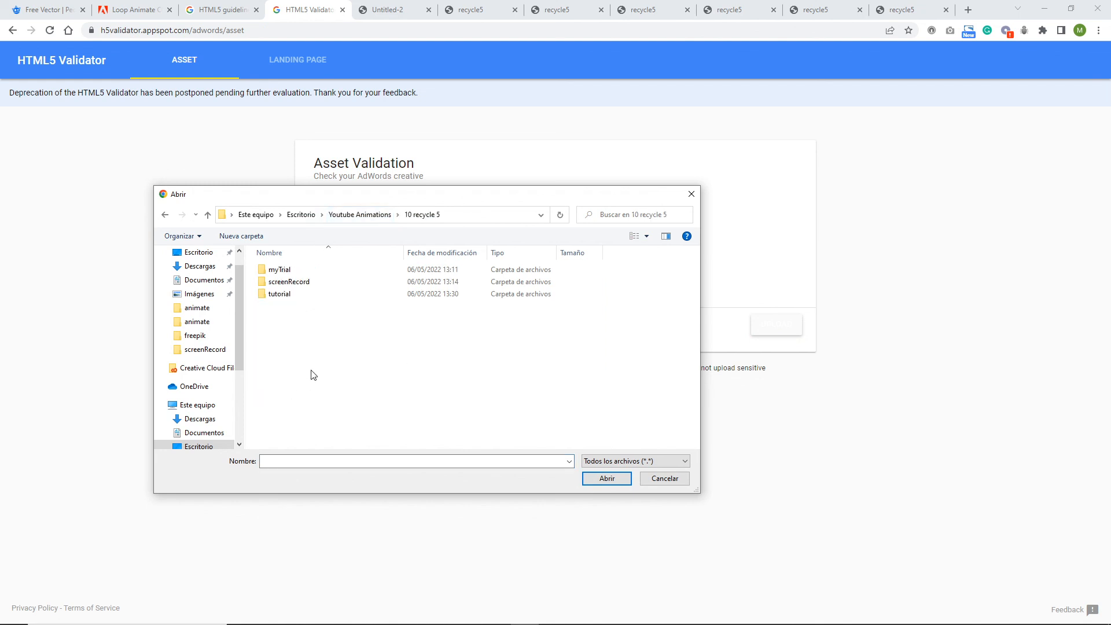
double_click(283, 296)
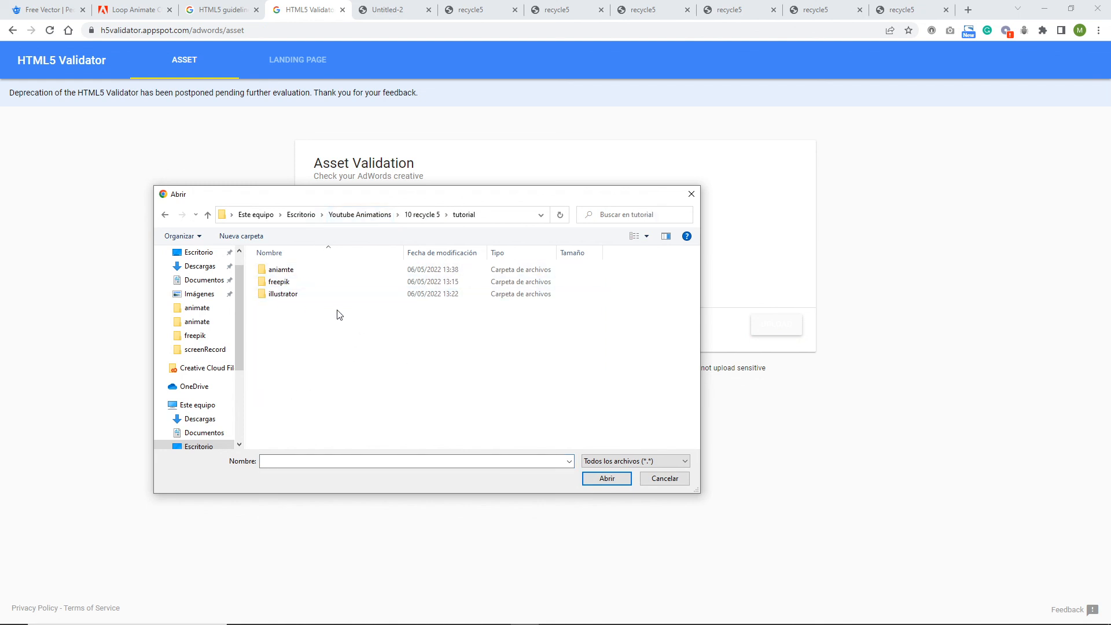
double_click(286, 270)
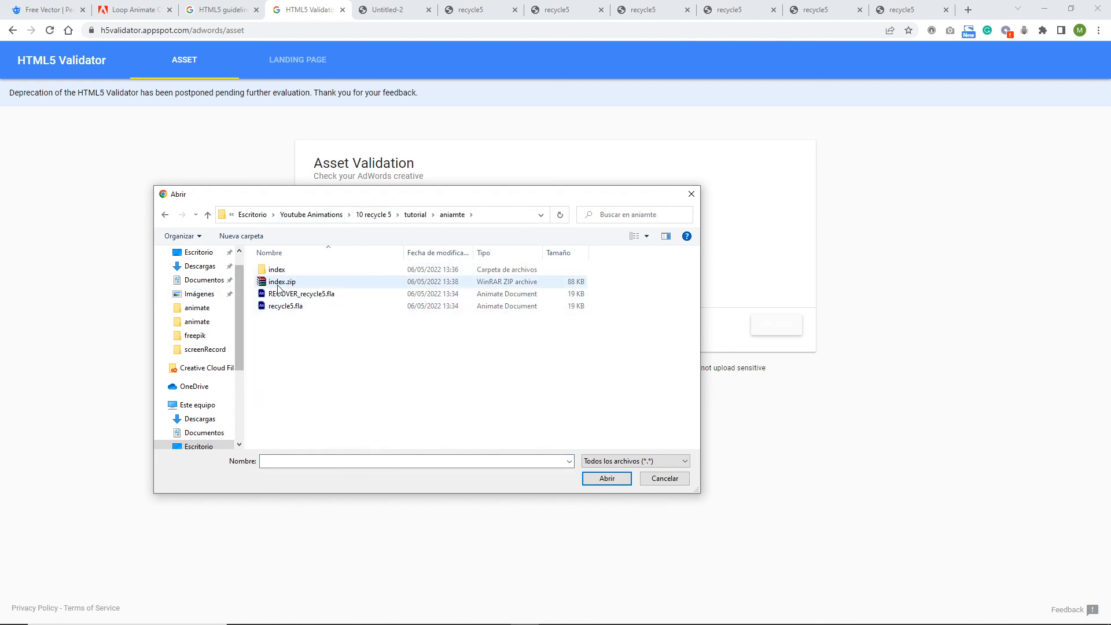
double_click(278, 282)
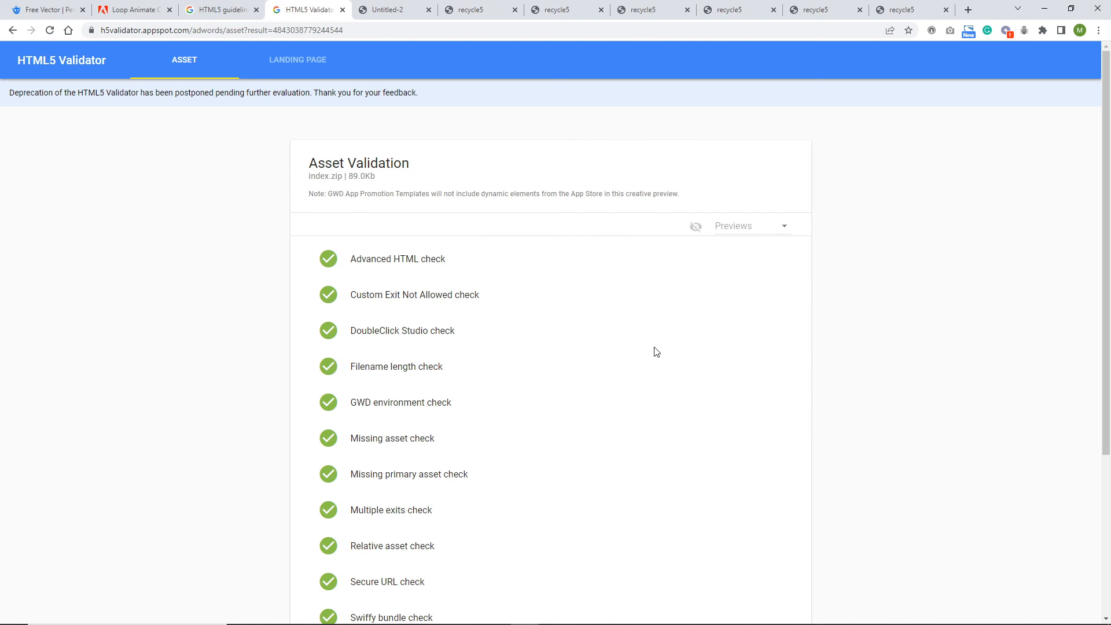
drag(1109, 287, 1109, 339)
- Switch to Adobe Animate and show the recycle5.fla timeline instead of the output messages
mouse_move(377, 619)
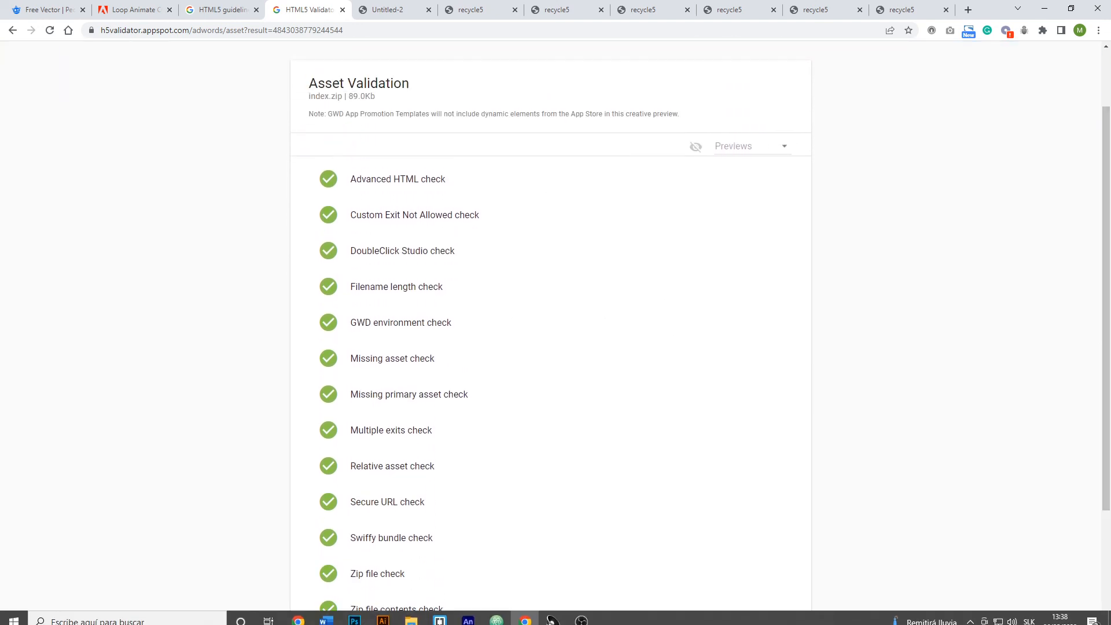
click(468, 614)
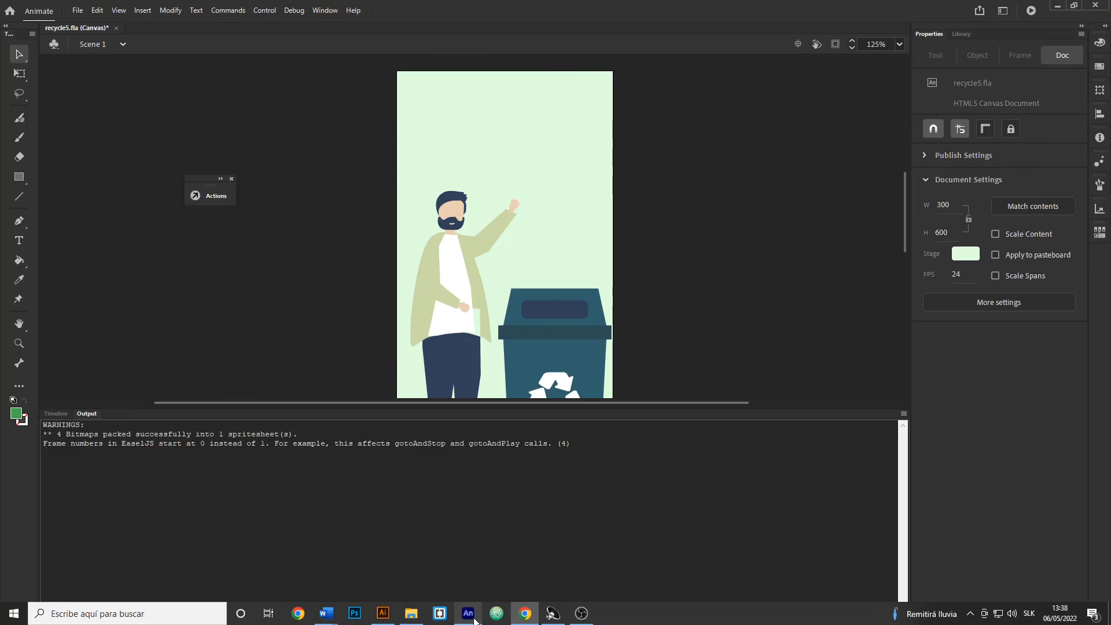
click(54, 413)
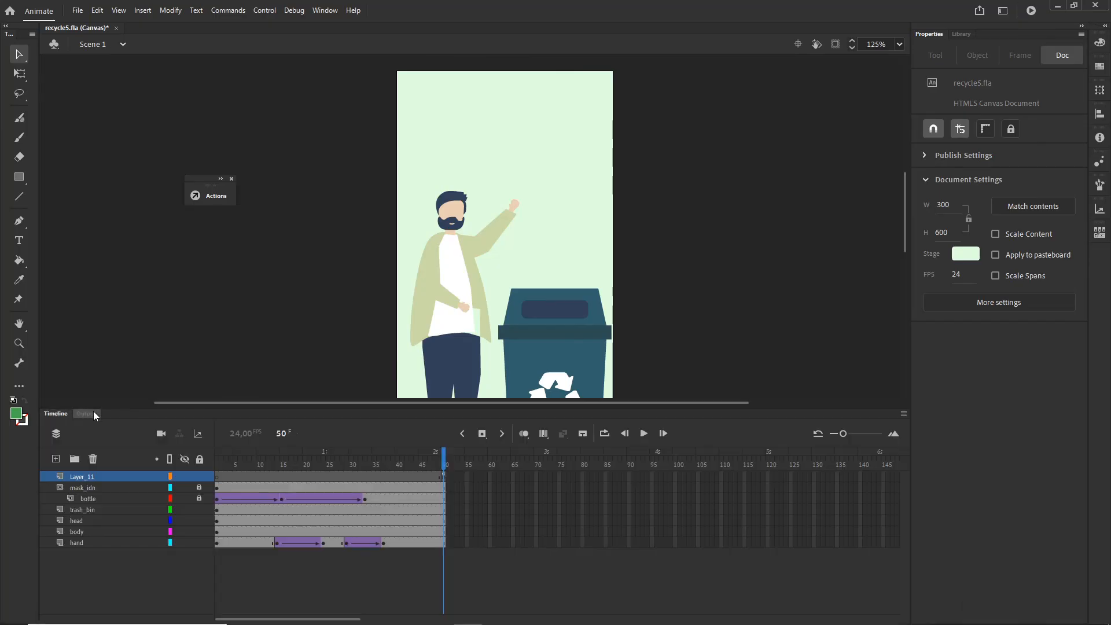